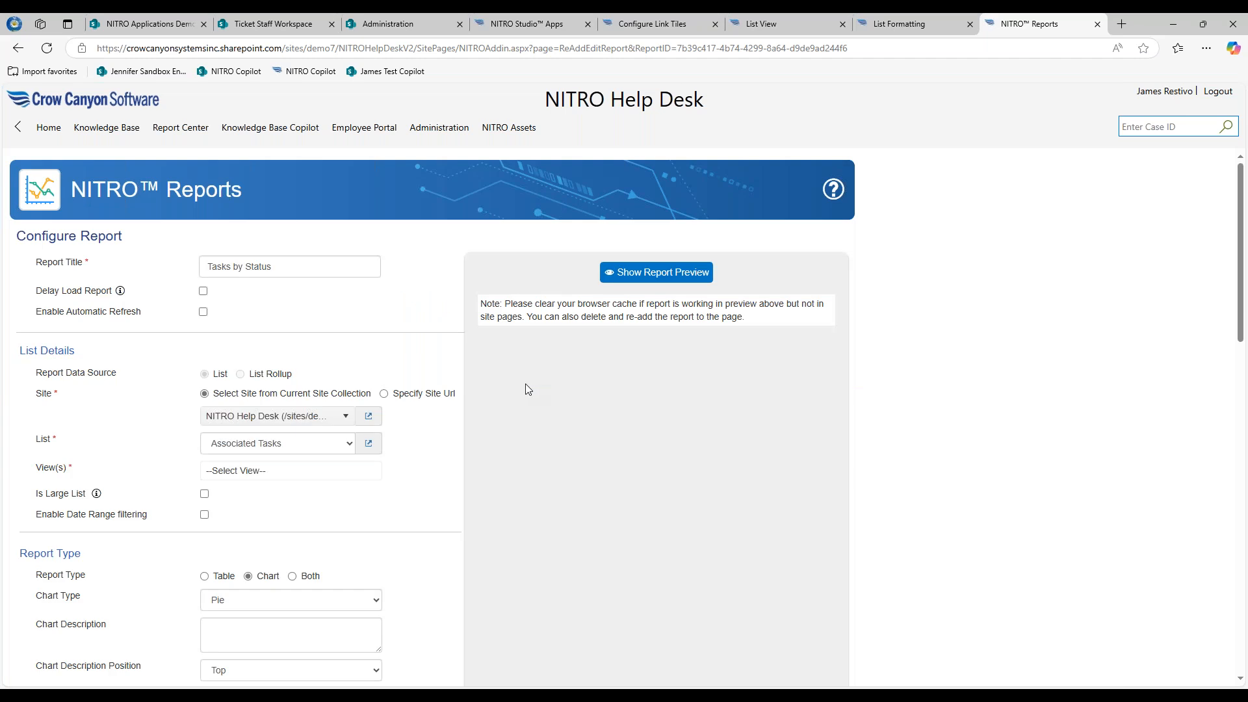
# - Select the All Tasks view as the report's data and show the report preview
pyautogui.moveTo(22, 517); pyautogui.dragTo(114, 501)
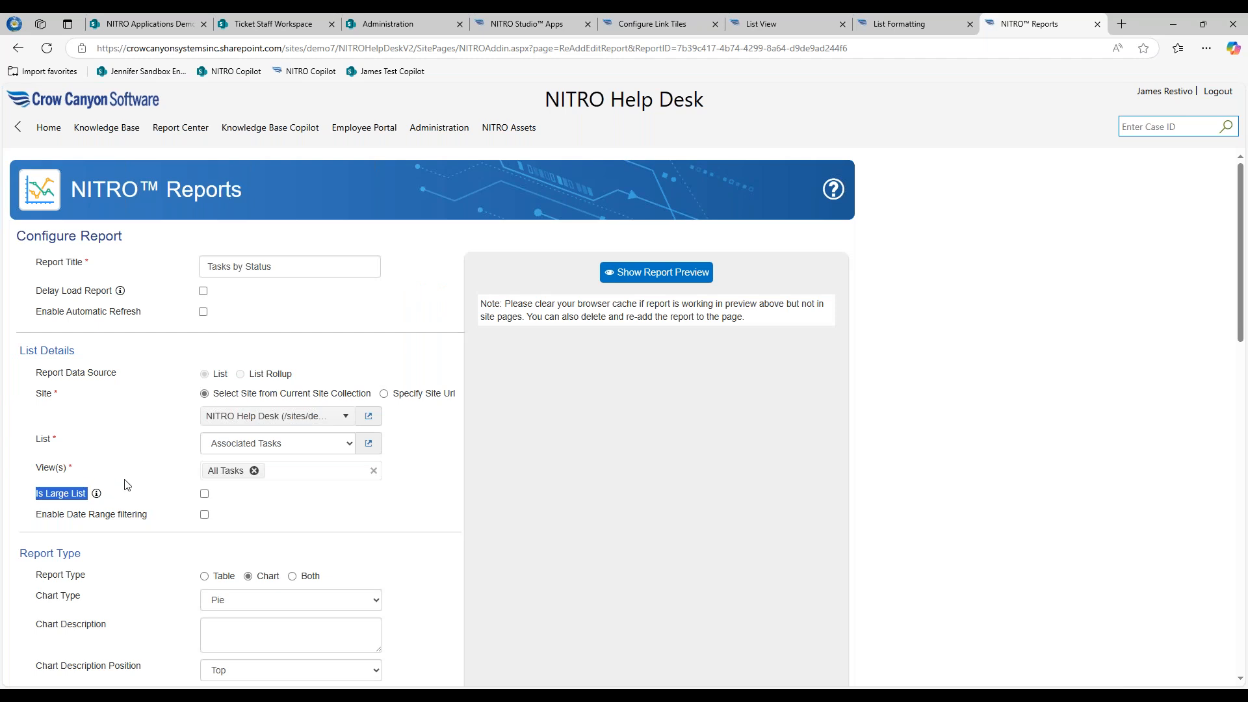
pyautogui.scroll(-1, 126, 484)
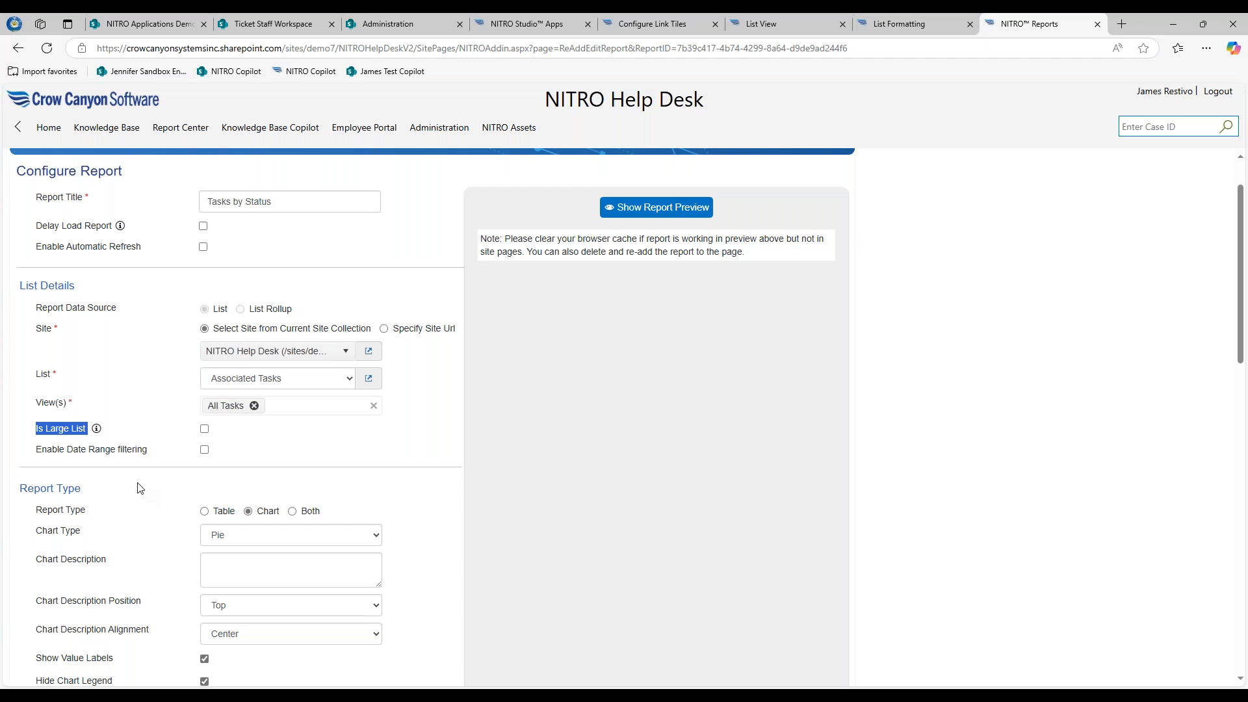
pyautogui.click(659, 214)
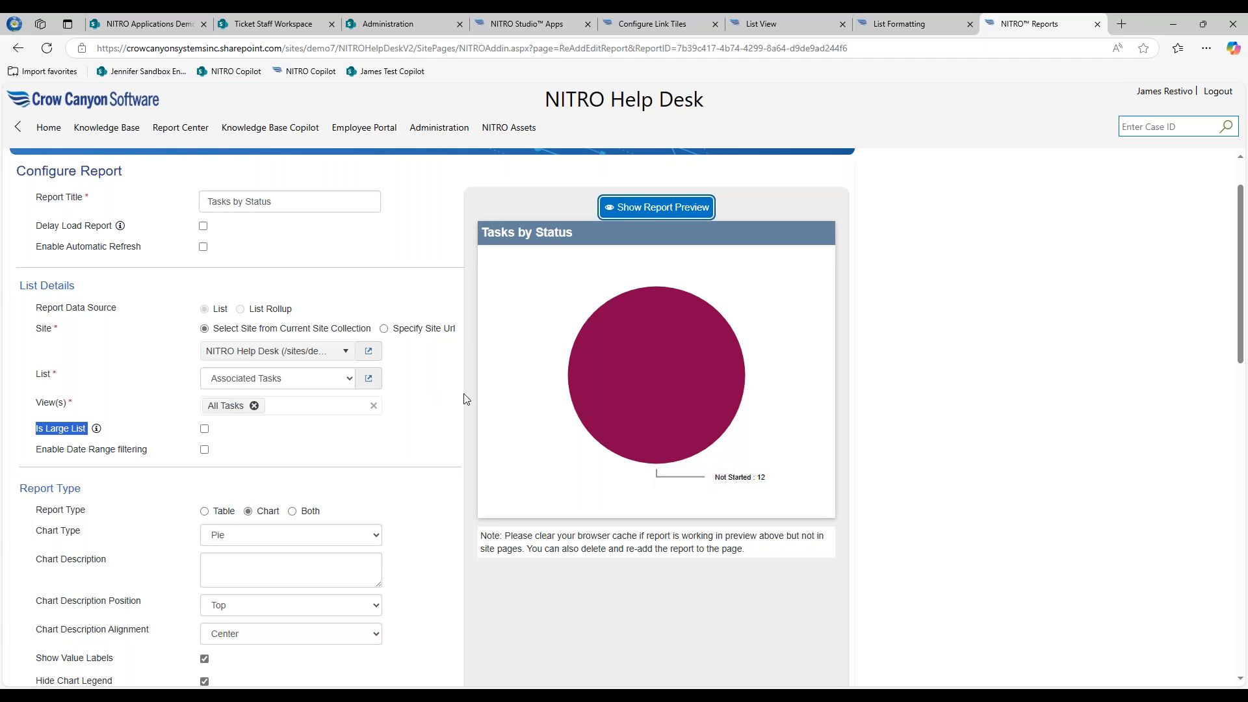
# - Examine the previewed pie chart and the report's list, chart type and axis settings
pyautogui.scroll(-1, 428, 401)
pyautogui.scroll(-6, 428, 401)
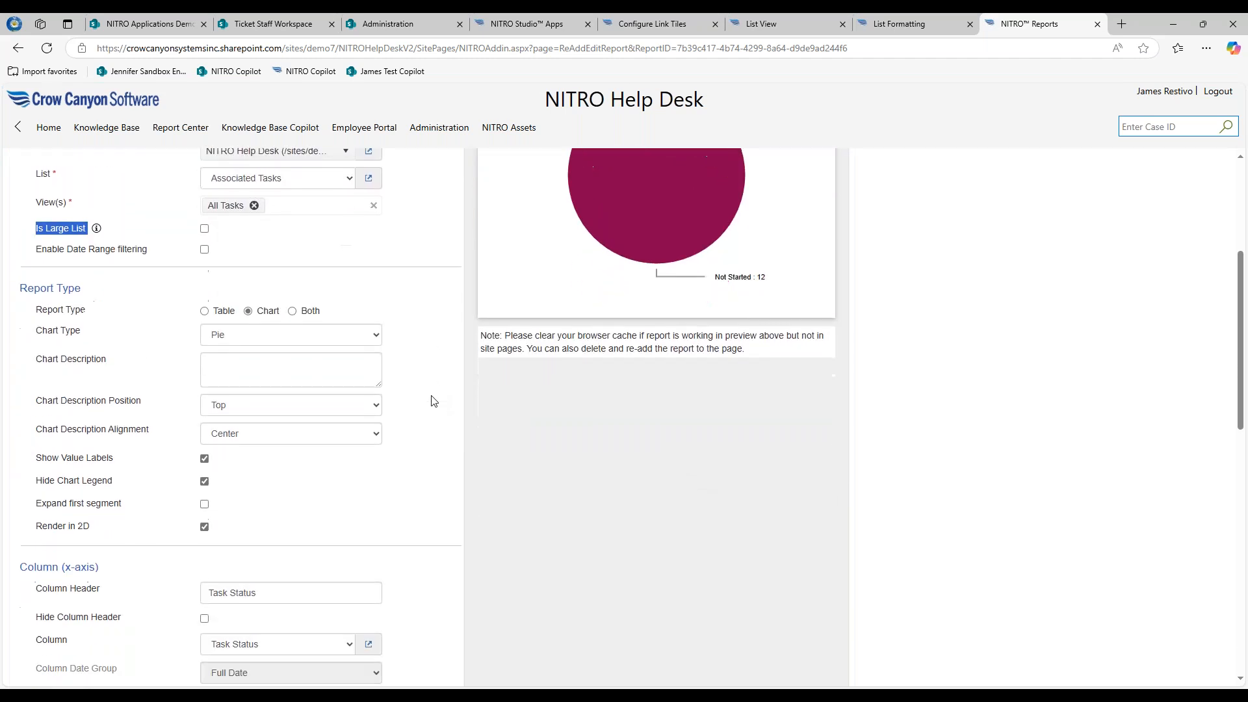
pyautogui.scroll(8, 436, 397)
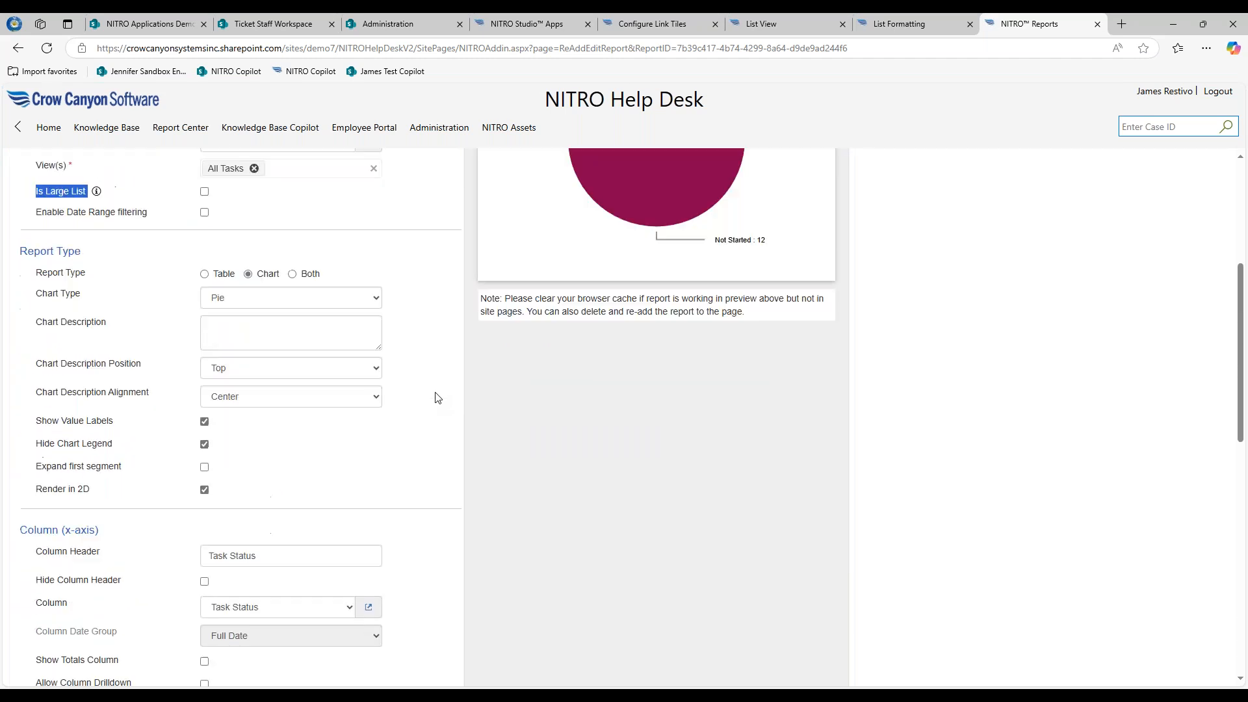
pyautogui.scroll(2, 427, 345)
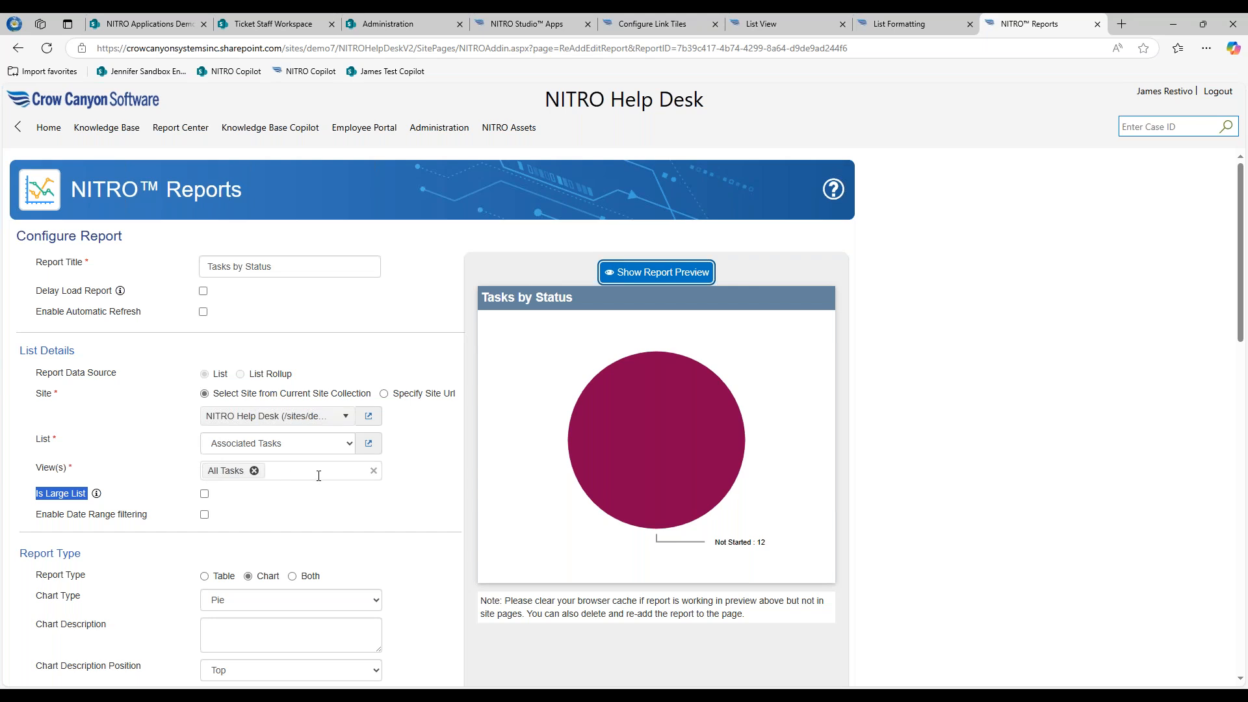
pyautogui.scroll(-3, 318, 476)
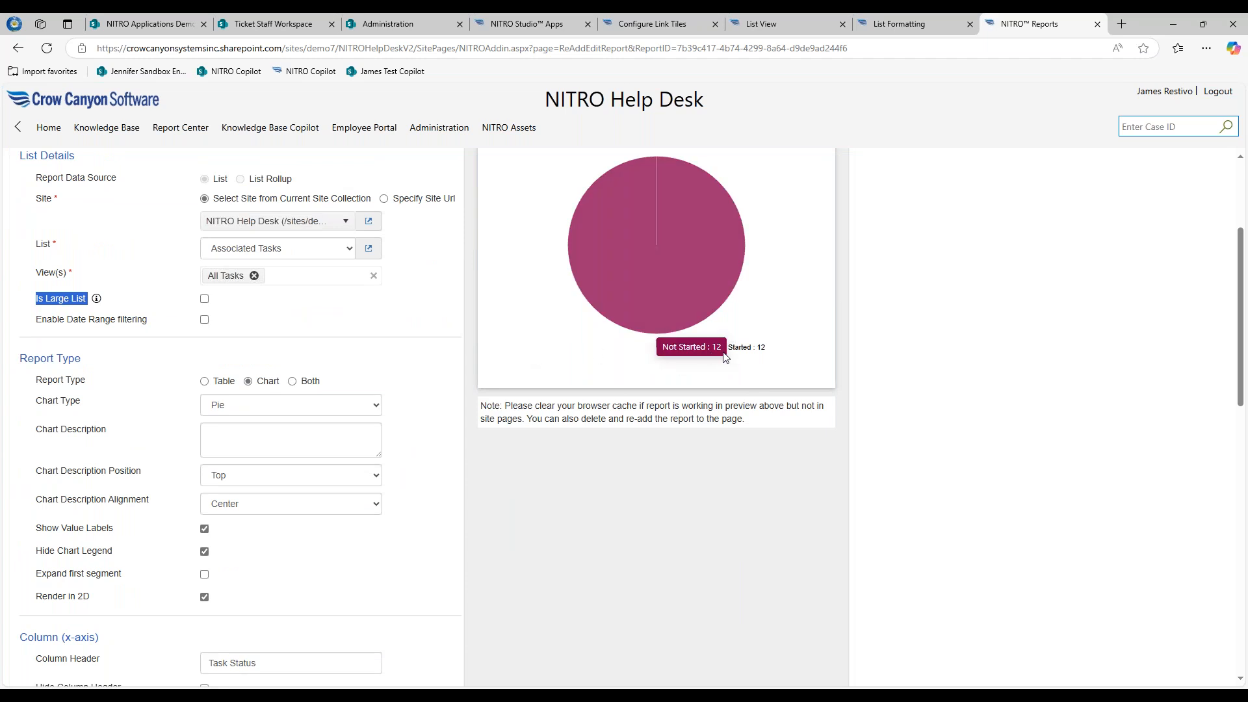
pyautogui.scroll(-3, 423, 431)
pyautogui.scroll(-5, 426, 432)
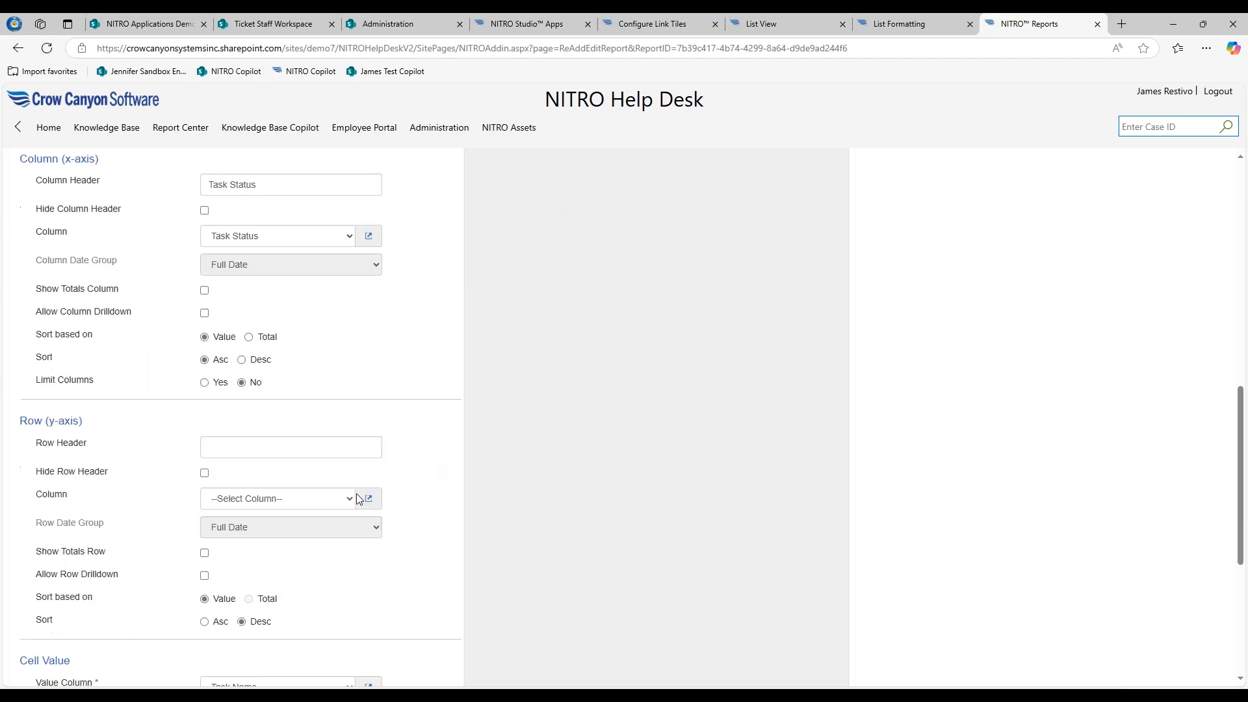
pyautogui.scroll(3, 418, 441)
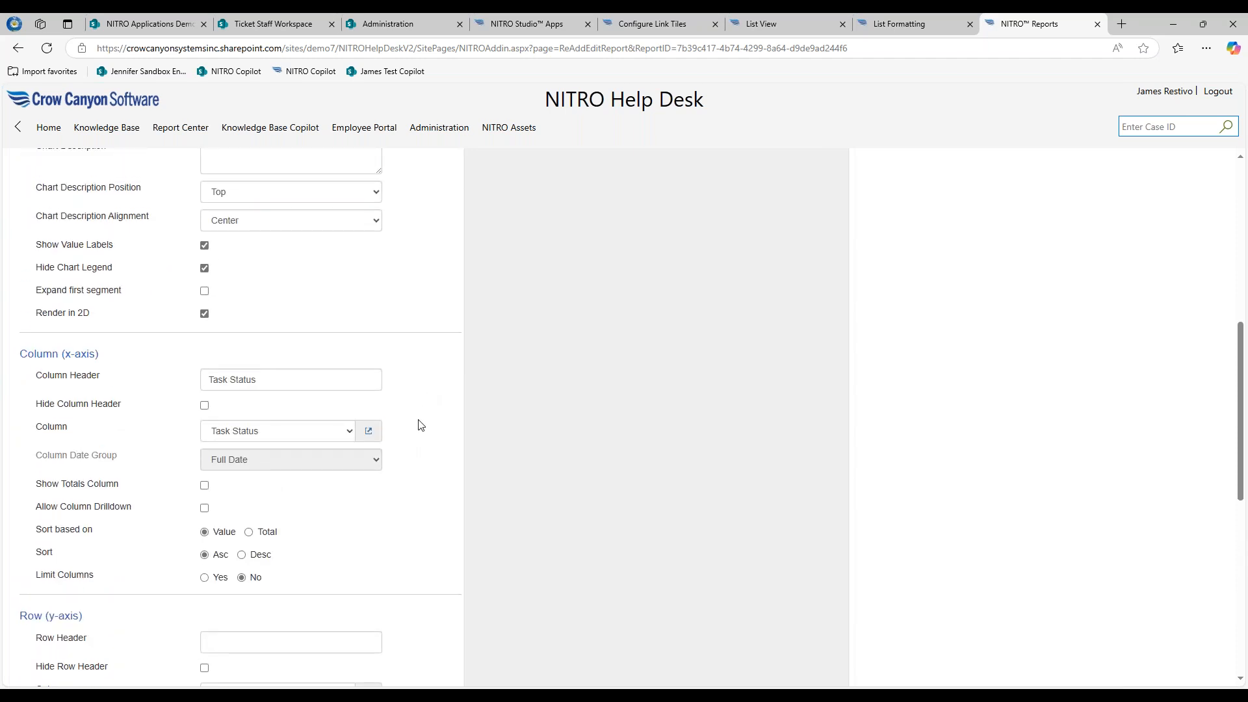
pyautogui.scroll(2, 435, 412)
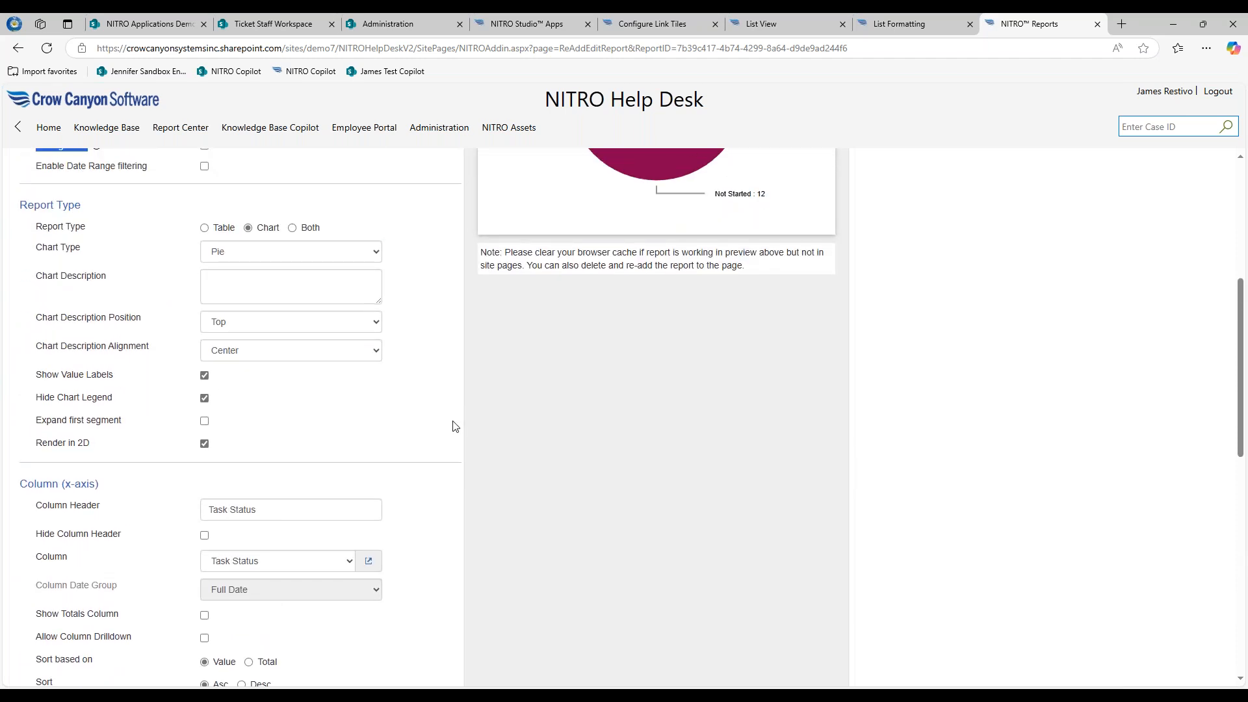
pyautogui.scroll(3, 435, 437)
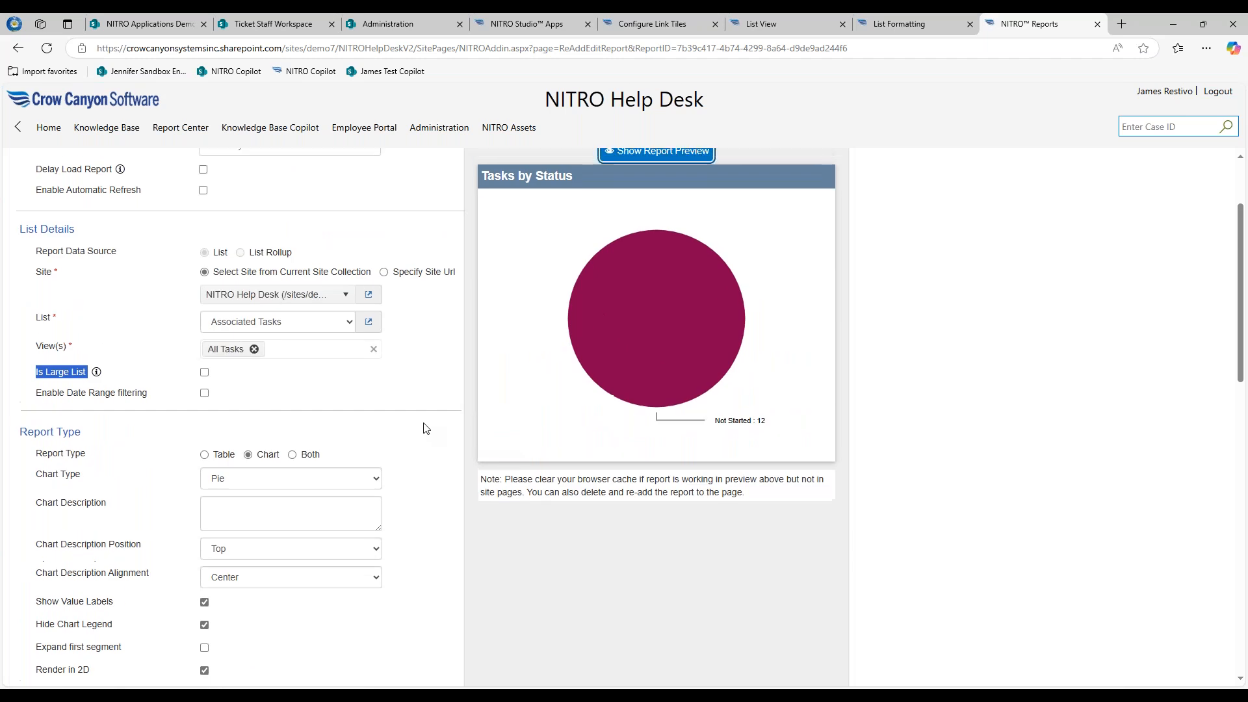
# - Set the report type to Both and refresh the report preview
pyautogui.scroll(2, 426, 428)
pyautogui.scroll(-2, 426, 430)
pyautogui.click(311, 451)
pyautogui.click(310, 447)
pyautogui.click(631, 152)
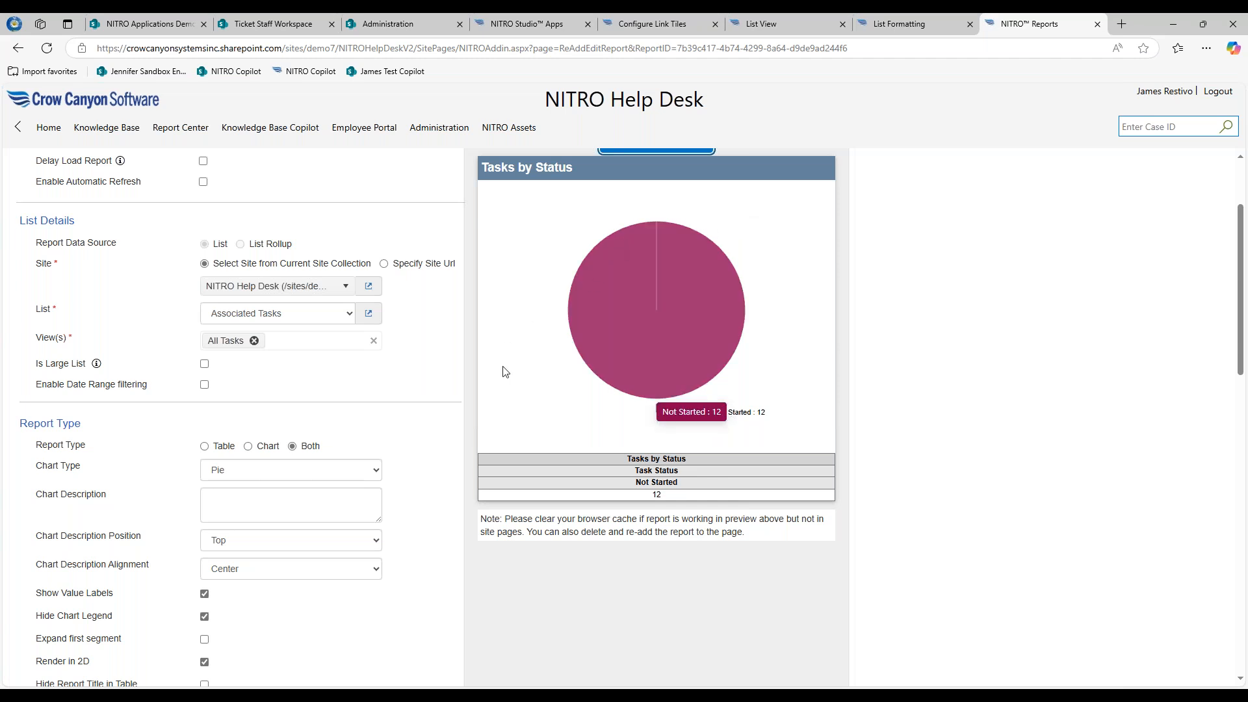
# - Review the report's column, row, cell value and advanced settings
pyautogui.scroll(-1, 462, 338)
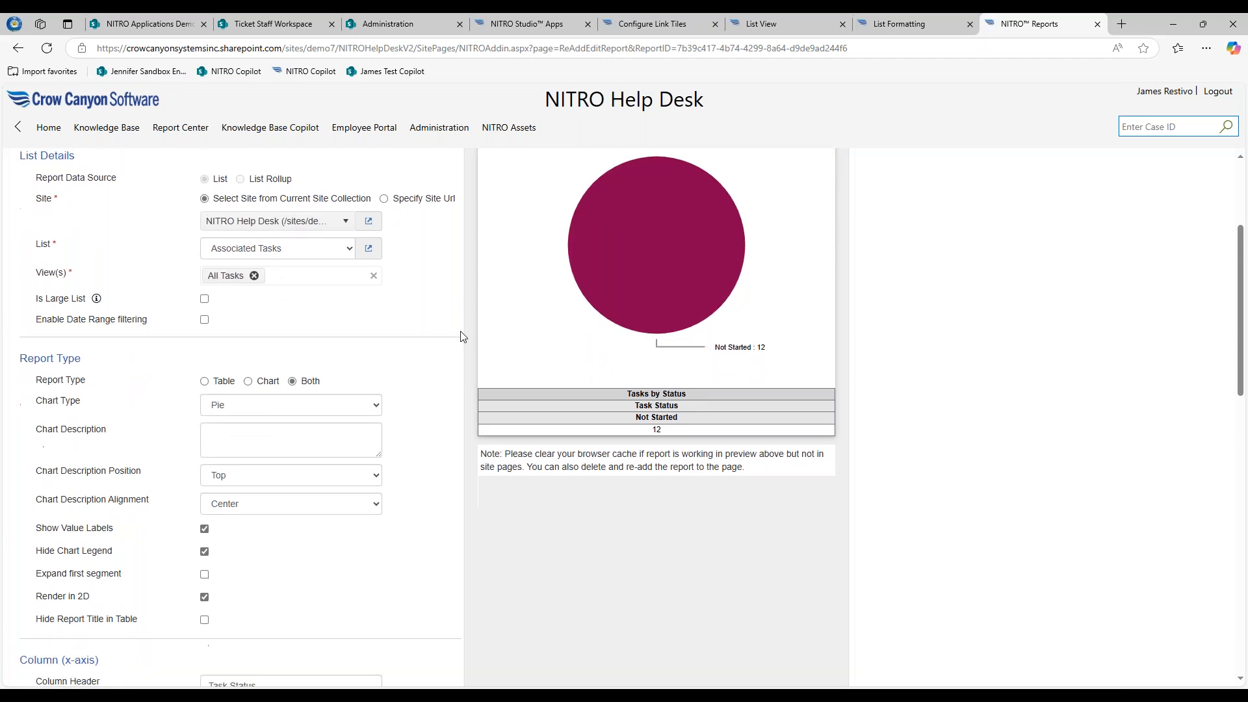
pyautogui.scroll(-6, 466, 368)
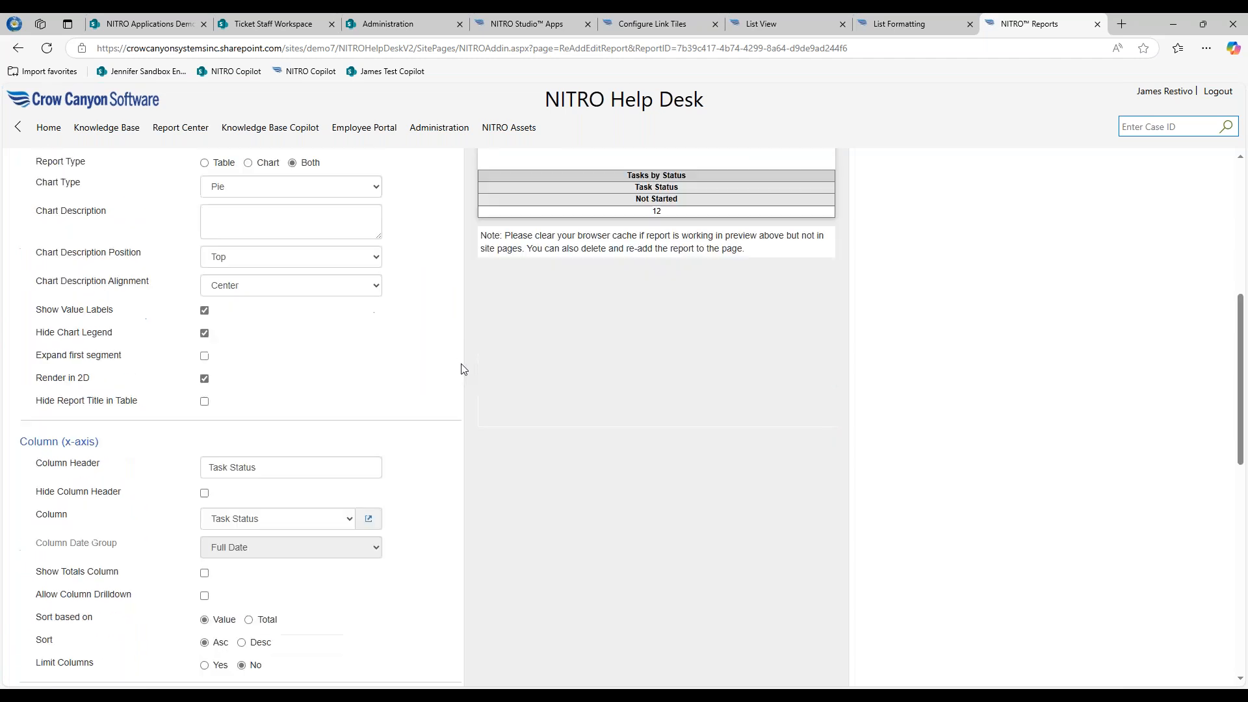
pyautogui.scroll(-4, 449, 380)
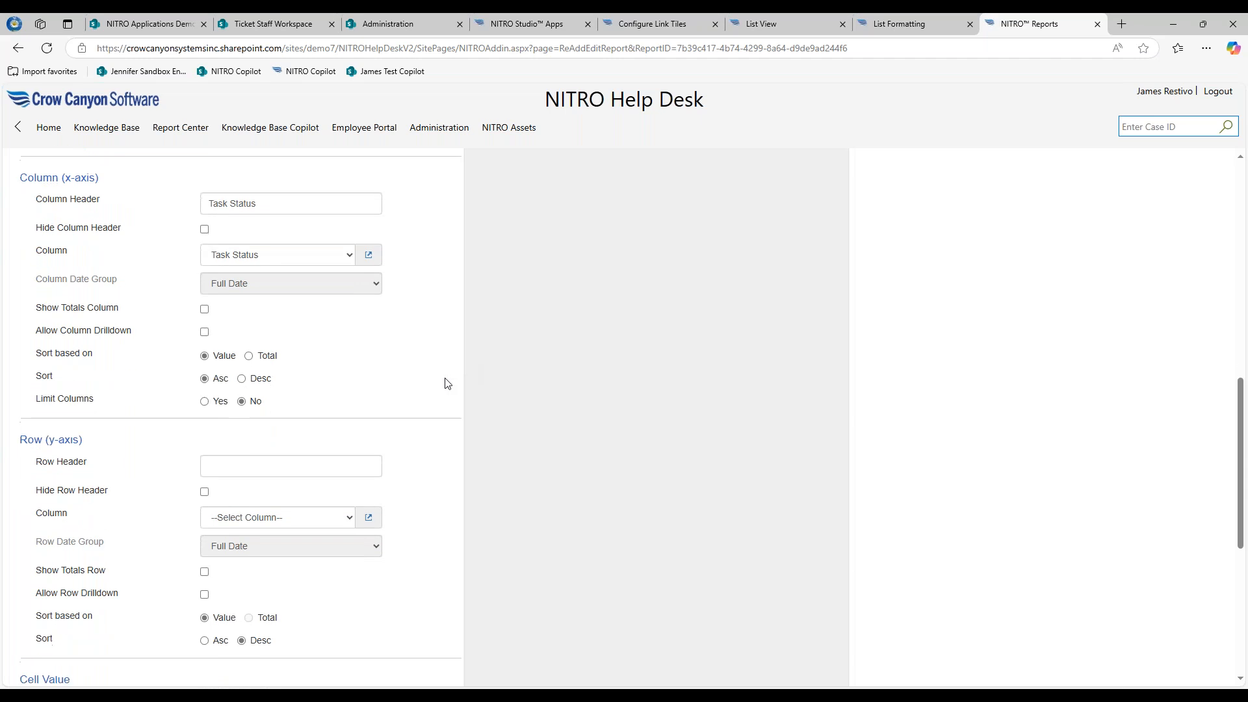
pyautogui.scroll(-3, 447, 384)
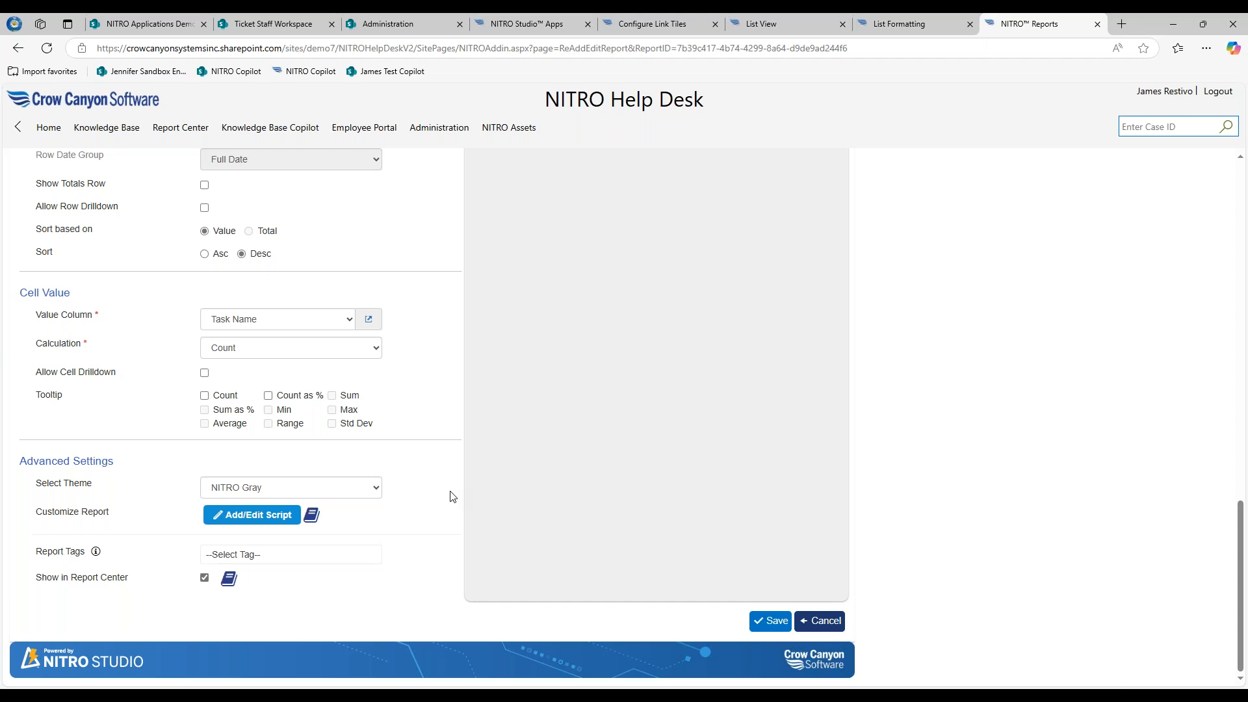
pyautogui.scroll(5, 453, 497)
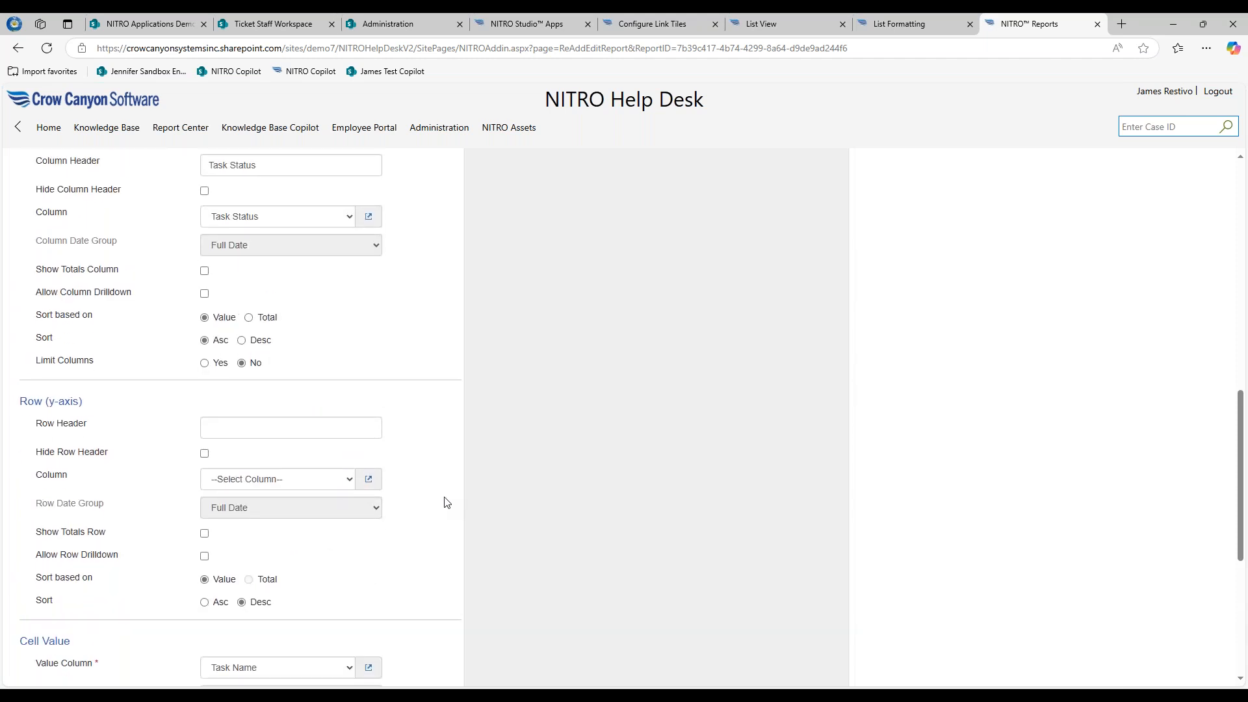
pyautogui.scroll(10, 494, 450)
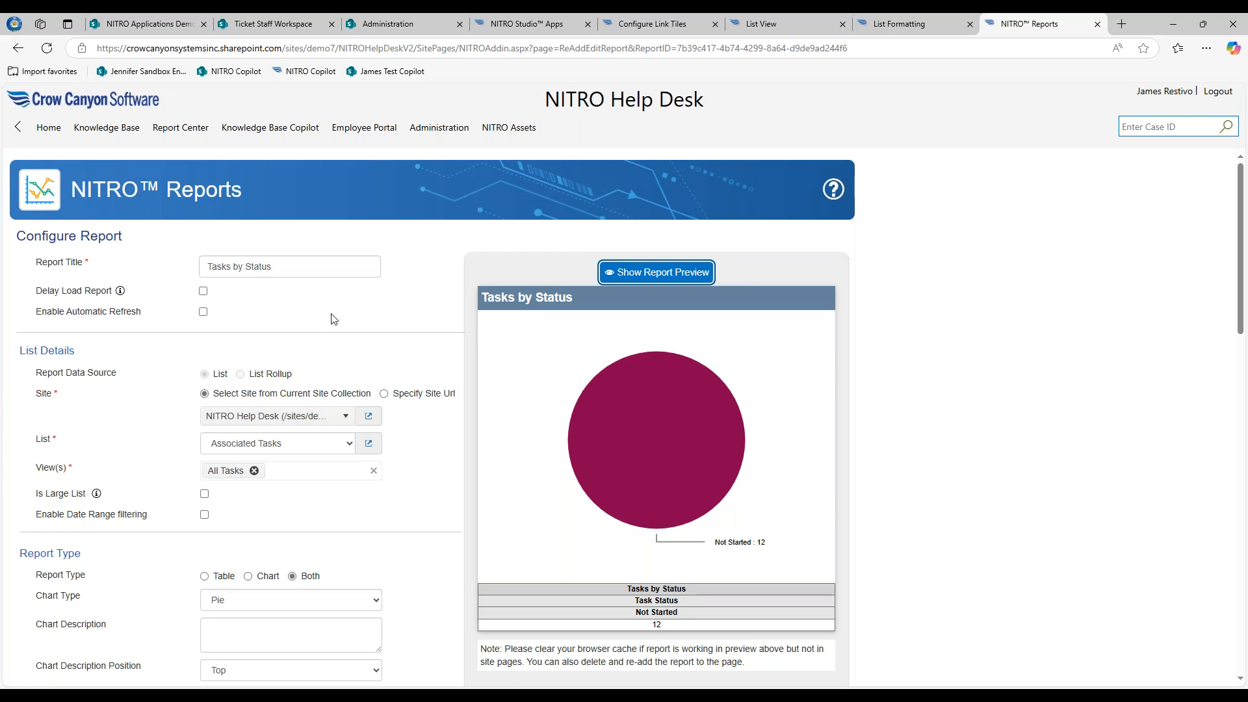
# - Switch to List Formatting and open the formatting settings for the Tickets list
pyautogui.click(900, 23)
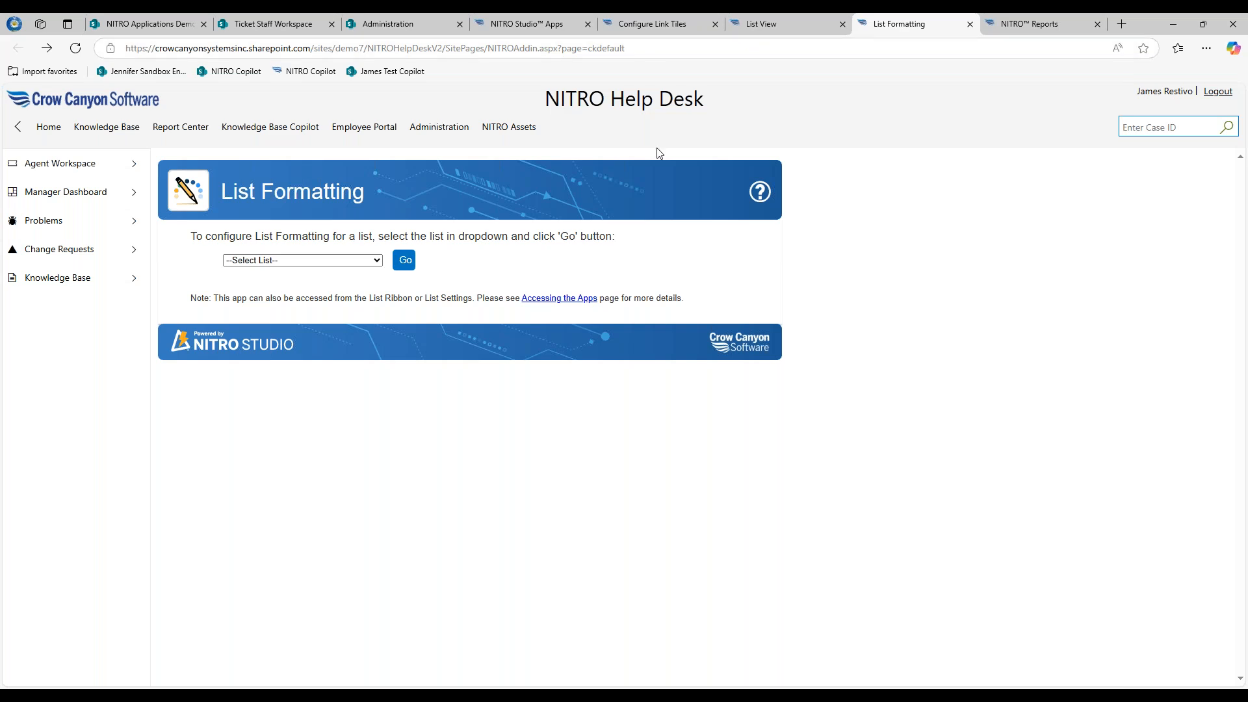
pyautogui.click(361, 259)
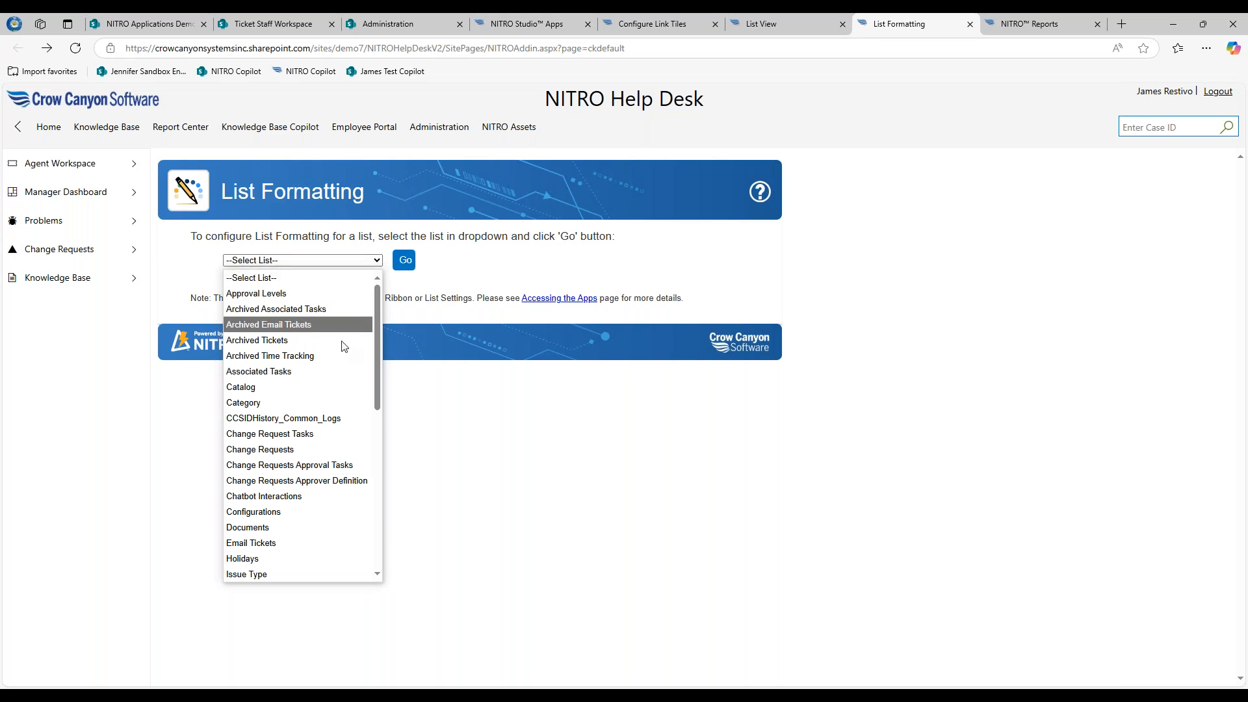
pyautogui.scroll(-10, 348, 448)
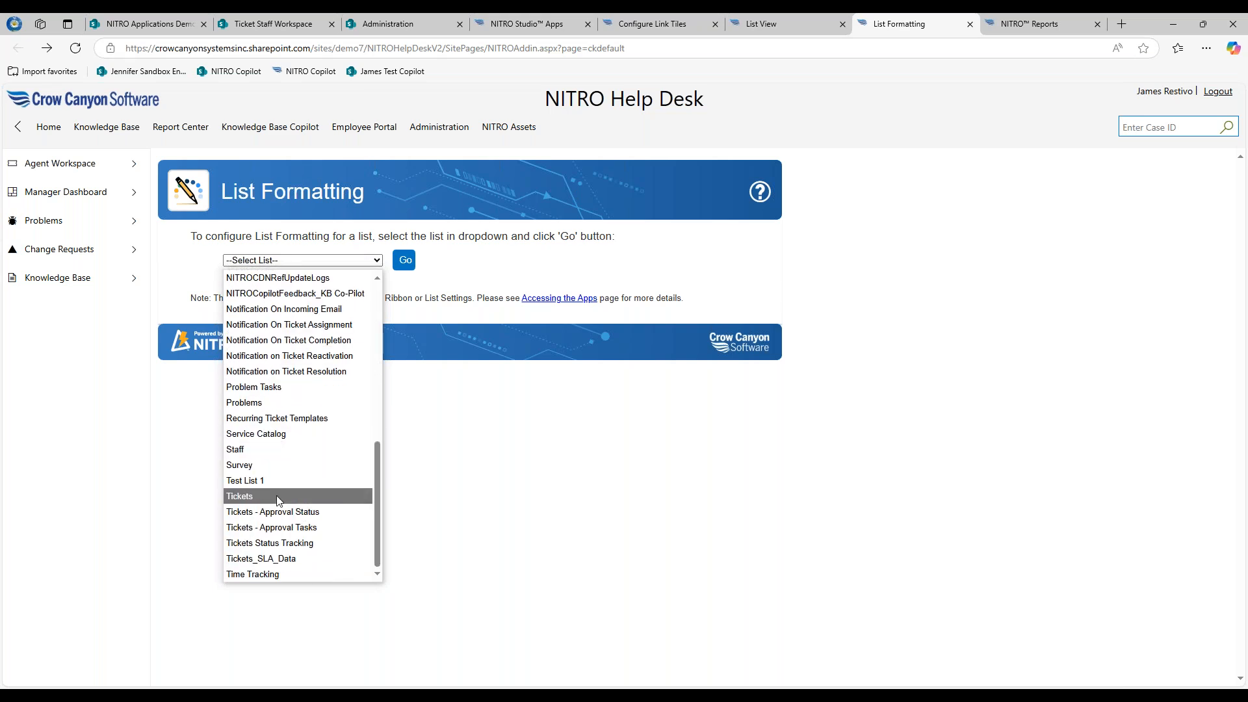
pyautogui.click(301, 495)
pyautogui.click(403, 265)
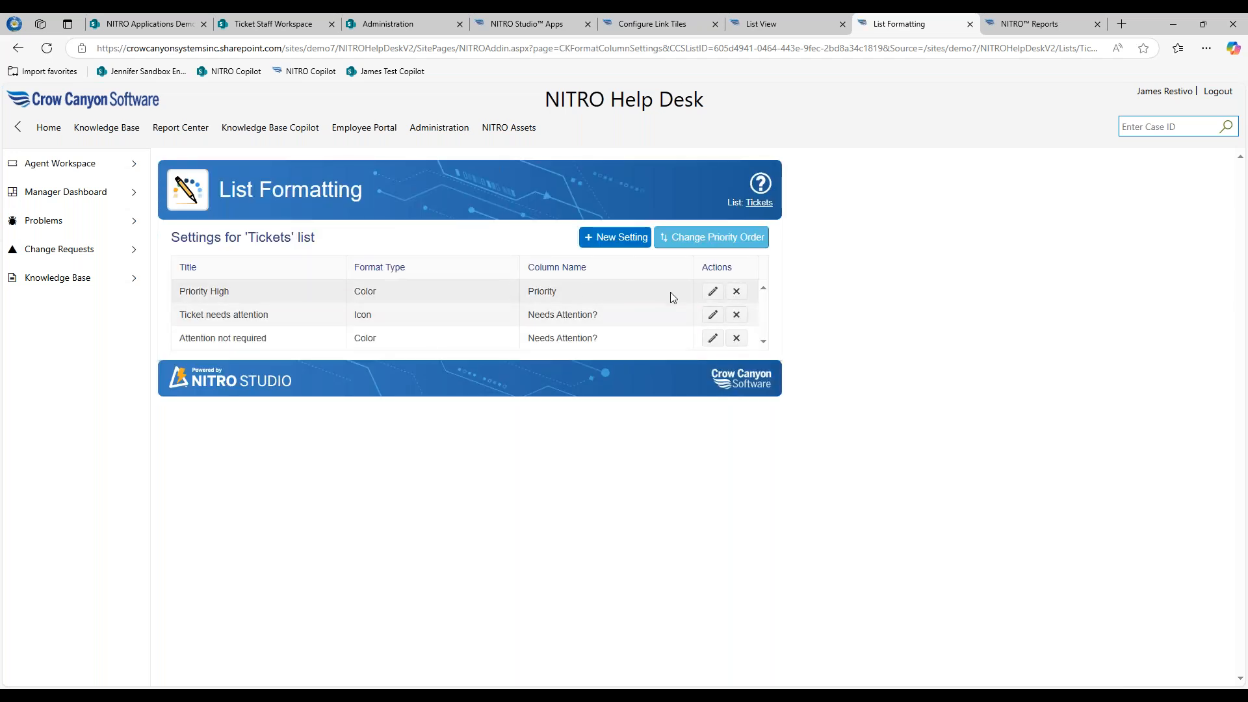
# - Create a new column formatting setting titled "Highlight Normal Priority"
pyautogui.click(634, 238)
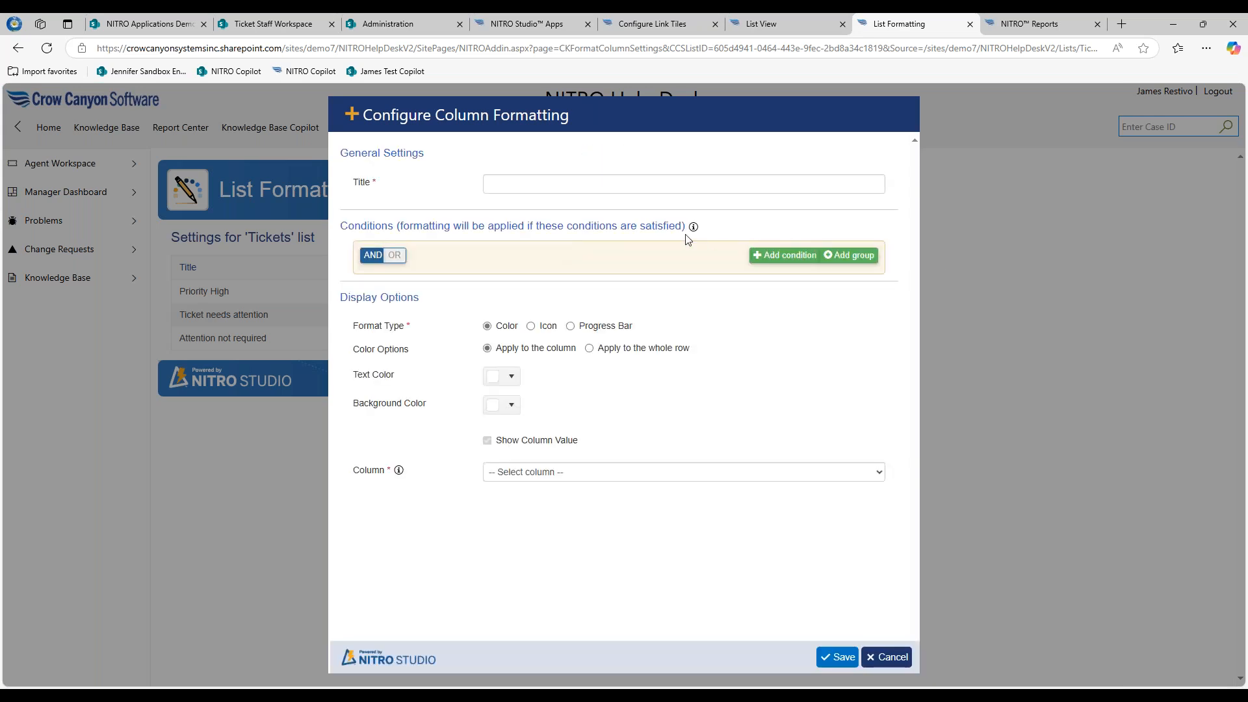
pyautogui.click(642, 183)
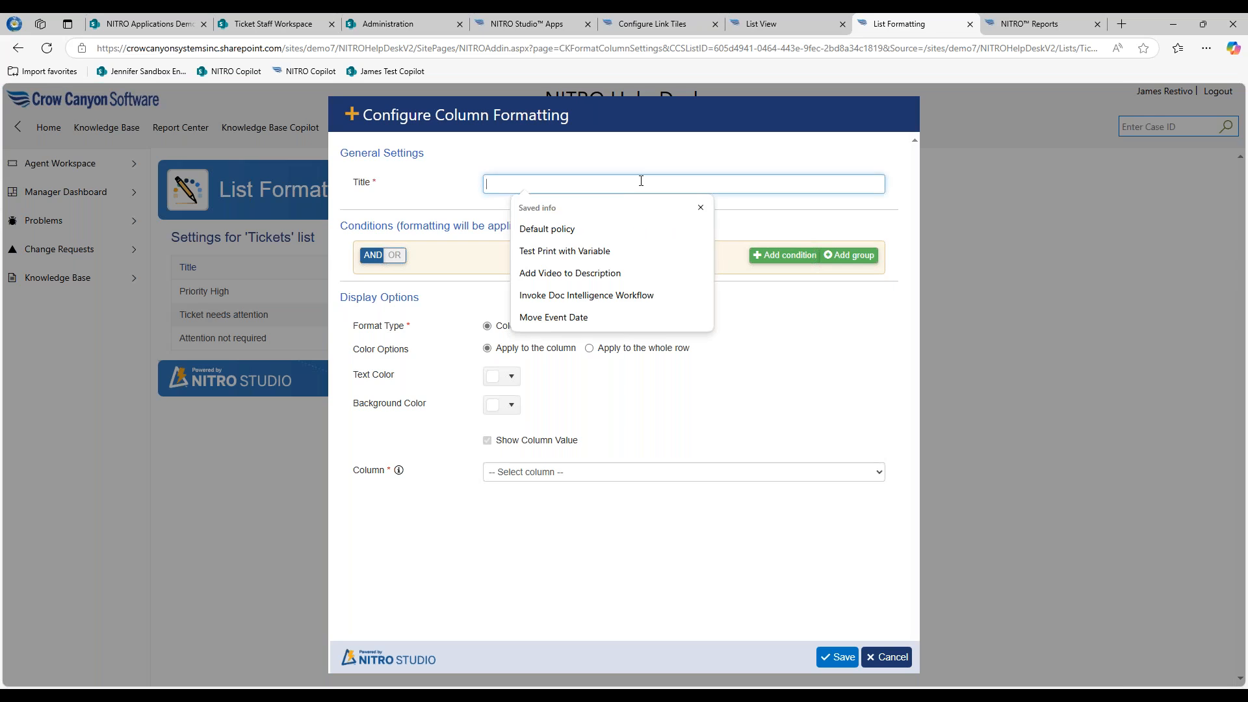
pyautogui.write('Hhi')
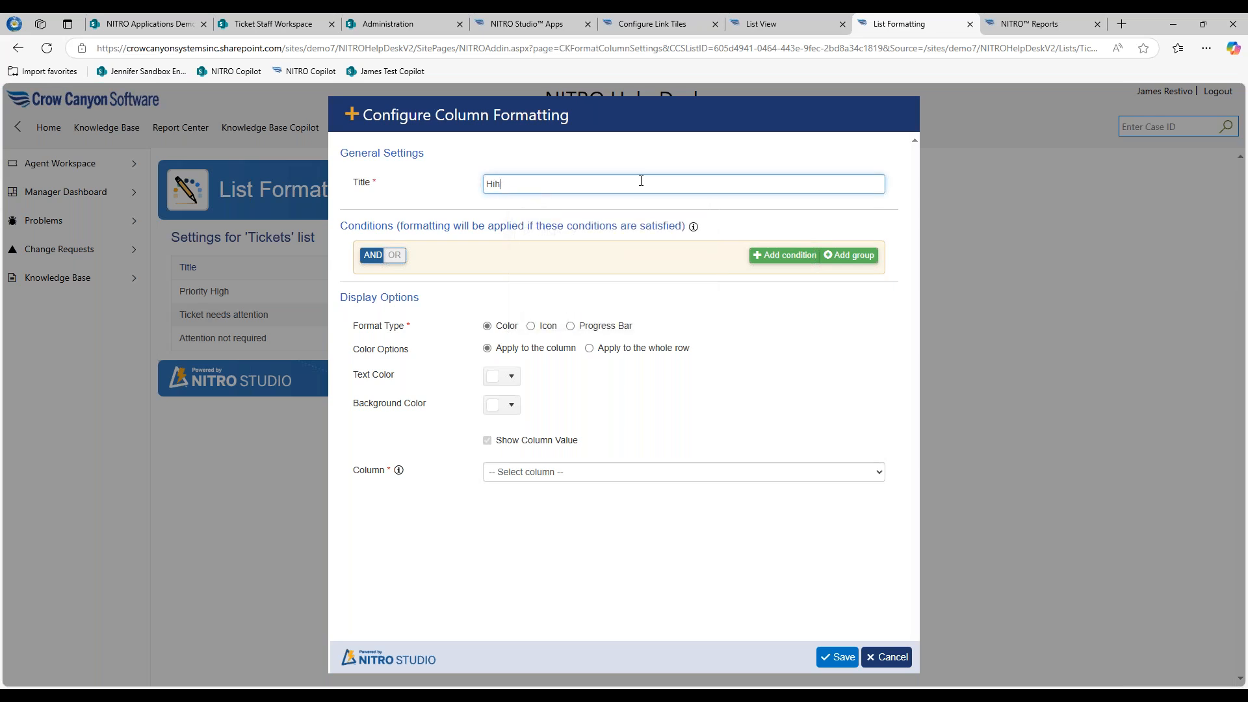
pyautogui.write('ghlight Normal Priority')
# - Add a condition that Priority is equal to Normal
pyautogui.click(767, 255)
pyautogui.click(453, 283)
pyautogui.scroll(-5, 476, 518)
pyautogui.scroll(-10, 476, 518)
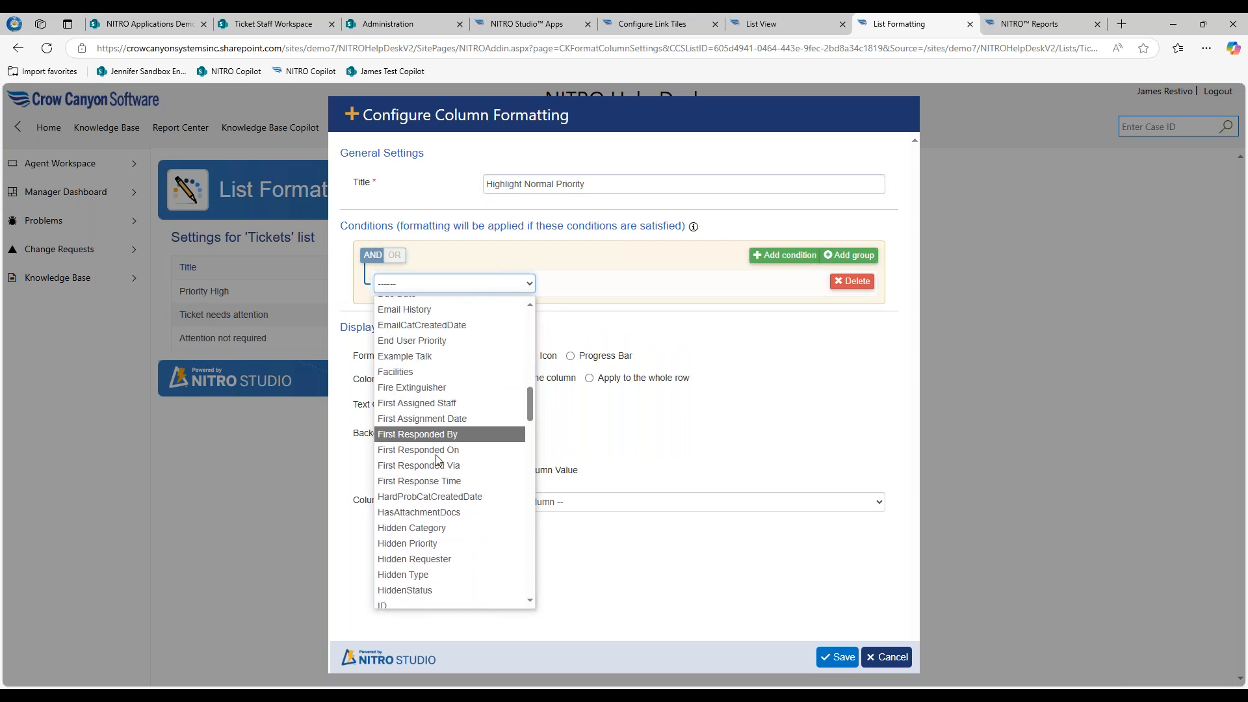
pyautogui.scroll(-4, 458, 527)
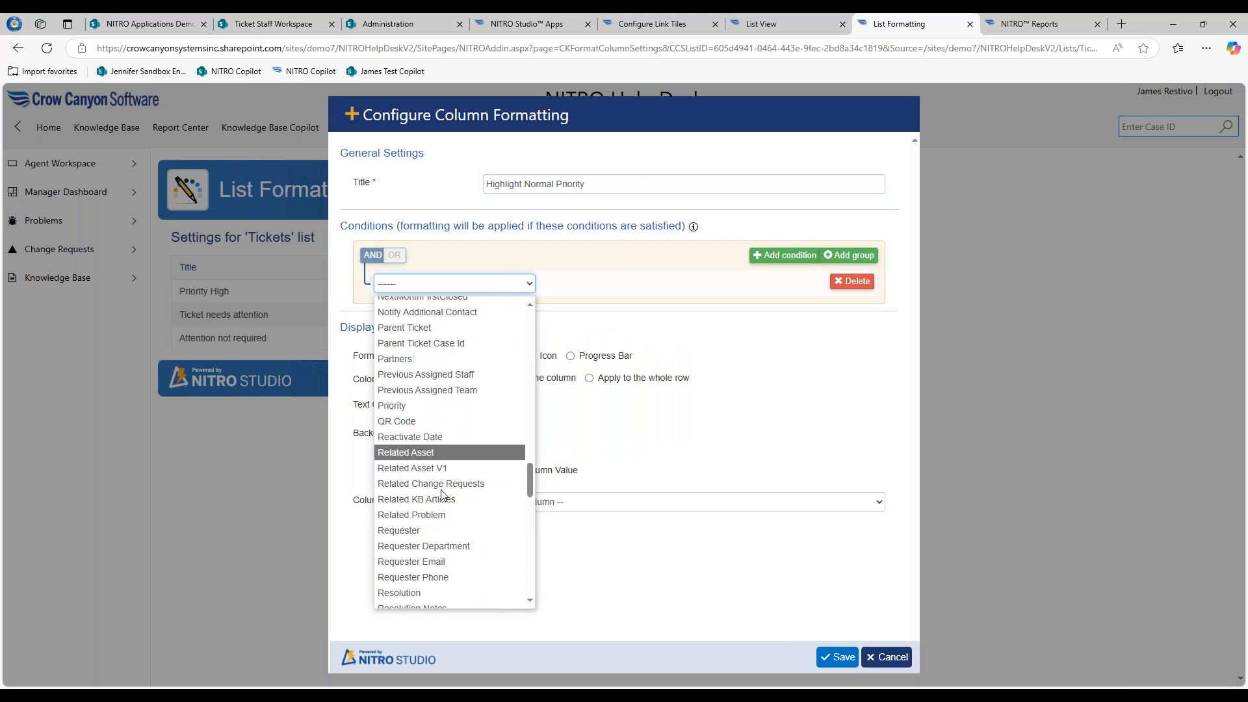
pyautogui.click(427, 406)
pyautogui.click(694, 284)
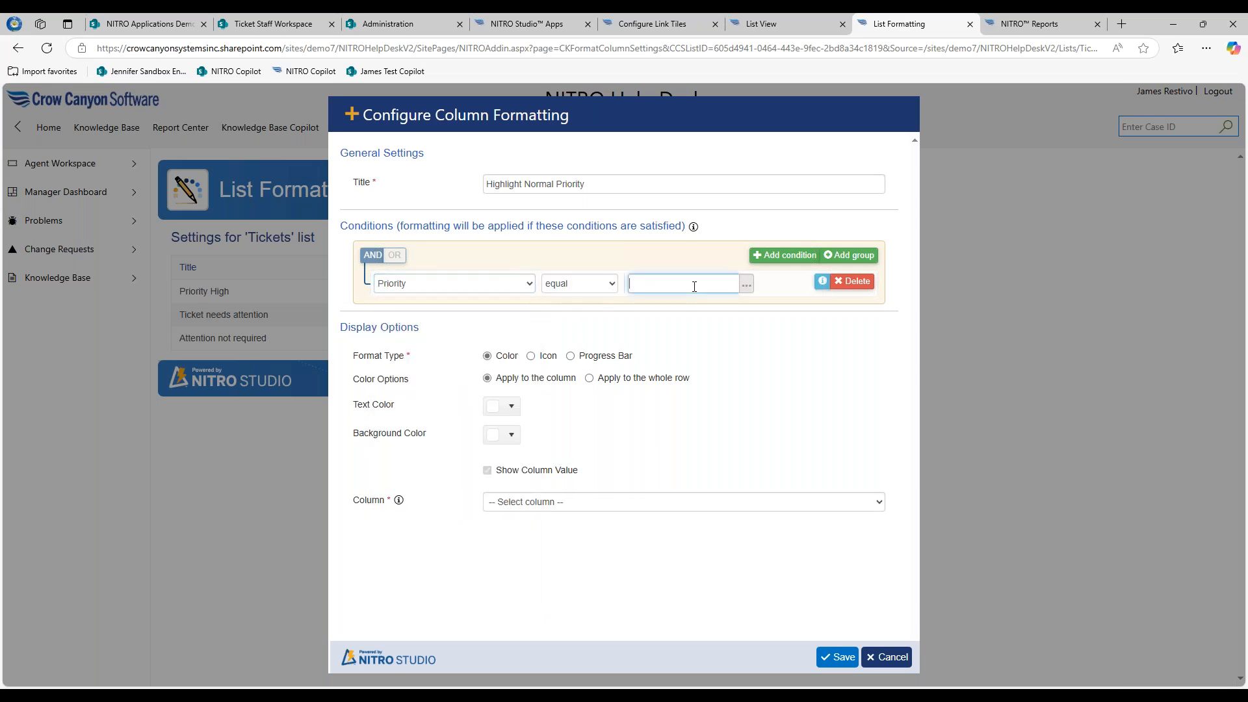
pyautogui.click(747, 285)
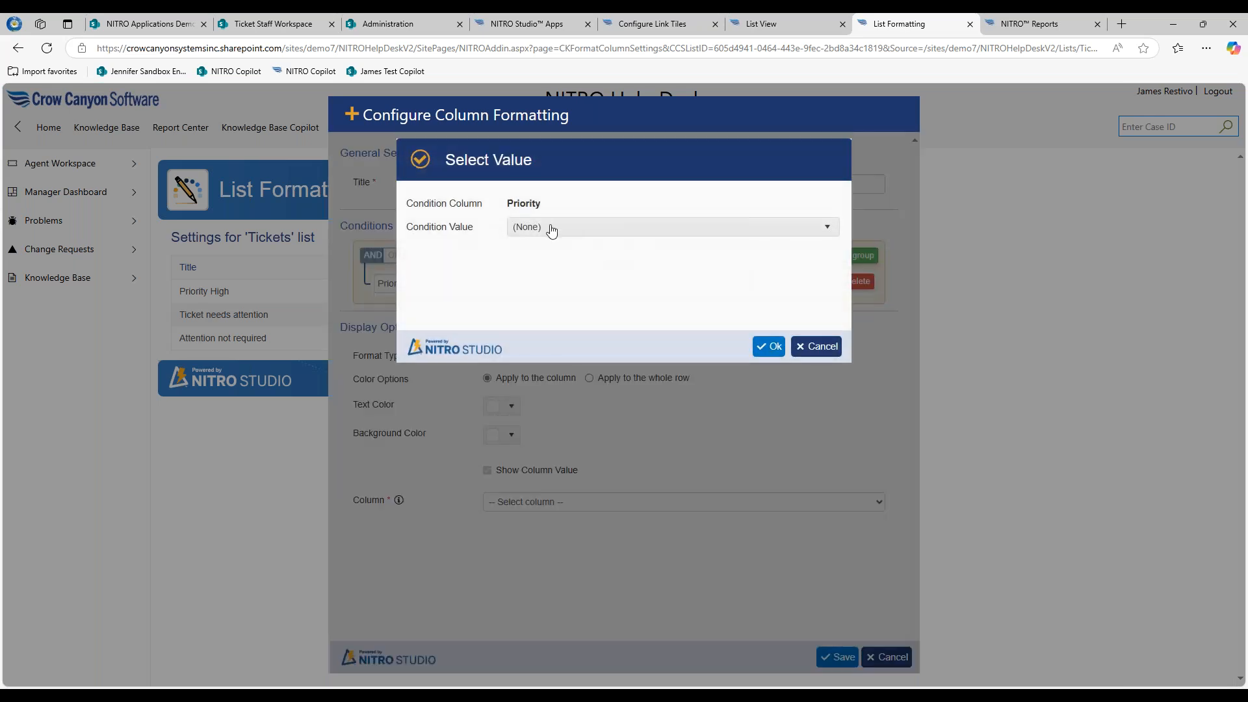
pyautogui.click(548, 228)
pyautogui.click(528, 331)
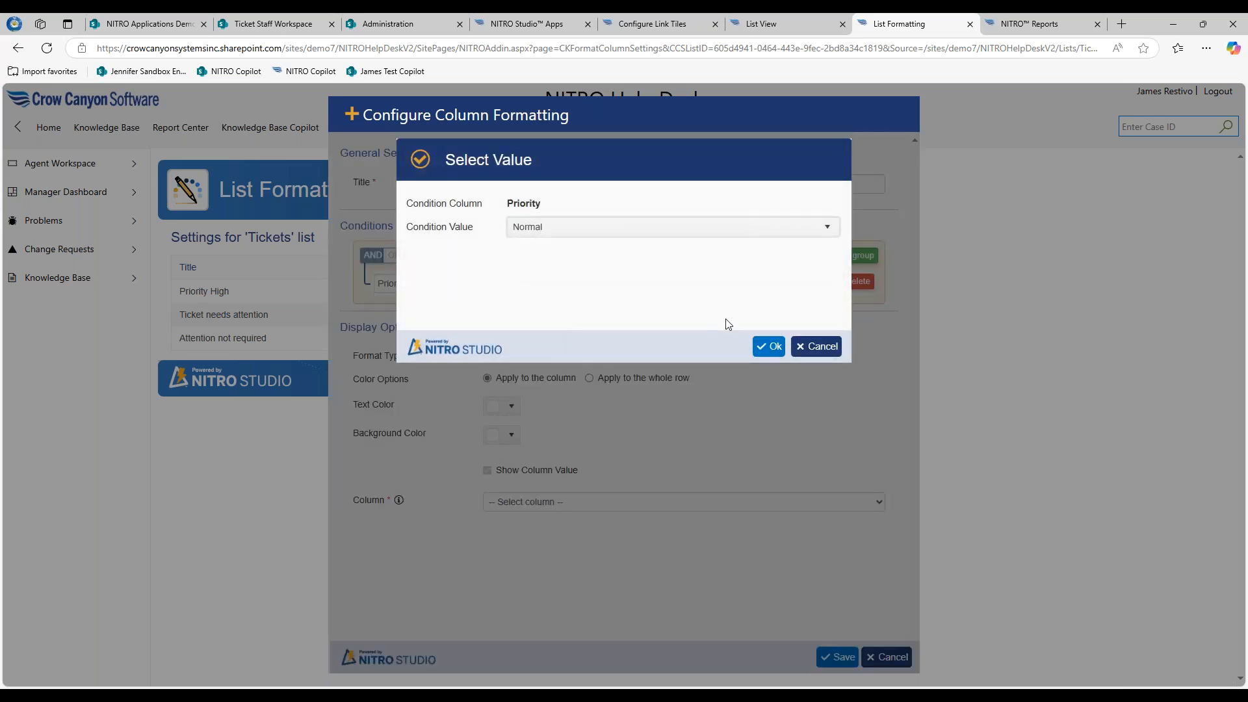
pyautogui.click(763, 345)
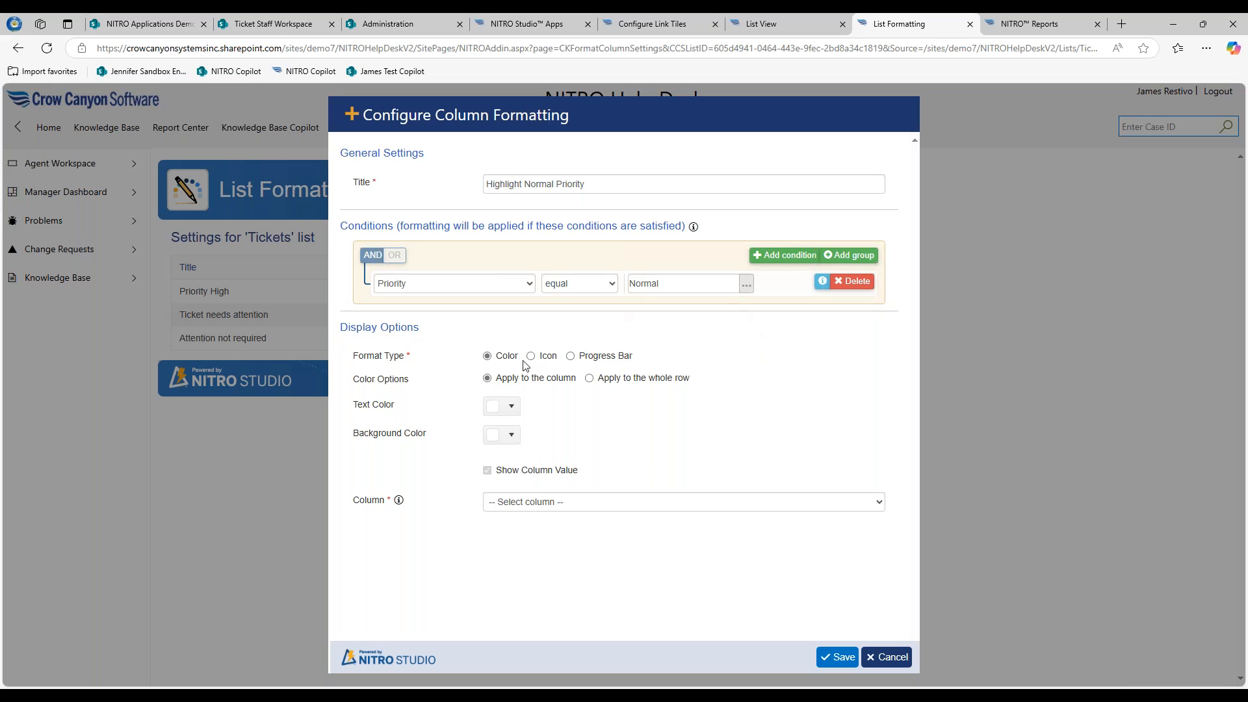
# - Set the rule's background color to a medium green
pyautogui.click(511, 408)
pyautogui.click(464, 421)
pyautogui.click(511, 437)
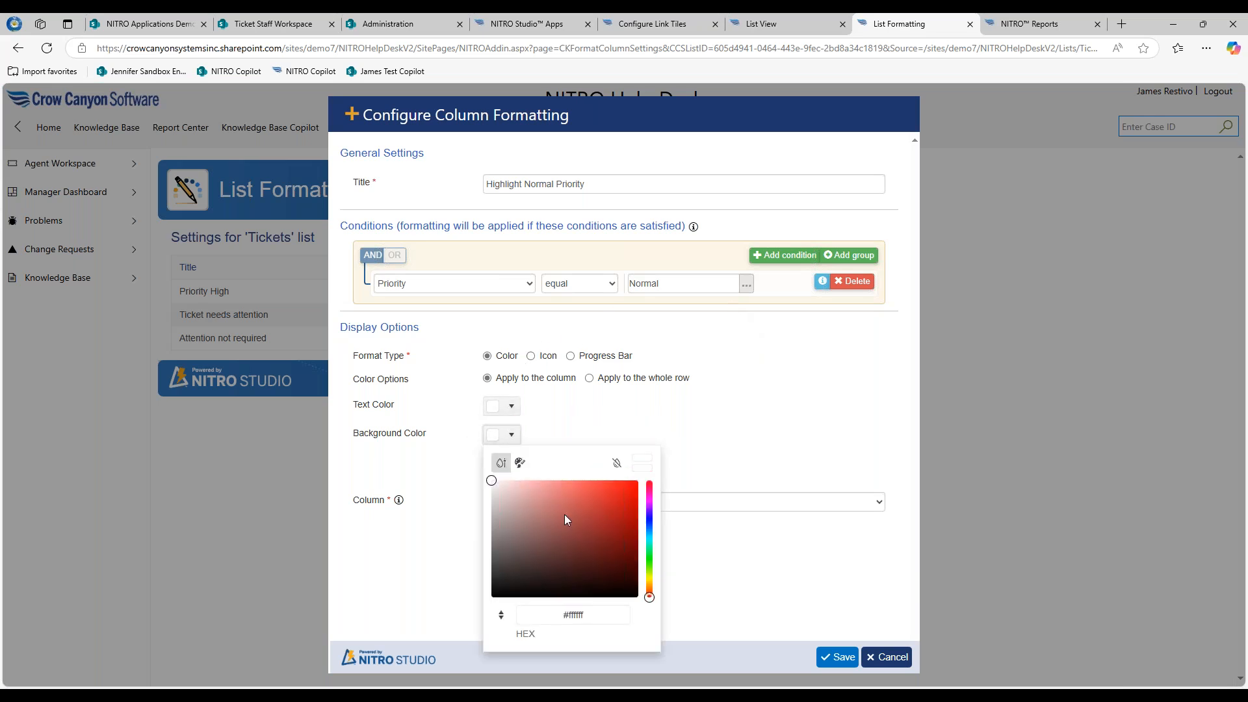
pyautogui.click(648, 560)
pyautogui.click(581, 503)
pyautogui.moveTo(582, 502); pyautogui.dragTo(577, 518)
pyautogui.click(397, 476)
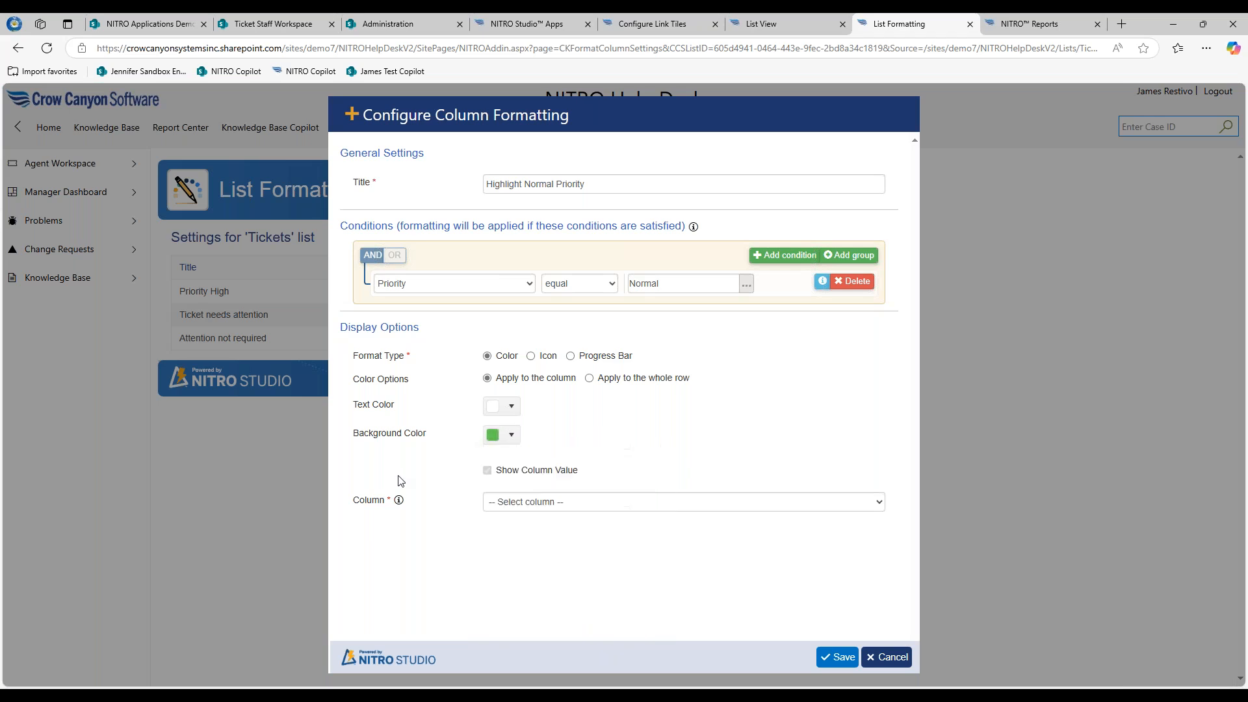
# - Change the rule's background color to a bright yellow
pyautogui.click(510, 435)
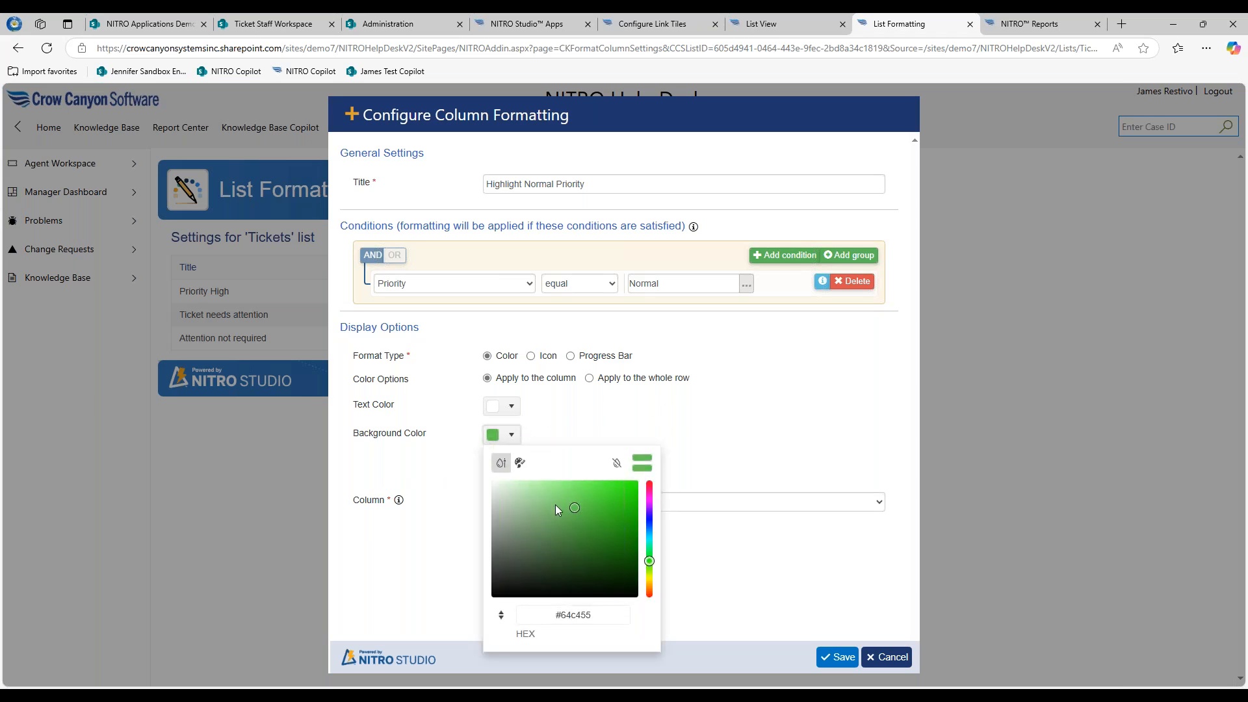
pyautogui.click(648, 577)
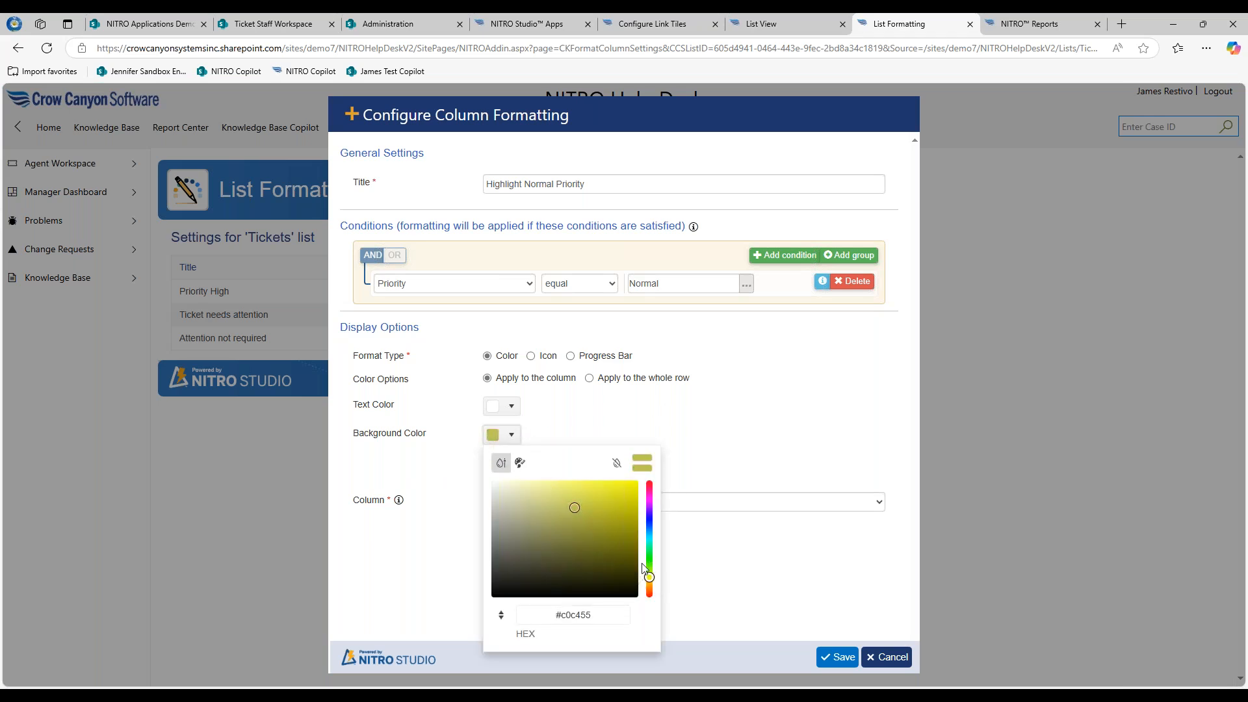
pyautogui.moveTo(649, 579); pyautogui.dragTo(649, 577)
pyautogui.moveTo(588, 489)
pyautogui.mouseDown()
pyautogui.moveTo(607, 489)
pyautogui.moveTo(558, 487)
pyautogui.mouseUp()
pyautogui.click(427, 472)
# - Apply the formatting to the Priority column and save the setting
pyautogui.click(551, 506)
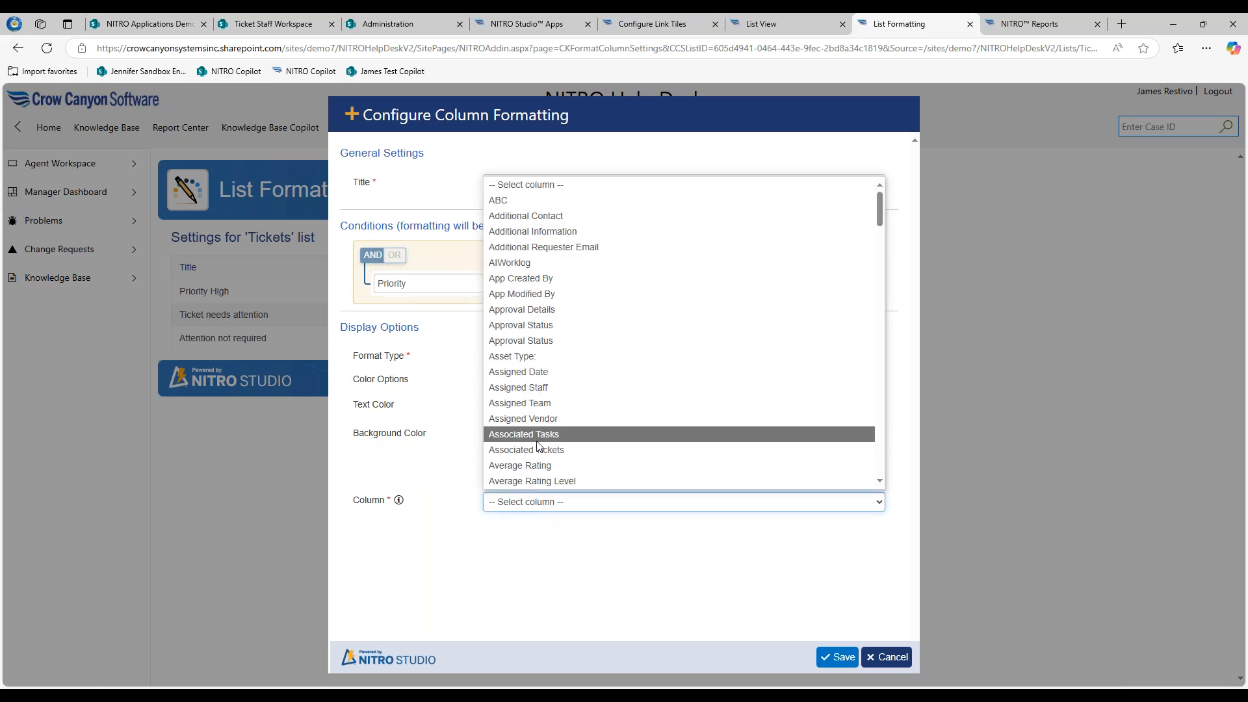
pyautogui.write('pri')
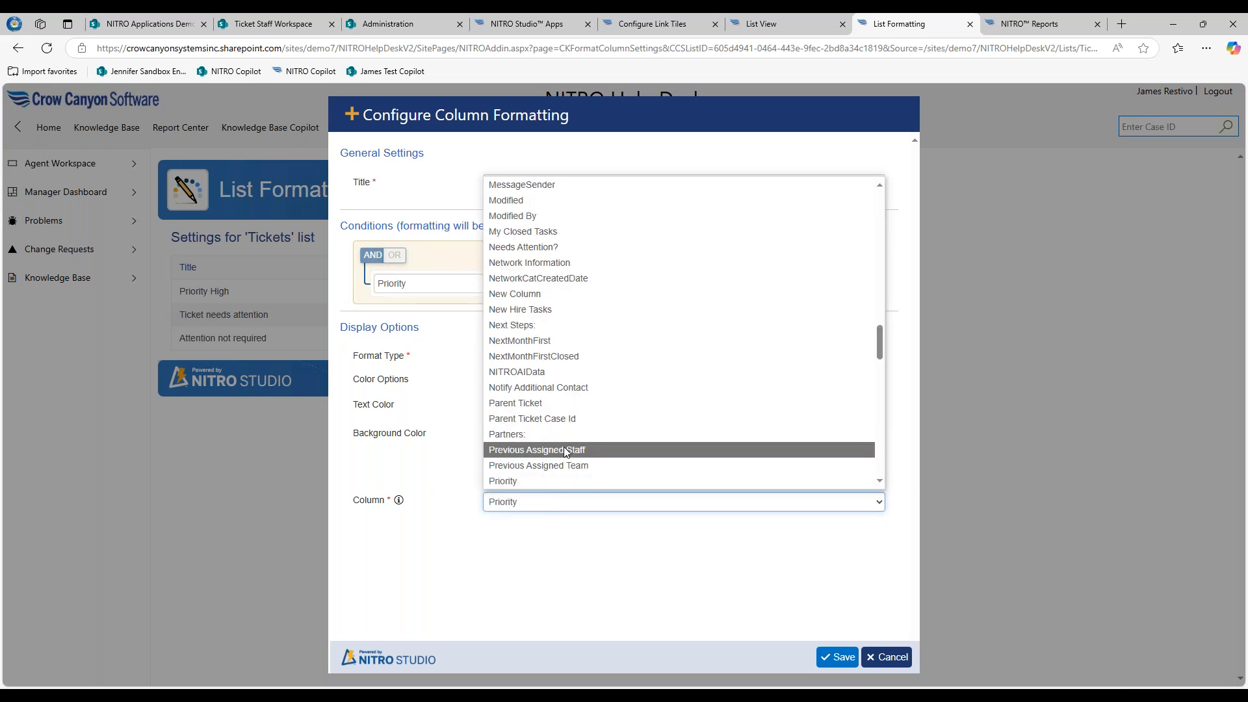
pyautogui.click(532, 481)
pyautogui.click(838, 658)
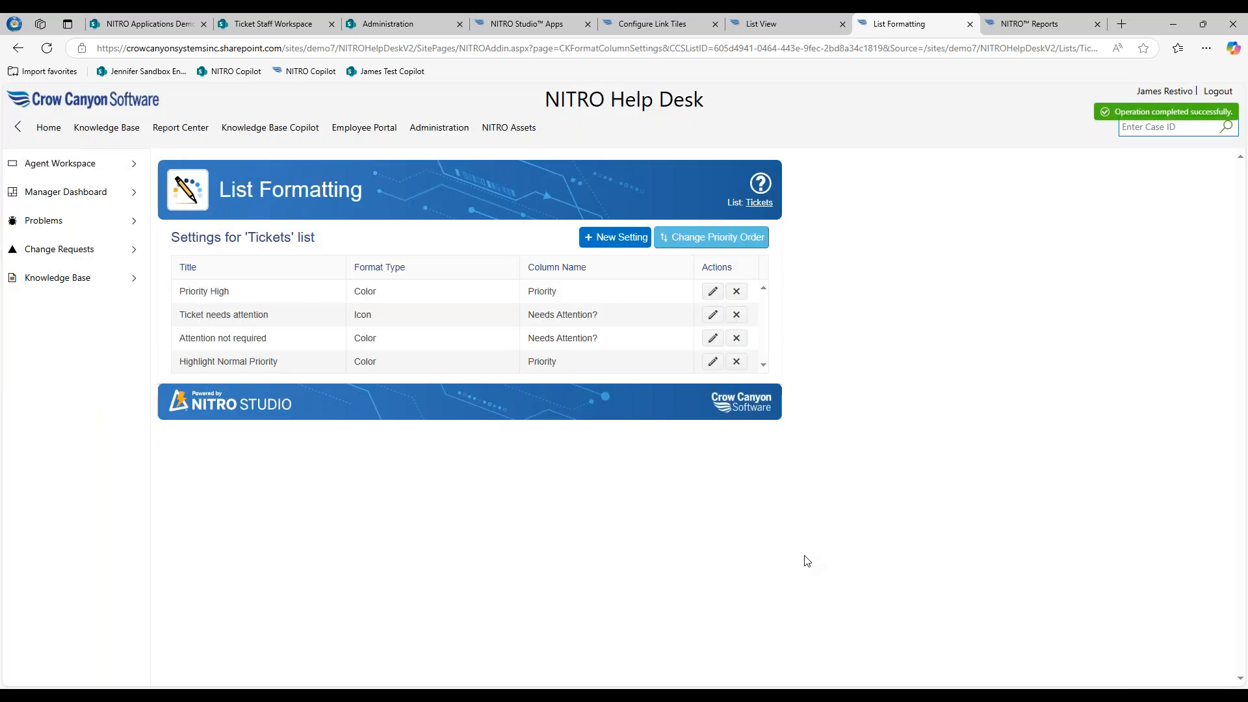
# - Check the saved Highlight Normal Priority setting and refresh the Ticket Staff Workspace to inspect the Priority column's formatting
pyautogui.click(711, 362)
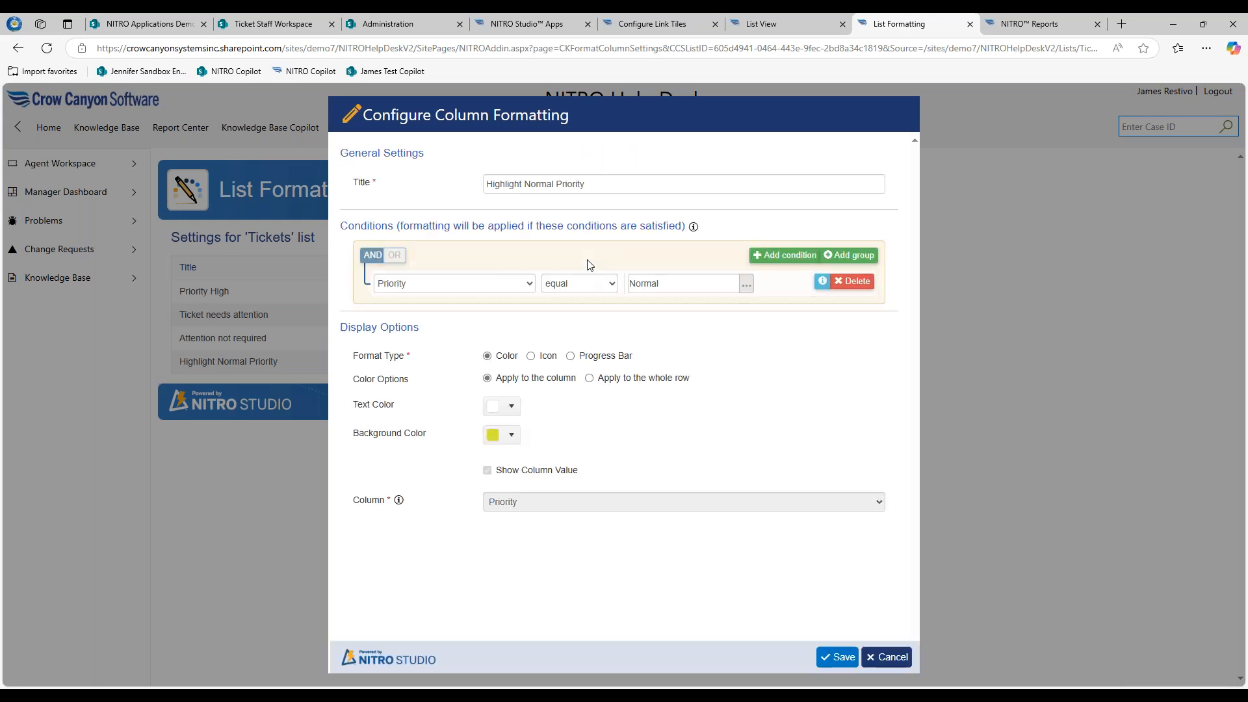
pyautogui.click(886, 657)
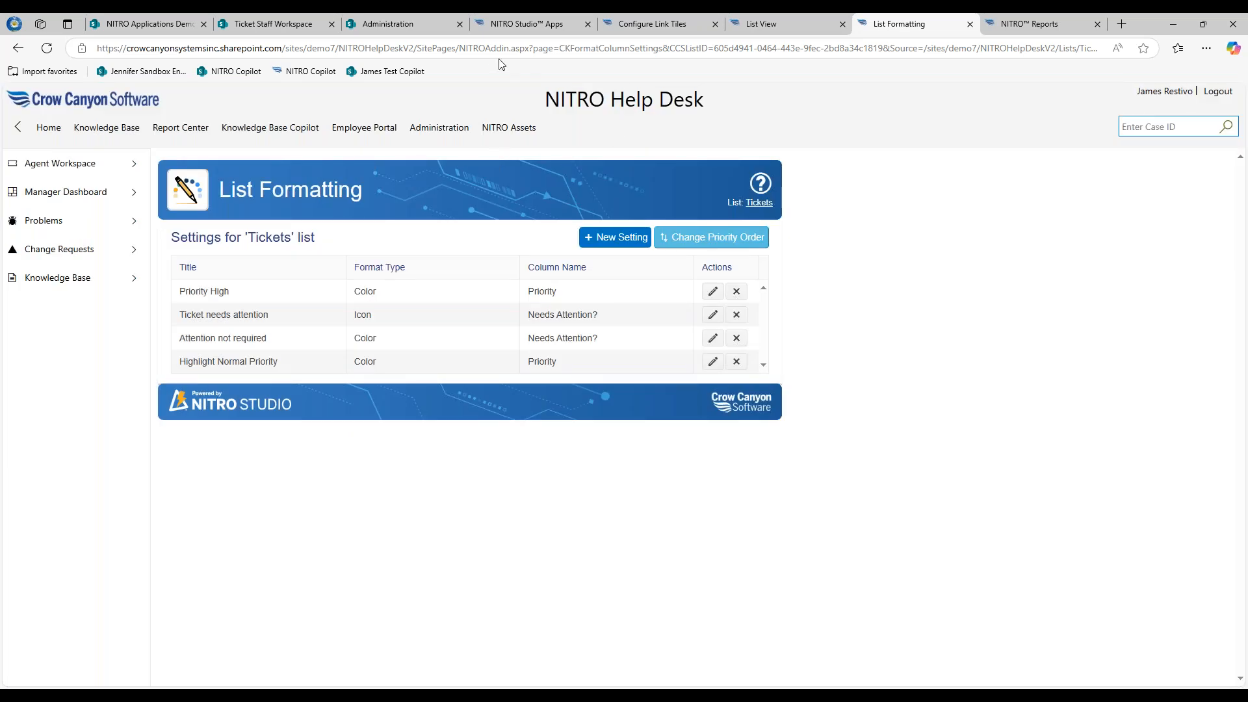
pyautogui.click(291, 26)
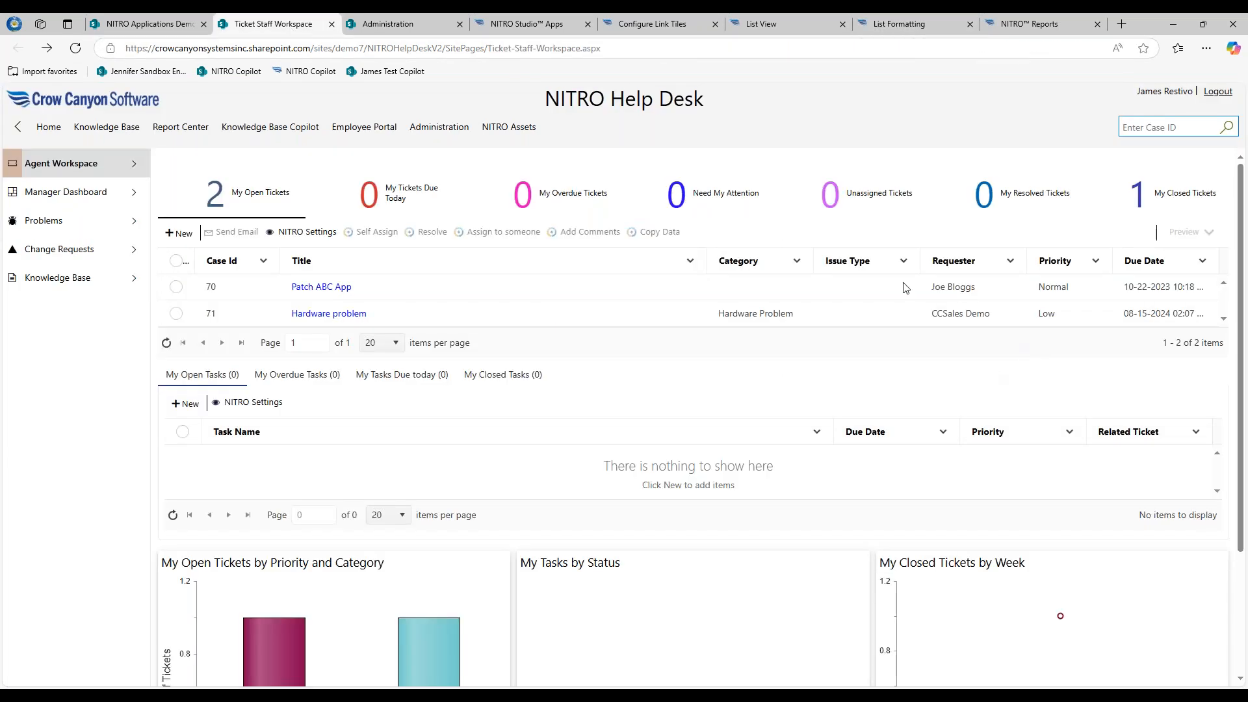
pyautogui.click(75, 48)
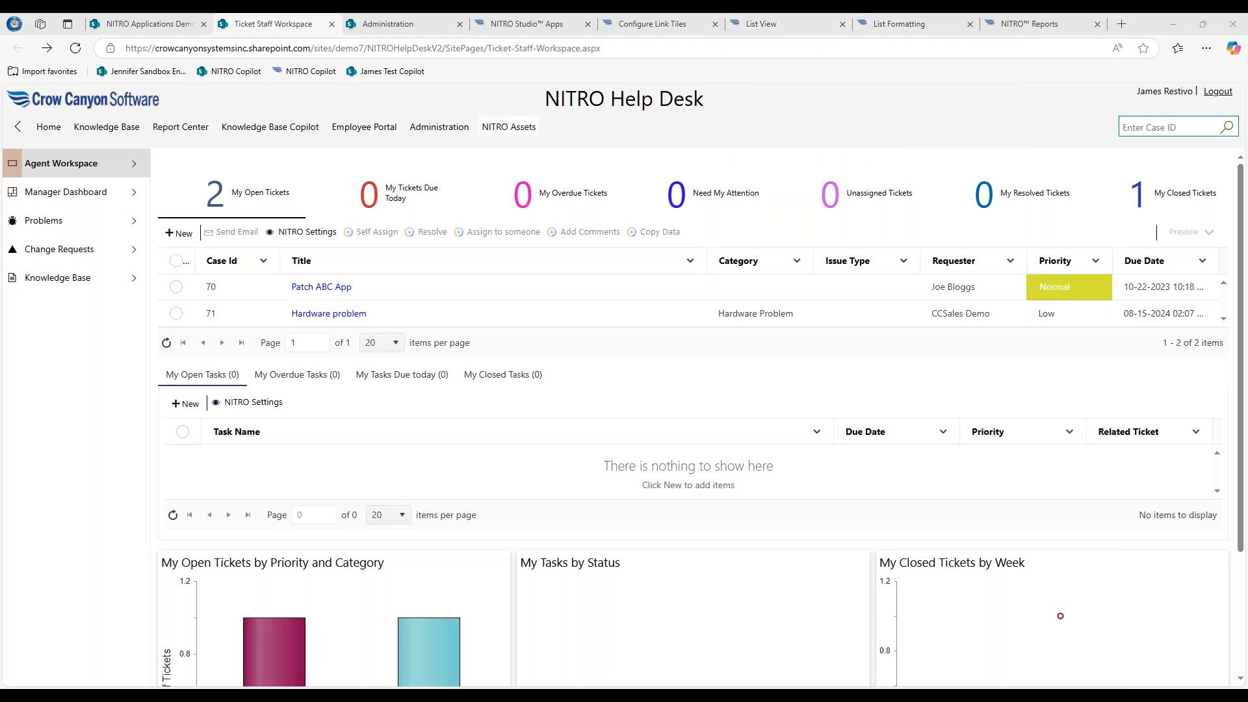
# - Look over the open List Formatting, Administration, Ticket Tiles, NITRO Studio and Ticket Staff Workspace pages, including the Agent Workspace navigation links
pyautogui.click(903, 26)
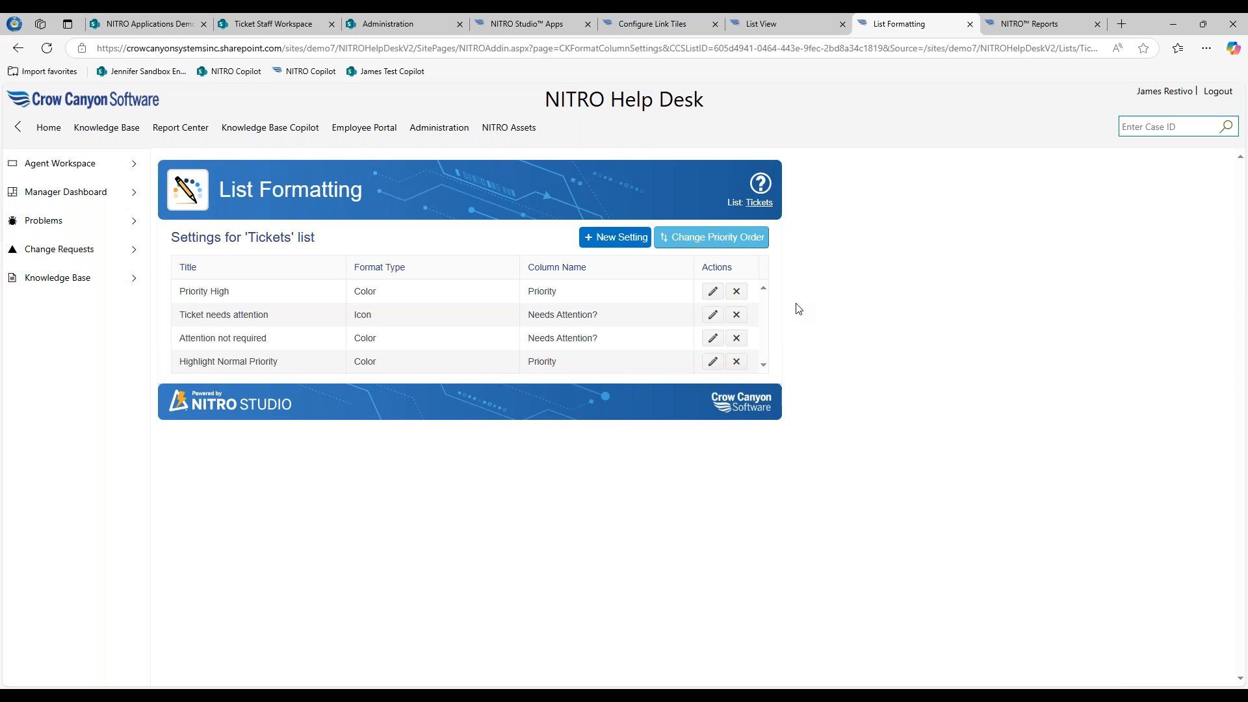
pyautogui.click(393, 28)
pyautogui.click(281, 26)
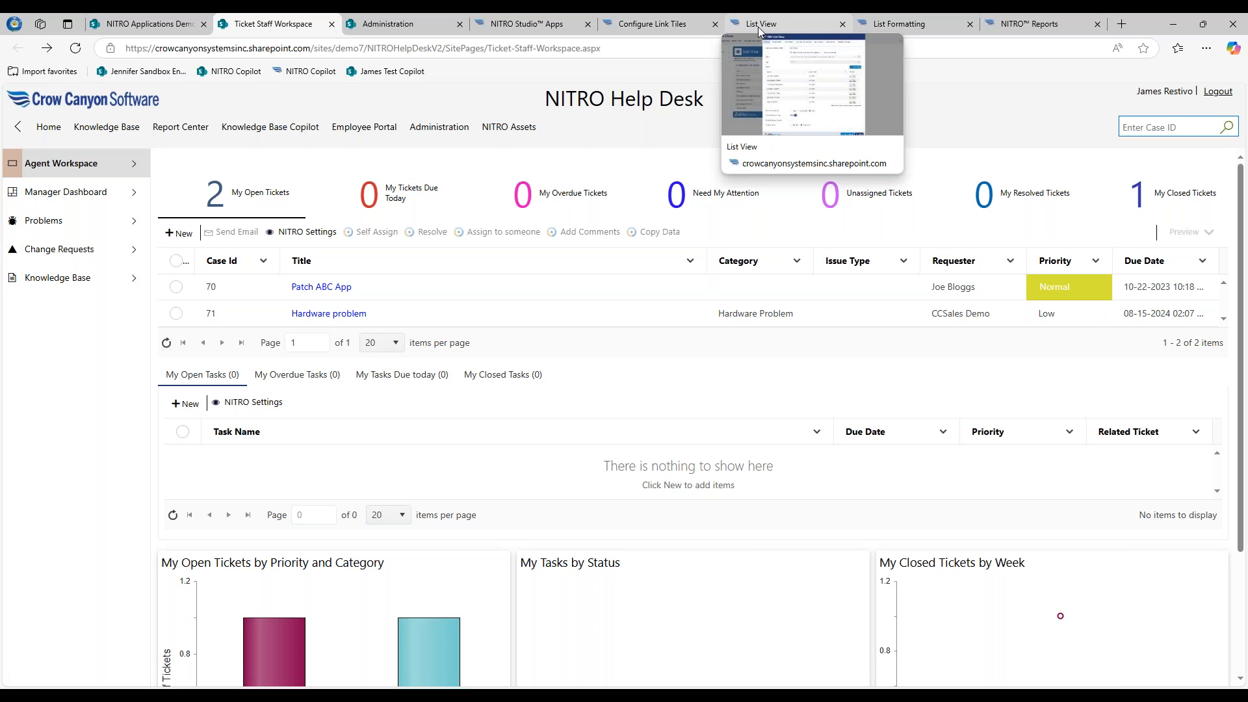
pyautogui.click(687, 26)
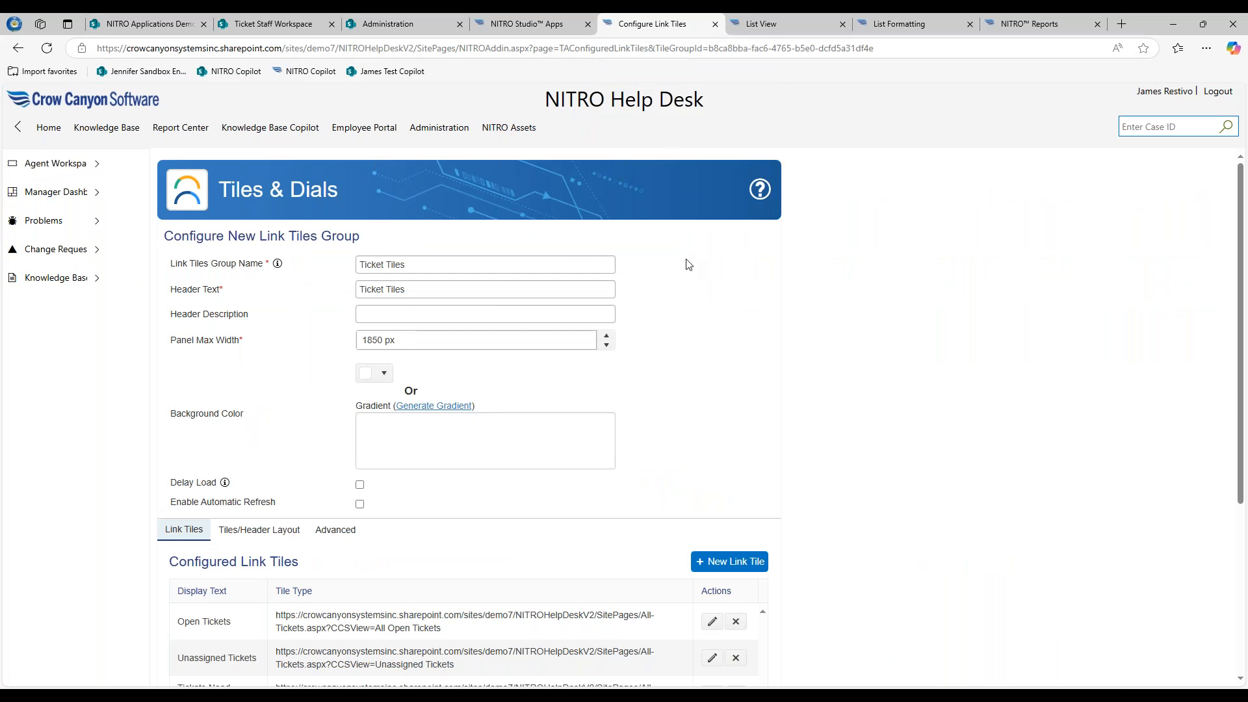
pyautogui.scroll(-2, 688, 264)
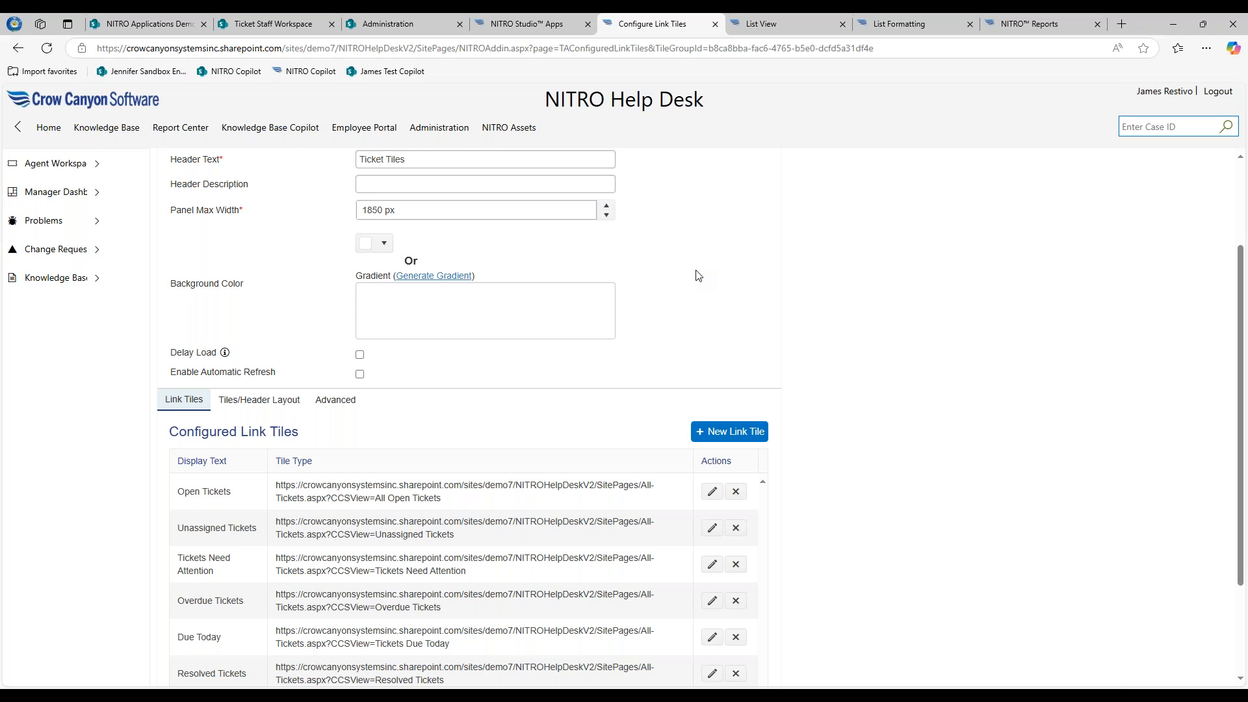
pyautogui.click(381, 26)
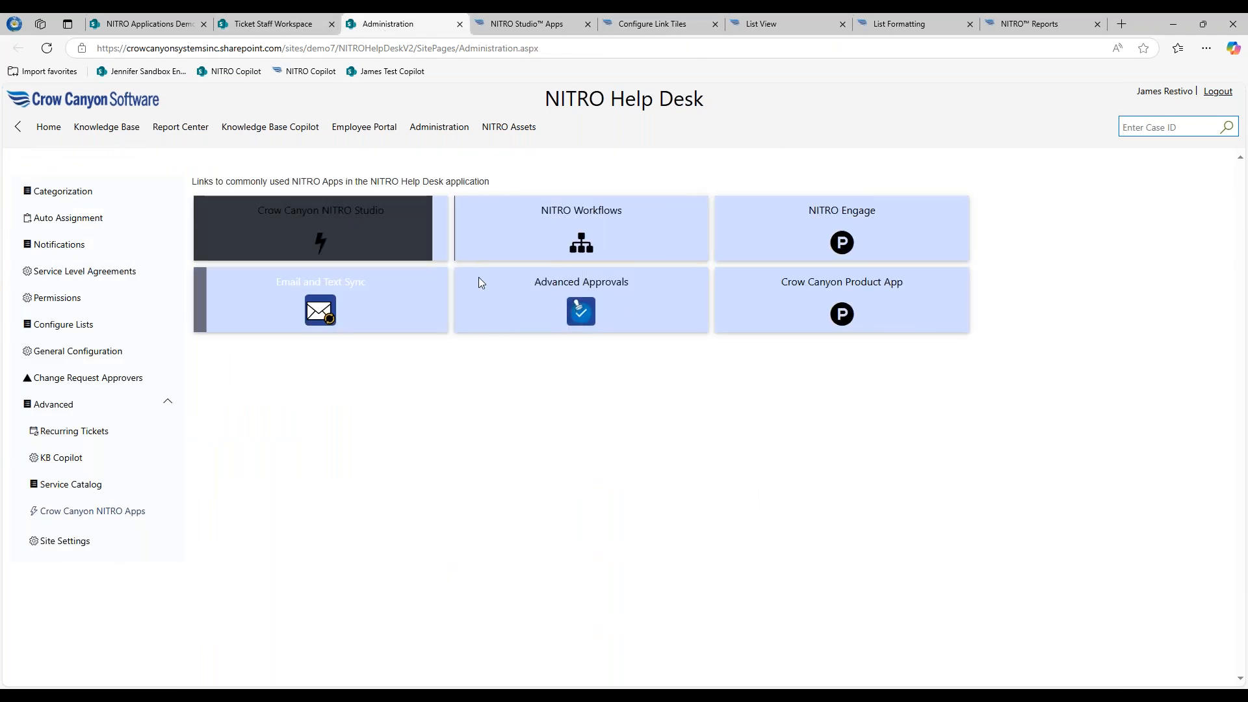
pyautogui.click(240, 30)
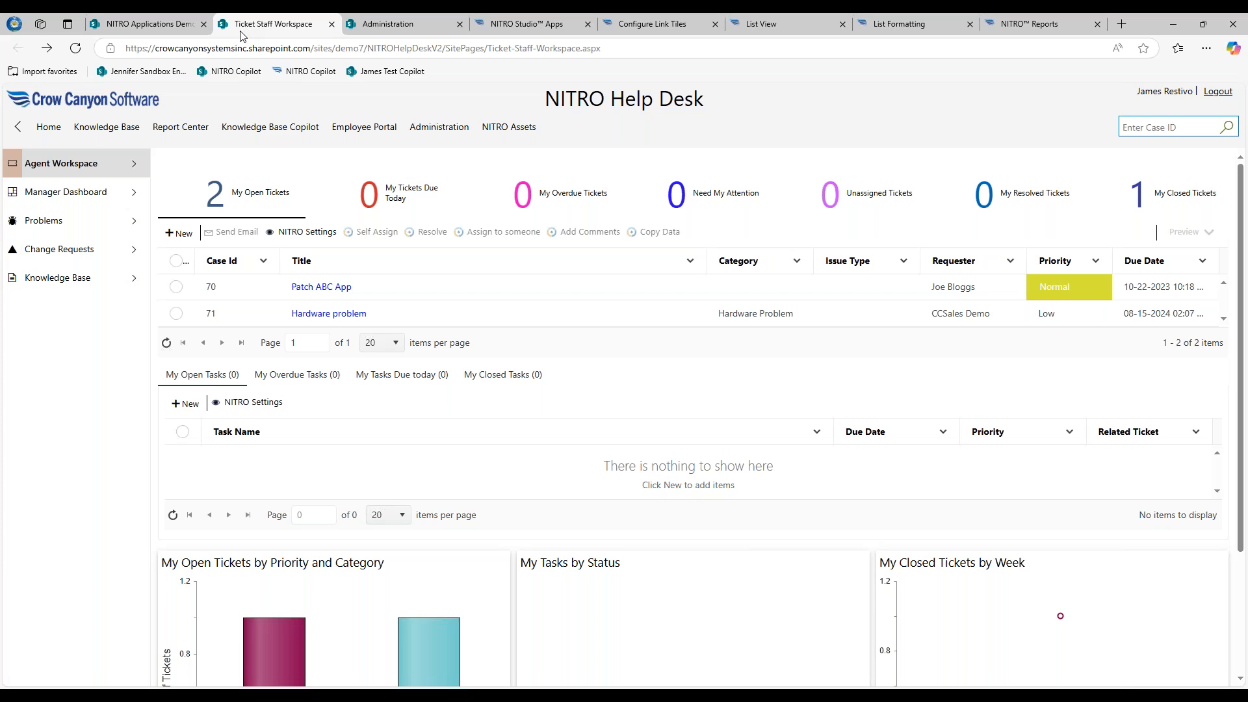
pyautogui.click(134, 170)
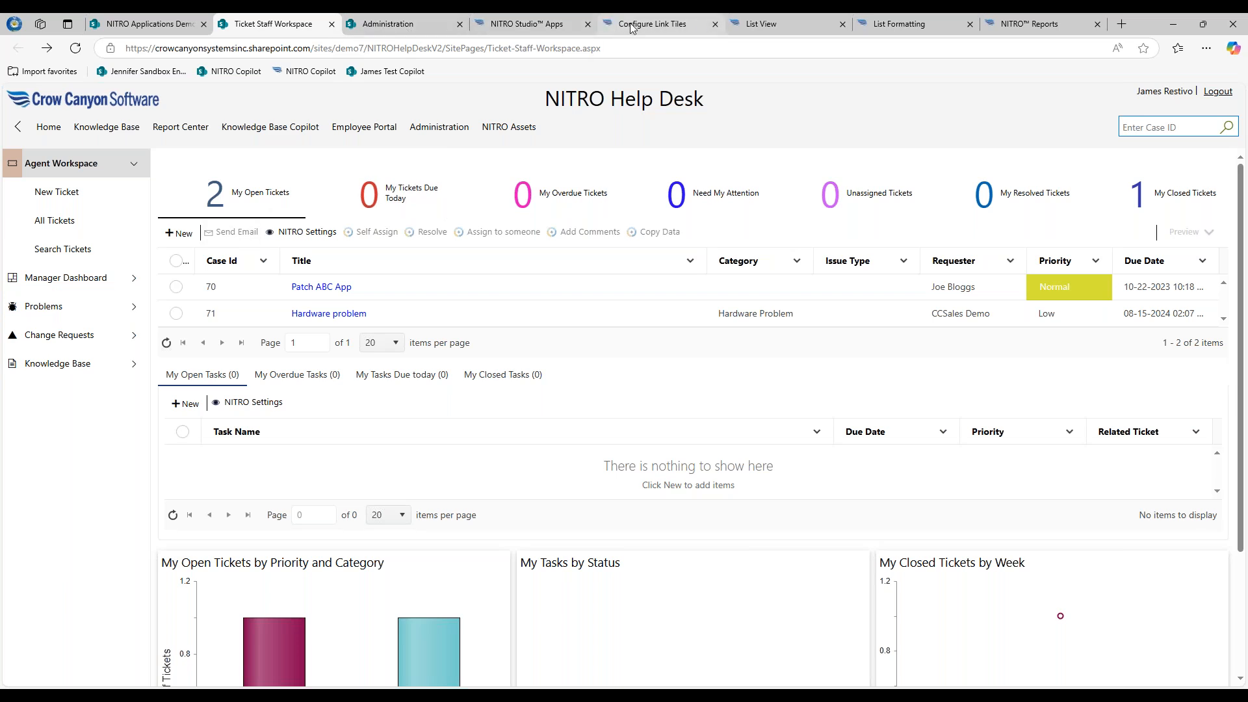
pyautogui.moveTo(631, 27)
pyautogui.click(534, 26)
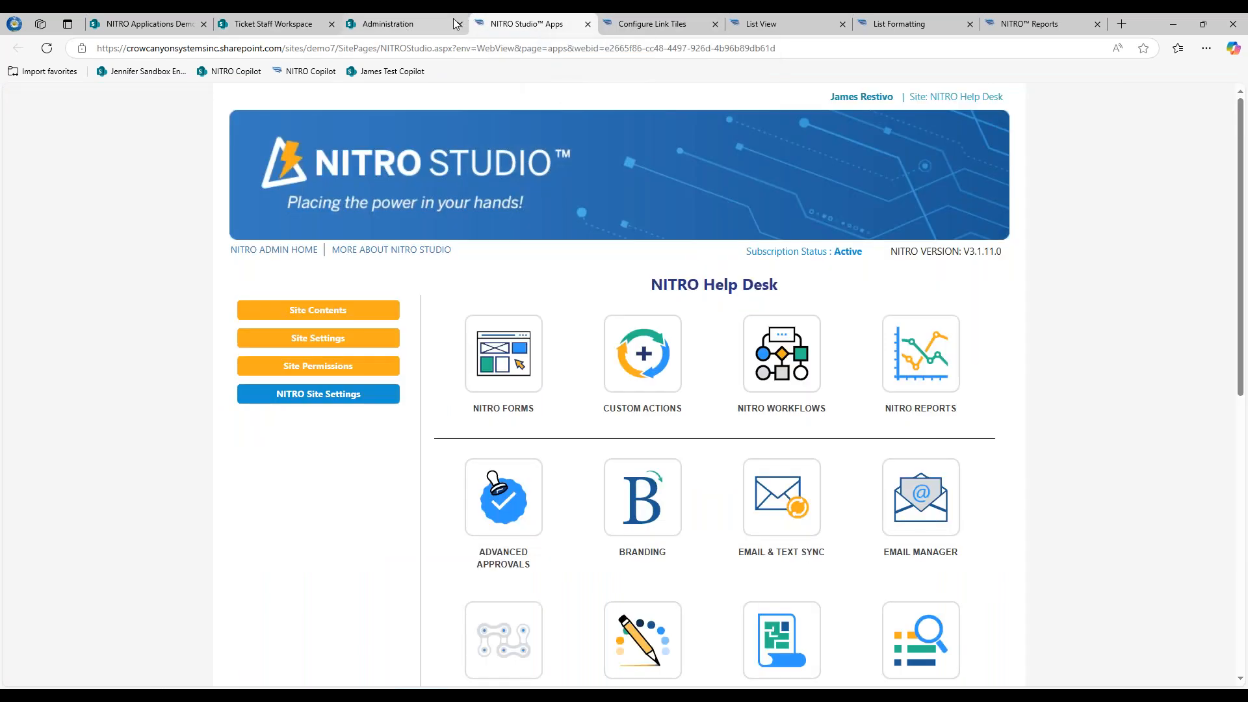
pyautogui.click(430, 25)
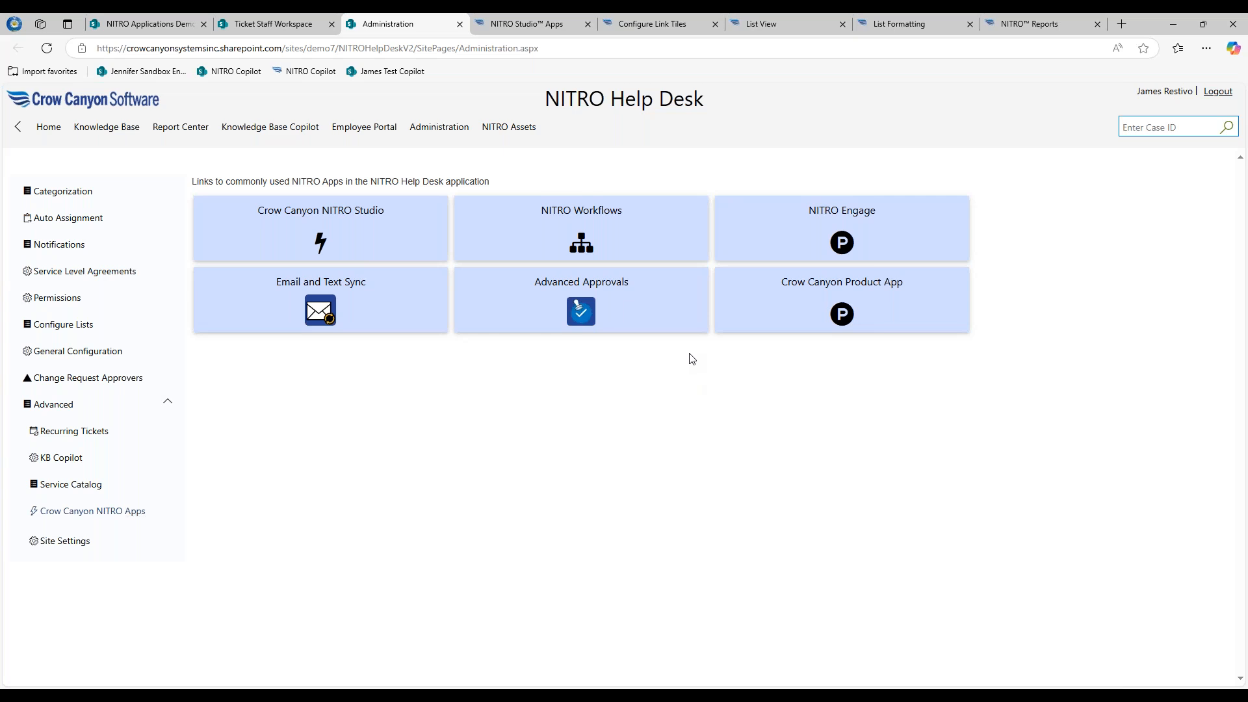
pyautogui.click(295, 26)
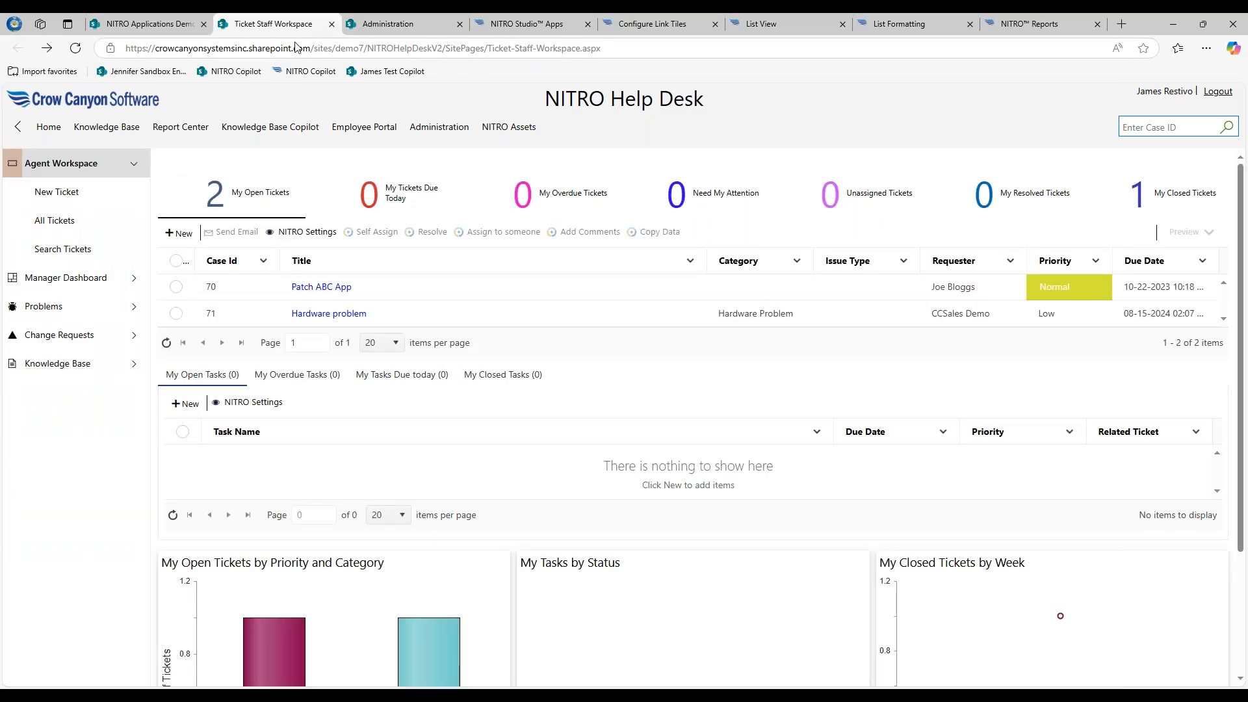
pyautogui.click(422, 26)
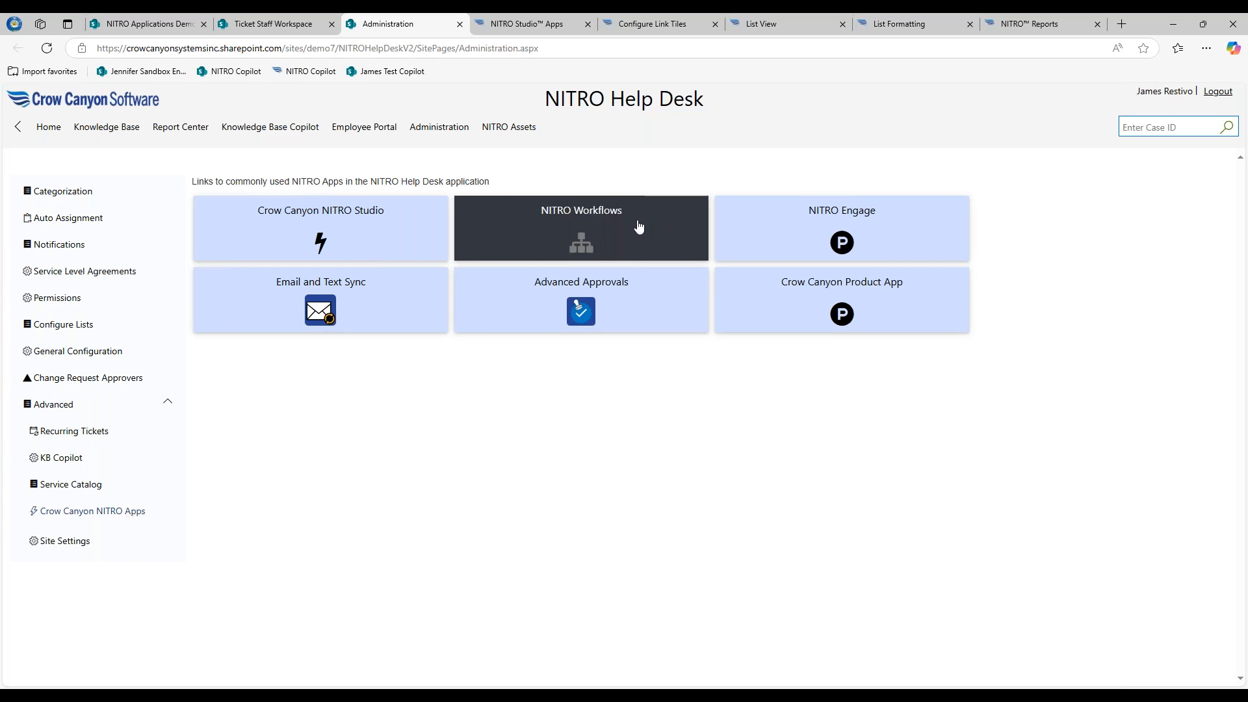
# - Preview the Ticket Tiles link tiles group and examine the Open Tickets tile's general settings without changing them
pyautogui.click(634, 24)
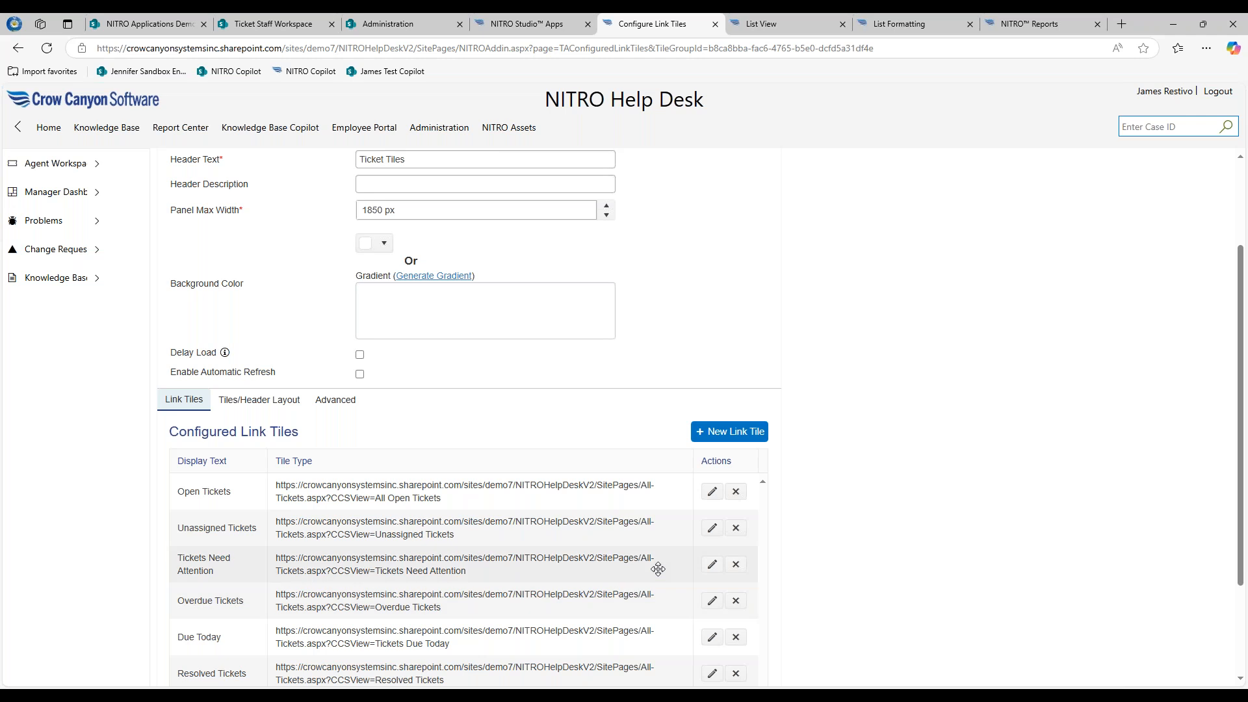
pyautogui.scroll(-2, 342, 450)
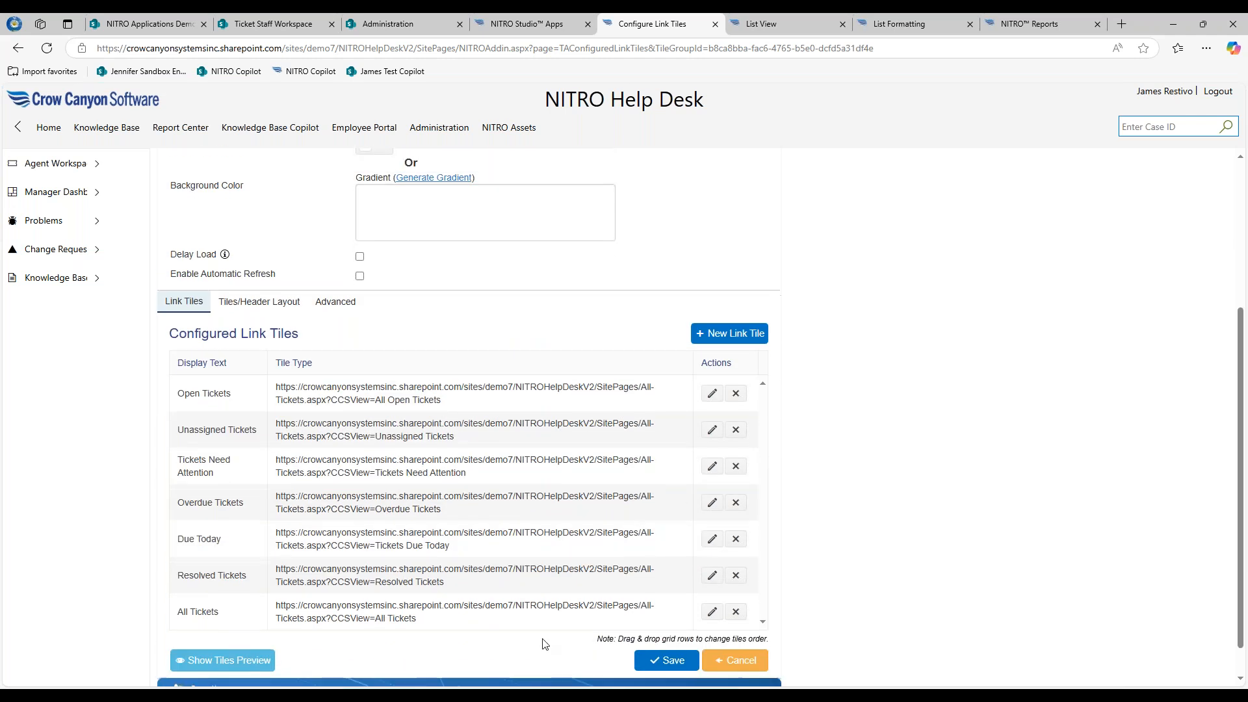
pyautogui.click(222, 623)
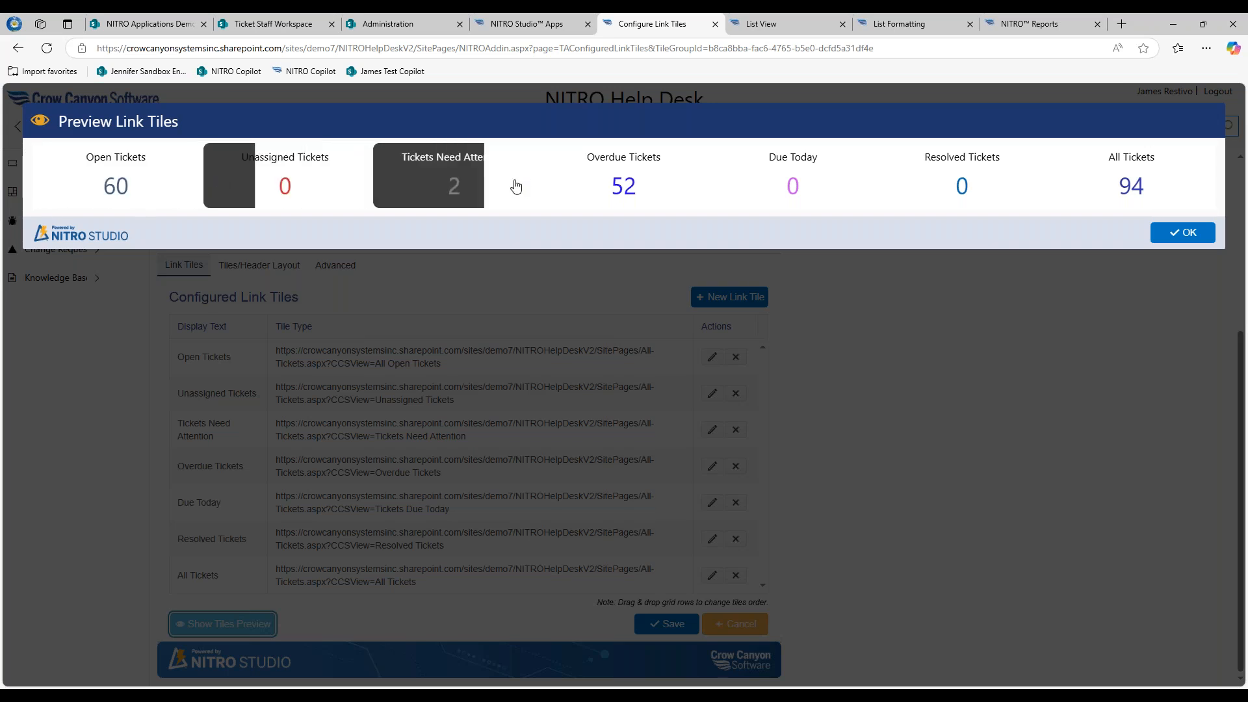
pyautogui.click(1172, 232)
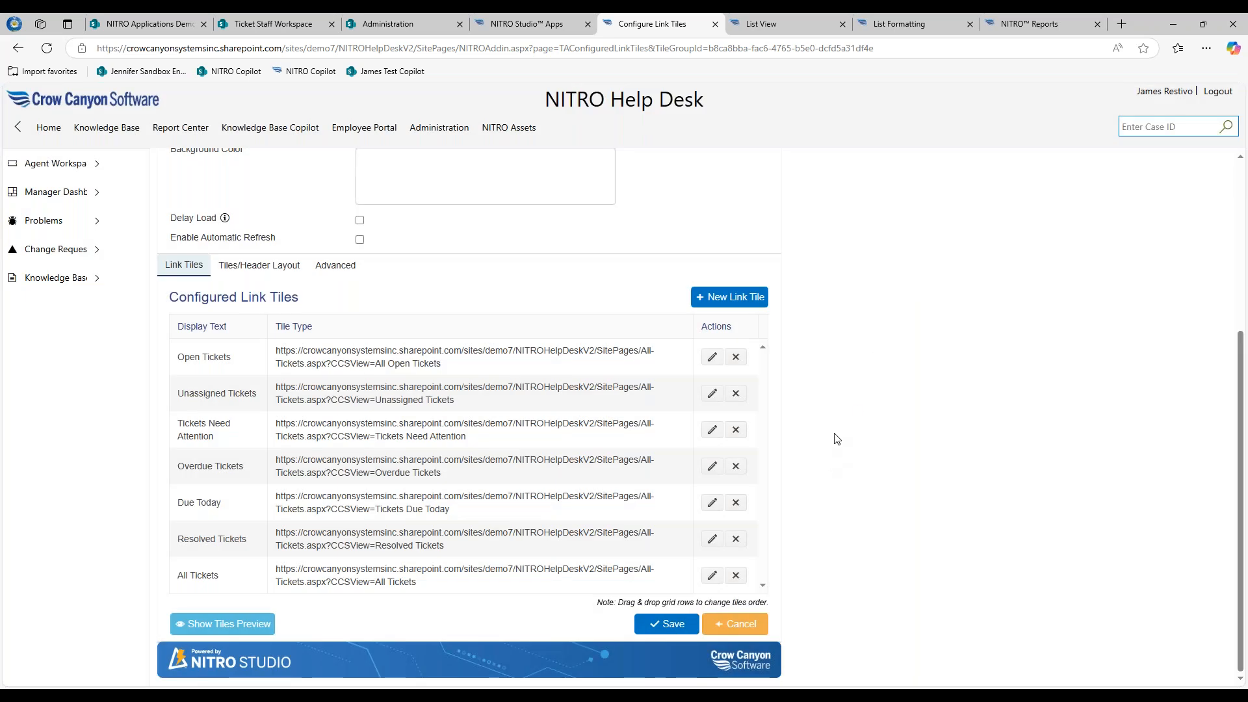
pyautogui.click(712, 357)
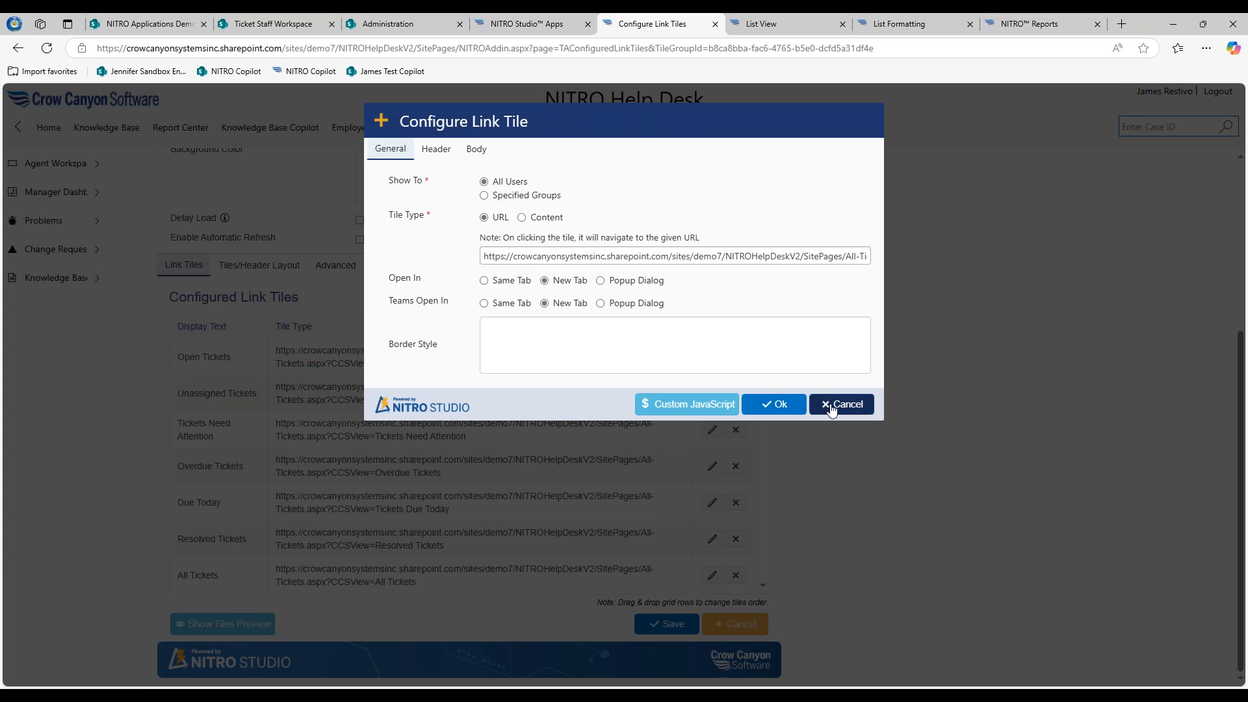
pyautogui.click(831, 407)
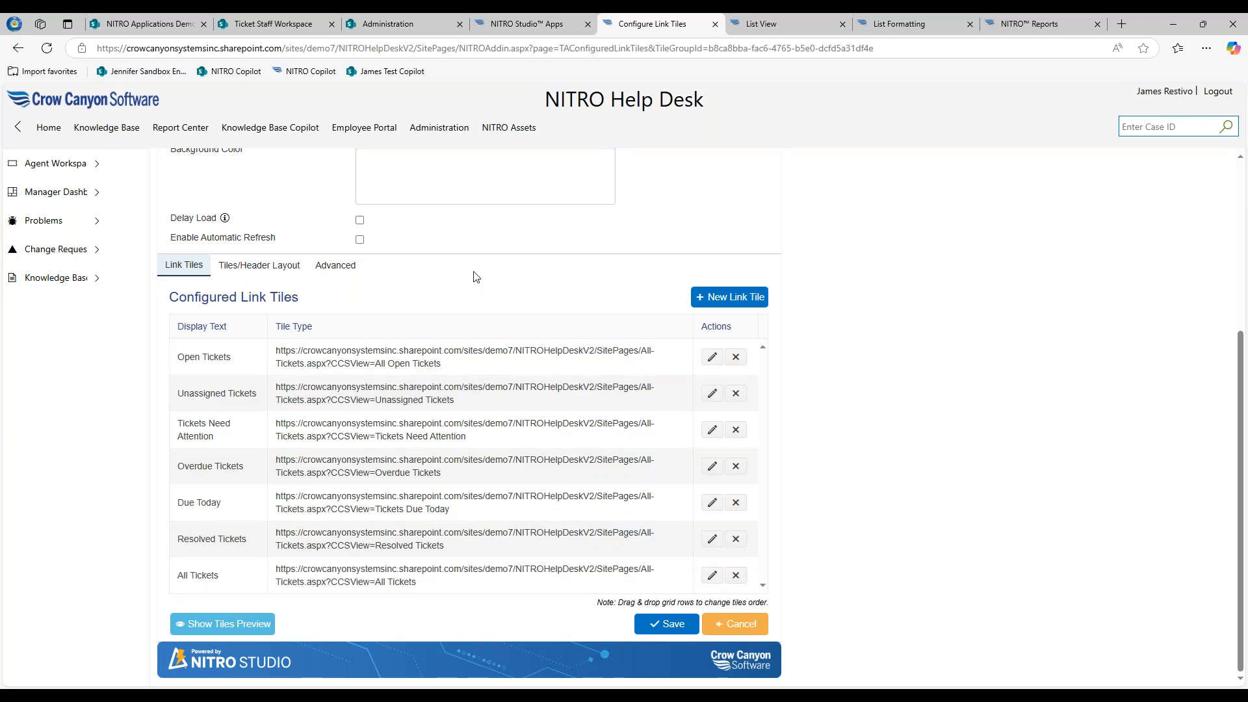
# - Review the Ticket Tiles header and tile layout properties, including the Transform and Transform Origin options for the hover transition
pyautogui.click(293, 267)
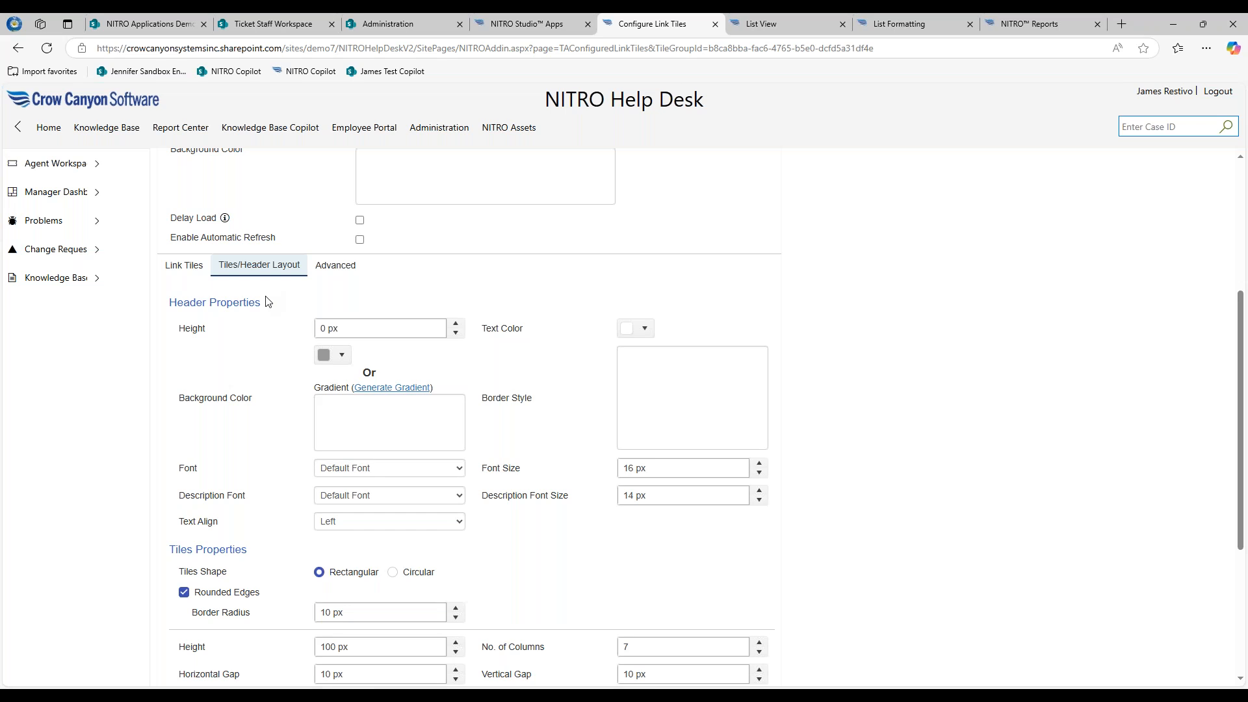
pyautogui.scroll(-3, 265, 301)
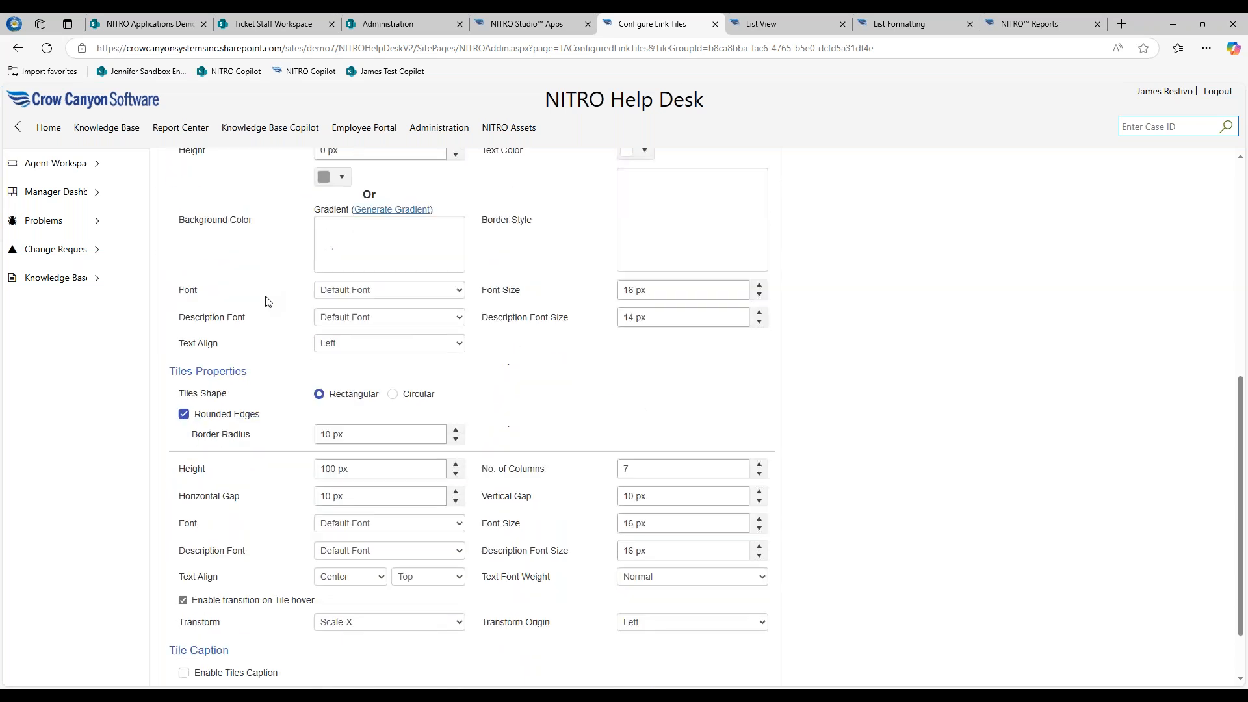
pyautogui.scroll(2, 265, 301)
pyautogui.scroll(-3, 265, 300)
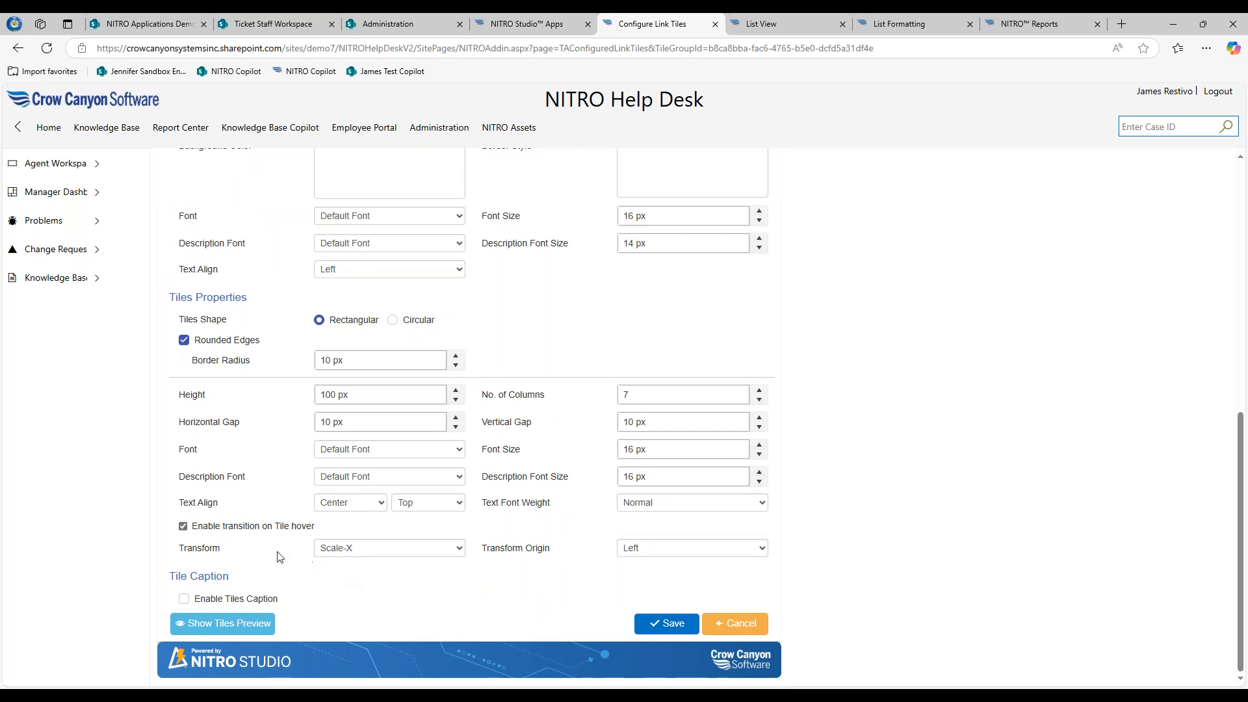
pyautogui.click(380, 552)
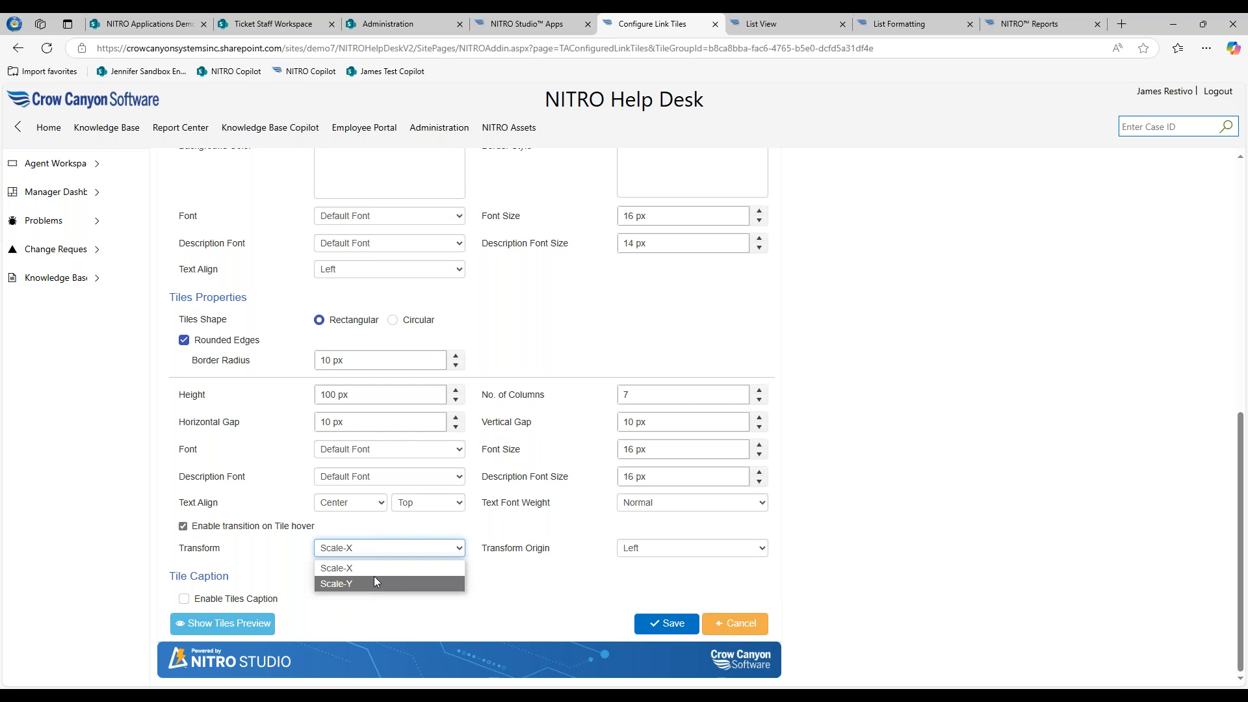
pyautogui.click(655, 552)
pyautogui.click(508, 548)
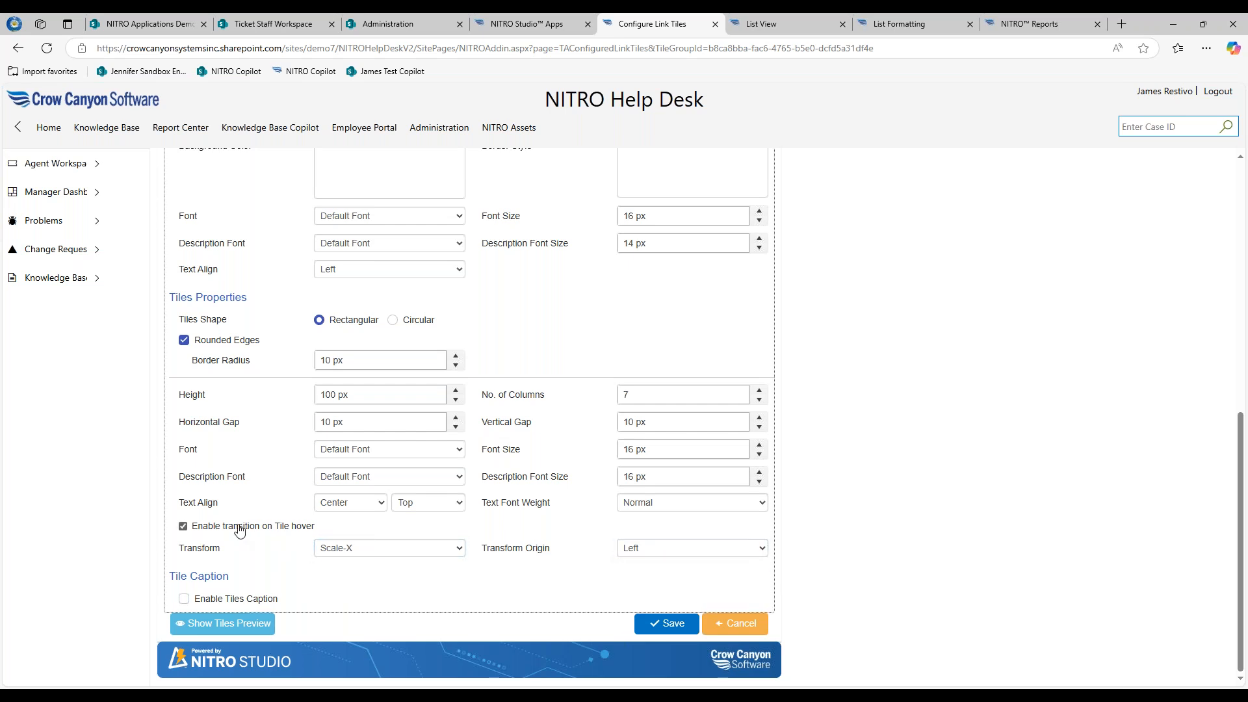
pyautogui.scroll(1, 239, 530)
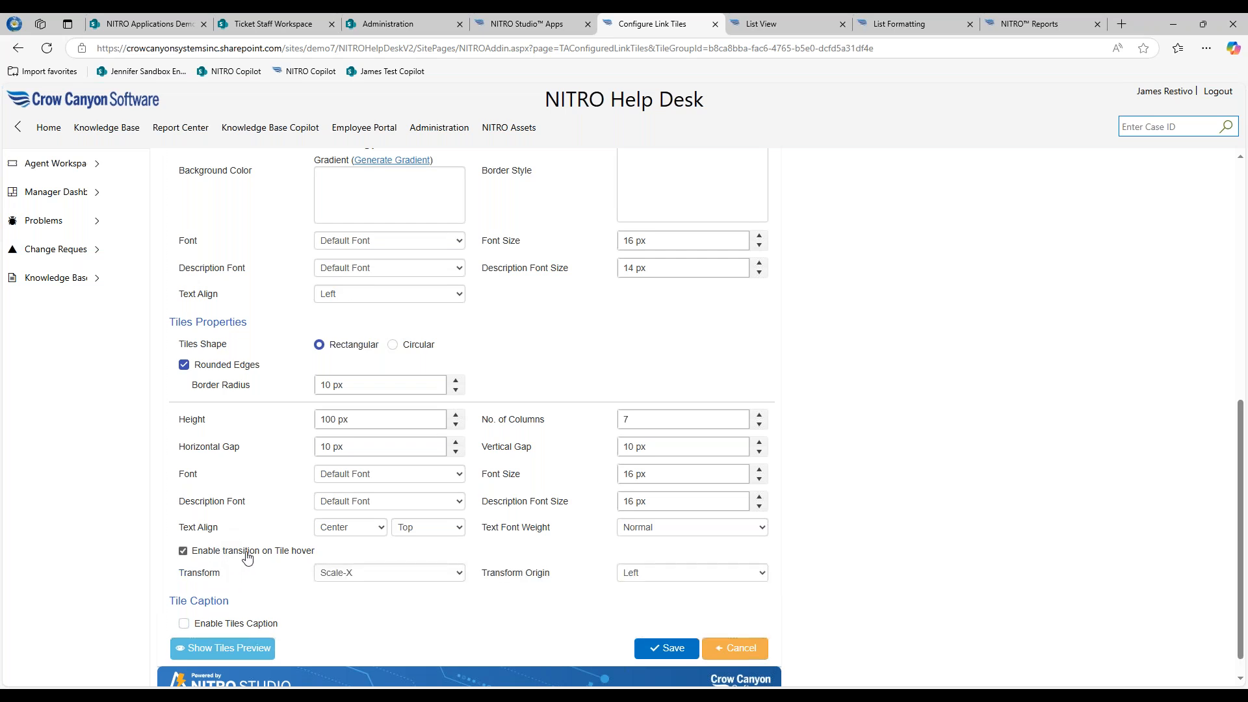
pyautogui.scroll(-1, 270, 552)
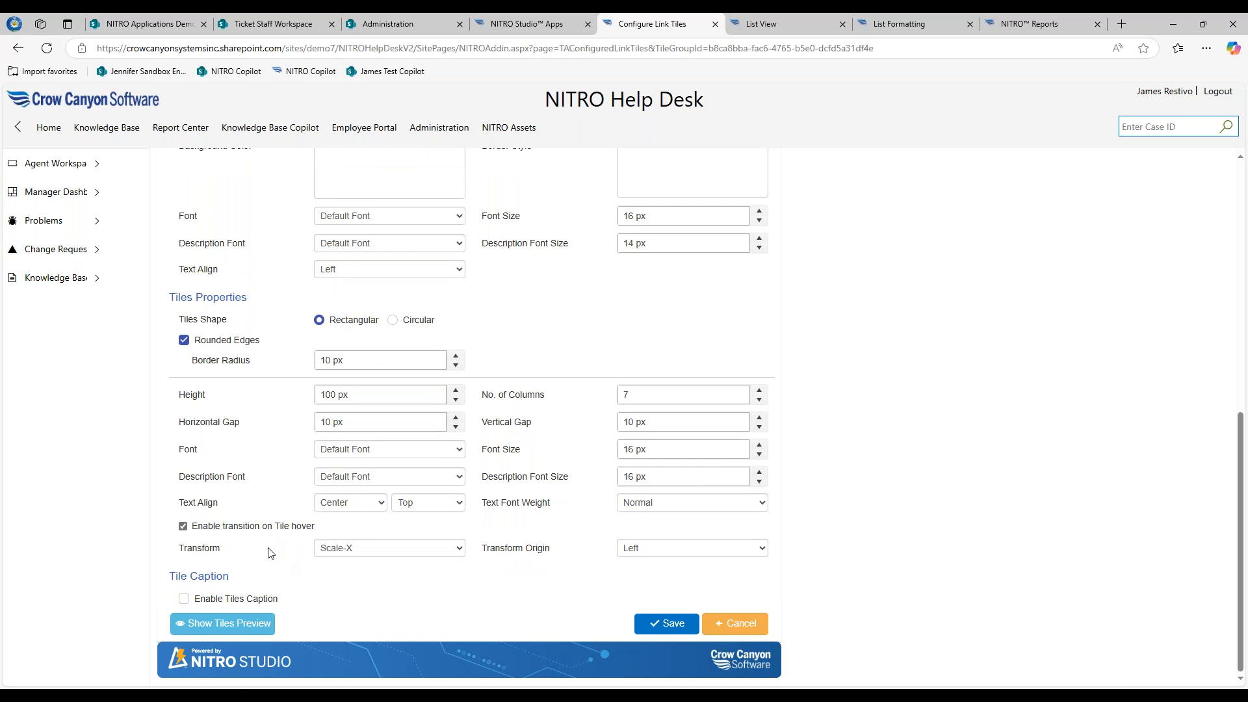
# - Set the tiles' border radius to 20 px and preview the link tiles
pyautogui.scroll(3, 282, 426)
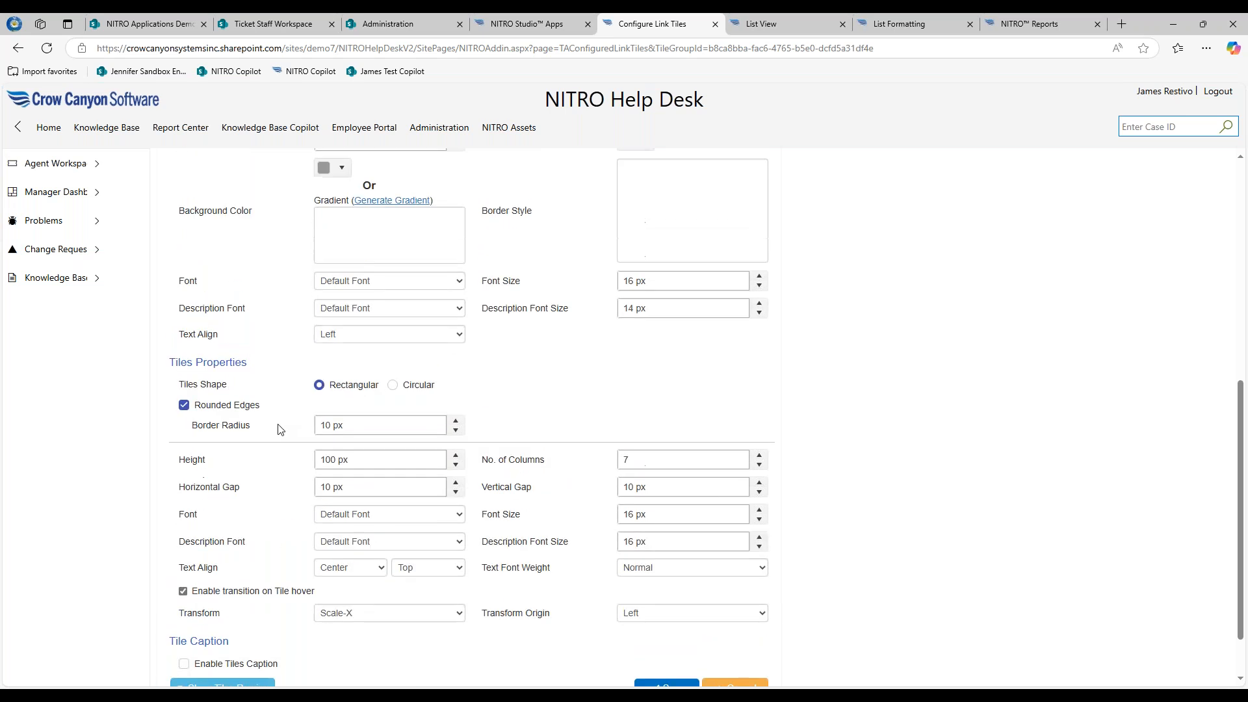
pyautogui.doubleClick(328, 424)
pyautogui.click(591, 427)
pyautogui.scroll(-1, 293, 676)
pyautogui.click(244, 625)
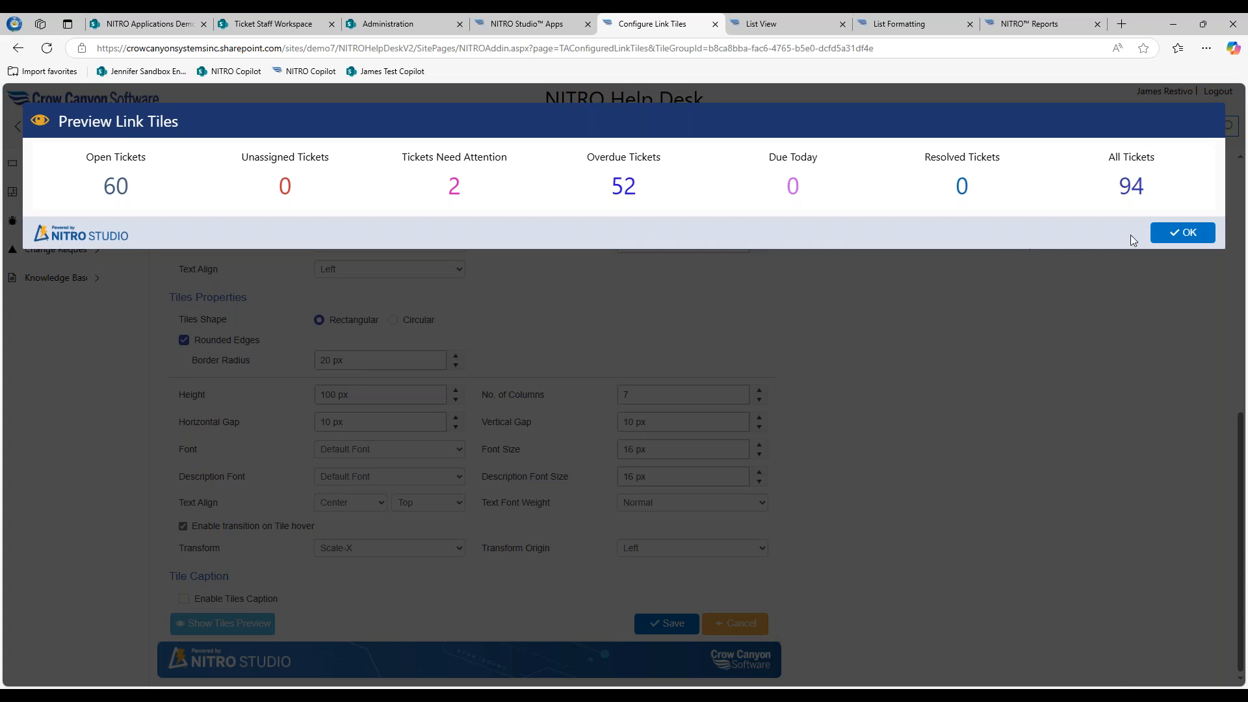
pyautogui.click(1182, 232)
# - Set the tiles' border radius to 50 px and check the hover effect in the link tiles preview
pyautogui.click(289, 357)
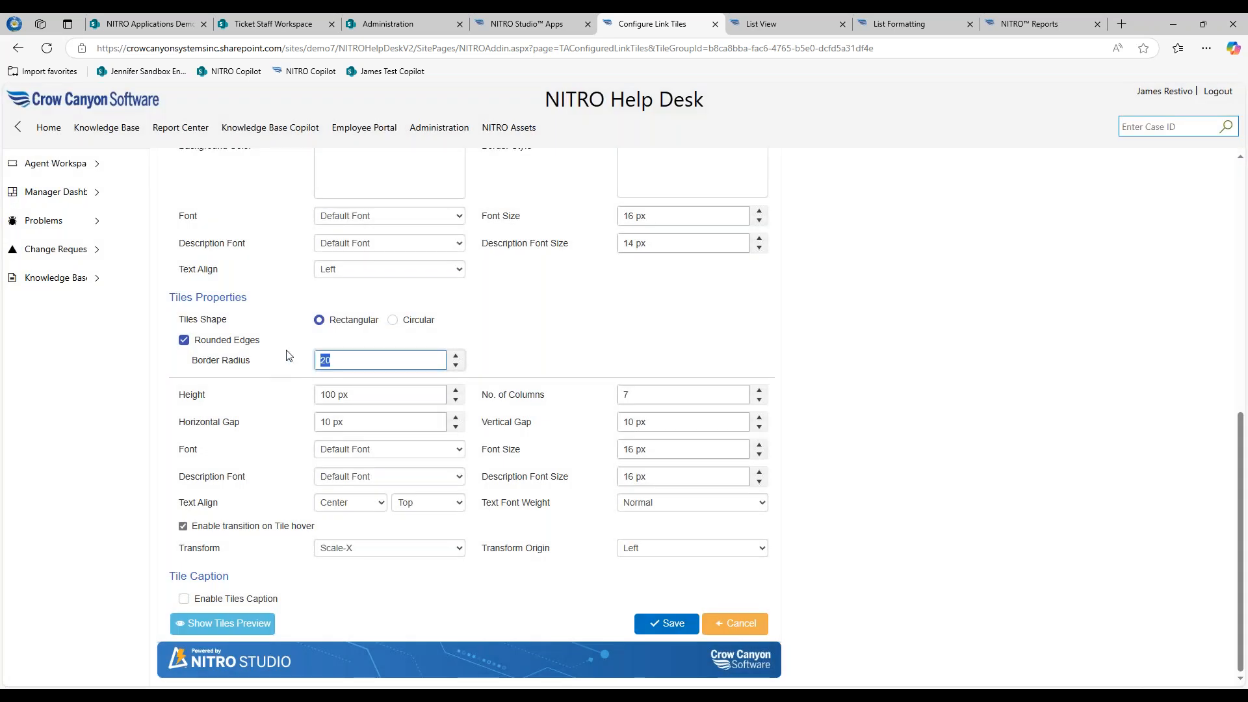
pyautogui.click(223, 623)
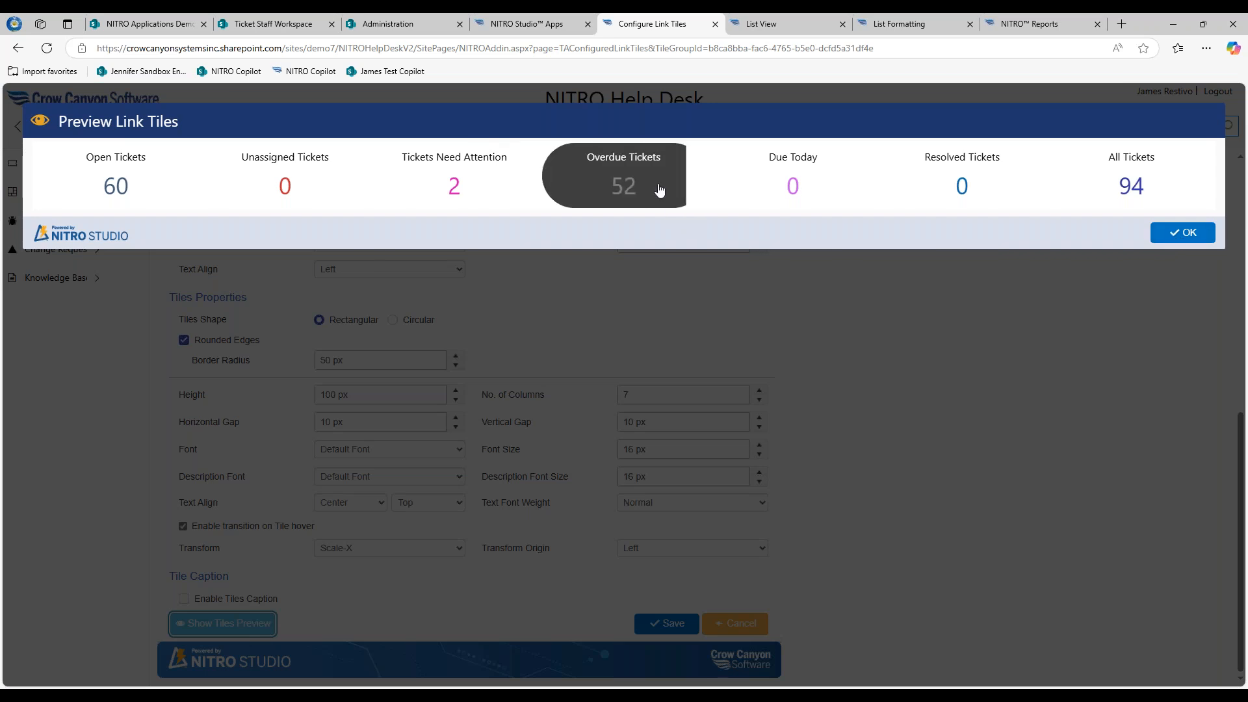
pyautogui.click(1184, 240)
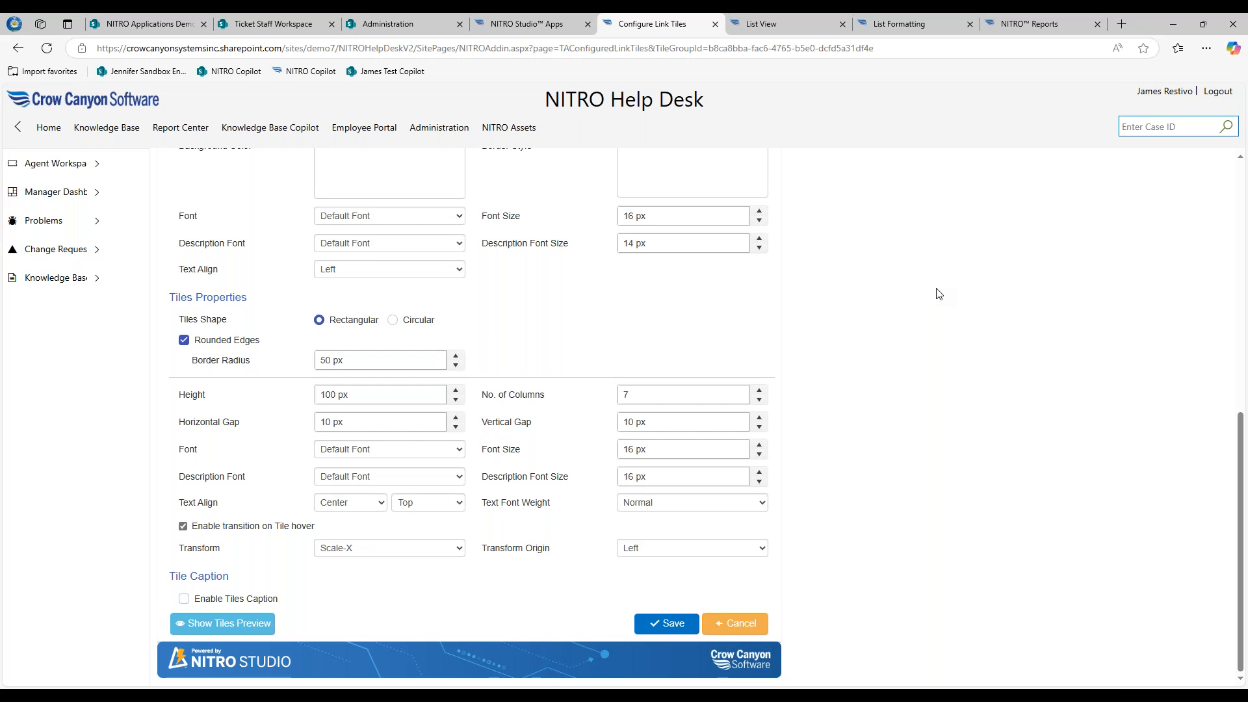
pyautogui.click(257, 622)
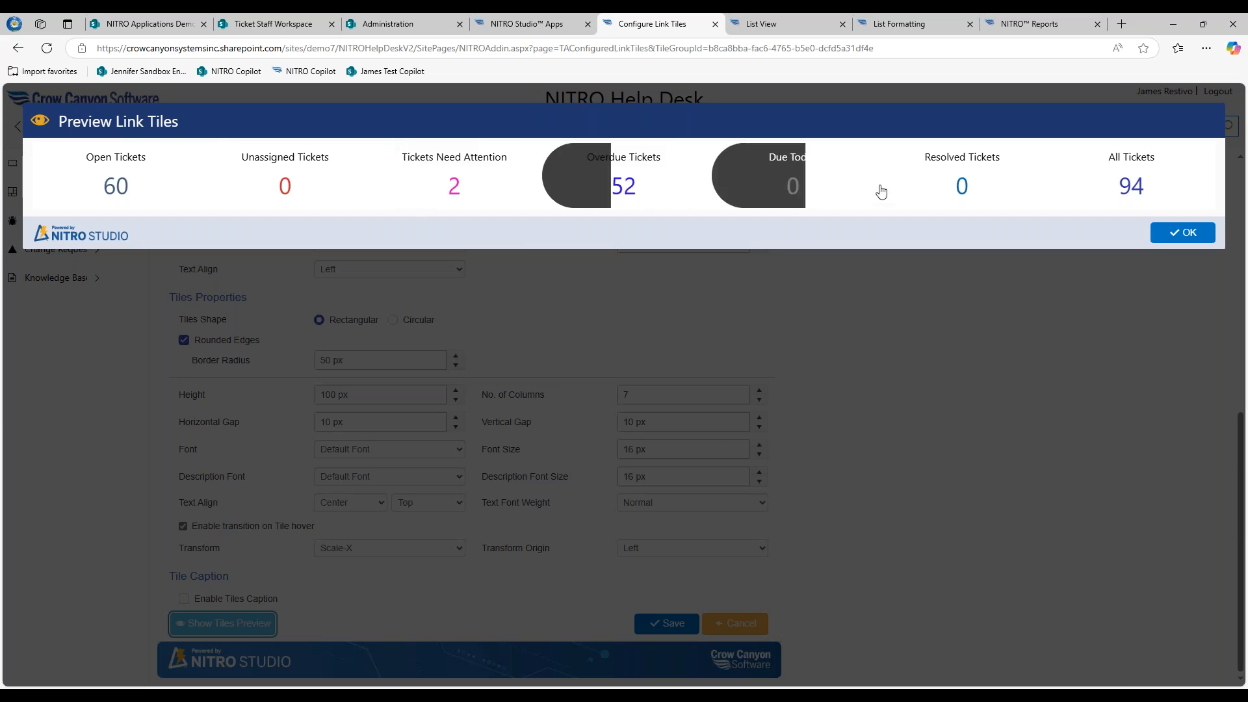
pyautogui.click(1183, 234)
# - Review the Open Tickets link tile's general, header and body settings without changing them
pyautogui.scroll(3, 465, 325)
pyautogui.click(196, 210)
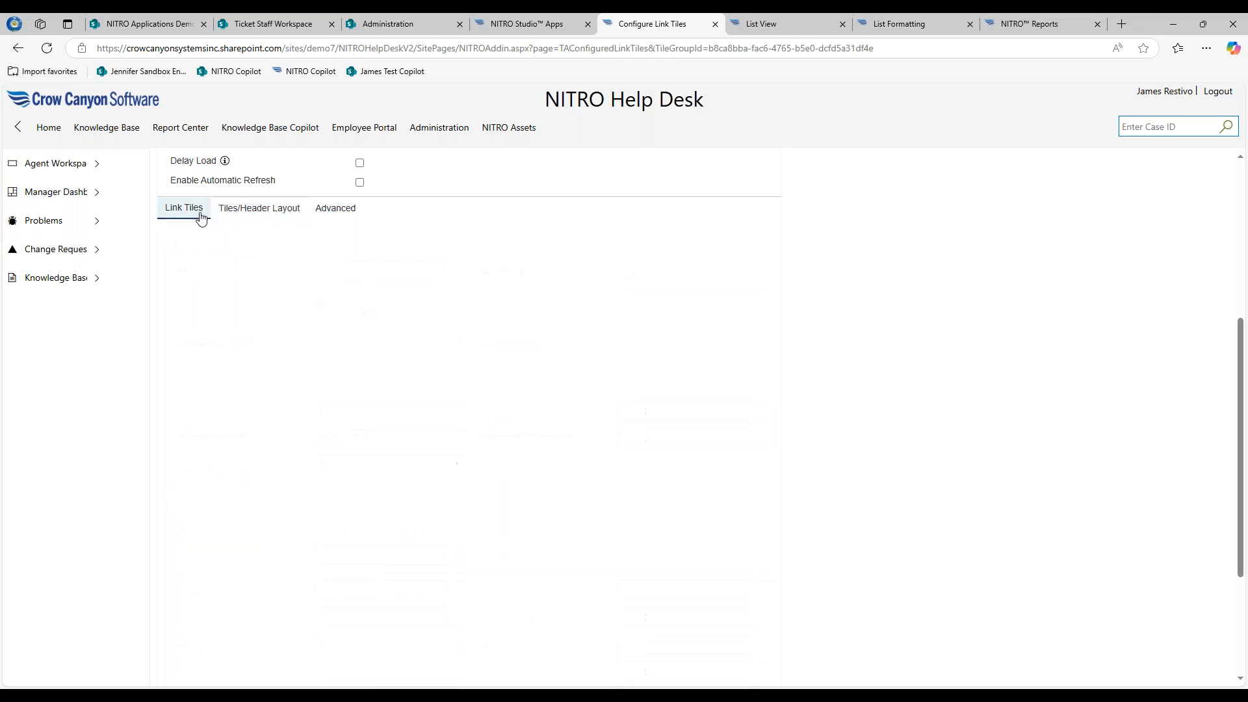
pyautogui.click(712, 363)
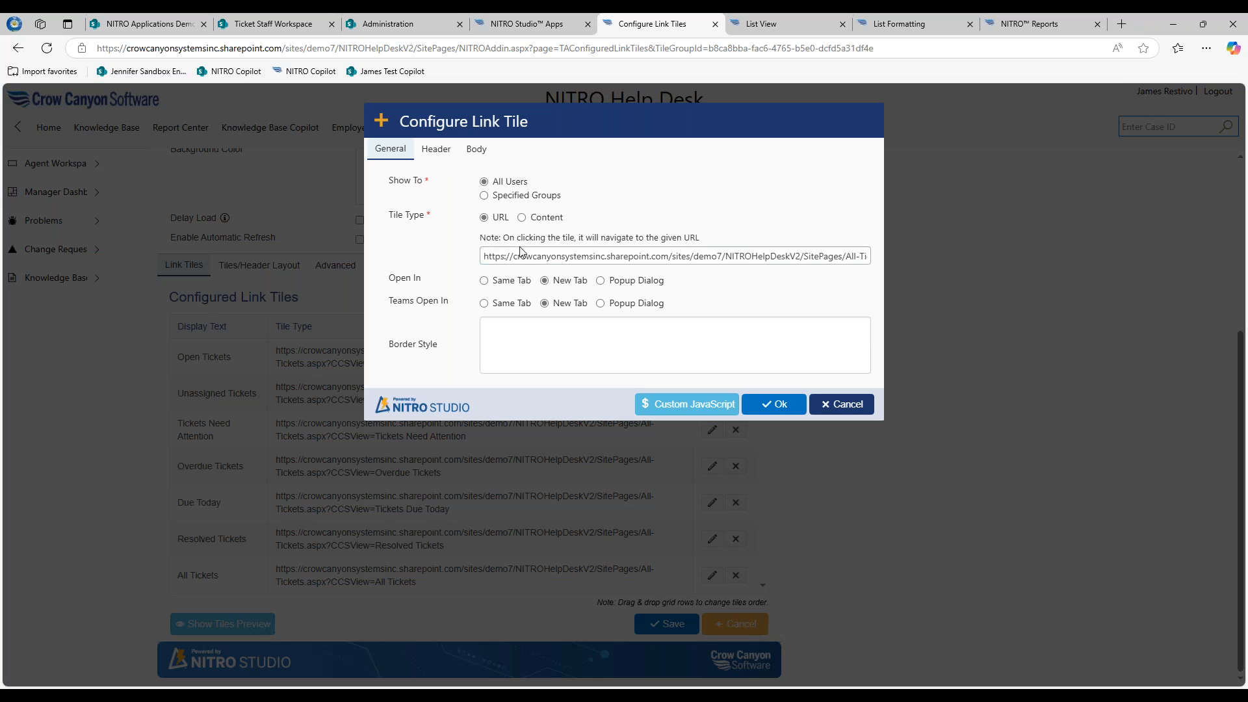
pyautogui.click(447, 155)
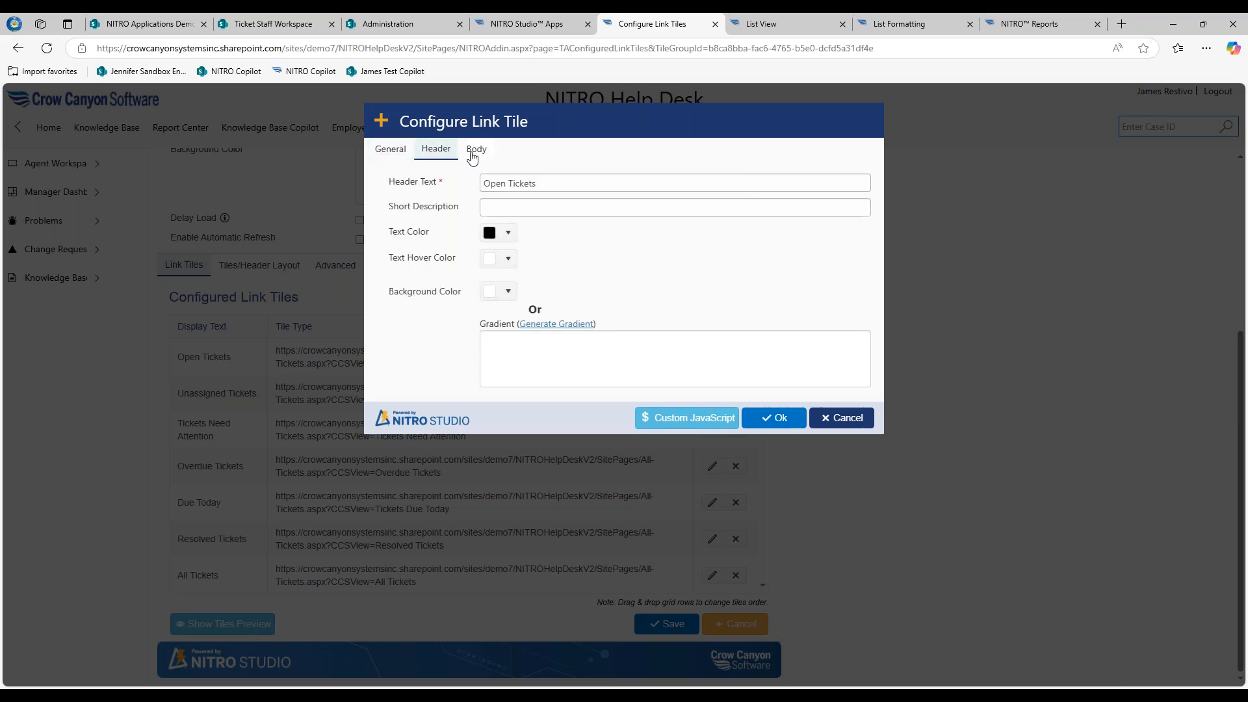
pyautogui.click(472, 153)
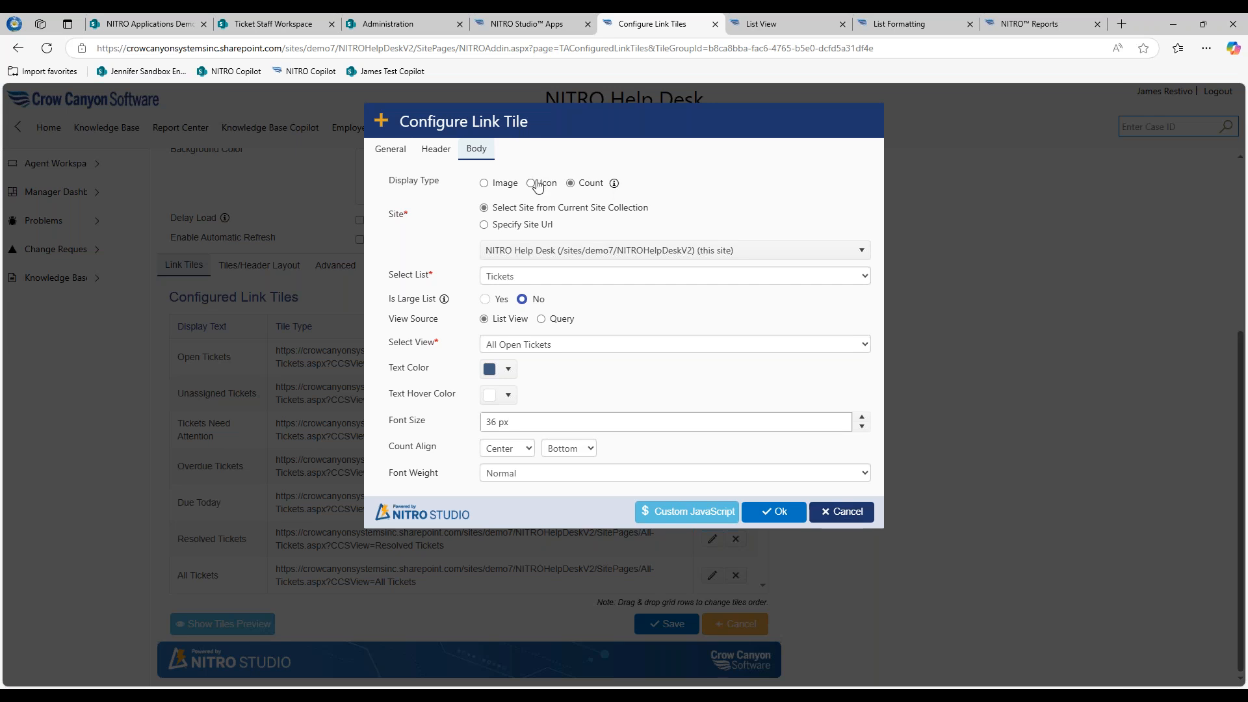
pyautogui.click(856, 519)
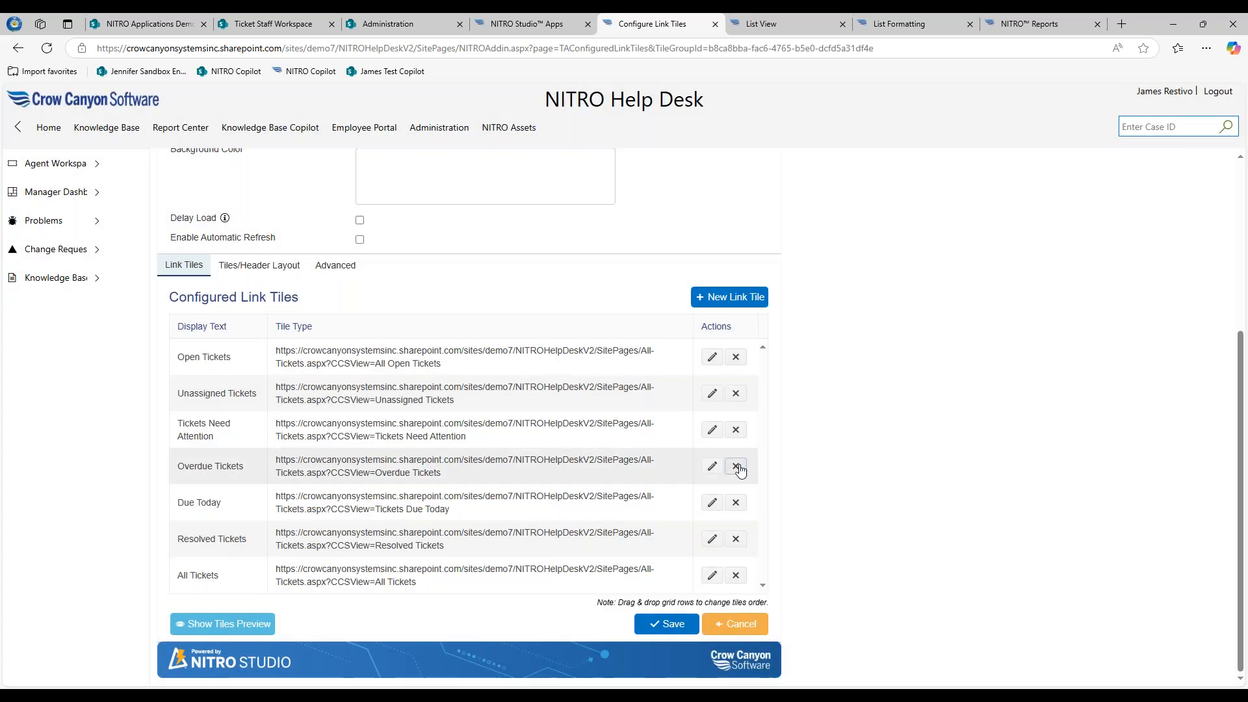
# - Look over the available NITRO Studio apps, and return to the All Tickets list view definition
pyautogui.scroll(4, 466, 323)
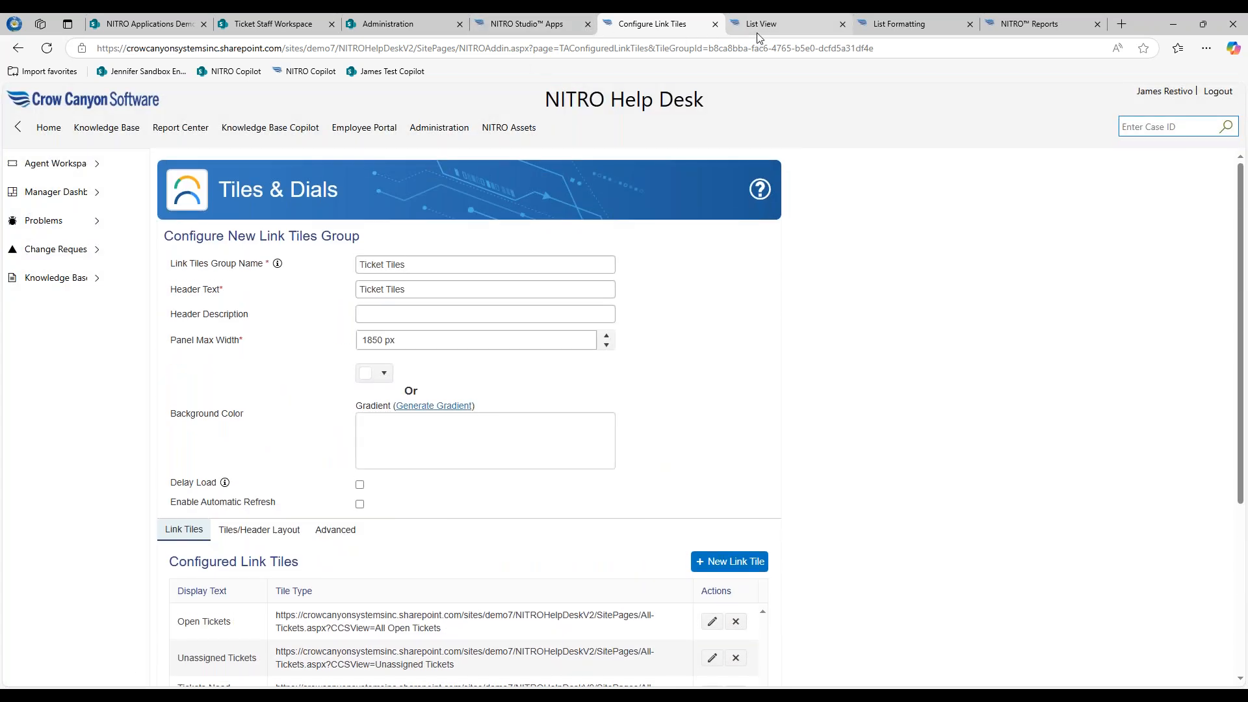
pyautogui.moveTo(758, 37)
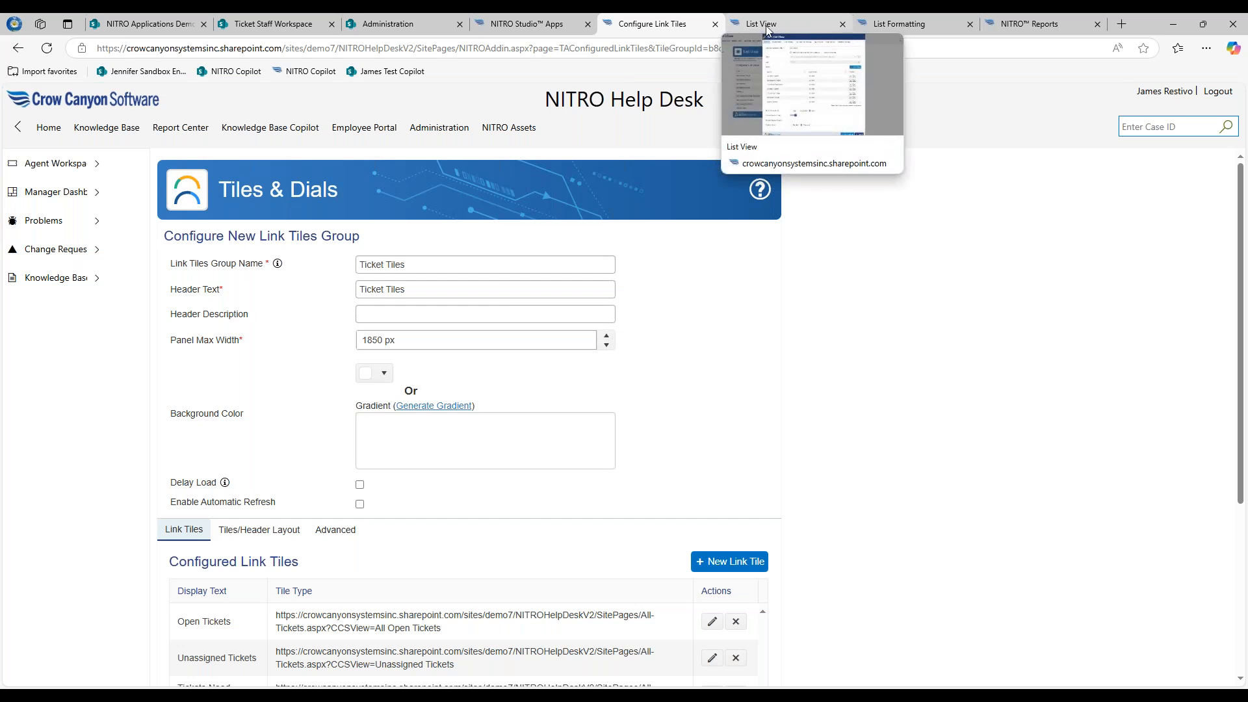
pyautogui.click(541, 26)
pyautogui.scroll(-5, 920, 466)
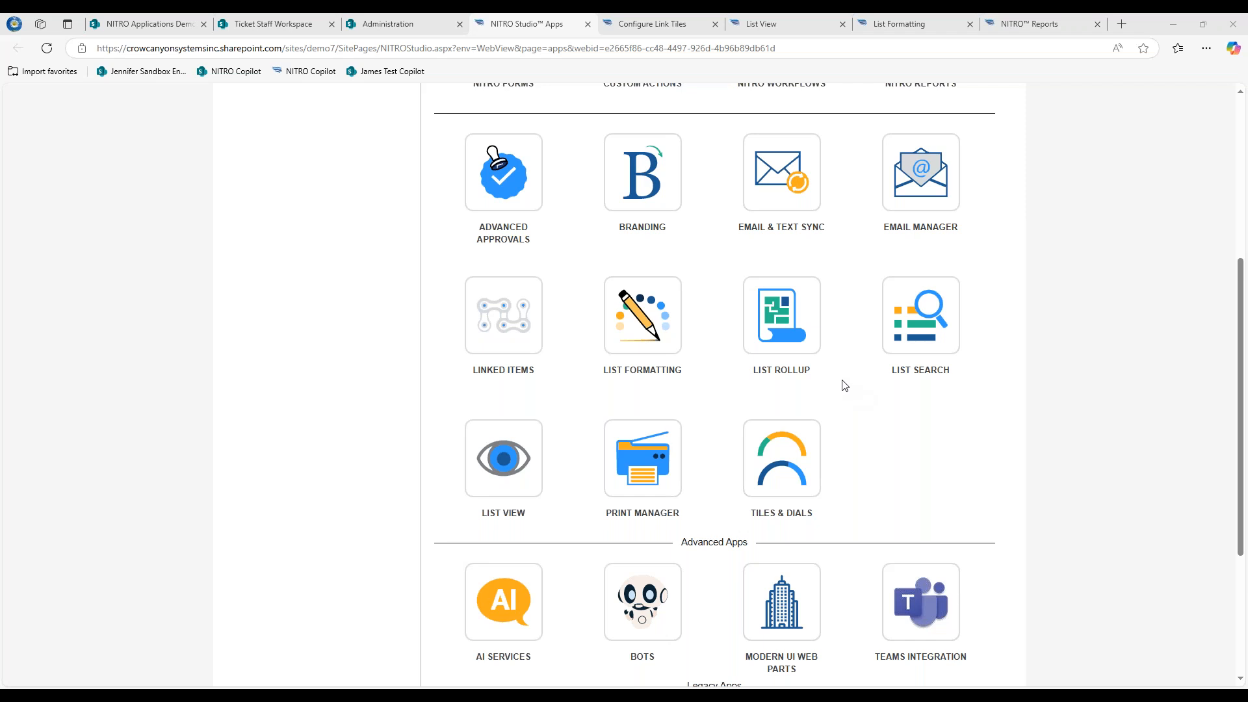
pyautogui.click(770, 31)
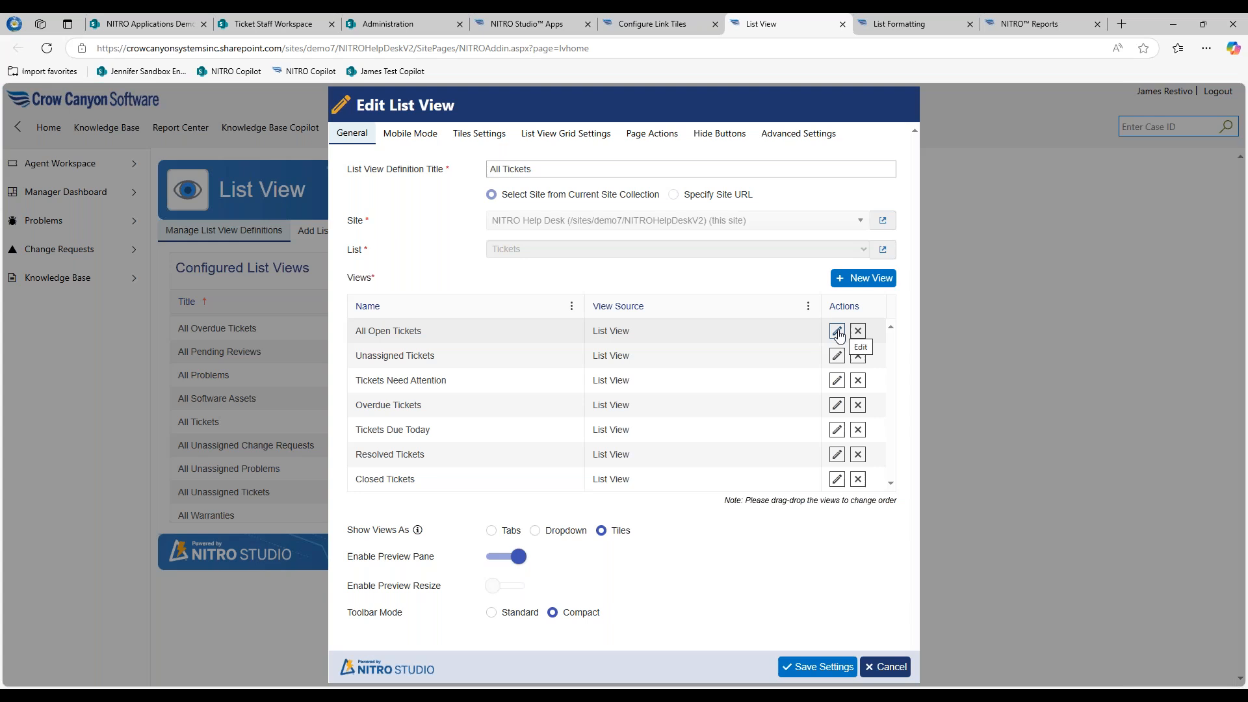
pyautogui.click(847, 287)
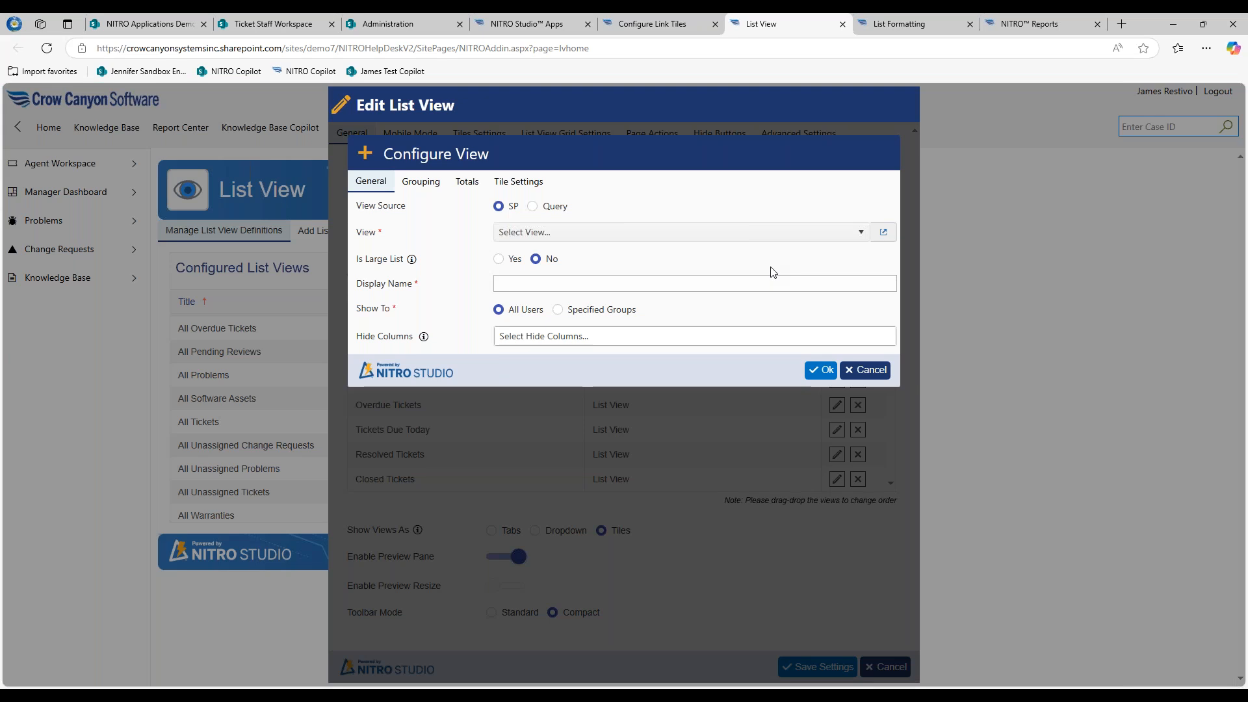
pyautogui.click(533, 206)
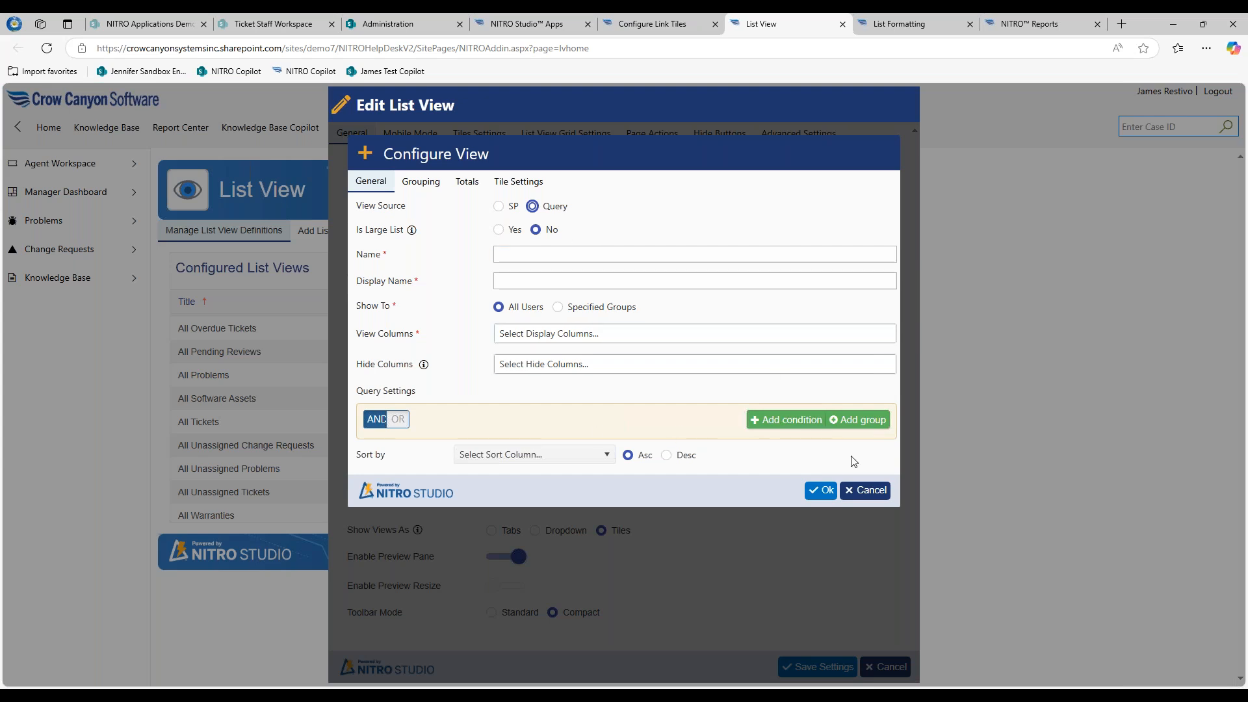
pyautogui.click(870, 491)
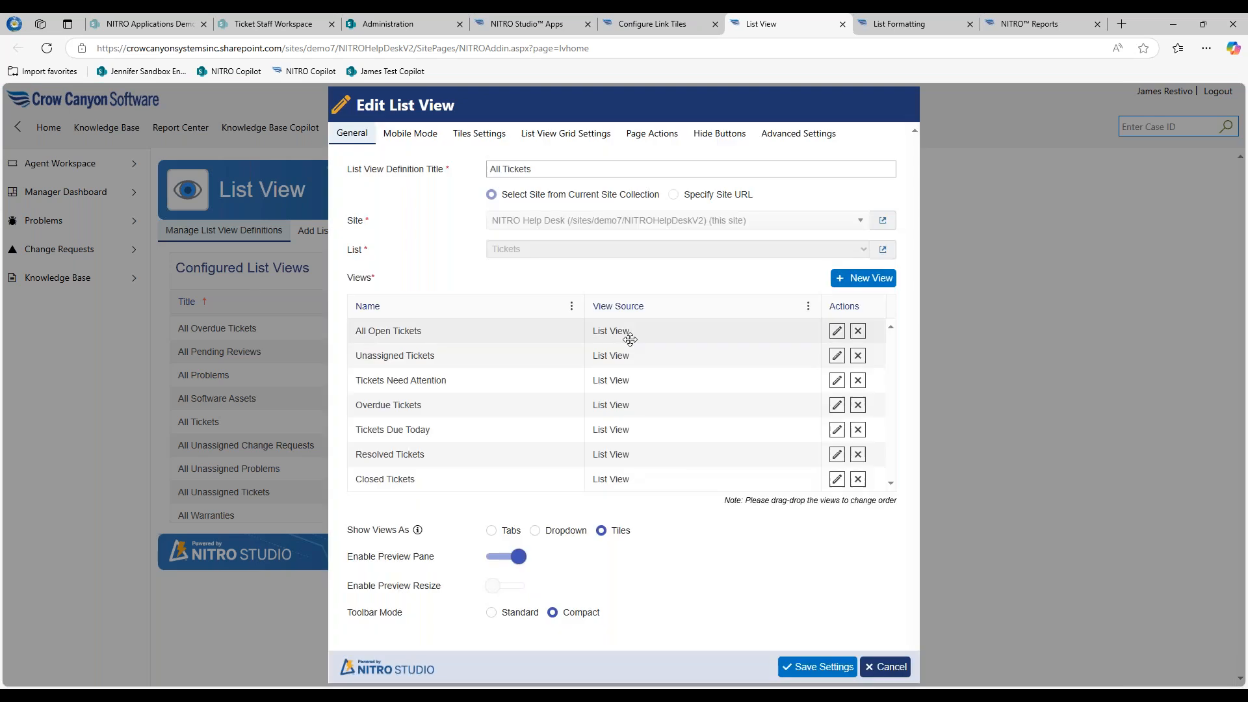
# - Start a new view with Query as its source and add an equal condition on the Requester column
pyautogui.click(861, 278)
pyautogui.click(543, 206)
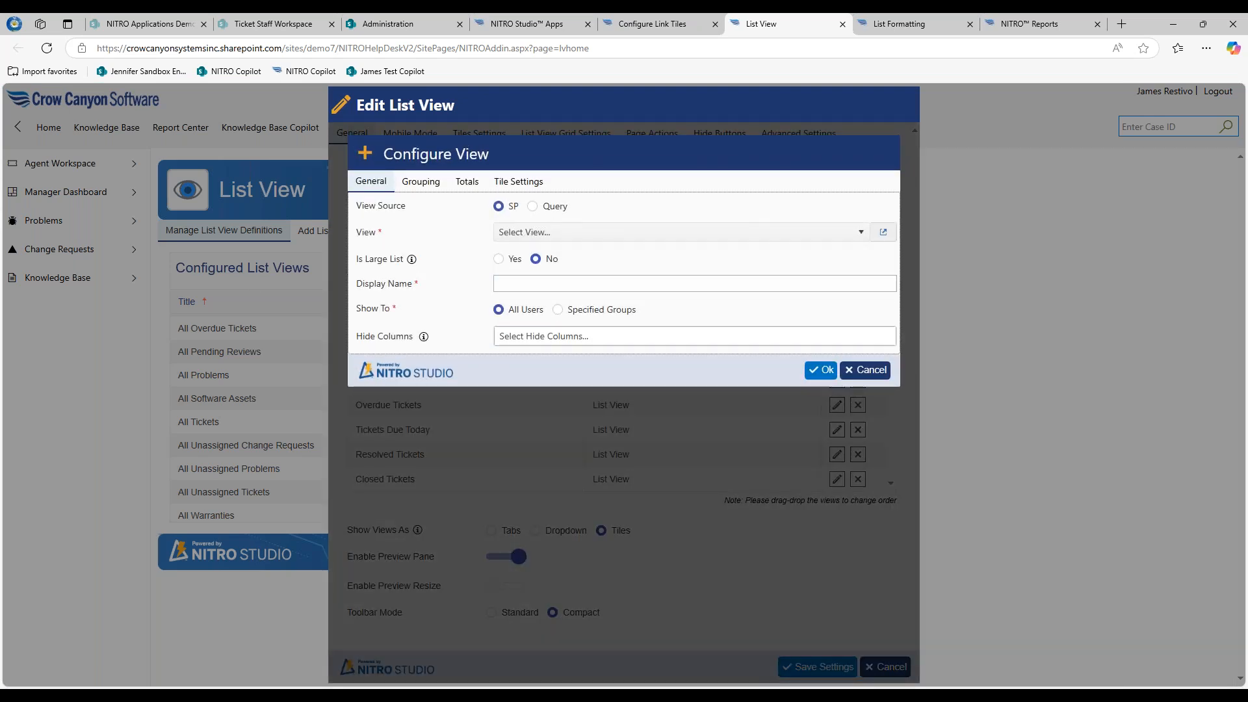
pyautogui.click(753, 421)
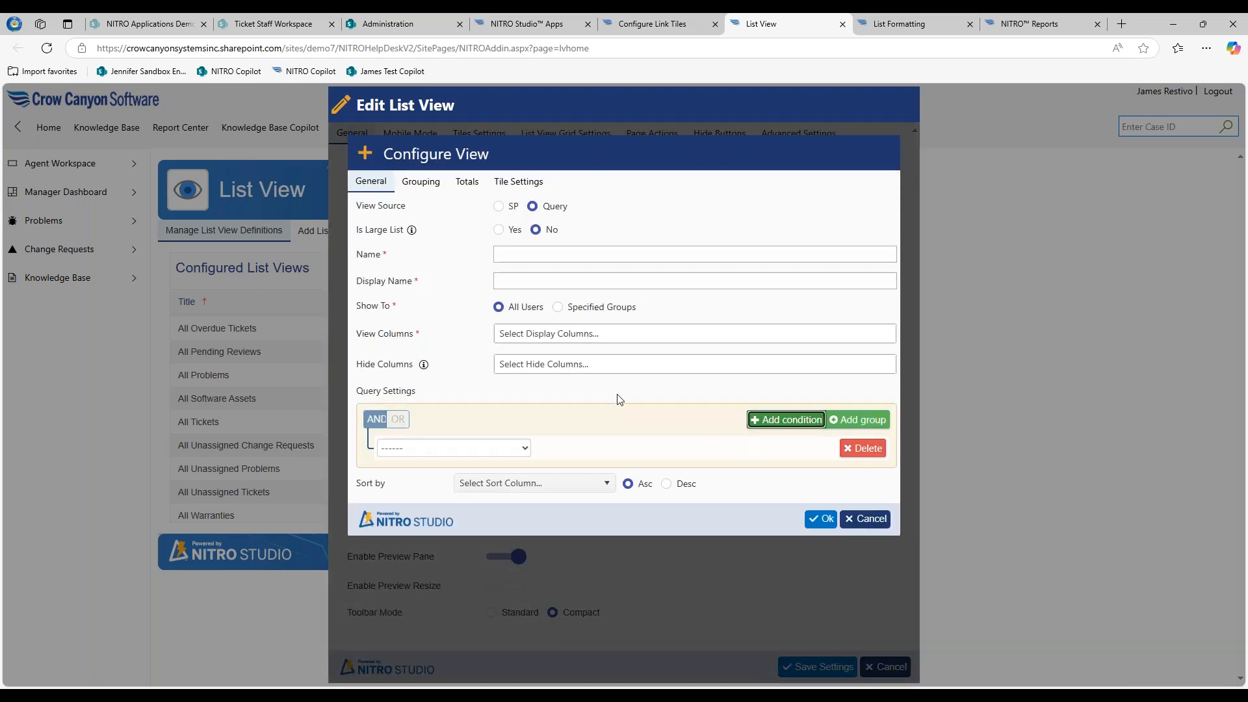
pyautogui.click(525, 448)
pyautogui.moveTo(525, 127); pyautogui.dragTo(517, 417)
pyautogui.scroll(4, 452, 377)
pyautogui.scroll(10, 428, 245)
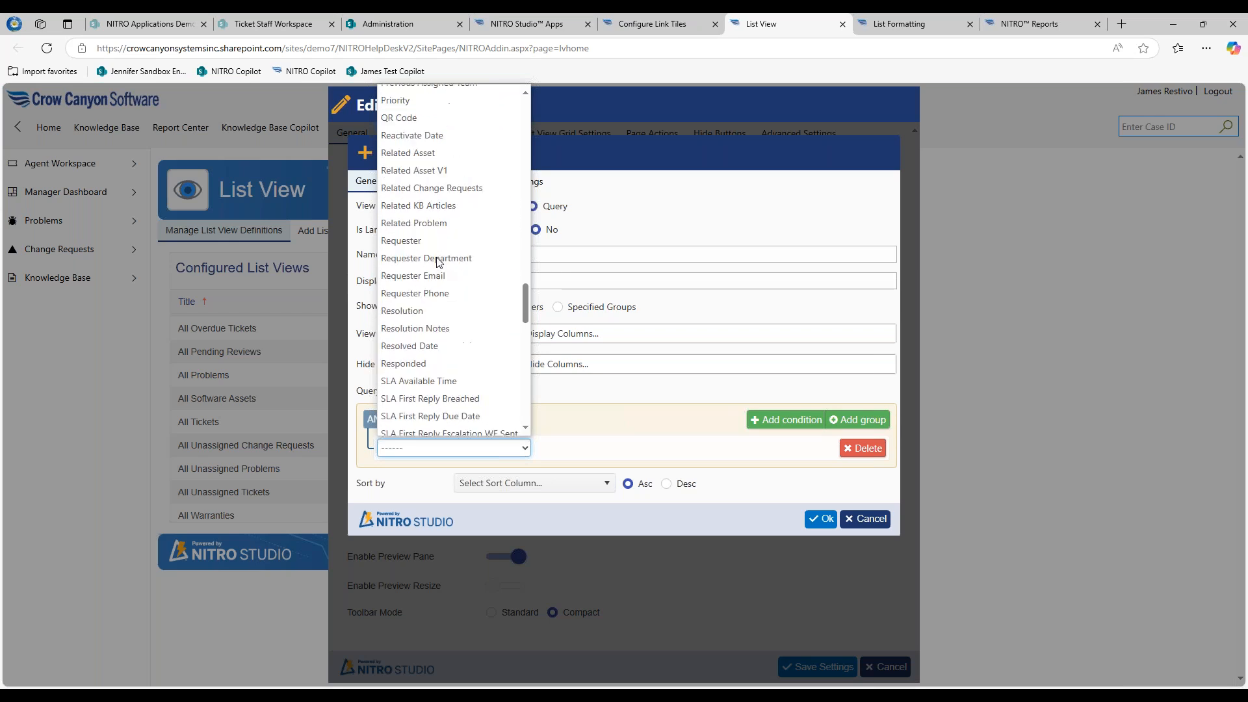
pyautogui.click(428, 292)
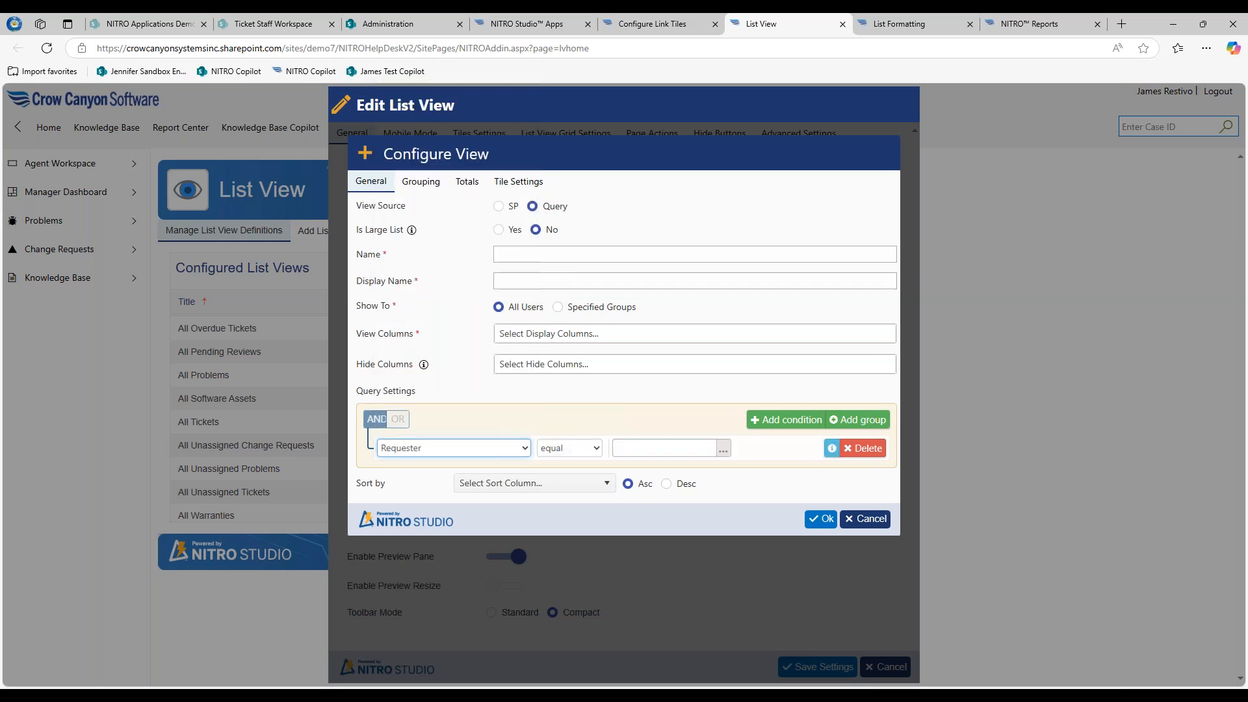
# - Set the Requester condition's value to the requester's name, chosen from the matching people
pyautogui.click(723, 449)
pyautogui.click(627, 222)
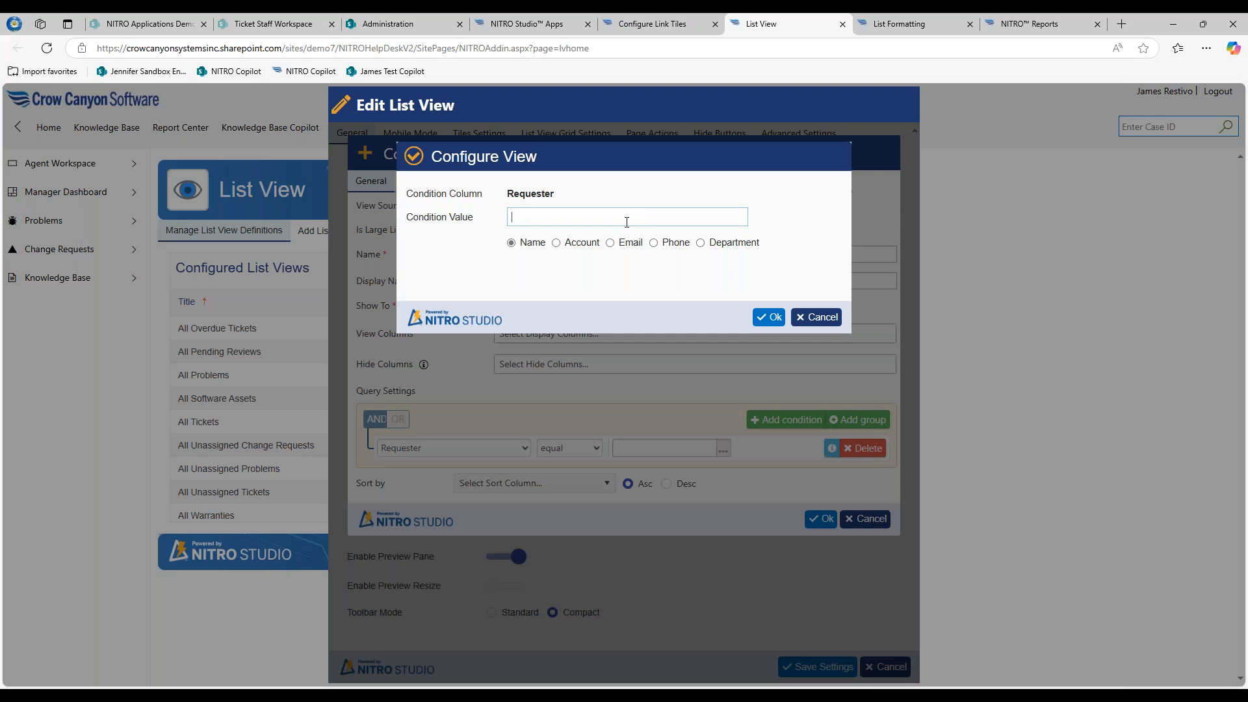
pyautogui.write('james')
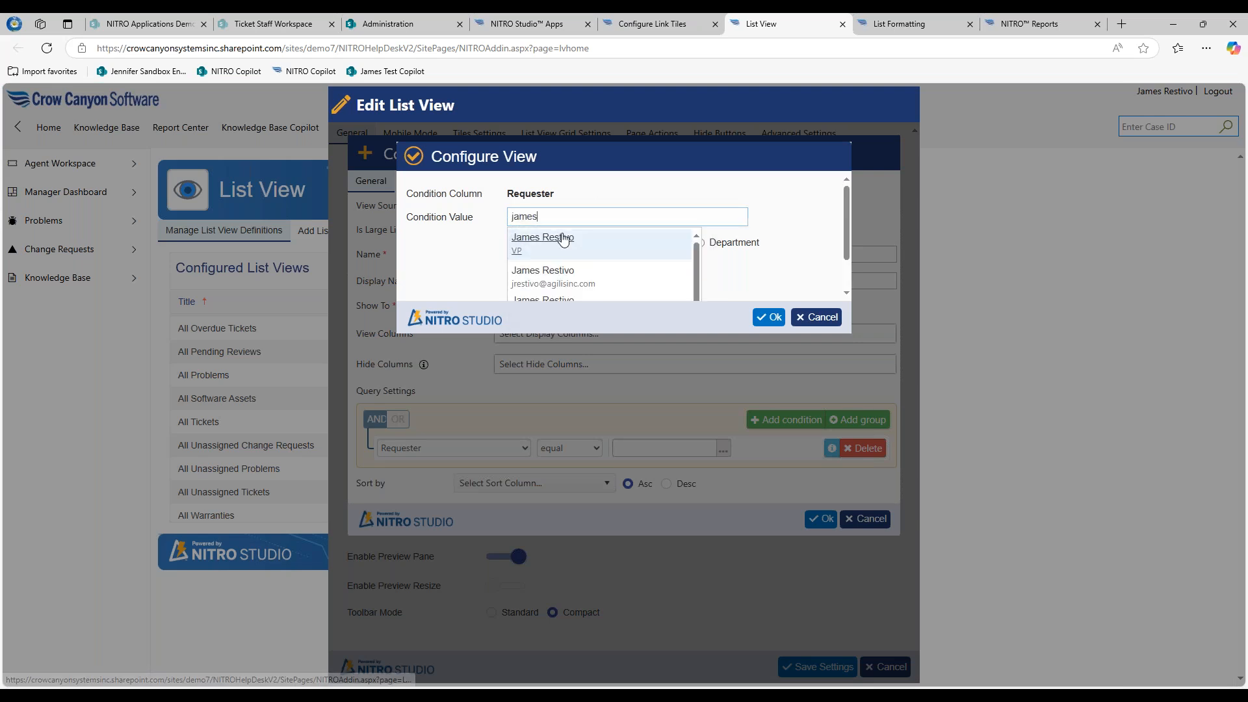
pyautogui.click(563, 239)
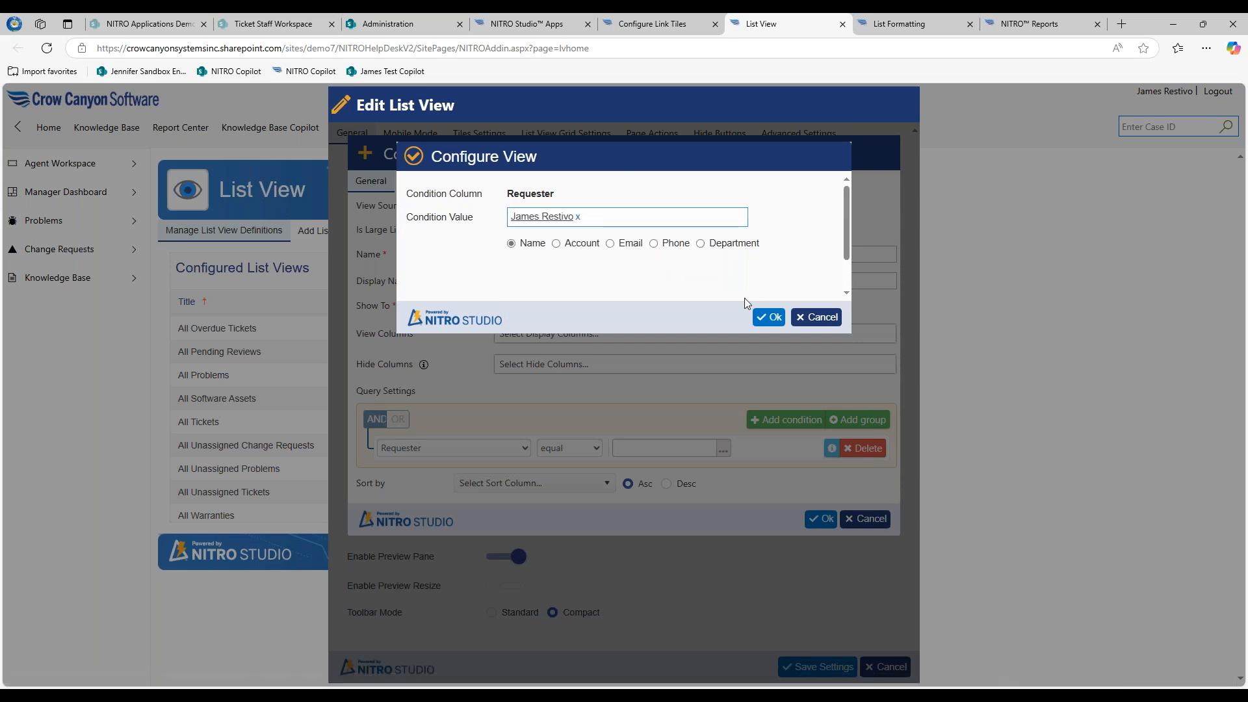
pyautogui.click(769, 317)
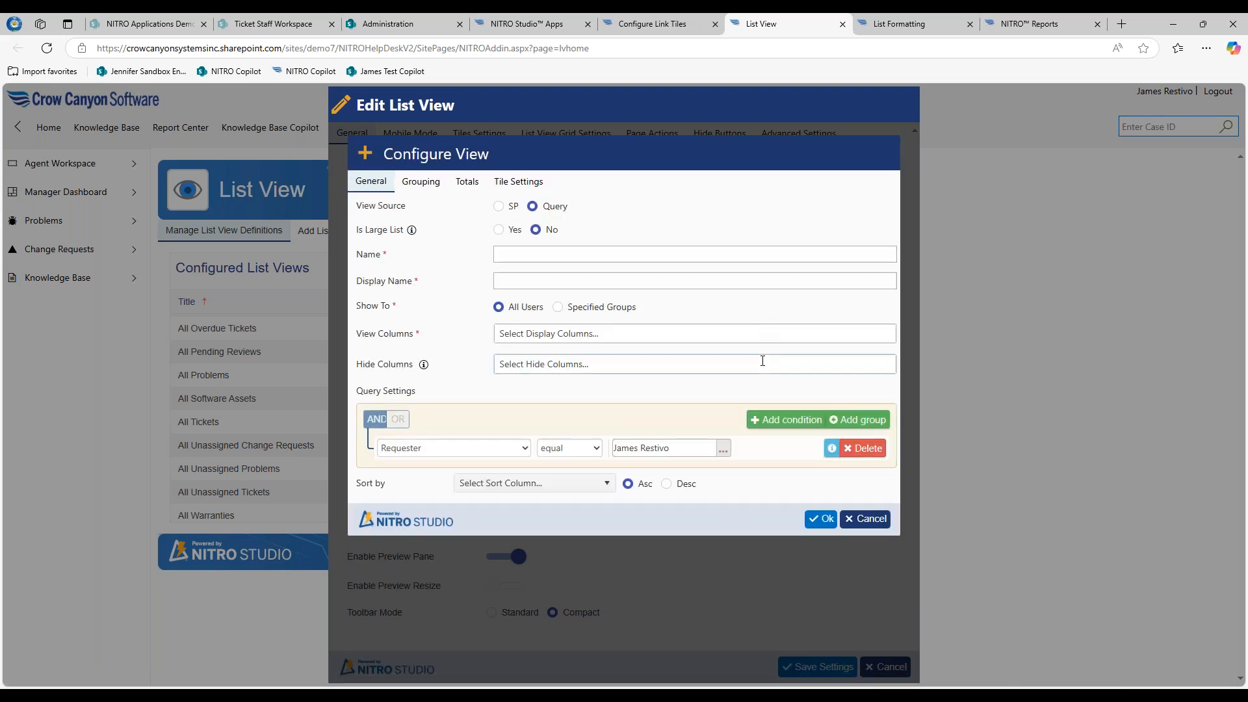
# - Add a nested condition group with a condition that Status is equal to Unassigned
pyautogui.click(841, 425)
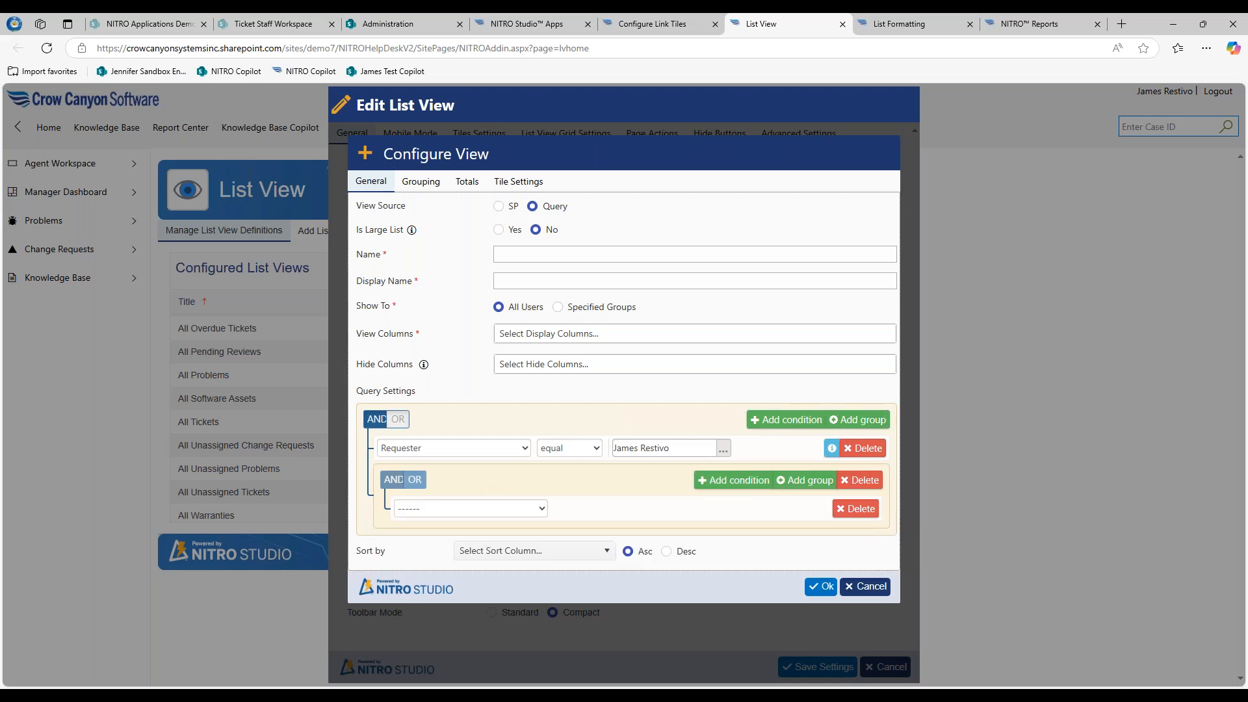
pyautogui.click(541, 509)
pyautogui.scroll(-2, 542, 183)
pyautogui.moveTo(543, 188); pyautogui.dragTo(544, 437)
pyautogui.click(459, 218)
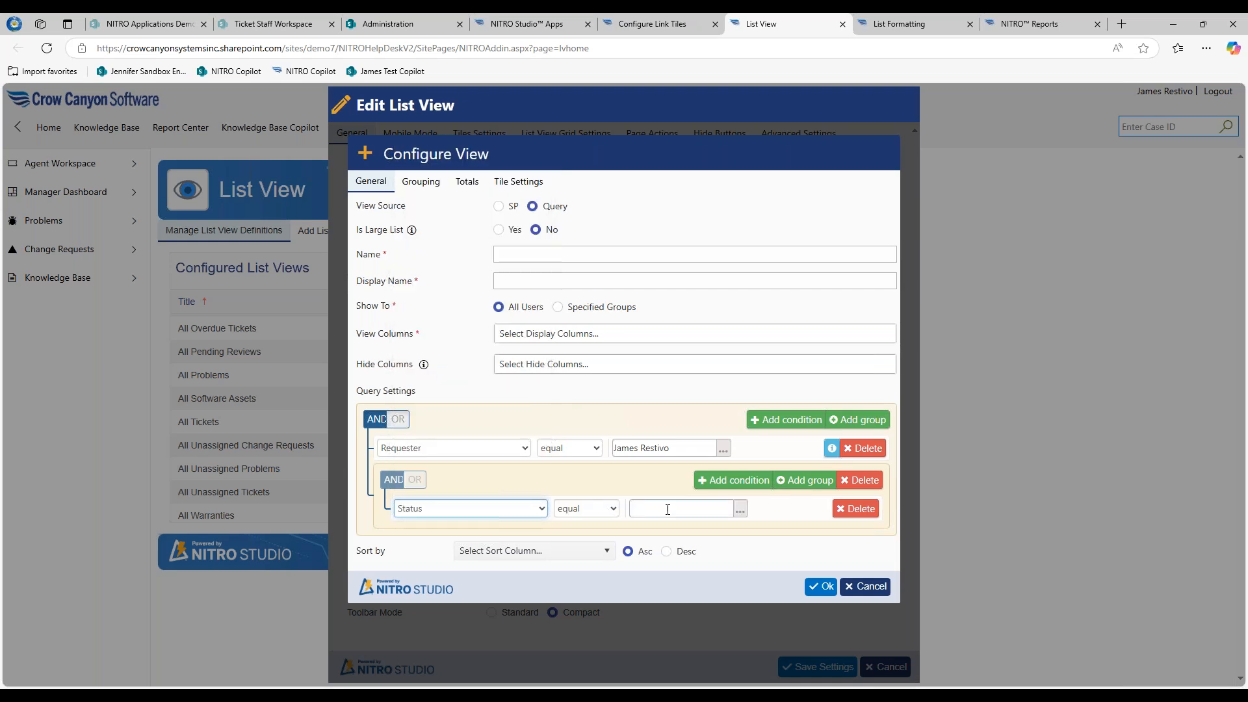
pyautogui.click(740, 508)
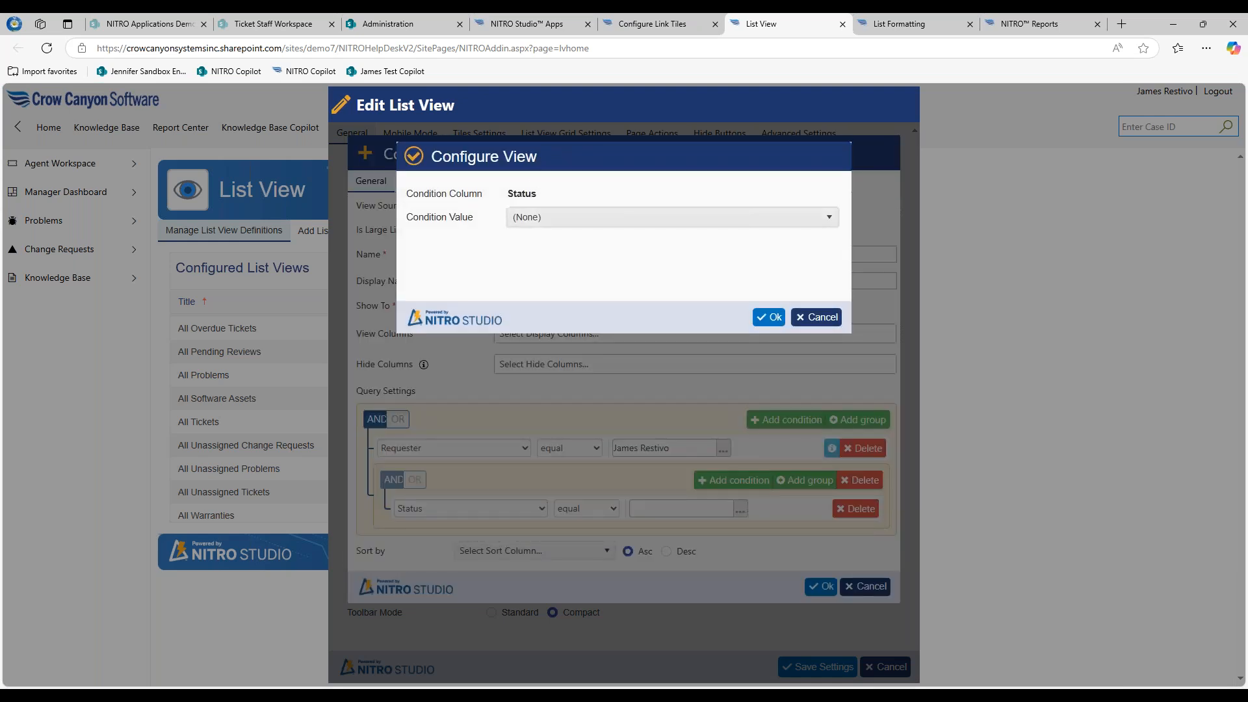
pyautogui.click(593, 217)
pyautogui.press('Down')
pyautogui.press('Return')
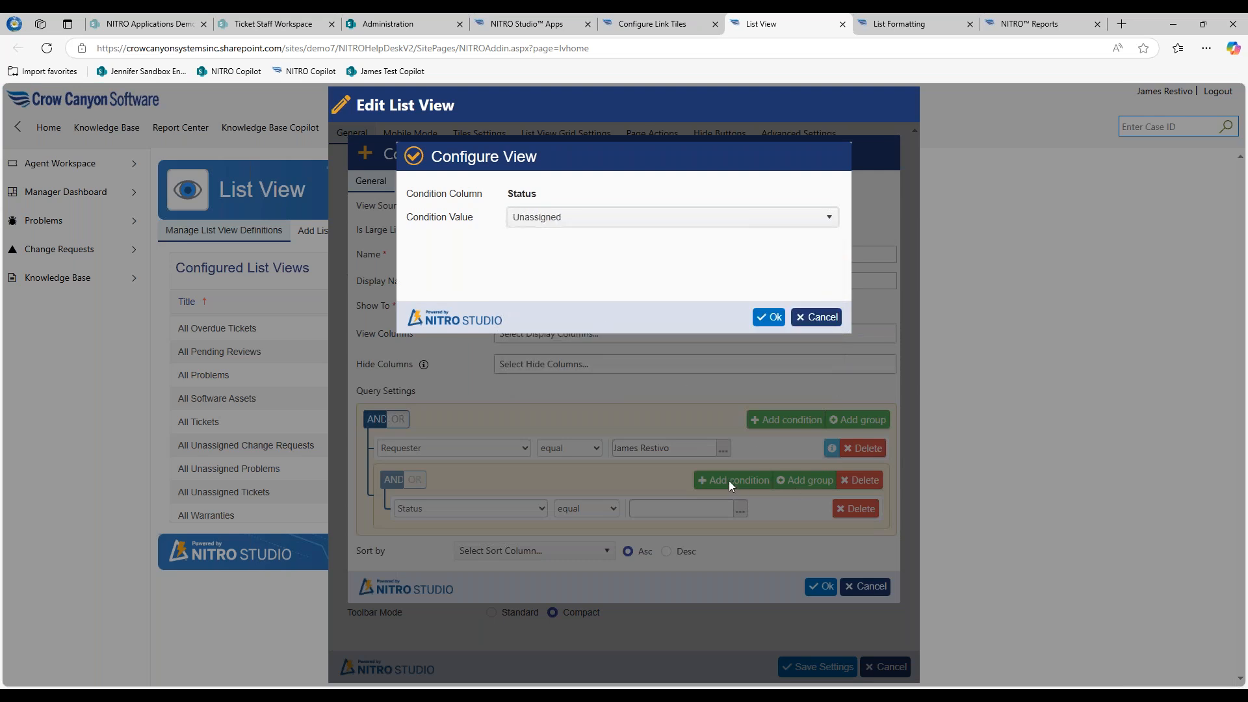
pyautogui.click(769, 318)
# - Add a second condition on the Status column to the nested group and combine the group's conditions with OR
pyautogui.click(733, 480)
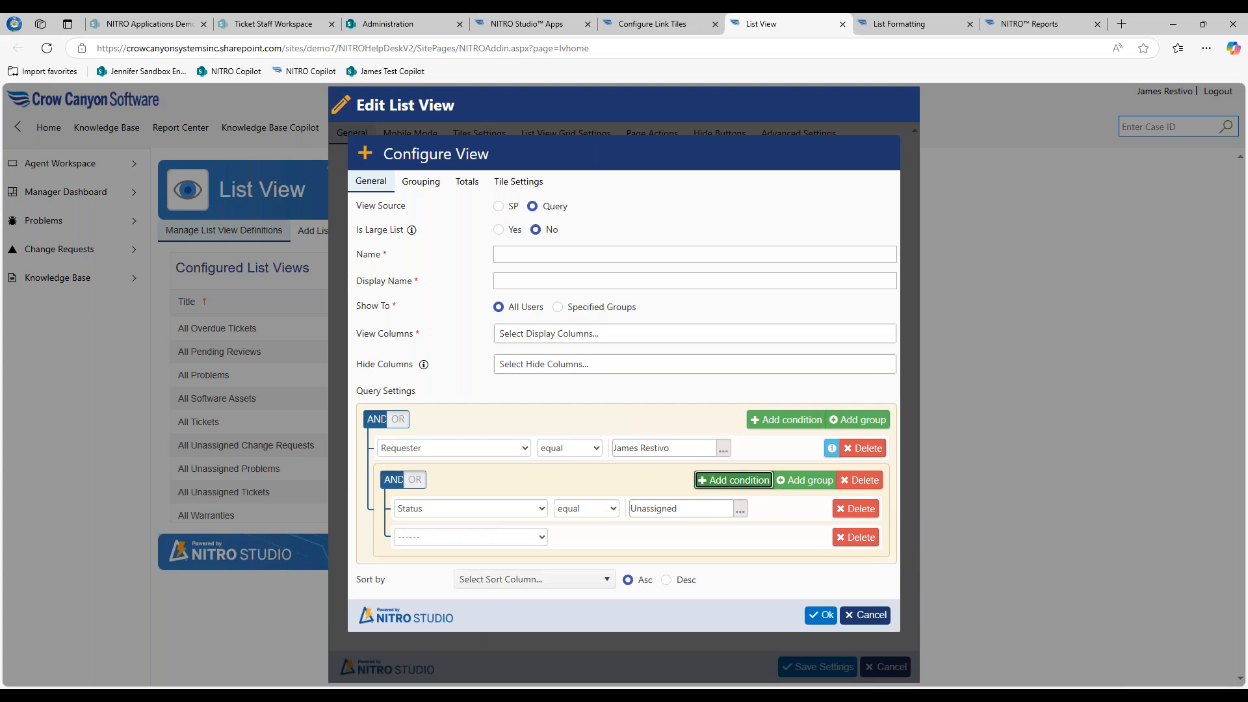
pyautogui.click(538, 543)
pyautogui.scroll(-20, 420, 390)
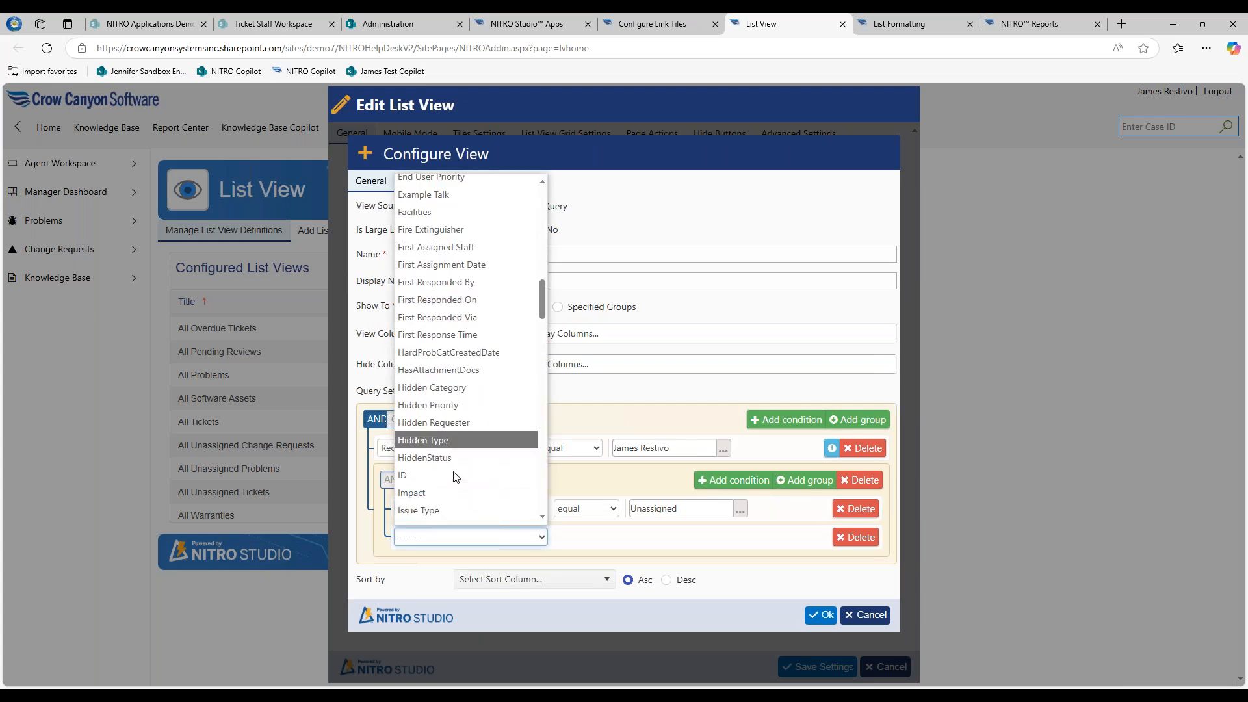
pyautogui.scroll(-10, 446, 462)
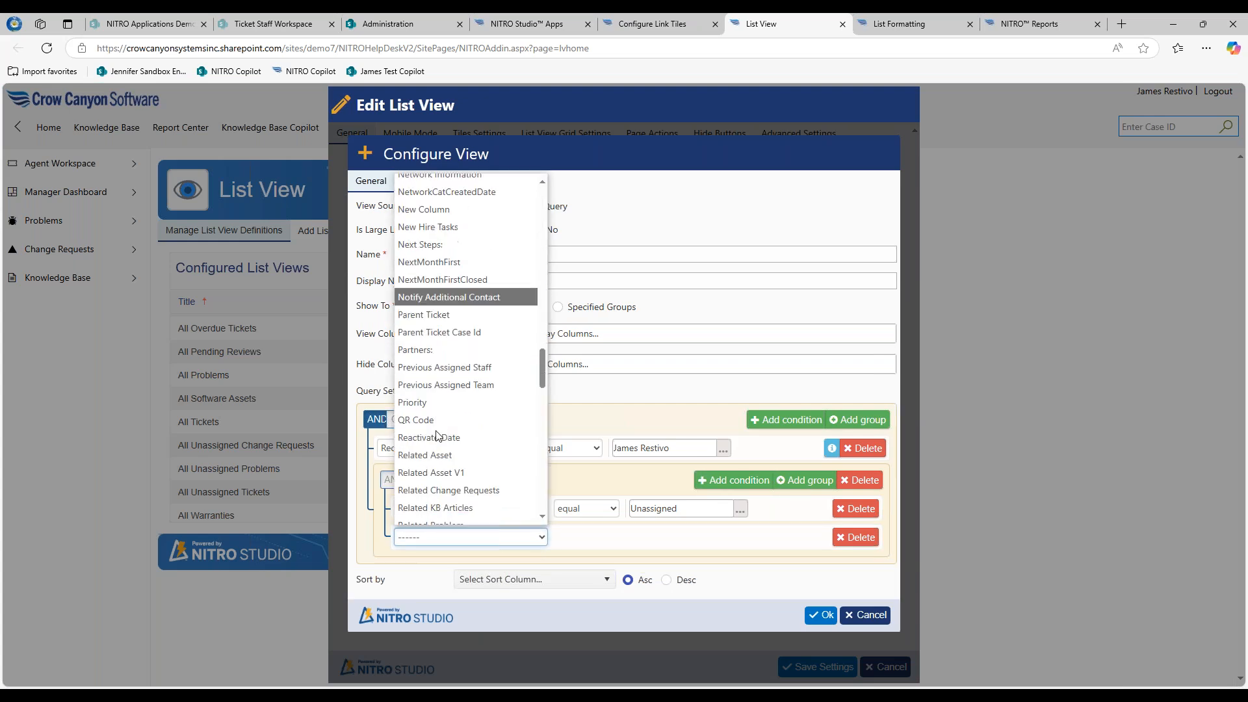
pyautogui.scroll(-10, 437, 436)
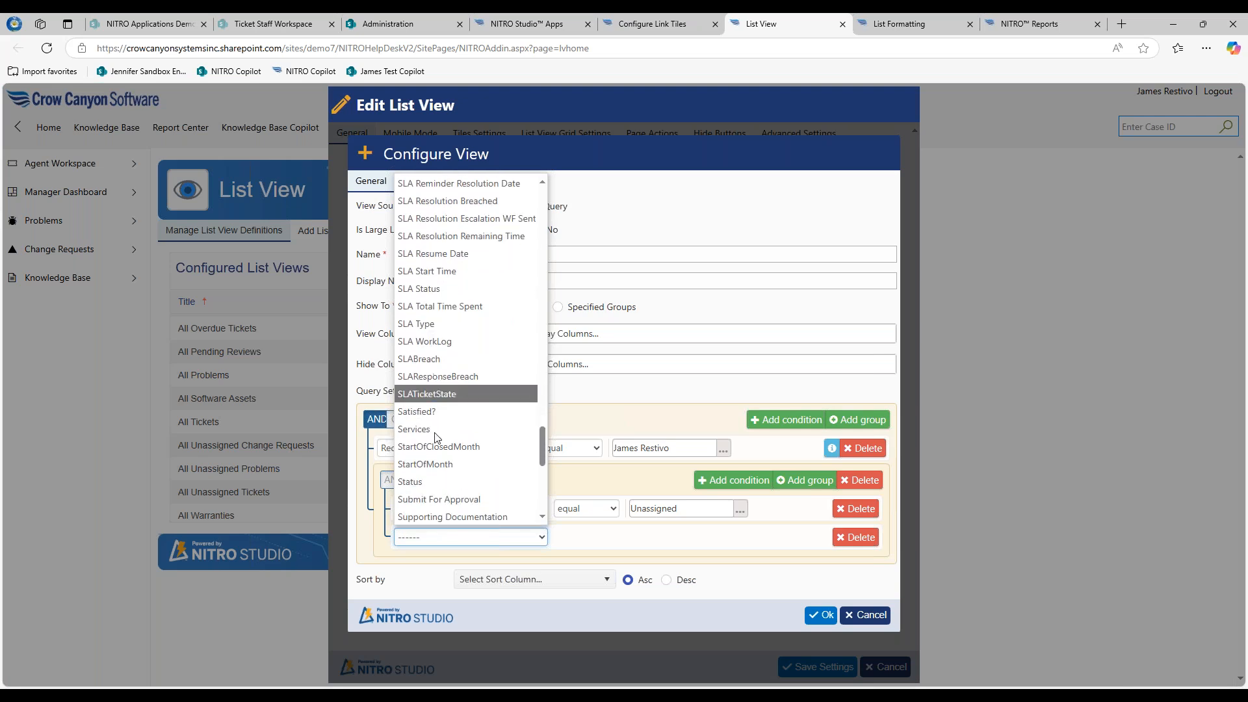
pyautogui.click(416, 334)
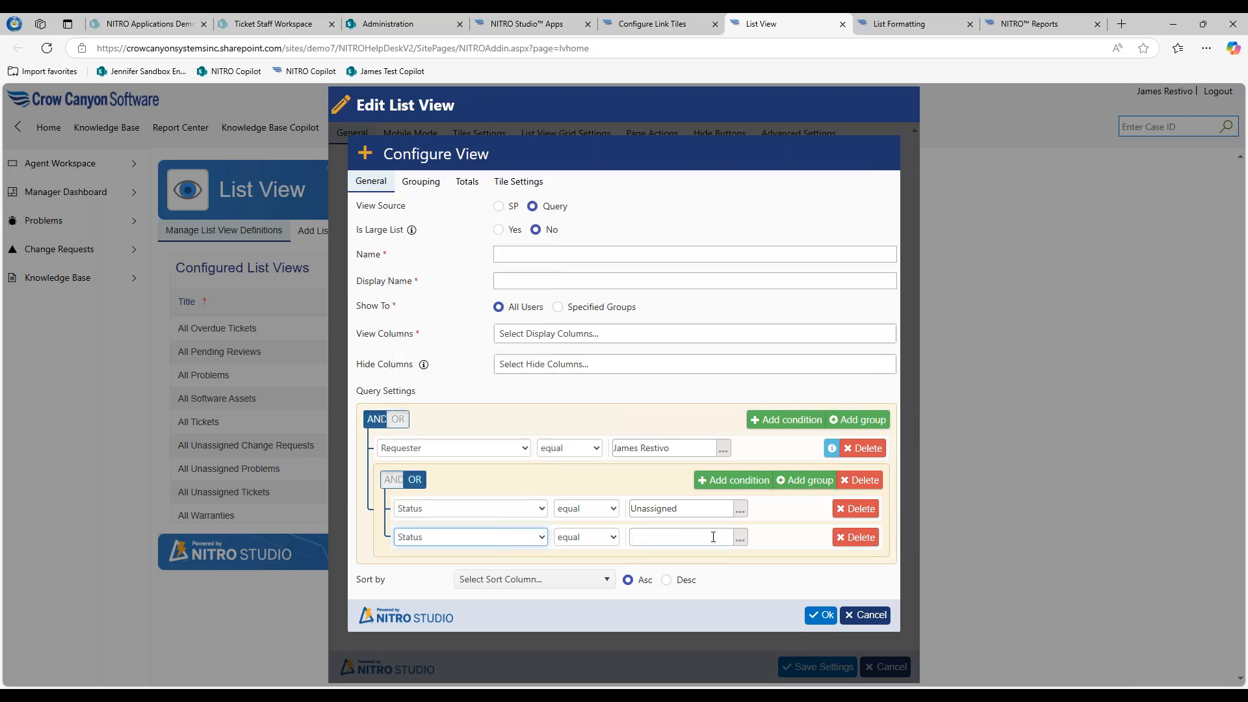
# - Set the second Status condition's value to Assigned, and discard the new view
pyautogui.click(740, 538)
pyautogui.click(576, 219)
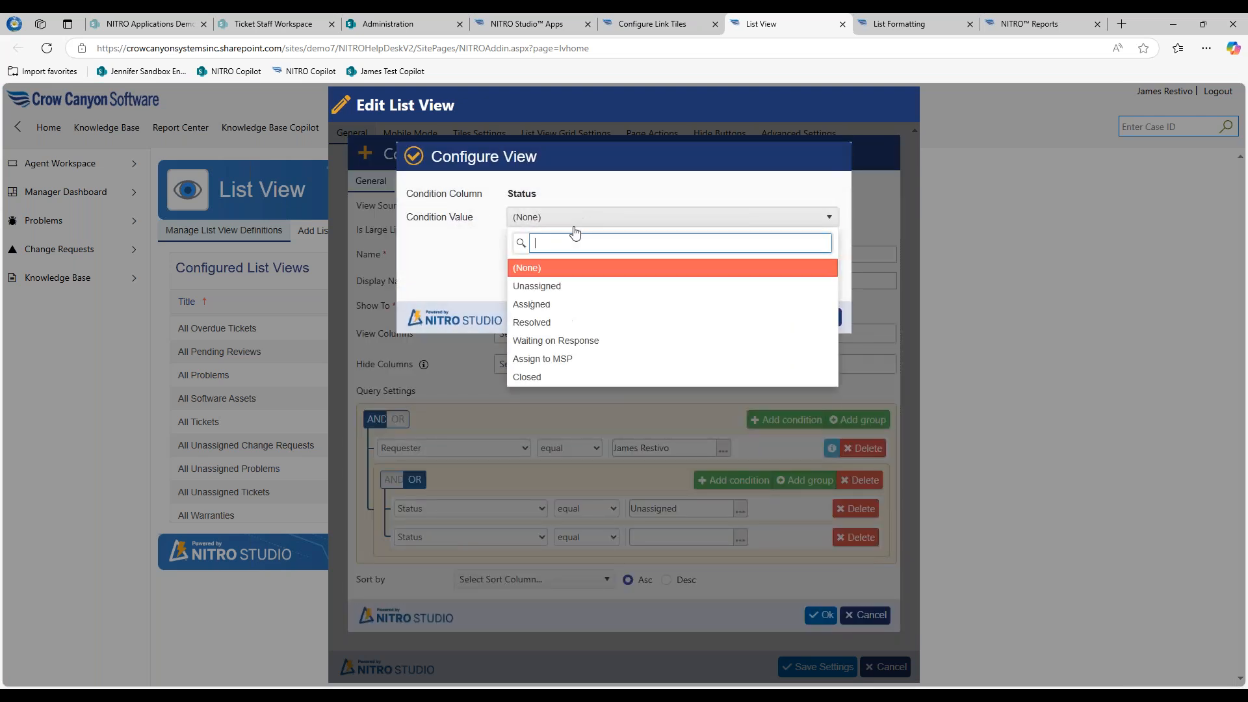
pyautogui.click(547, 306)
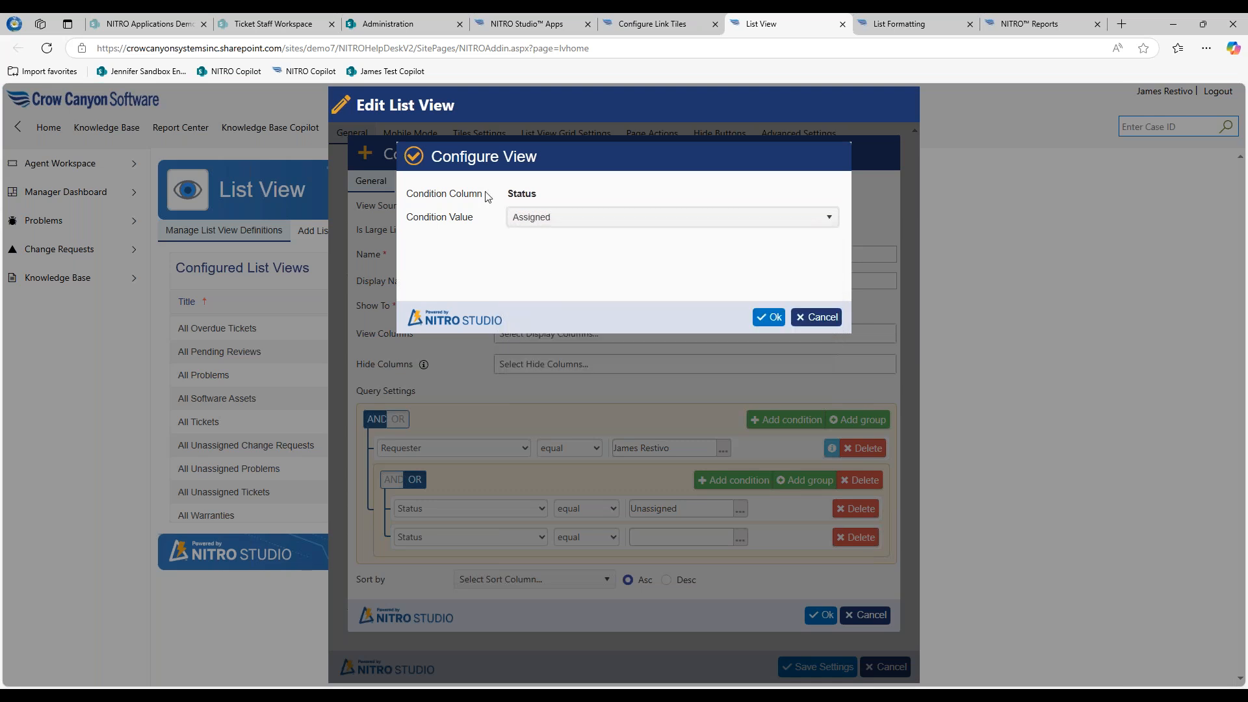
pyautogui.click(539, 217)
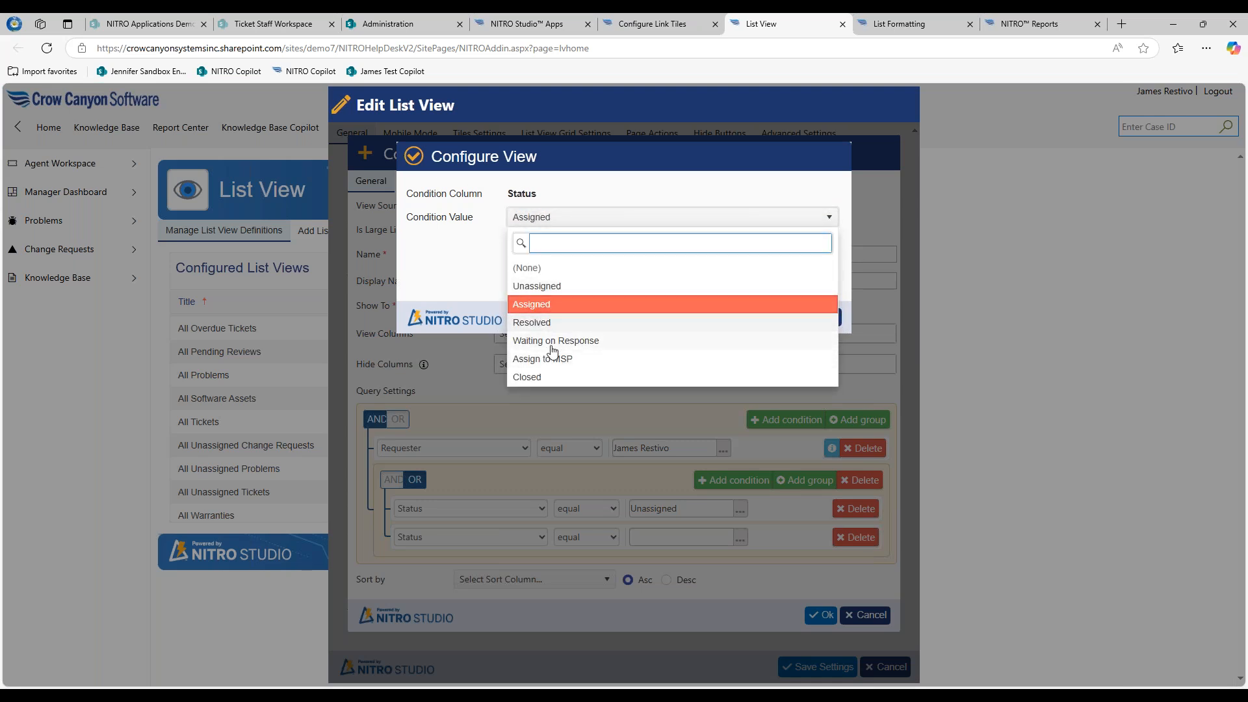
pyautogui.click(480, 265)
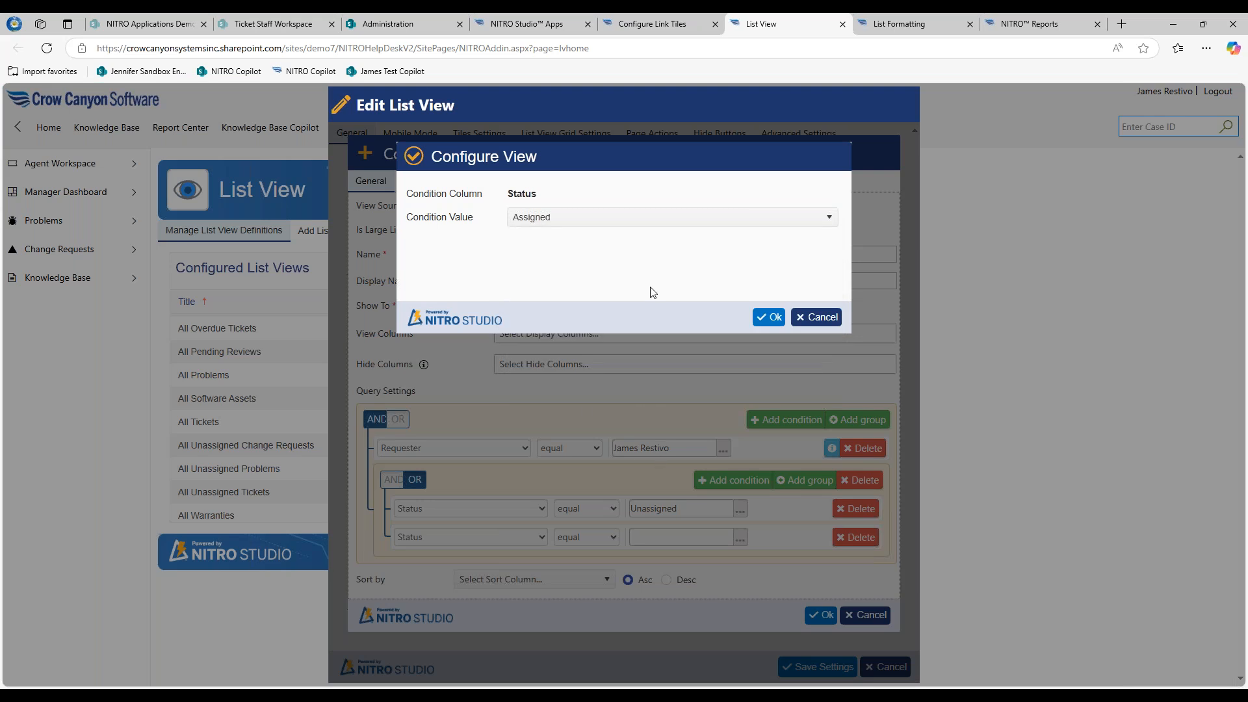
pyautogui.click(767, 317)
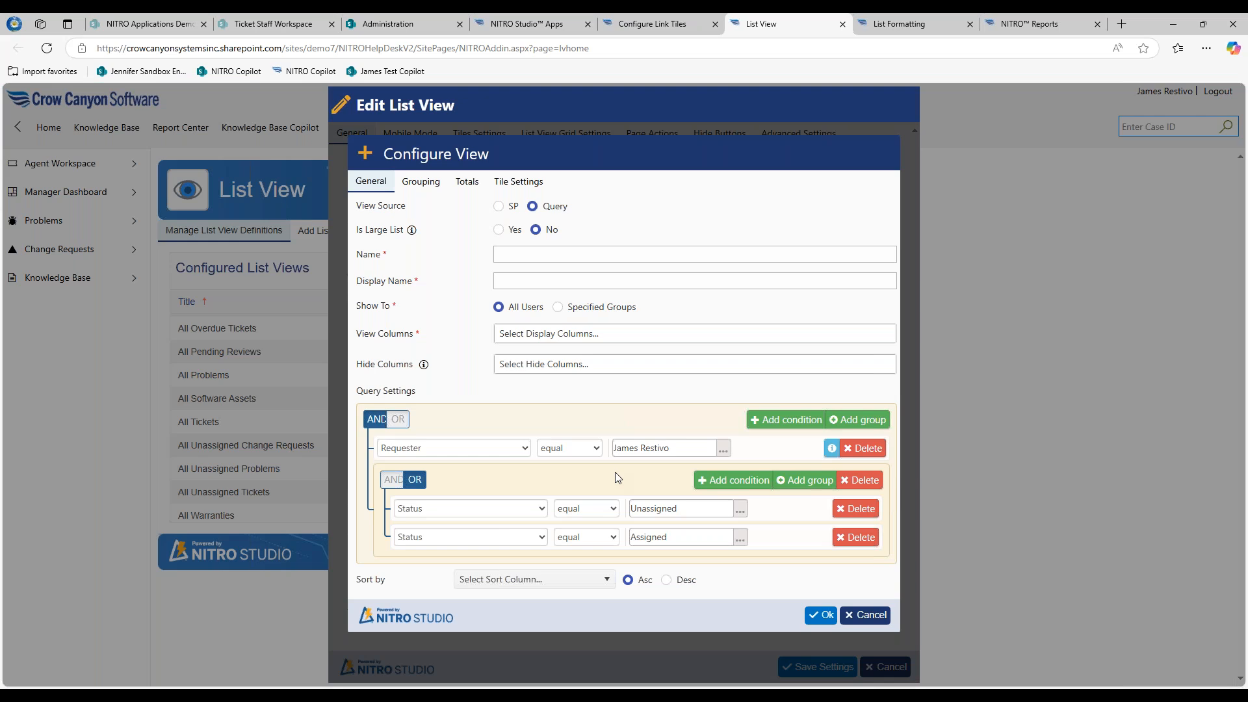
pyautogui.click(863, 615)
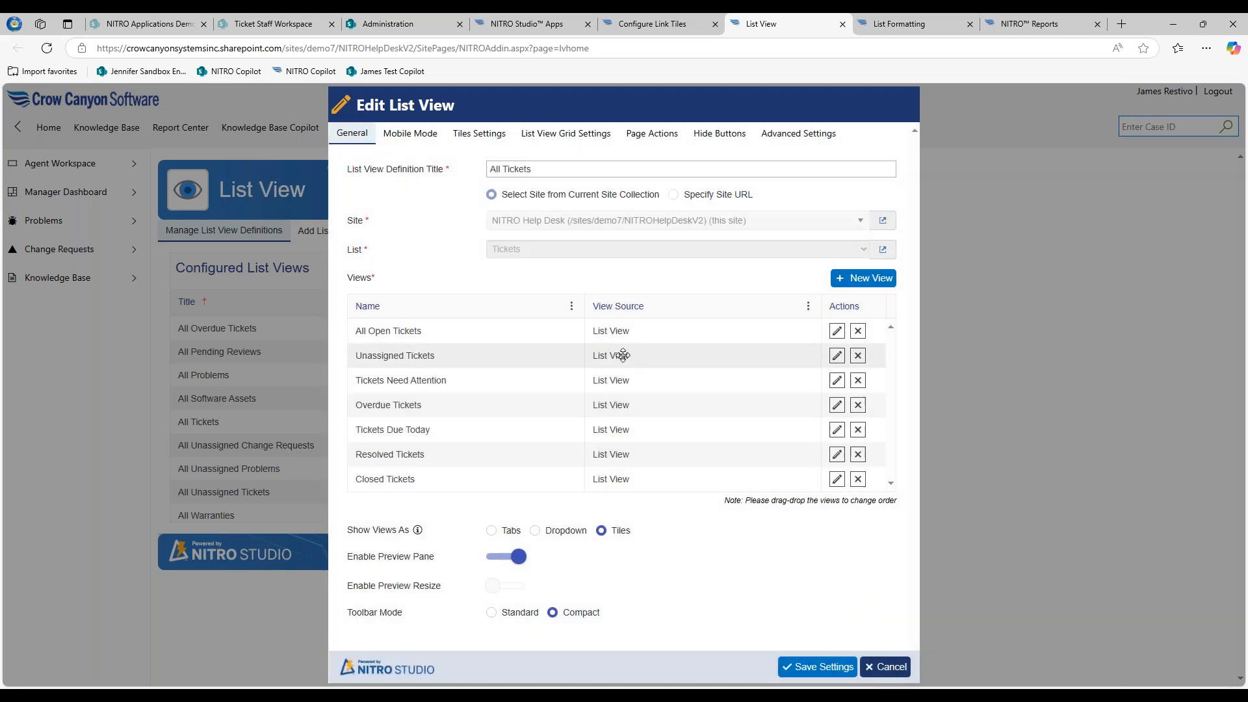
# - Examine the tile settings of the All Tickets list view and check the tiles on the Ticket Staff Workspace page
pyautogui.click(481, 139)
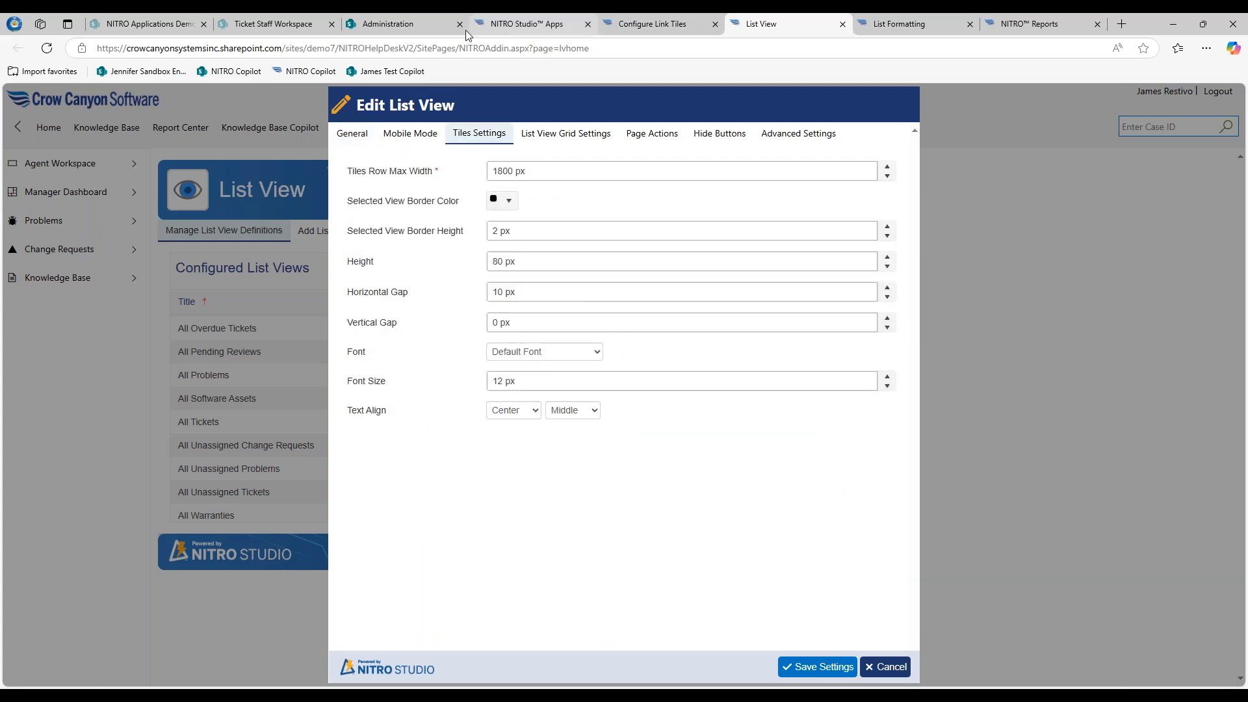
pyautogui.click(260, 29)
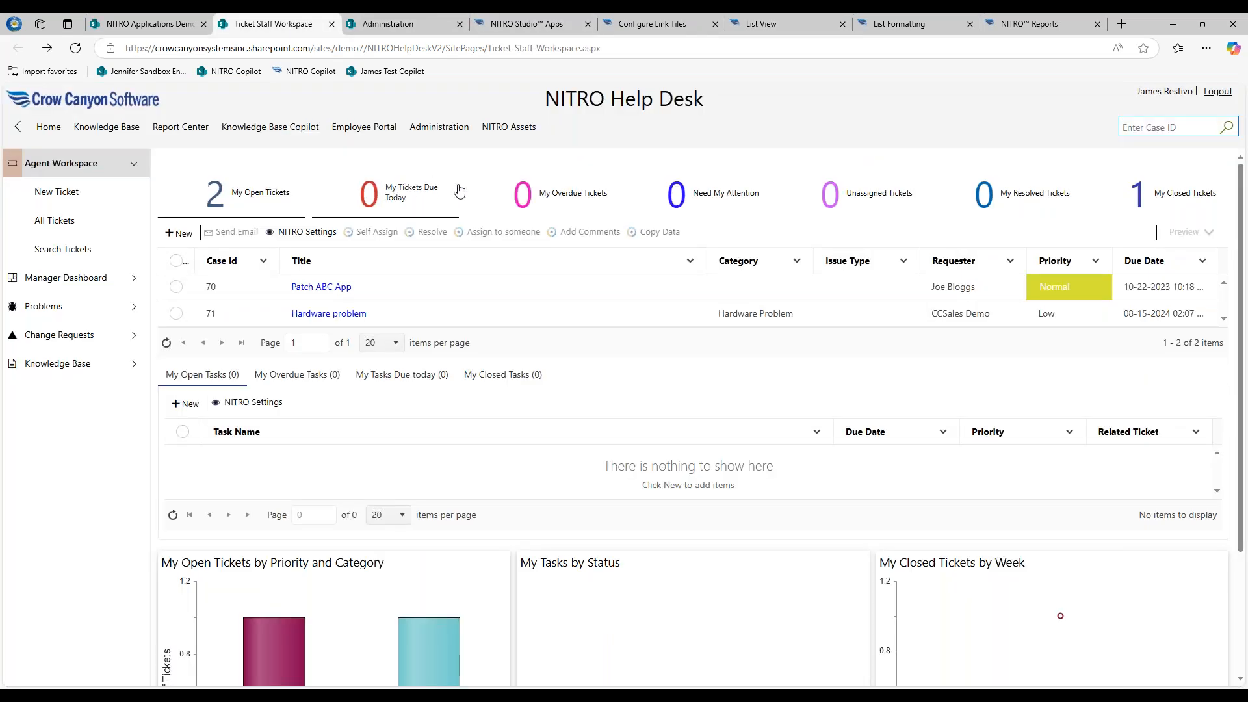
pyautogui.click(423, 26)
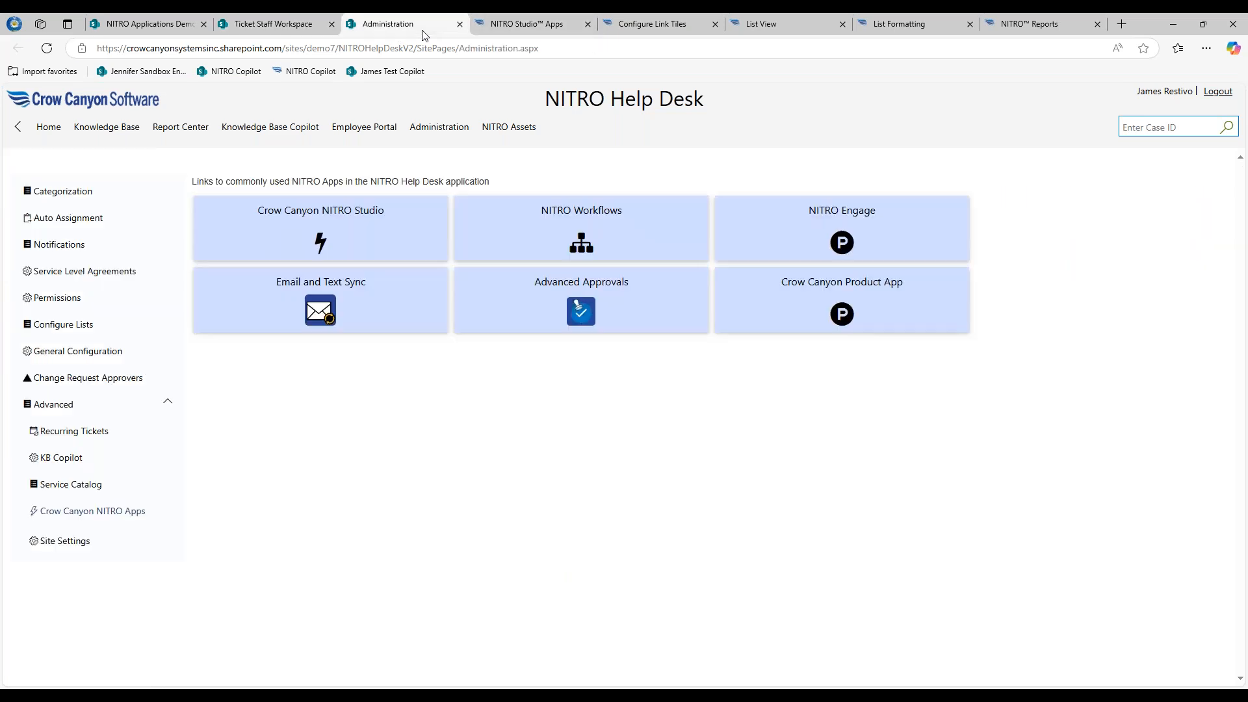
pyautogui.click(659, 26)
pyautogui.click(774, 26)
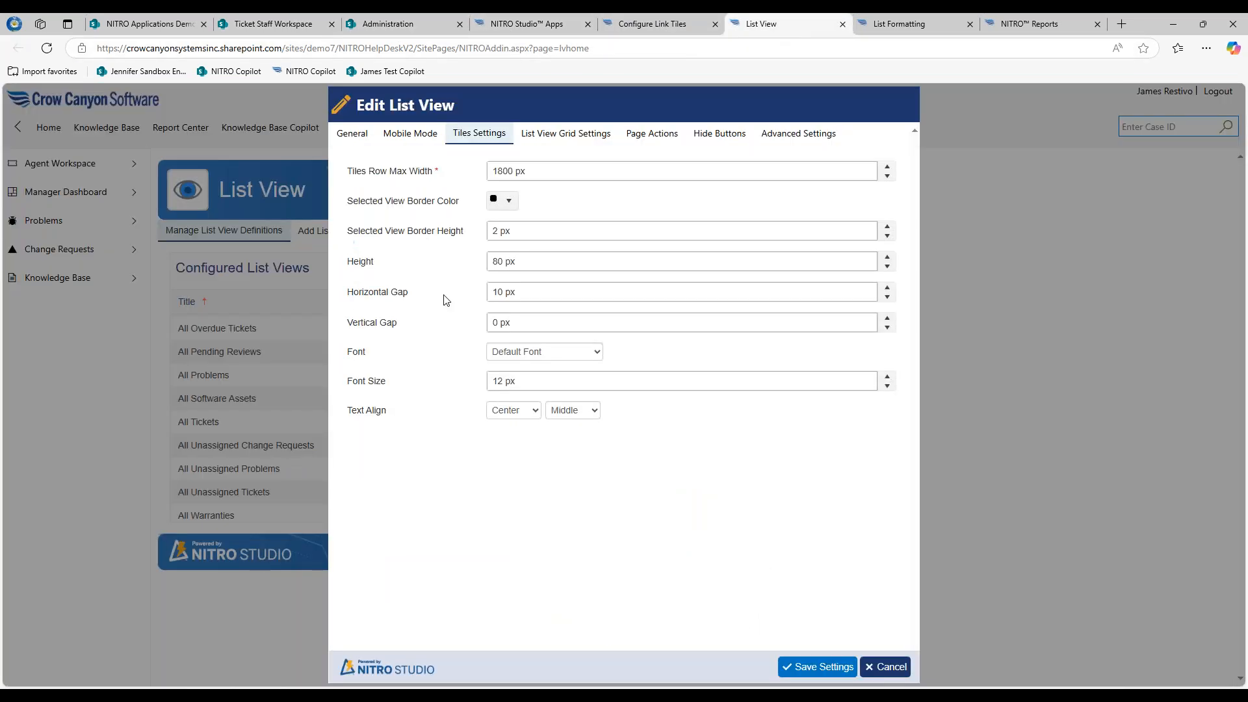
# - Review the list view's grid settings and its hidden toolbar buttons, and return to the general settings
pyautogui.click(574, 134)
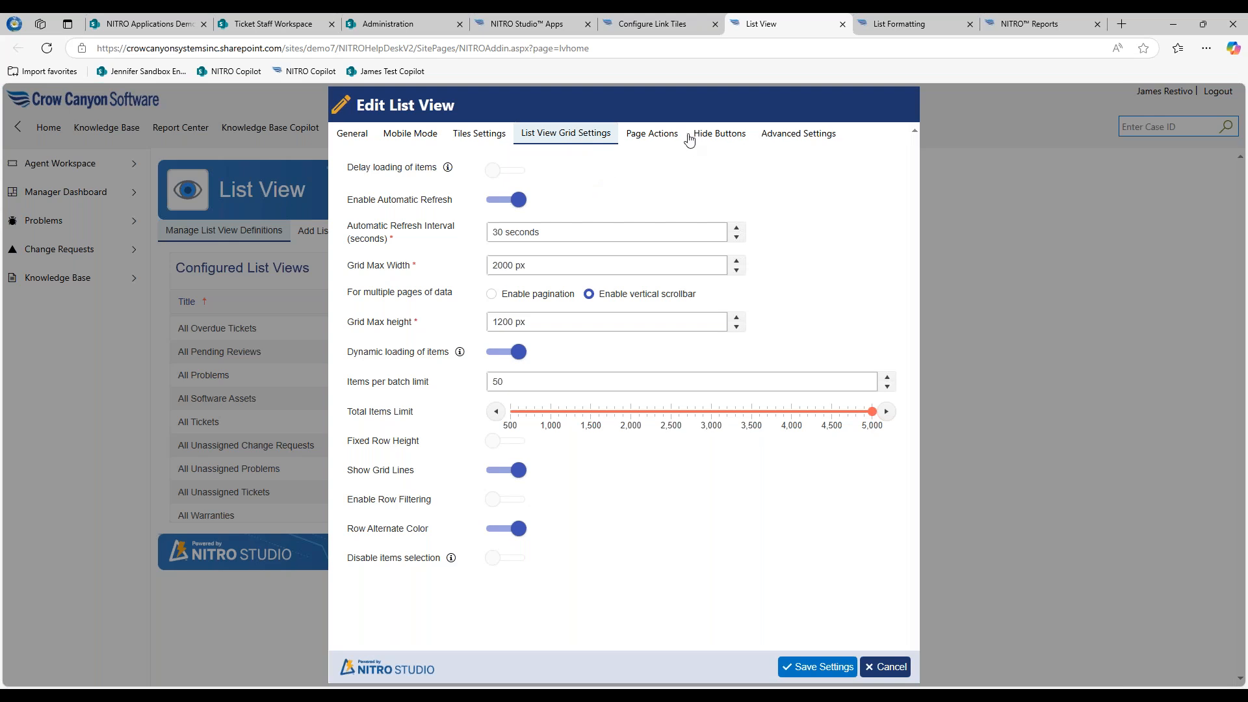
pyautogui.click(718, 135)
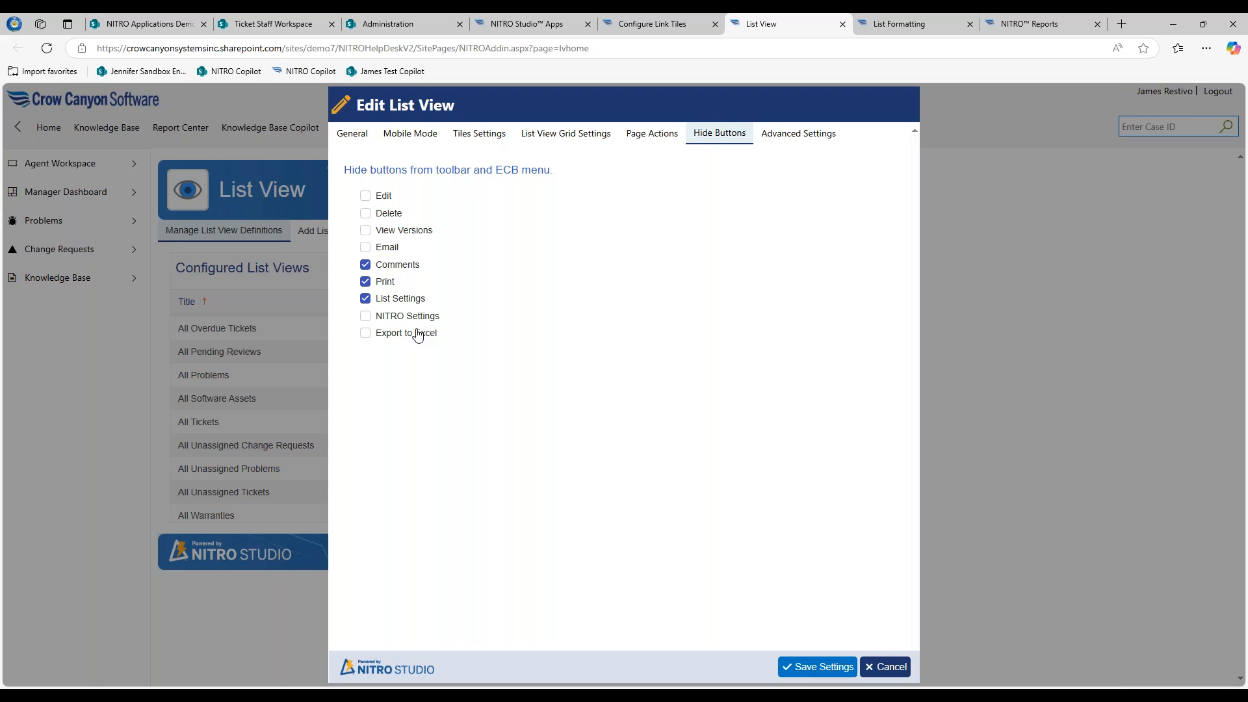
pyautogui.click(361, 130)
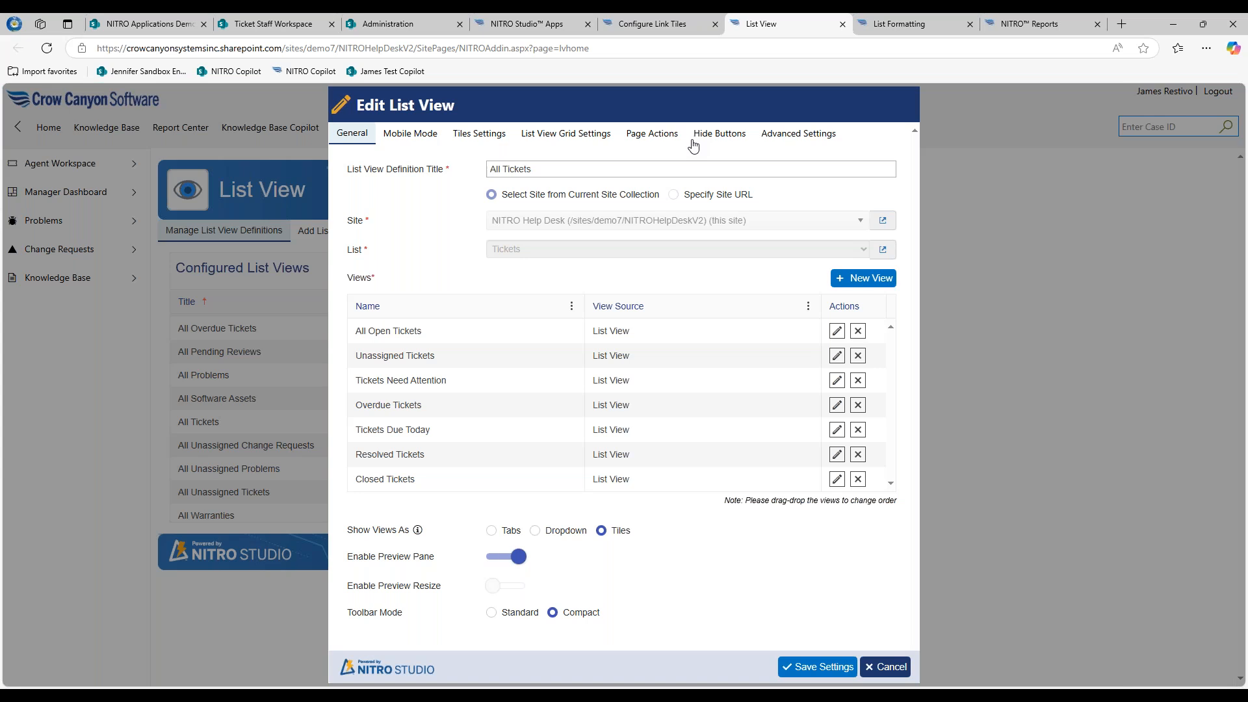
# - Look through the Extended Settings JSON of the All Tickets list view, and close the definition without saving
pyautogui.click(782, 145)
pyautogui.click(702, 245)
pyautogui.hotkey('ctrl', 'a')
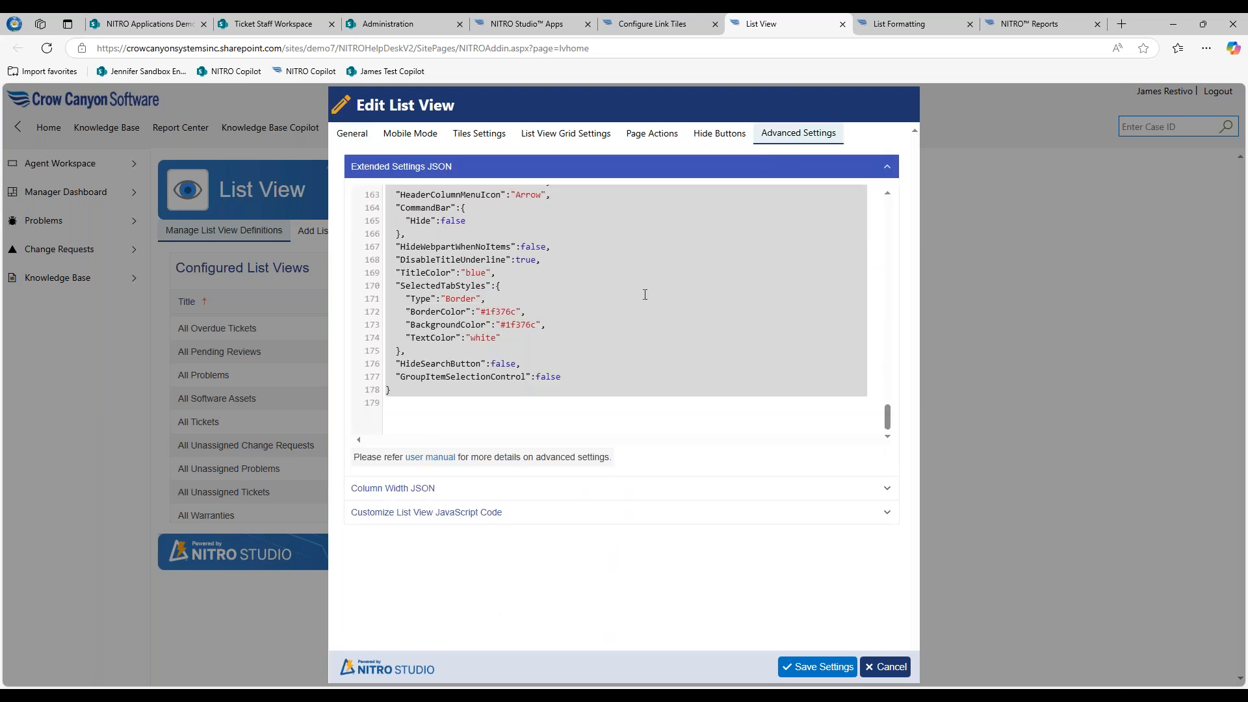
pyautogui.scroll(15, 644, 295)
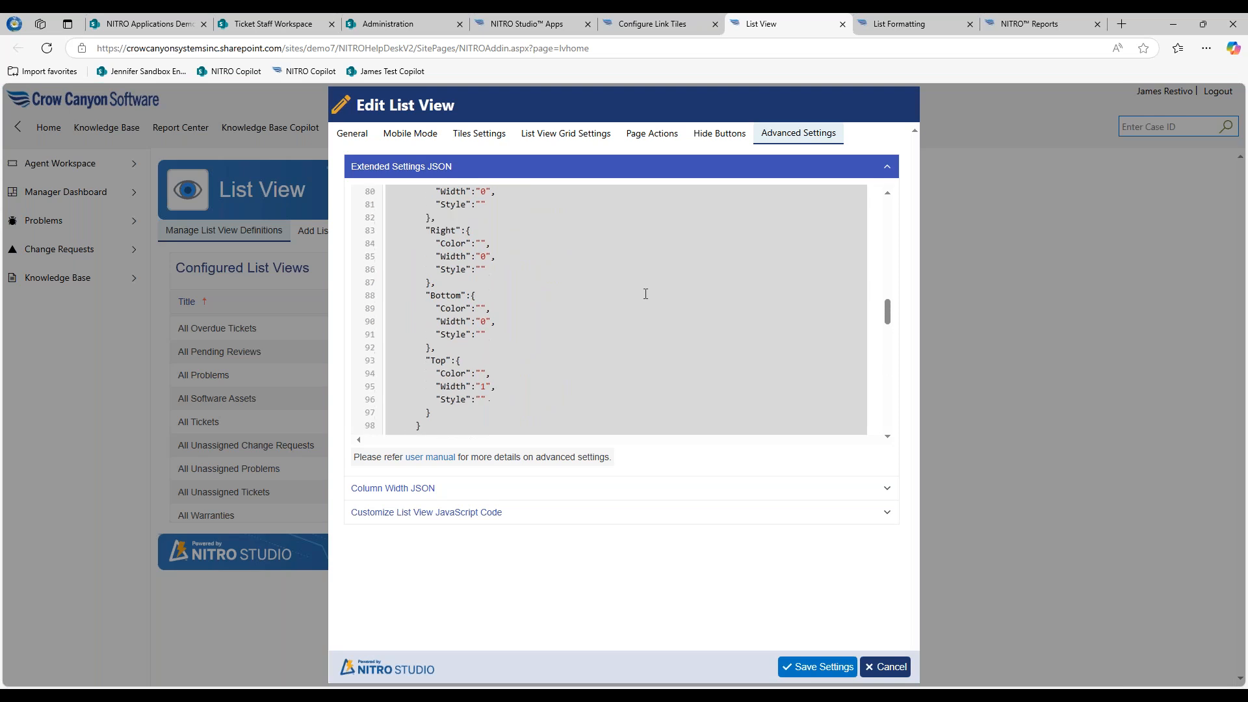
pyautogui.scroll(14, 646, 294)
pyautogui.scroll(2, 645, 294)
pyautogui.scroll(-16, 645, 294)
pyautogui.scroll(-10, 644, 293)
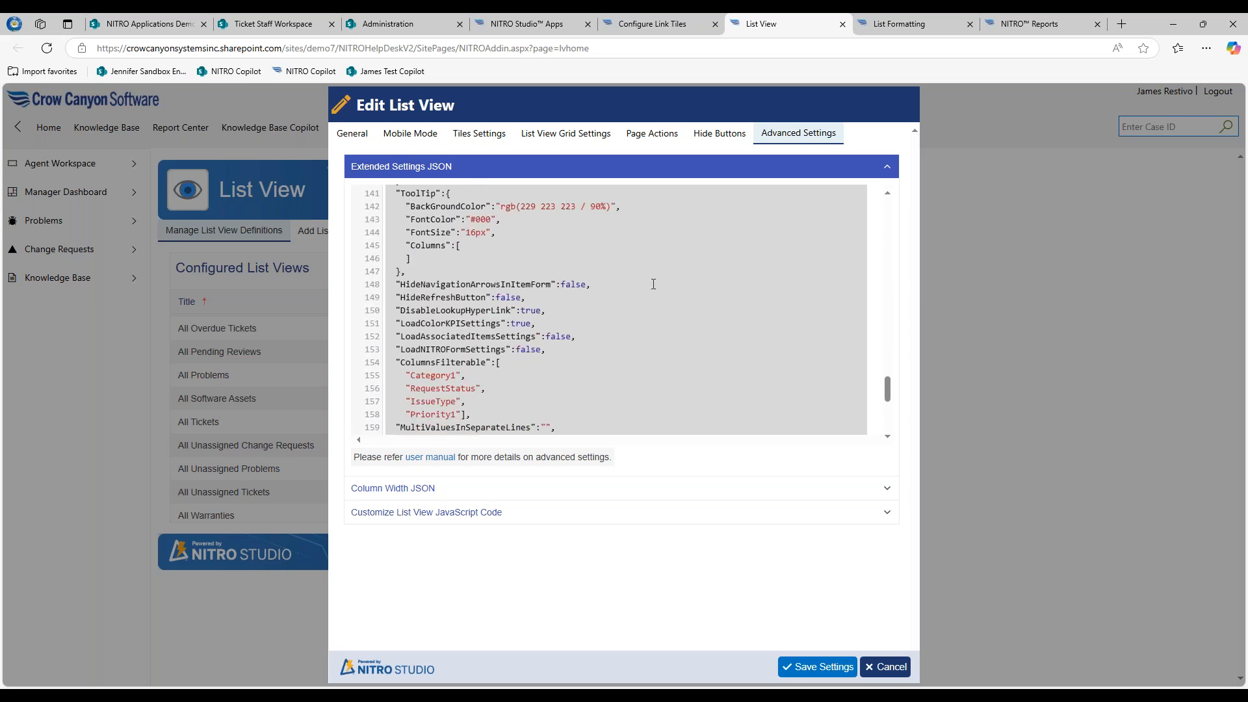
pyautogui.scroll(16, 653, 284)
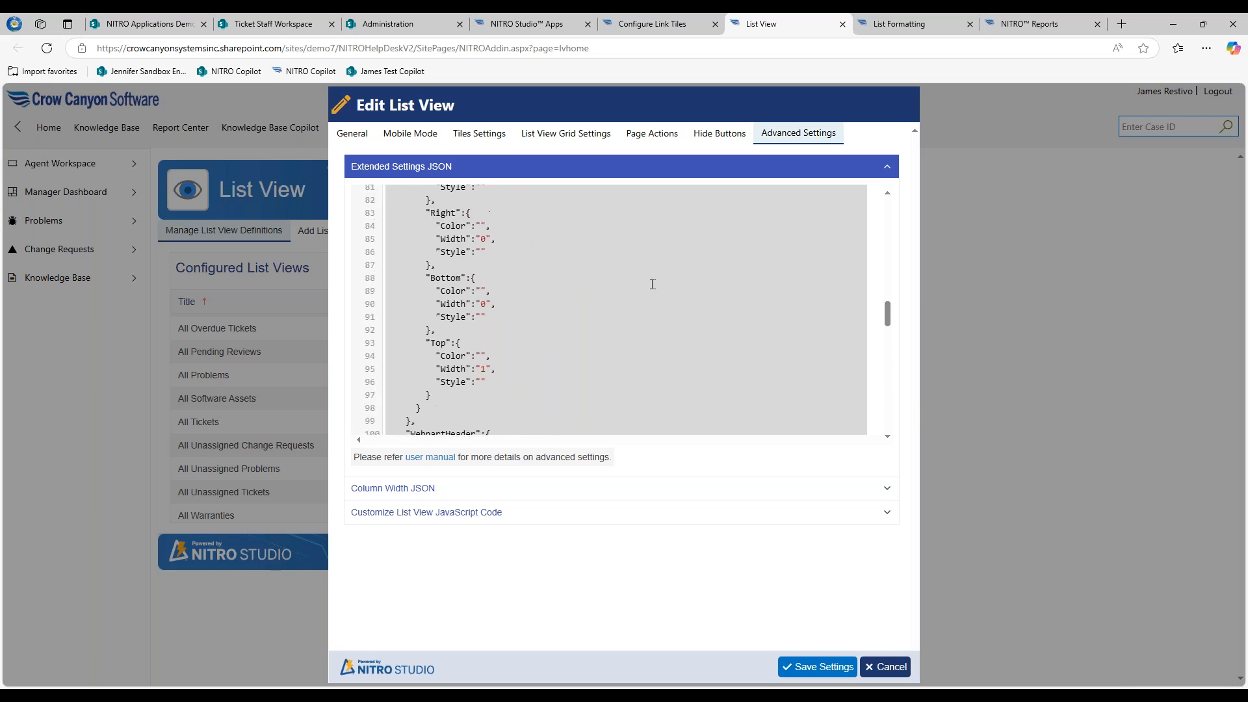
pyautogui.scroll(8, 652, 284)
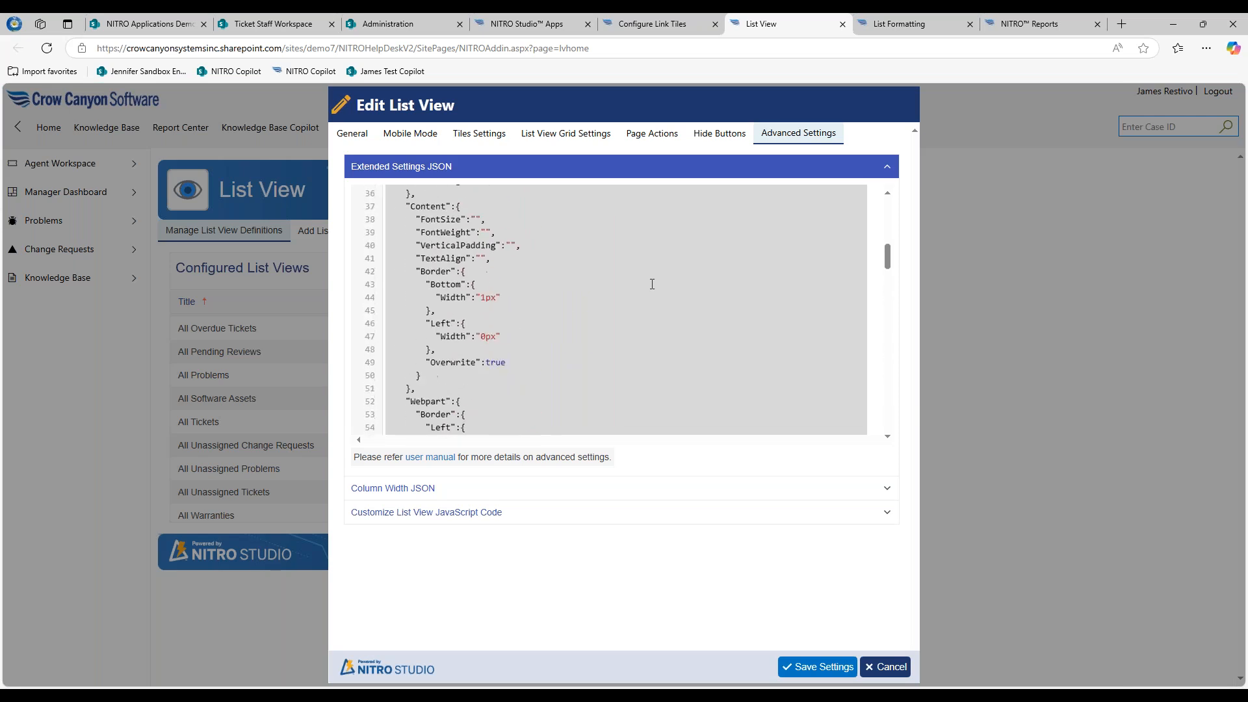
pyautogui.click(357, 138)
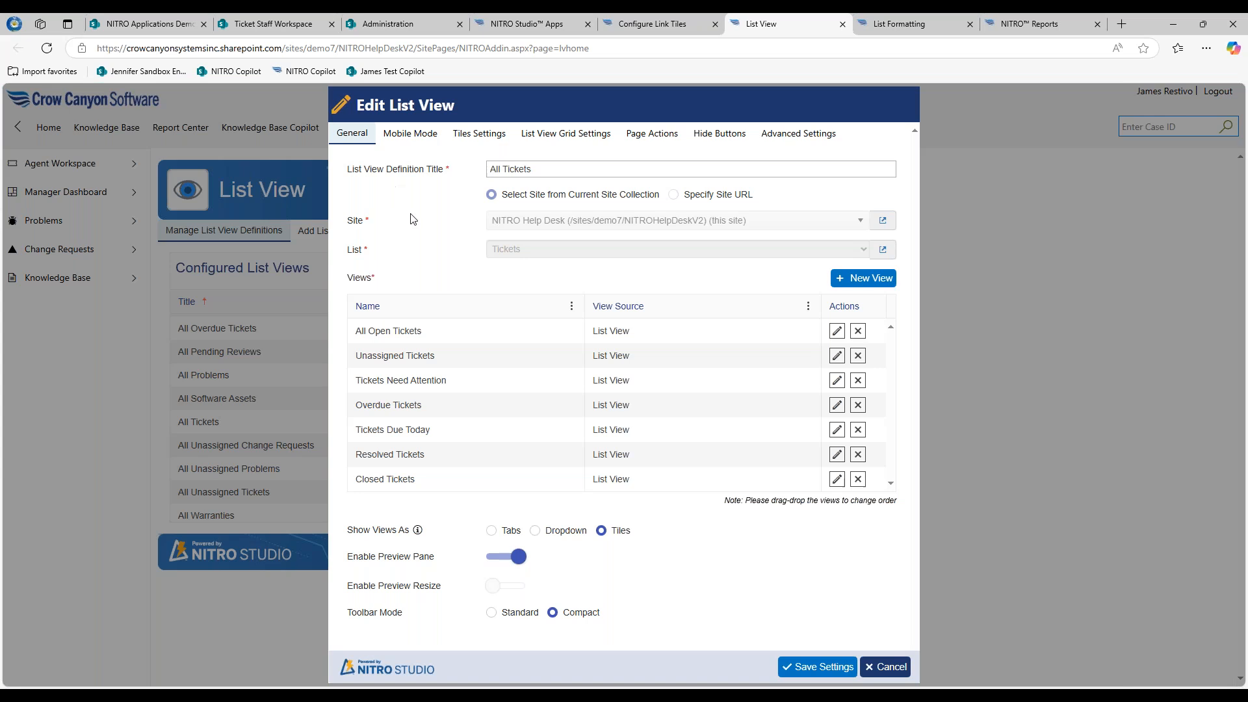
pyautogui.click(888, 676)
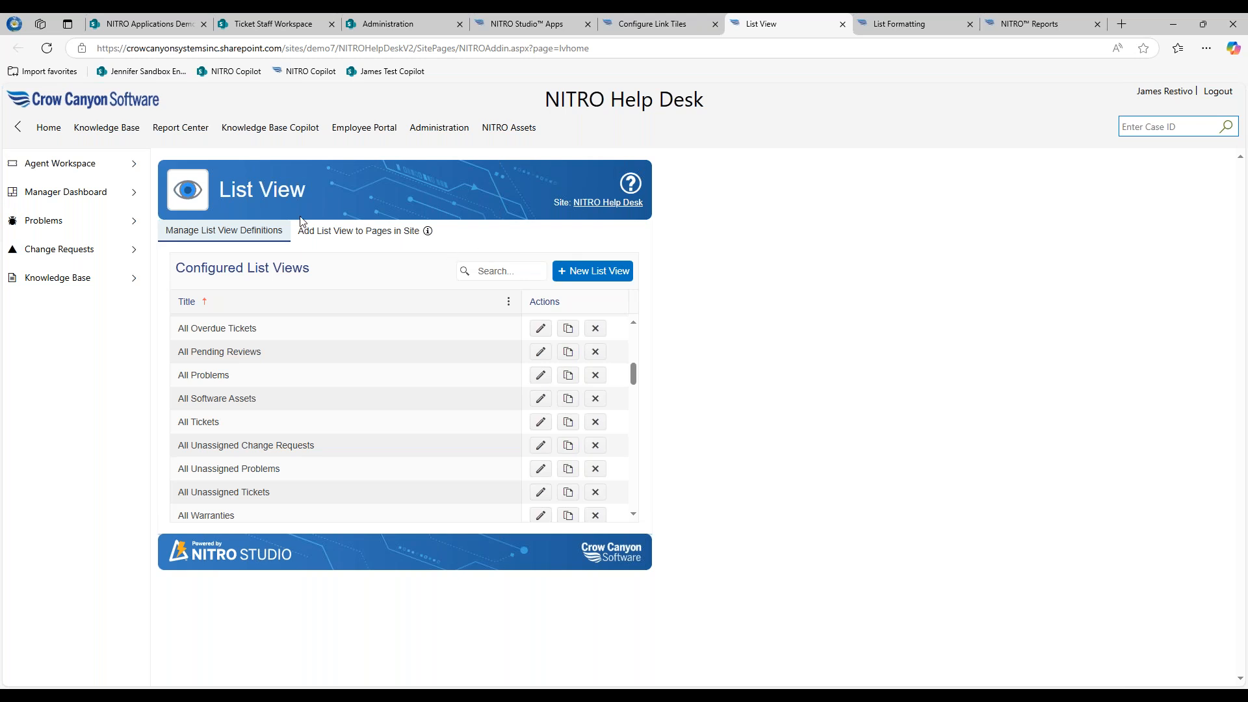
# - Open the List Search app from the NITRO Studio apps page
pyautogui.click(560, 24)
pyautogui.scroll(2, 853, 208)
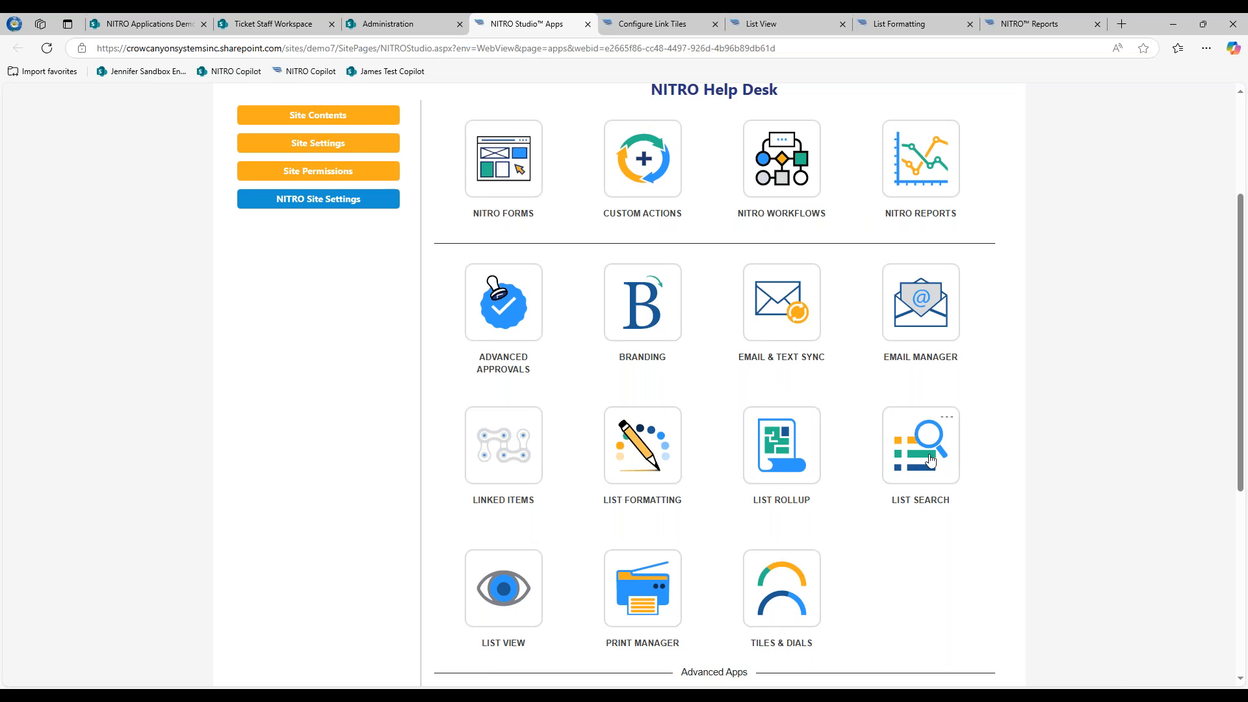
pyautogui.click(926, 457)
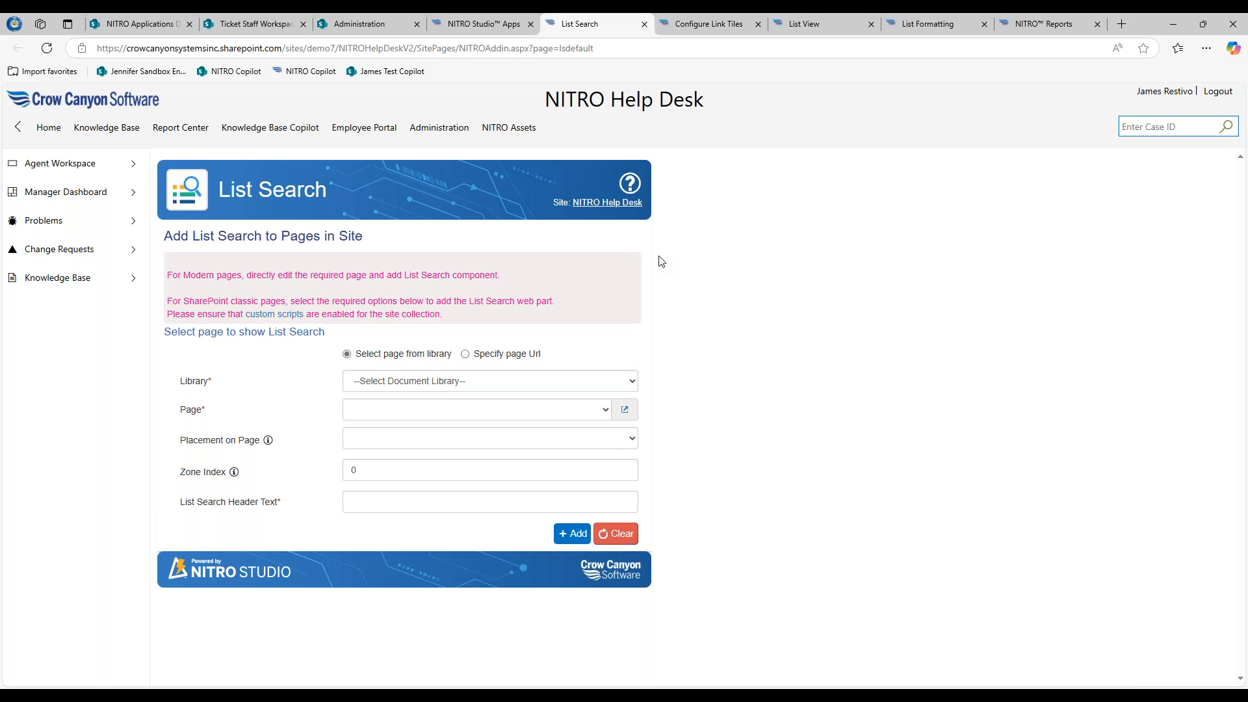
# - View the Manager Dashboard pages in the Ticket Staff Workspace navigation, and collapse the group again
pyautogui.click(263, 29)
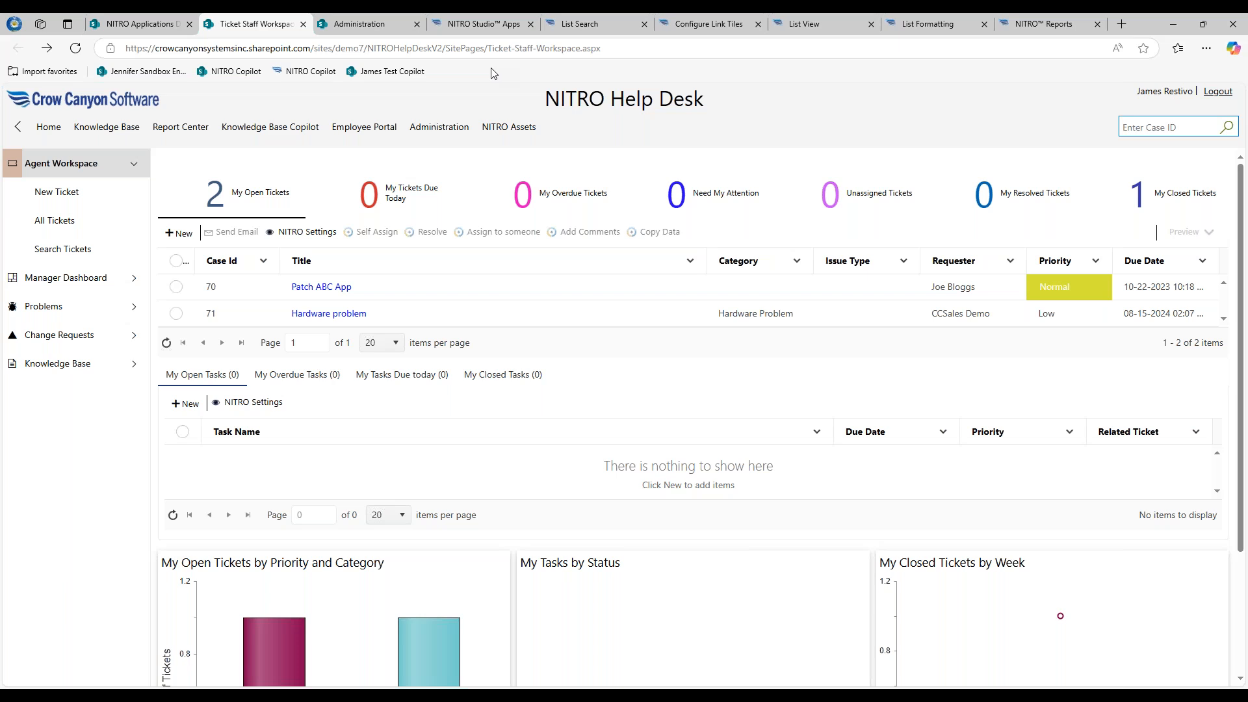
pyautogui.click(135, 281)
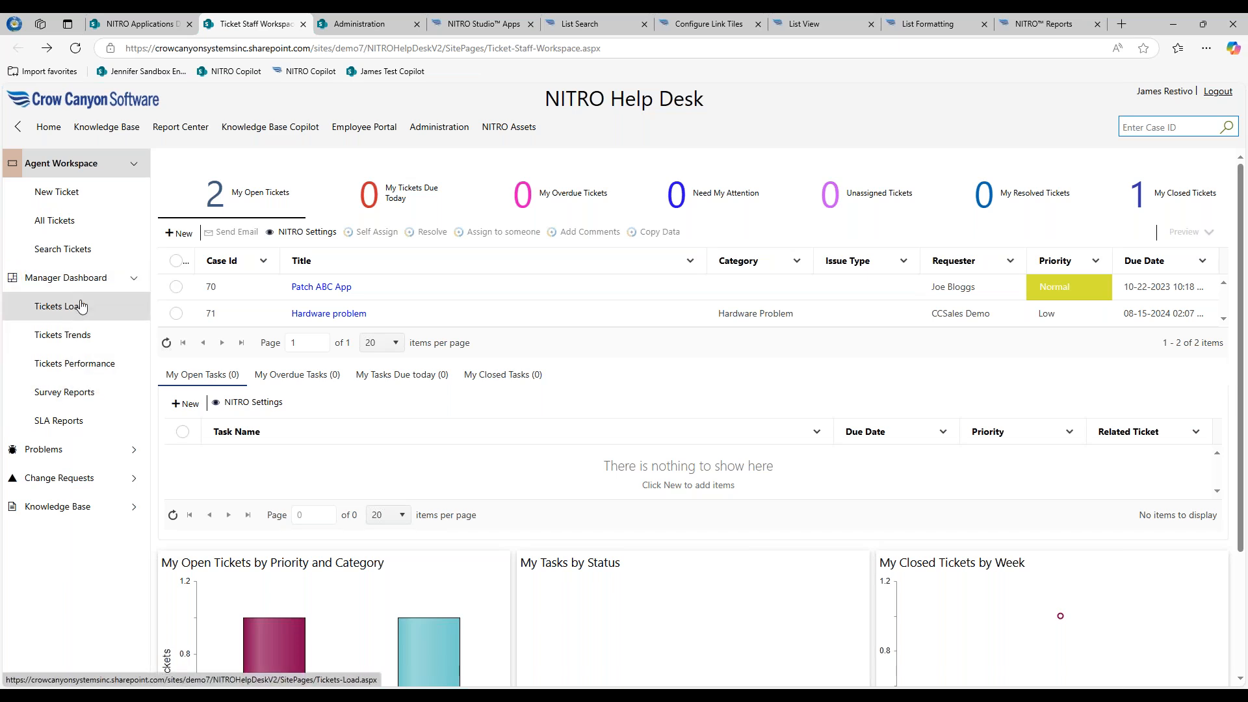
pyautogui.click(117, 277)
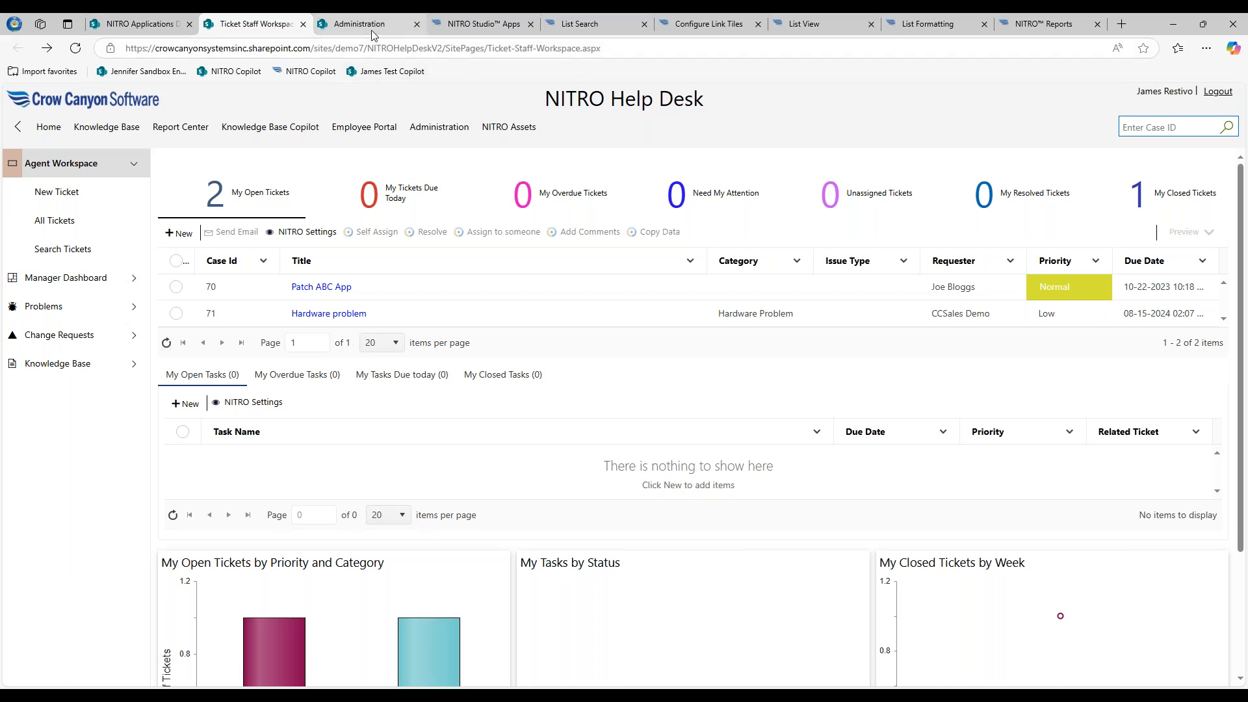
# - Open the site contents from the NITRO Studio apps page and create a new page on the help desk site
pyautogui.moveTo(371, 30)
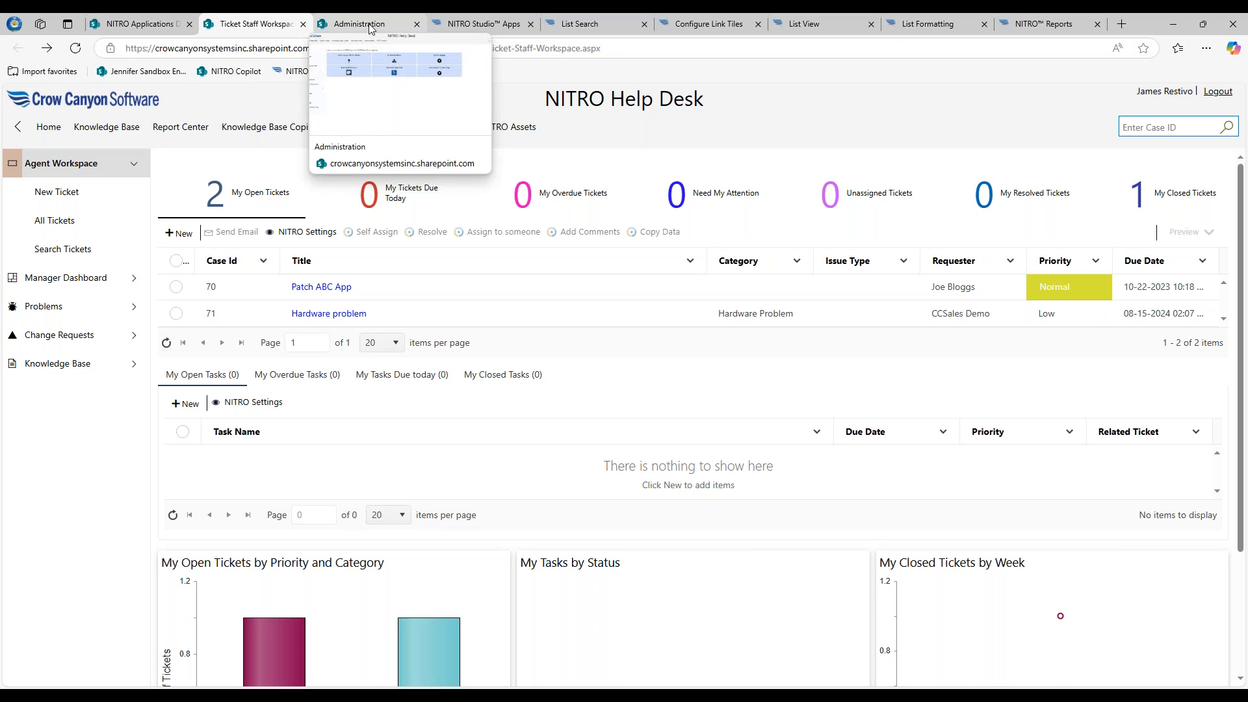
pyautogui.click(369, 24)
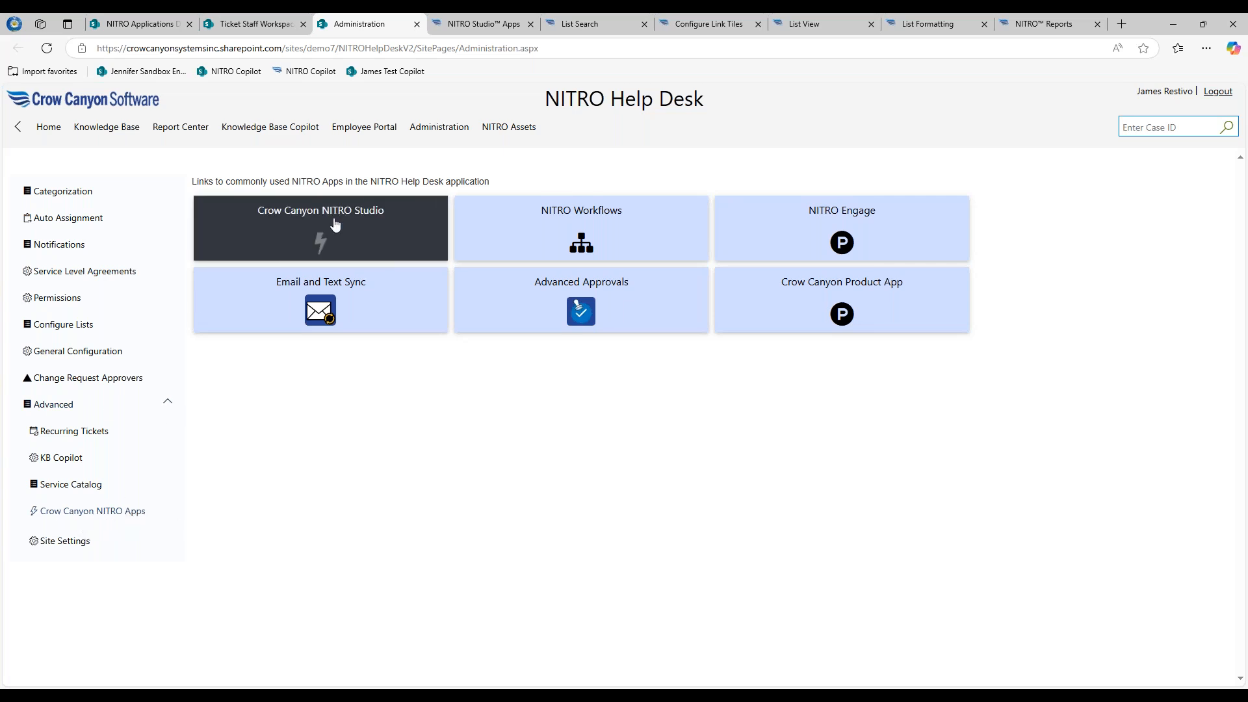
pyautogui.click(482, 23)
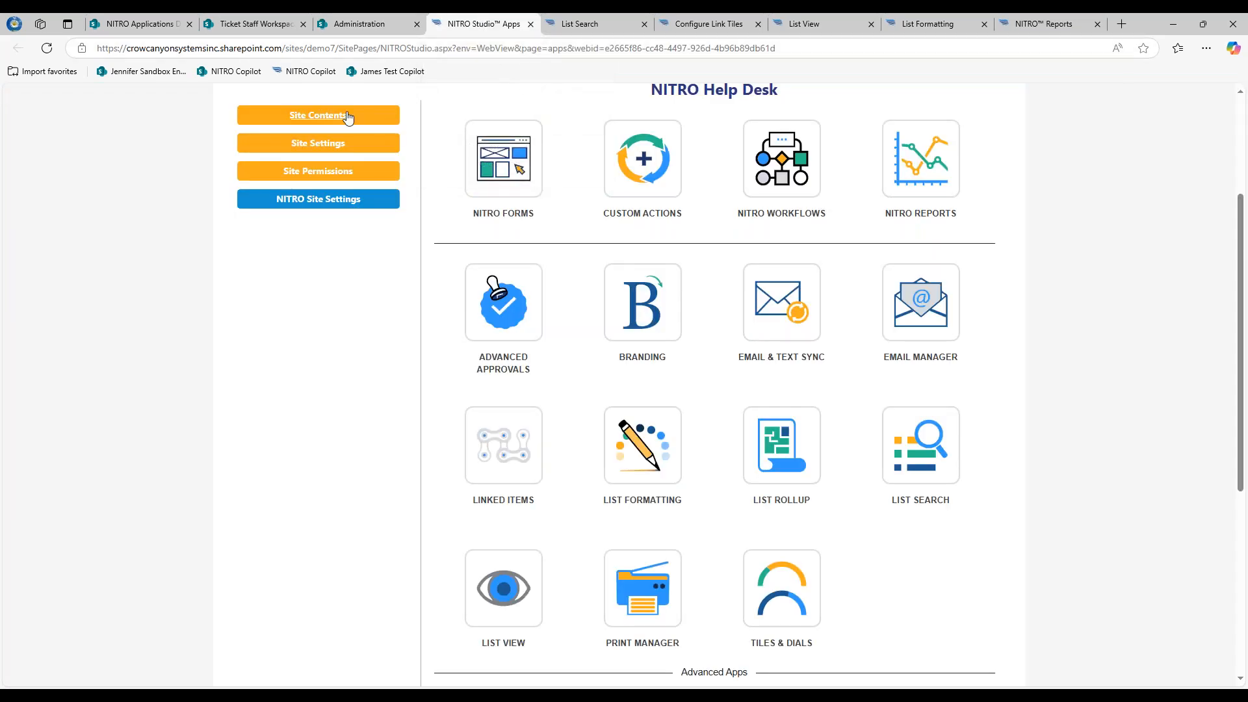
pyautogui.click(344, 115)
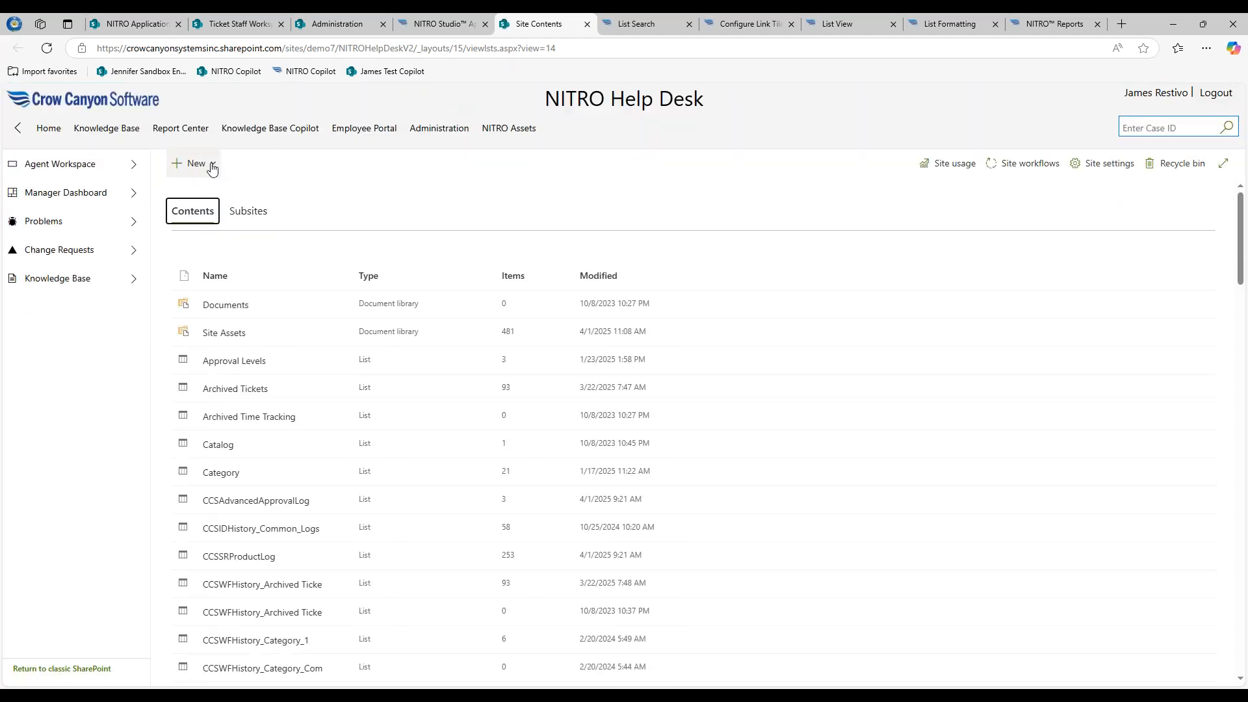
pyautogui.click(212, 167)
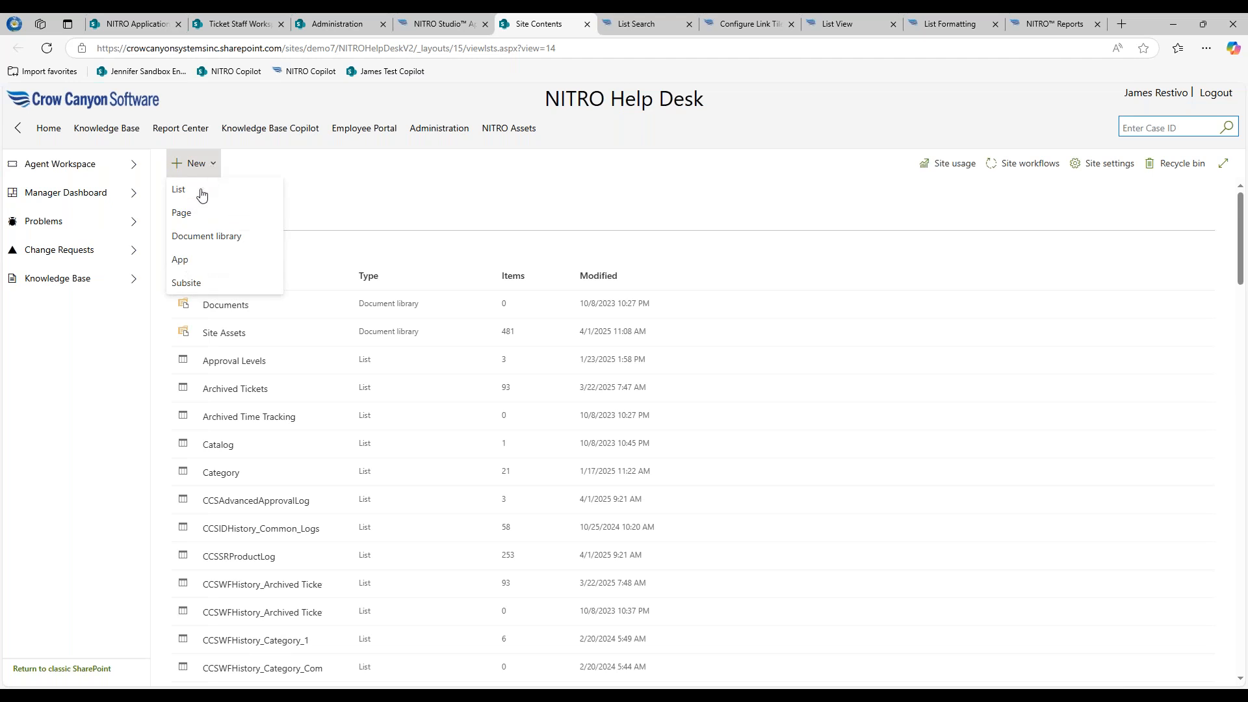
pyautogui.click(193, 216)
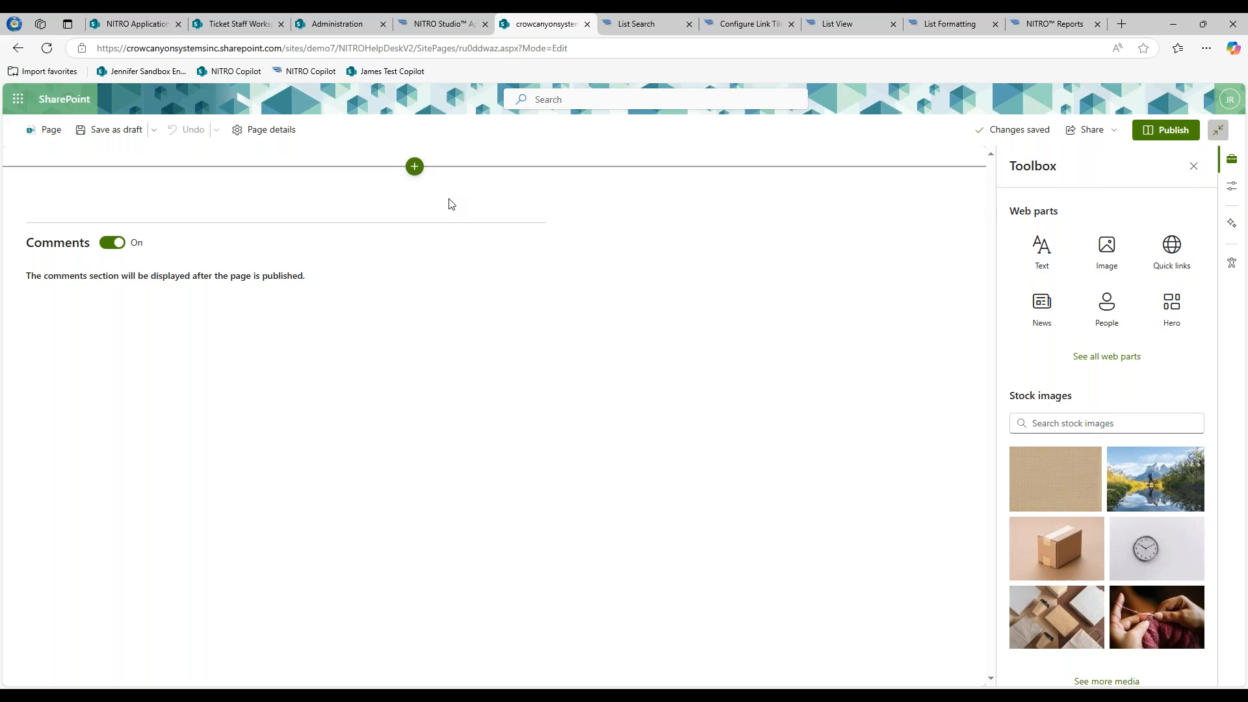
# - Add the Link Tiles - Crow Canyon web part to the blank page
pyautogui.moveTo(414, 174)
pyautogui.click(414, 168)
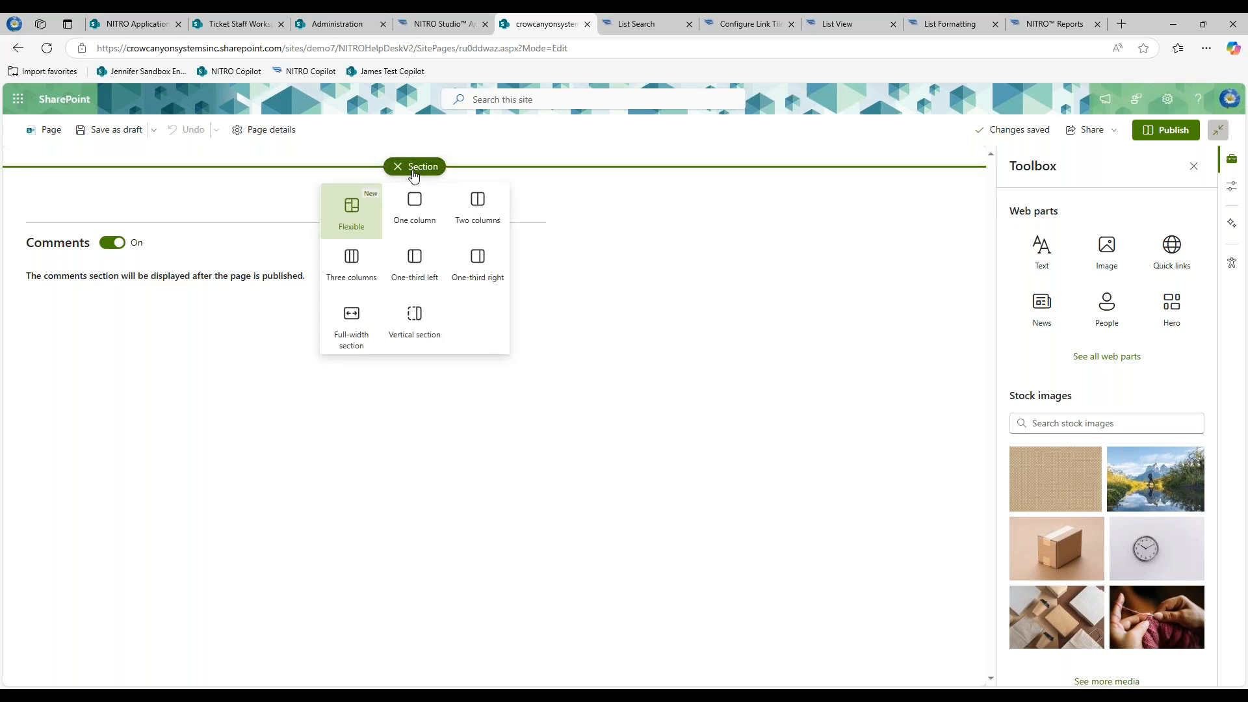
pyautogui.click(349, 207)
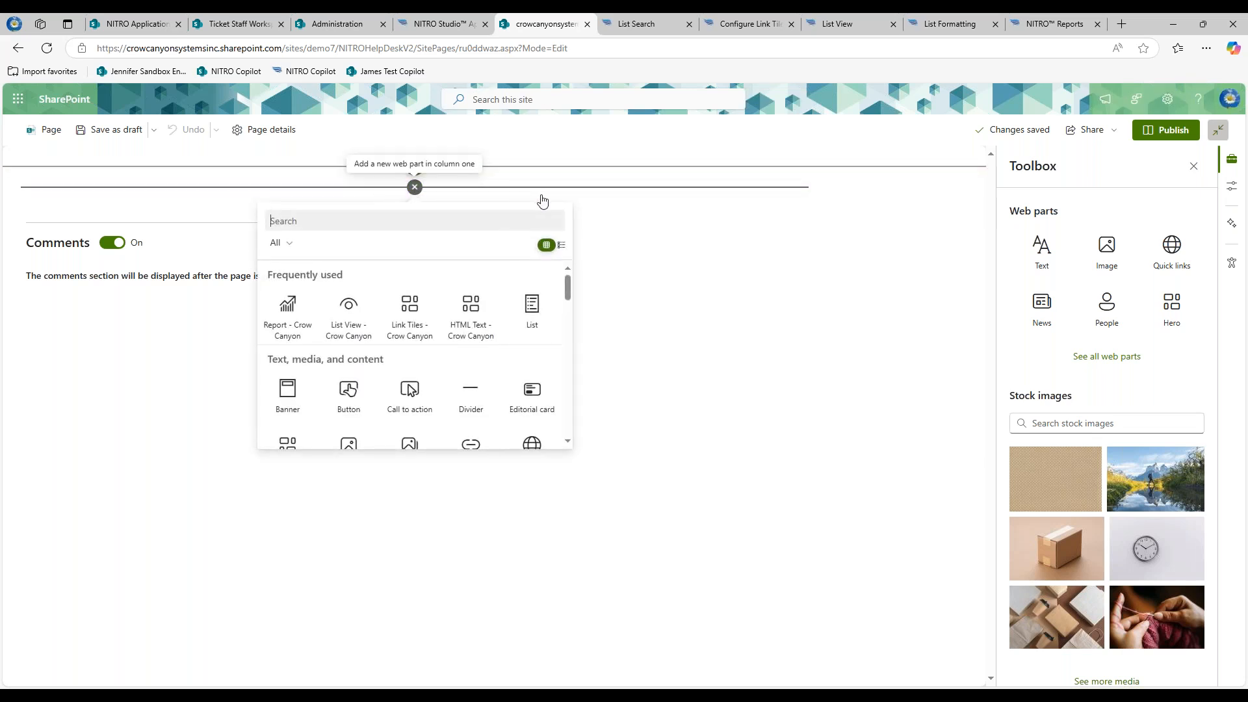
pyautogui.click(583, 137)
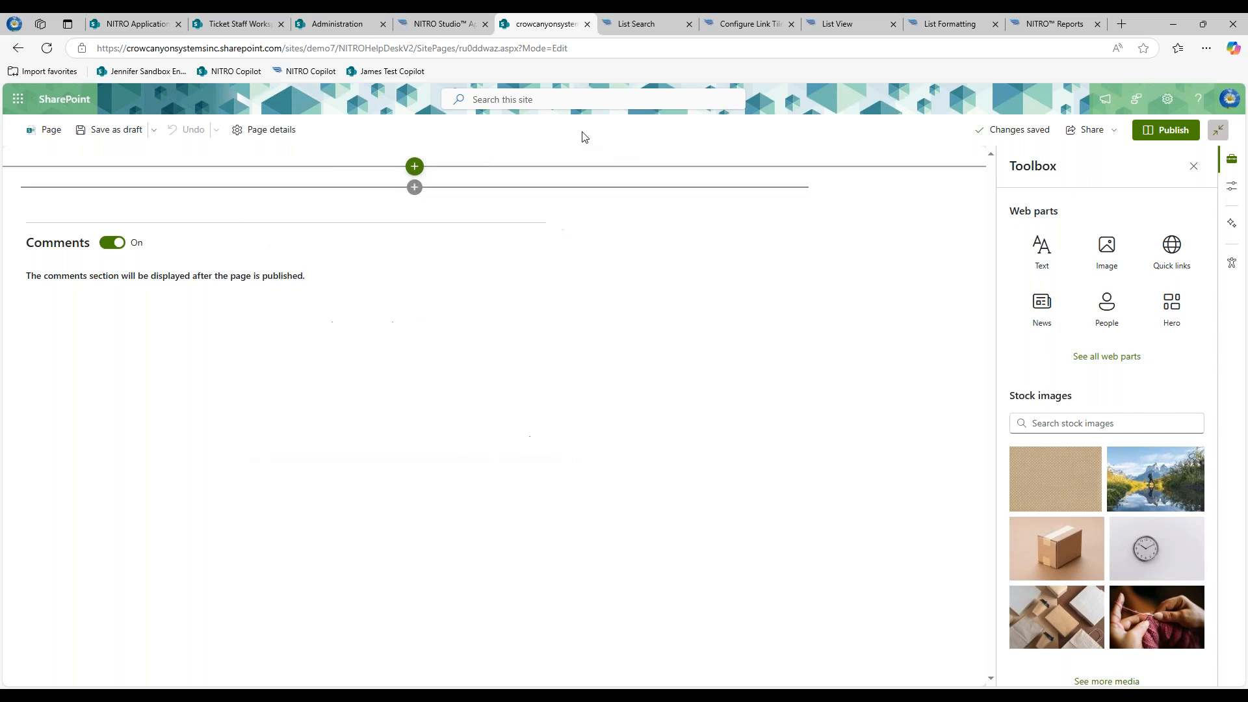
pyautogui.click(414, 187)
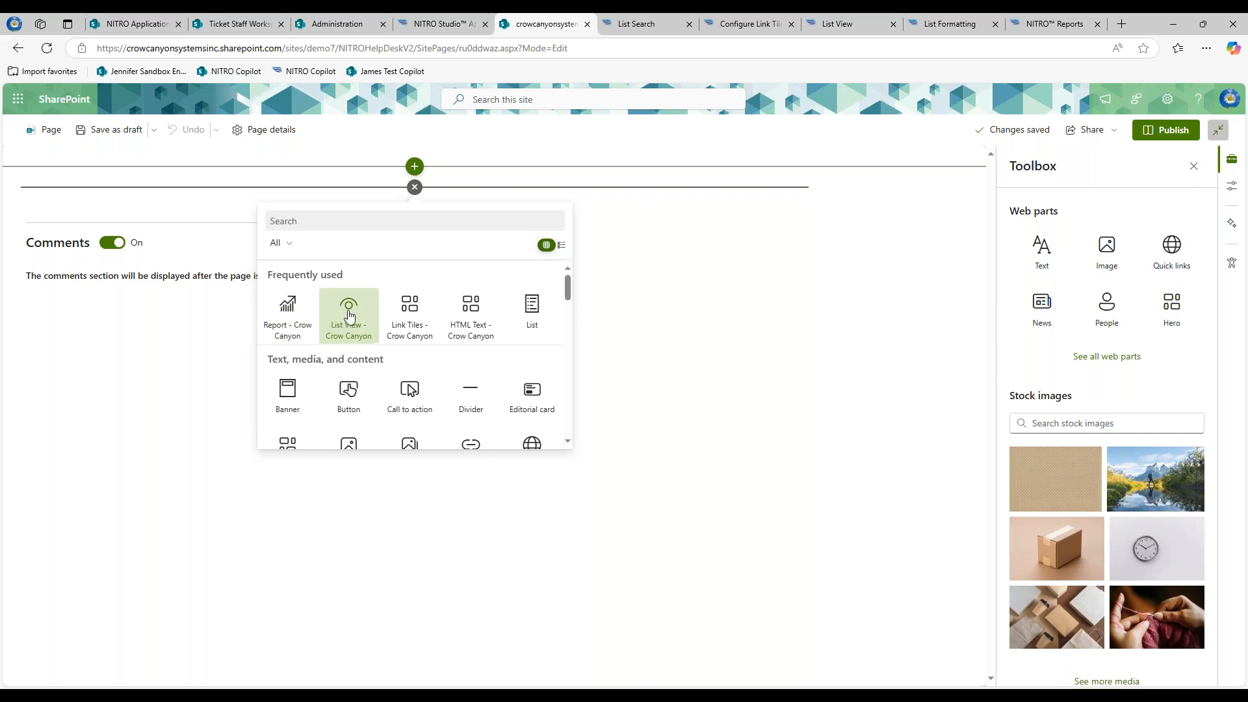
pyautogui.click(410, 312)
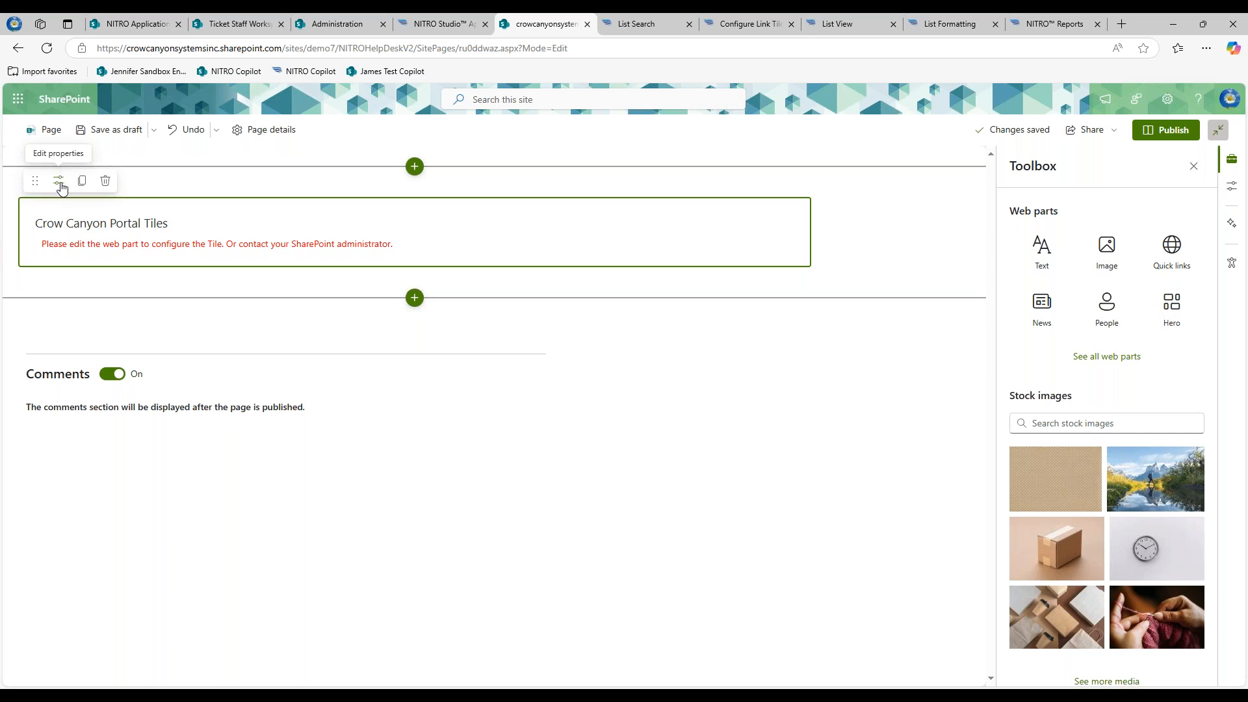
# - Set the link tiles web part's group name to Ticket Tiles
pyautogui.click(59, 186)
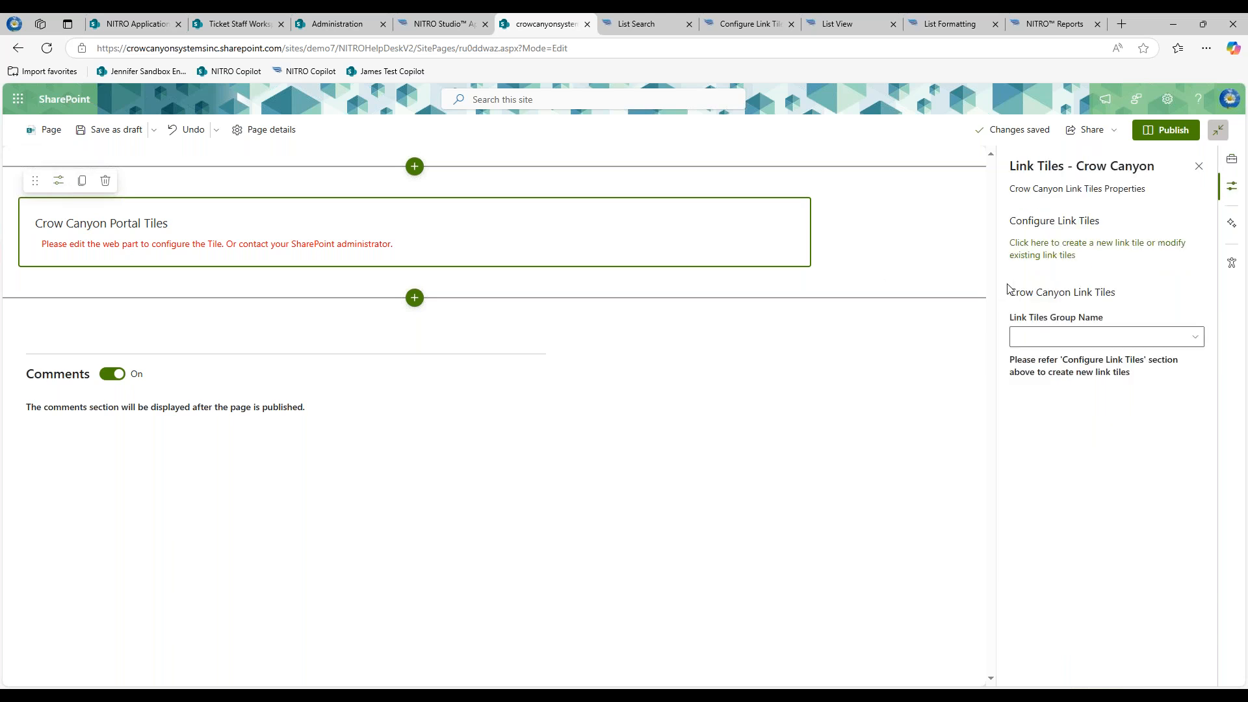
pyautogui.click(1135, 341)
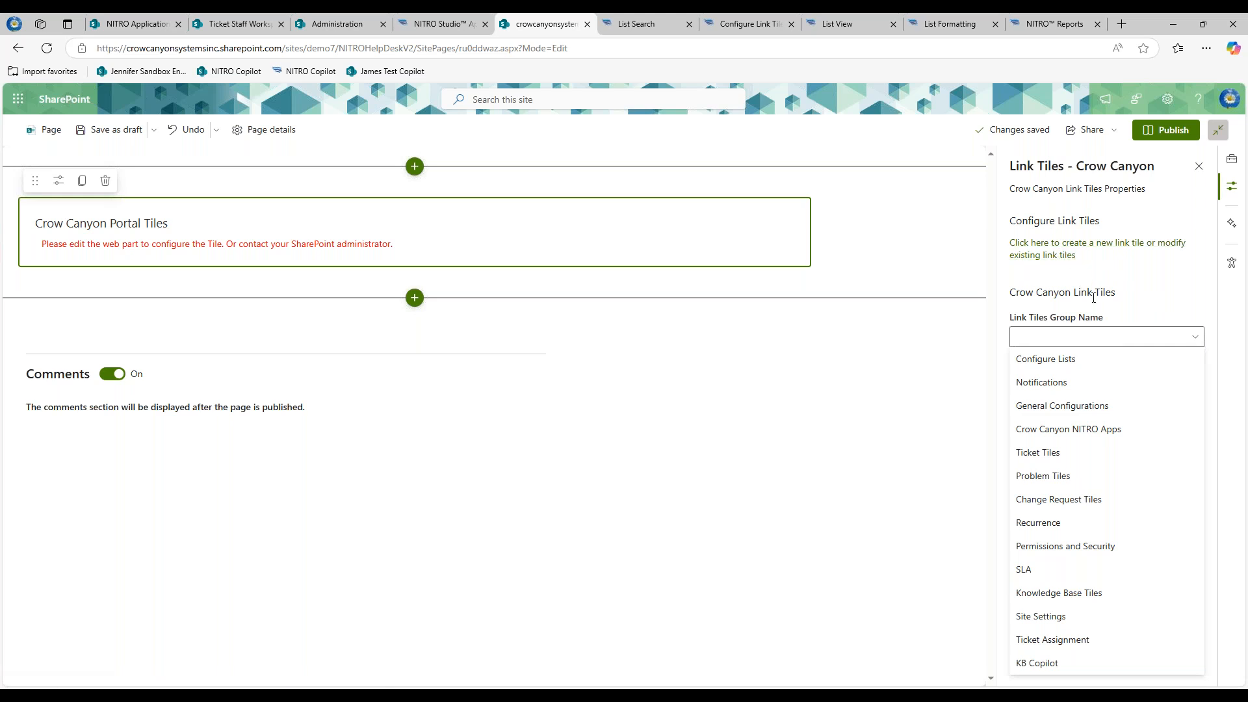
pyautogui.click(1080, 454)
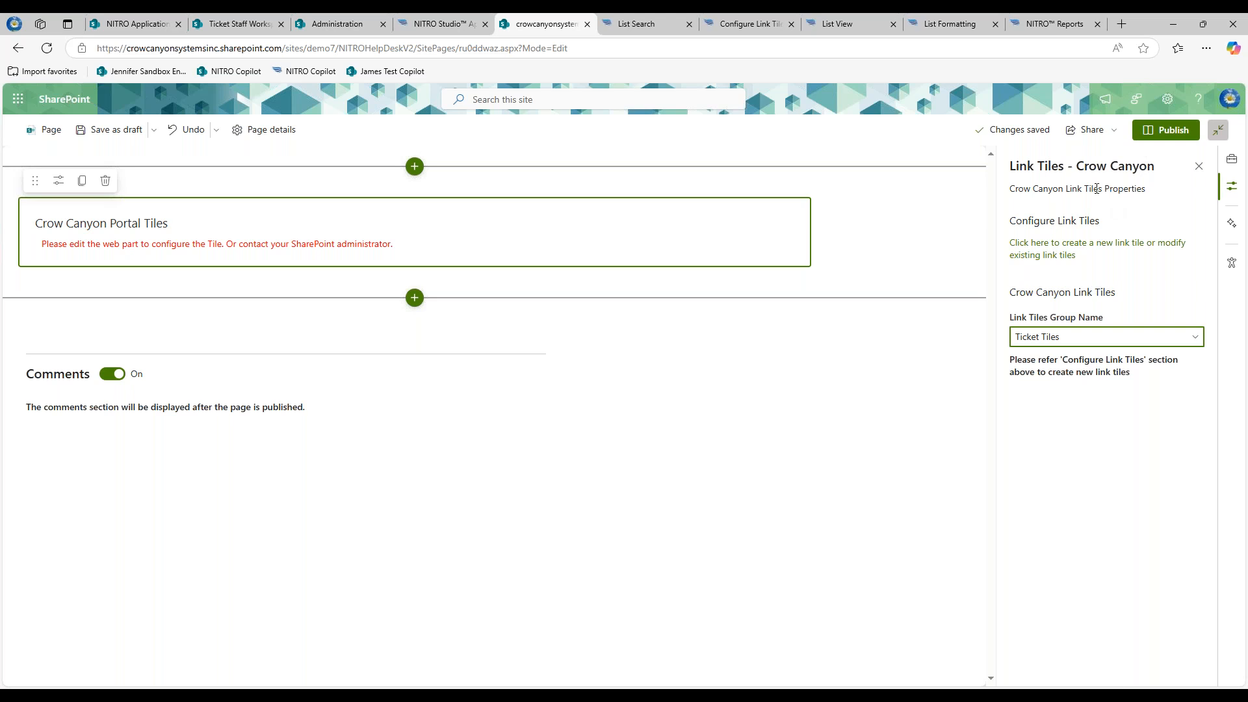
# - Title the page ExampleDashboard and save it as a draft
pyautogui.click(1157, 137)
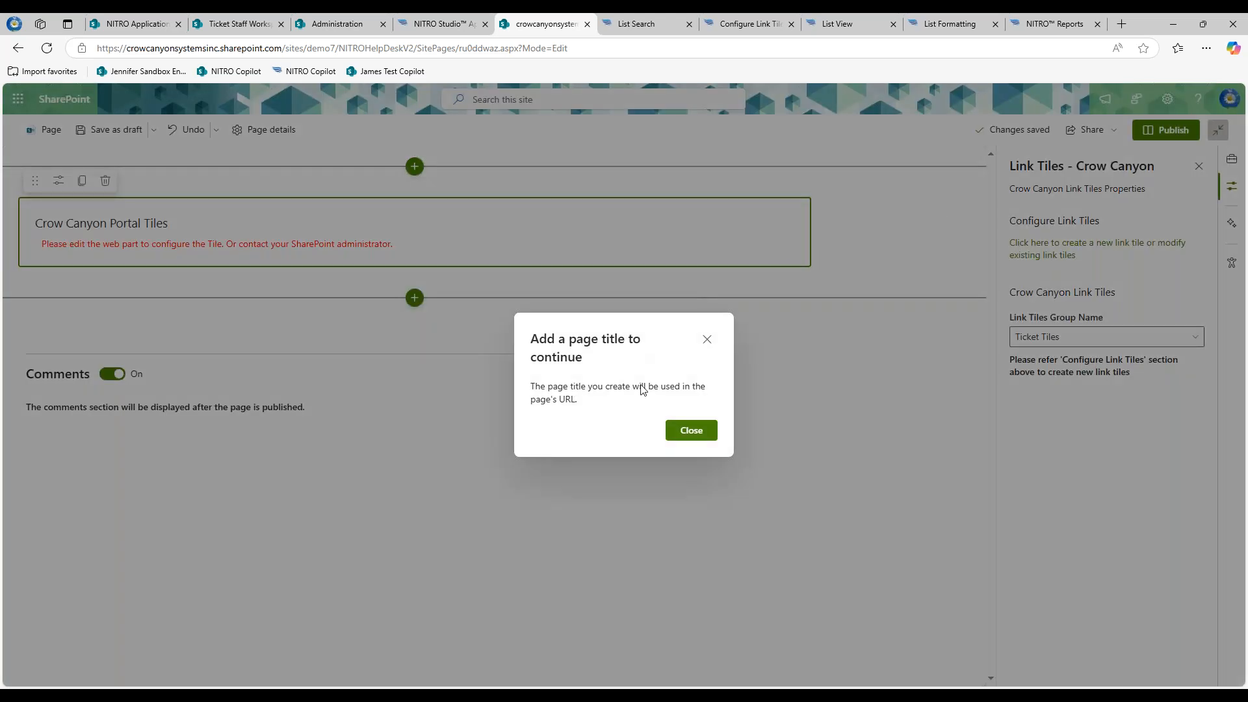
pyautogui.click(706, 339)
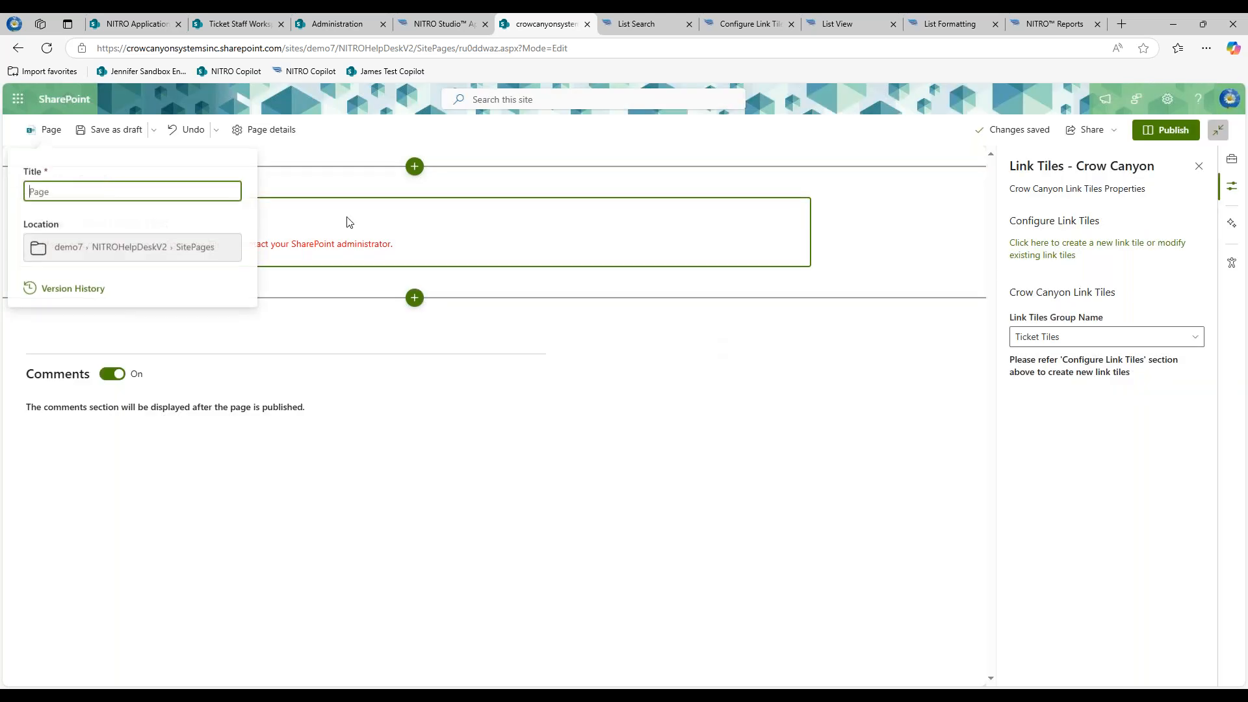
pyautogui.write('Exmaple')
pyautogui.press('BackSpace')
pyautogui.press('BackSpace')
pyautogui.press('BackSpace')
pyautogui.write('ampleDashboard')
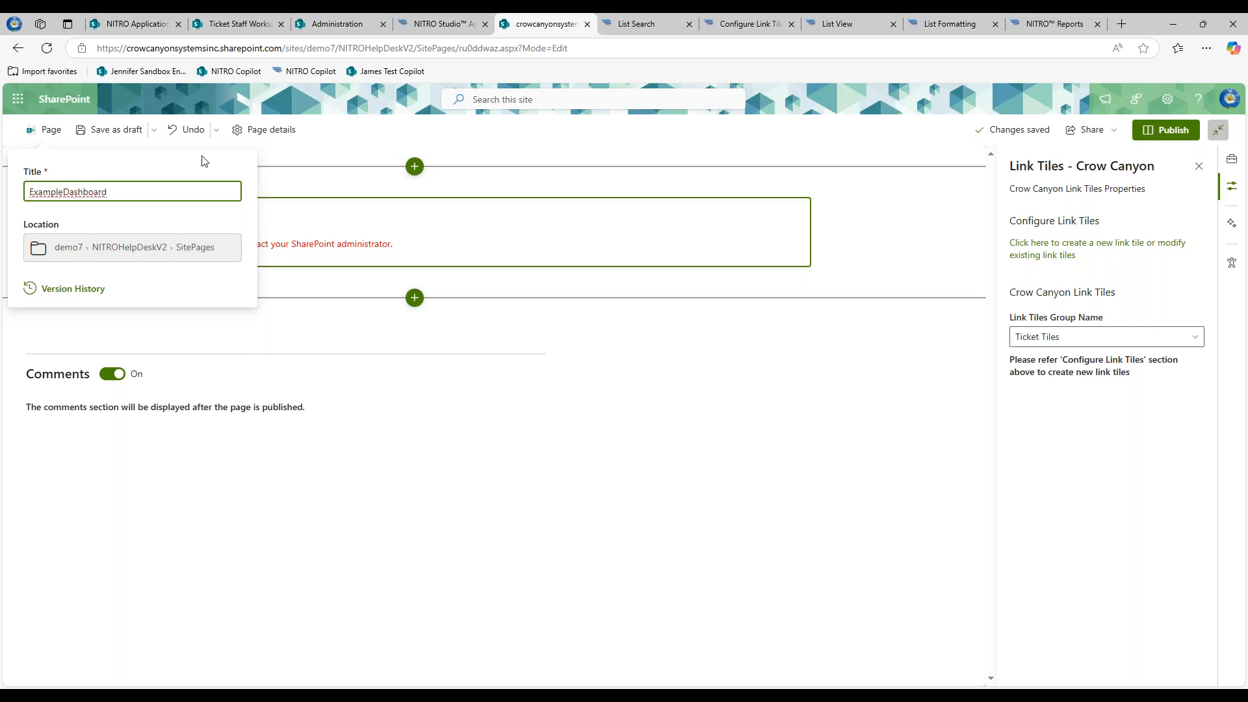
pyautogui.click(291, 166)
pyautogui.click(160, 135)
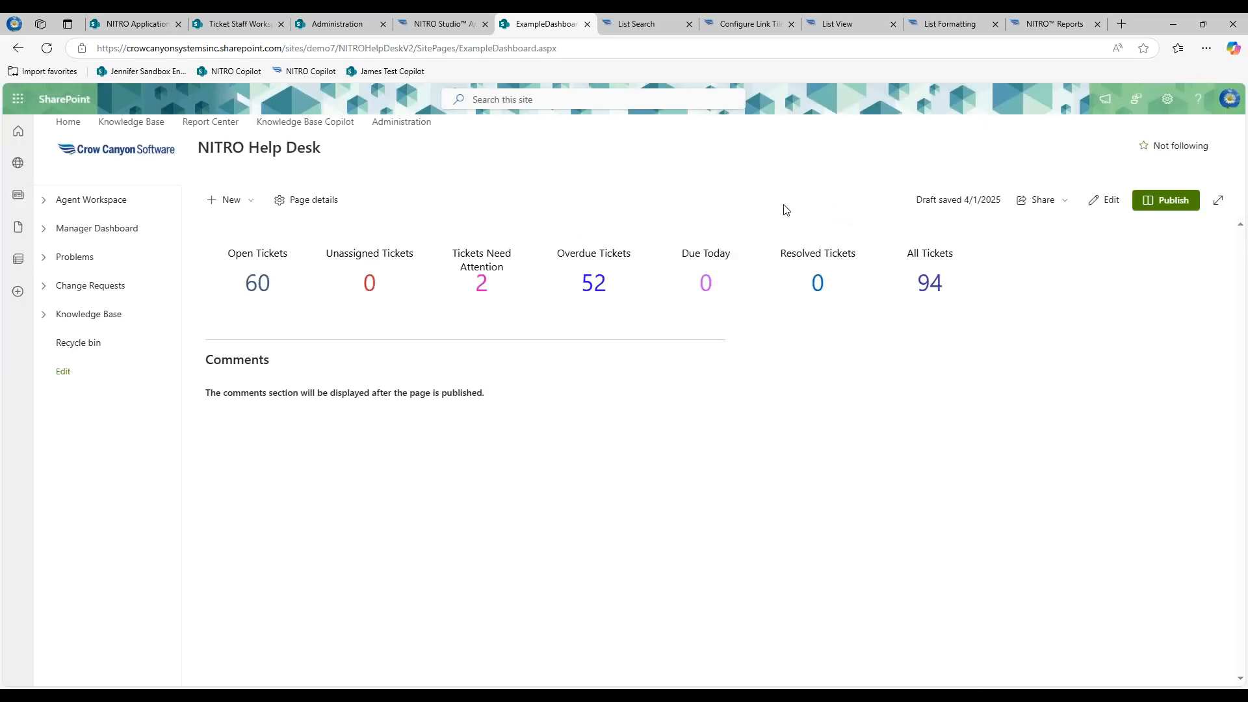
# - Reopen ExampleDashboard for editing and add a List View - Crow Canyon web part below the ticket tiles
pyautogui.click(1107, 200)
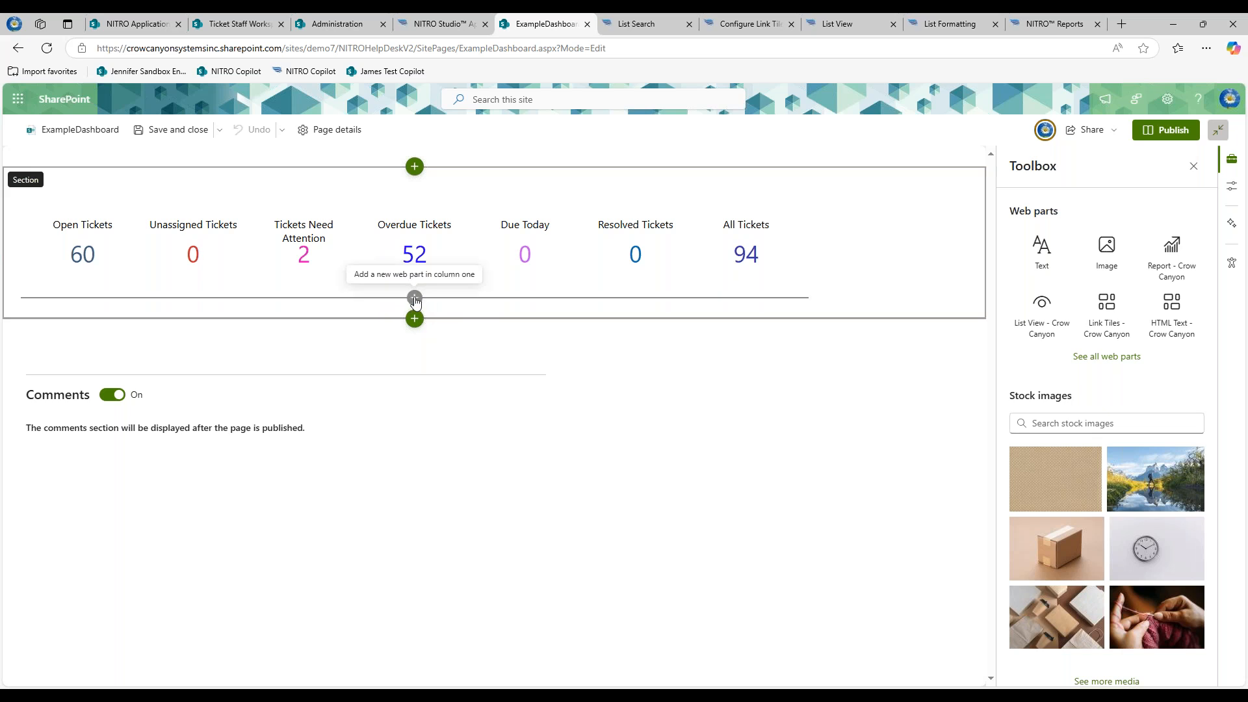
pyautogui.click(415, 299)
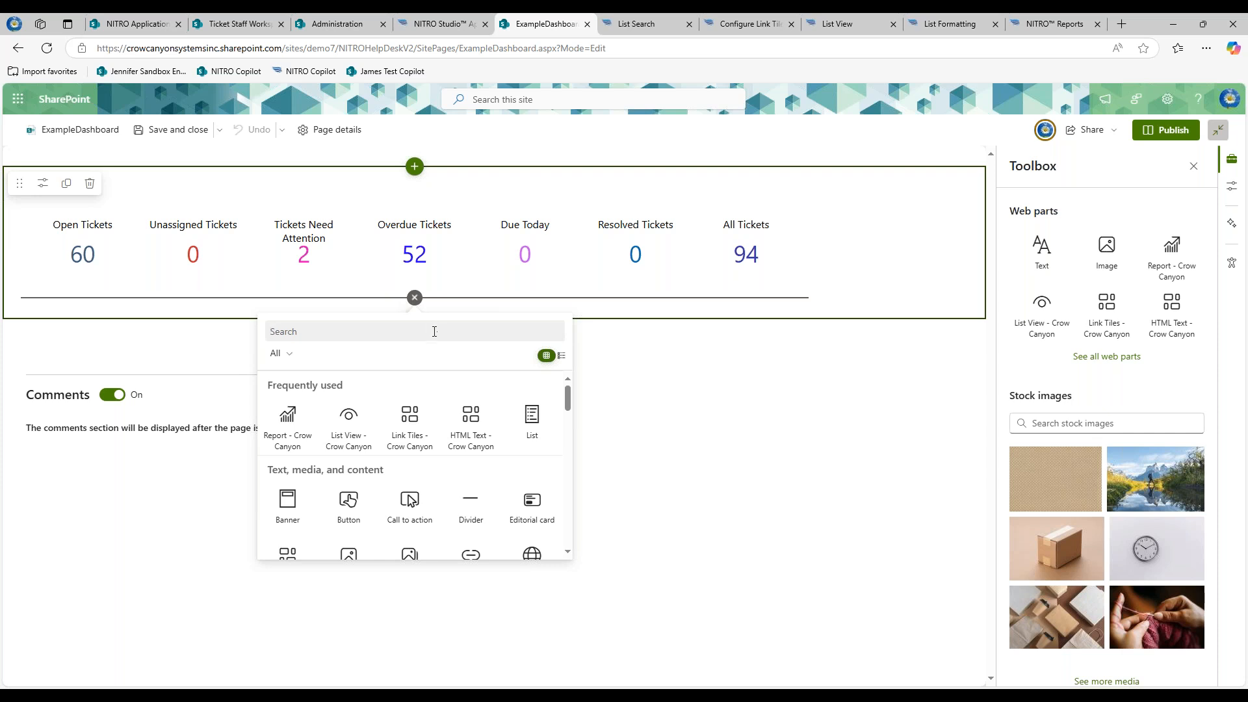
pyautogui.click(338, 435)
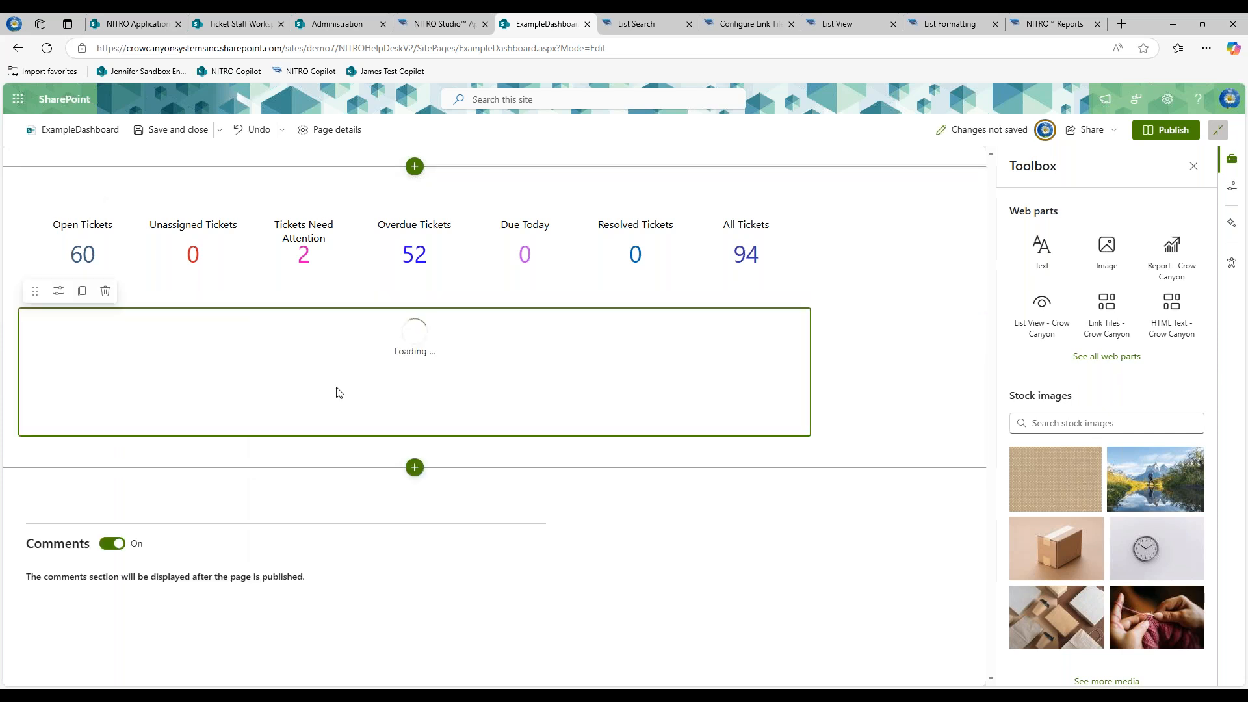
# - Set the list view web part to All Tickets, publish the page, and dismiss the page-sharing suggestions
pyautogui.click(59, 292)
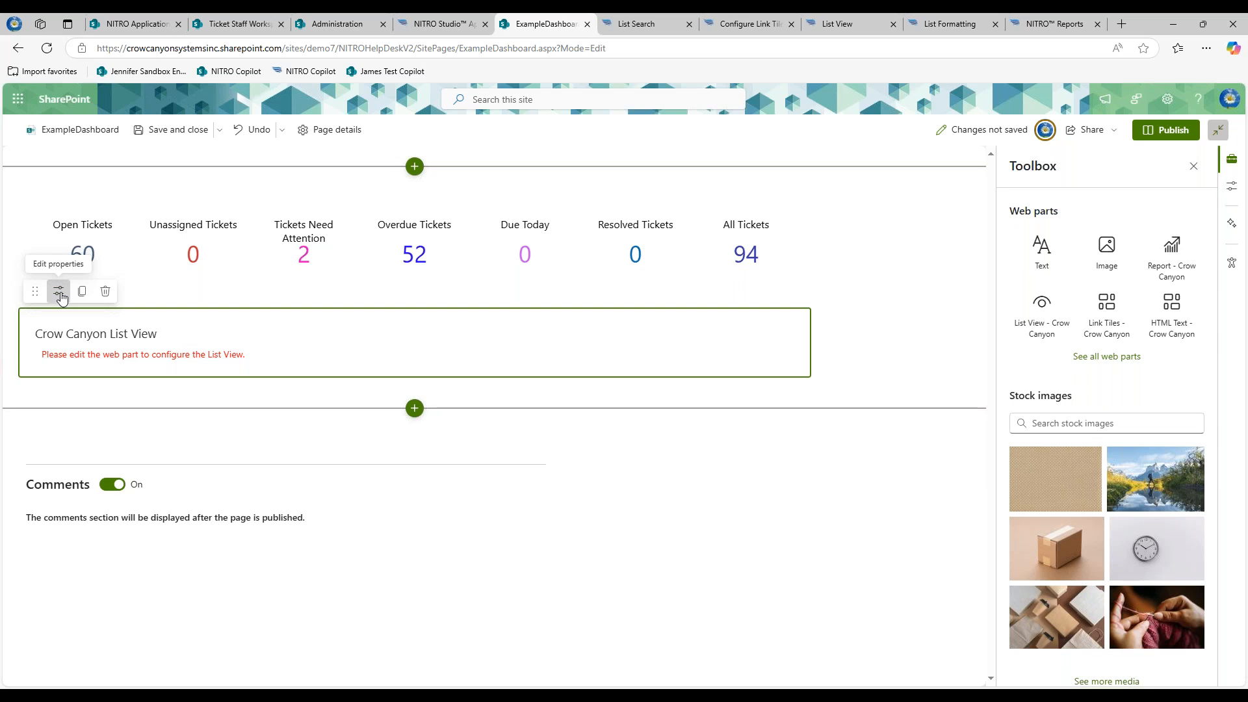
pyautogui.click(1048, 344)
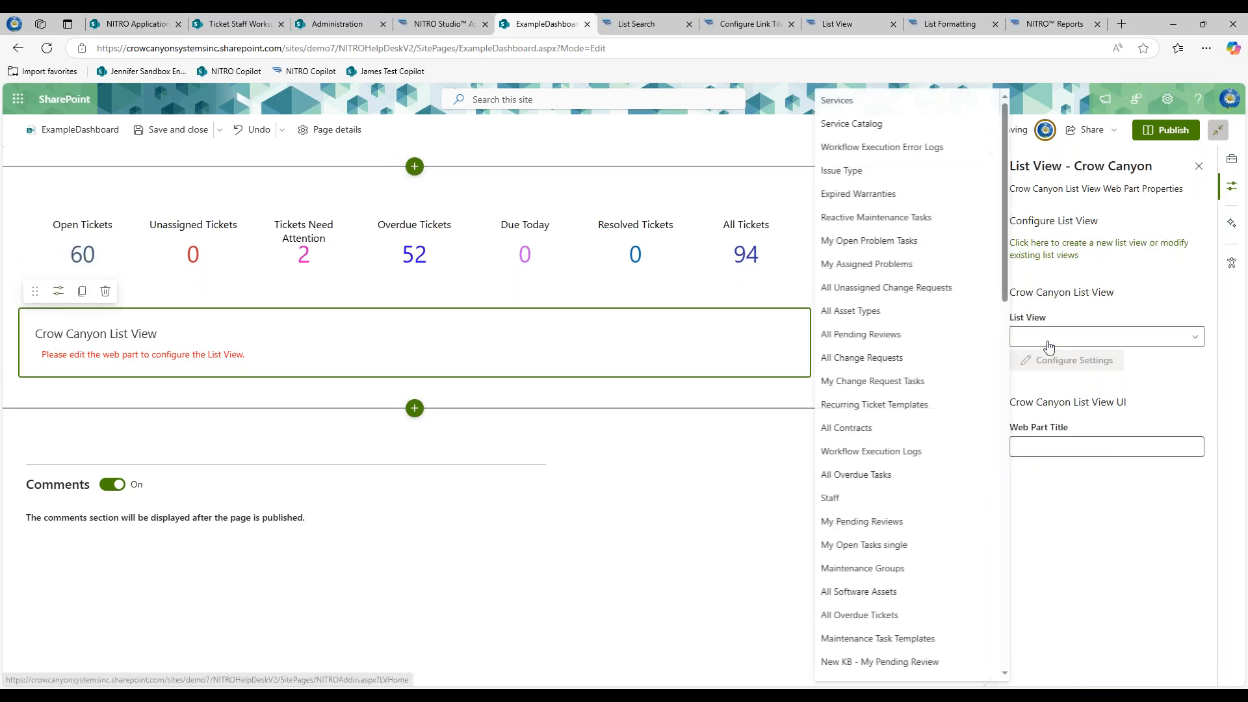
pyautogui.scroll(-3, 1002, 262)
pyautogui.moveTo(1008, 367); pyautogui.dragTo(1011, 406)
pyautogui.click(868, 295)
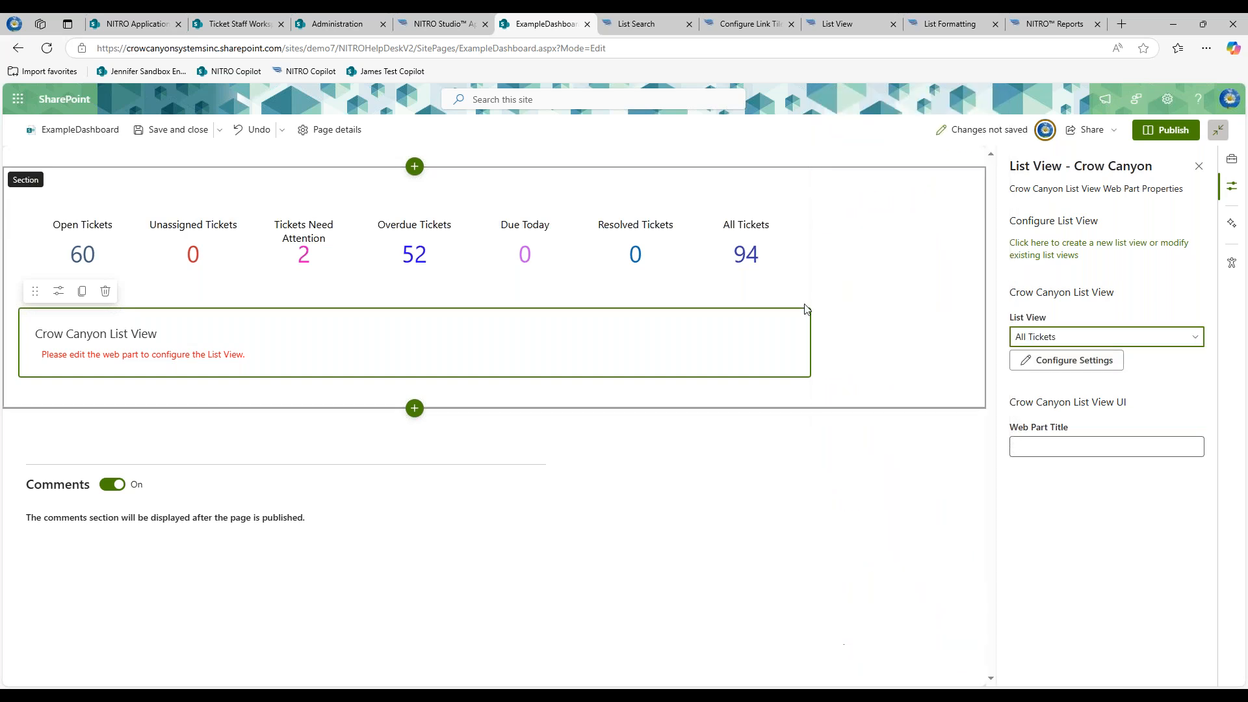
pyautogui.click(1164, 130)
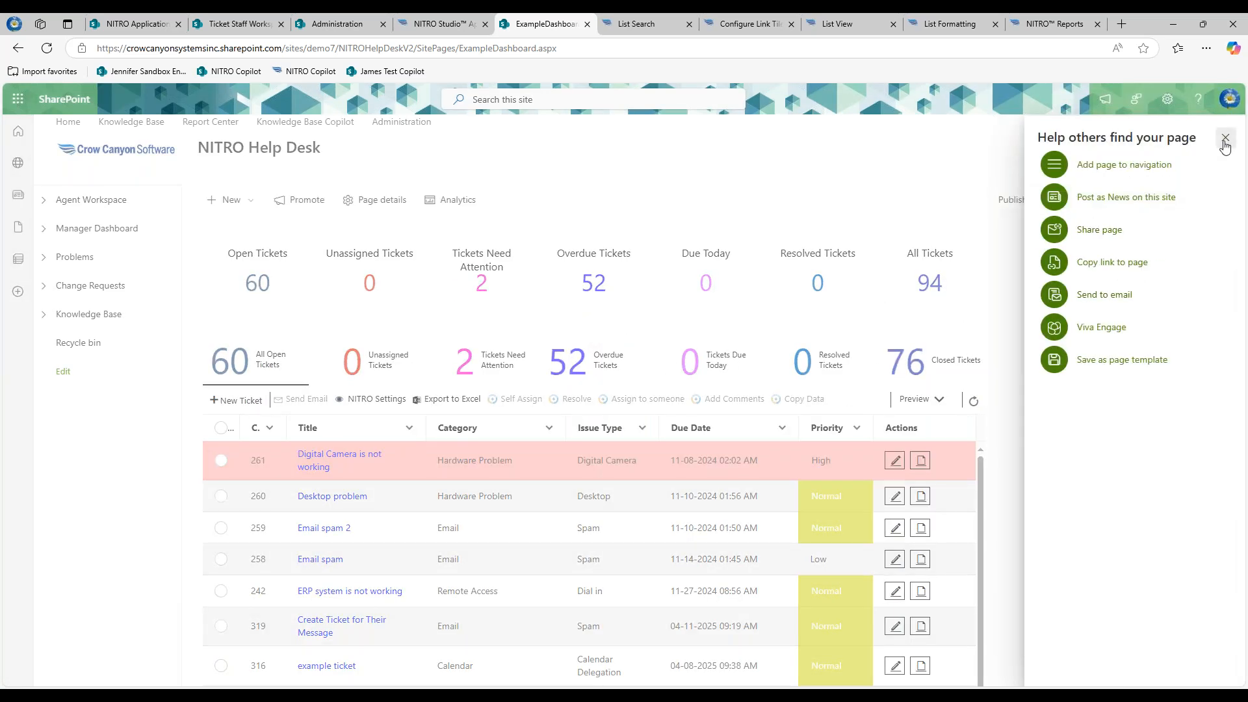
pyautogui.click(1225, 139)
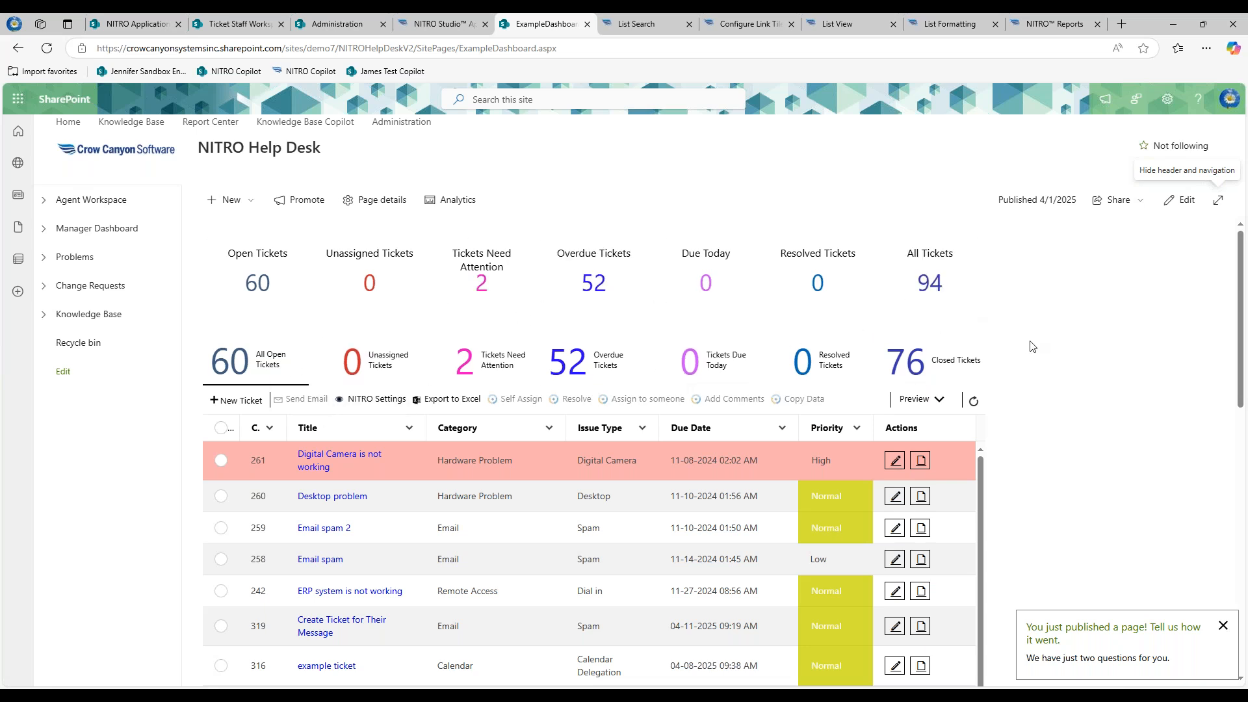
# - Reopen the published page for editing and delete the All Tickets list view web part
pyautogui.click(1177, 201)
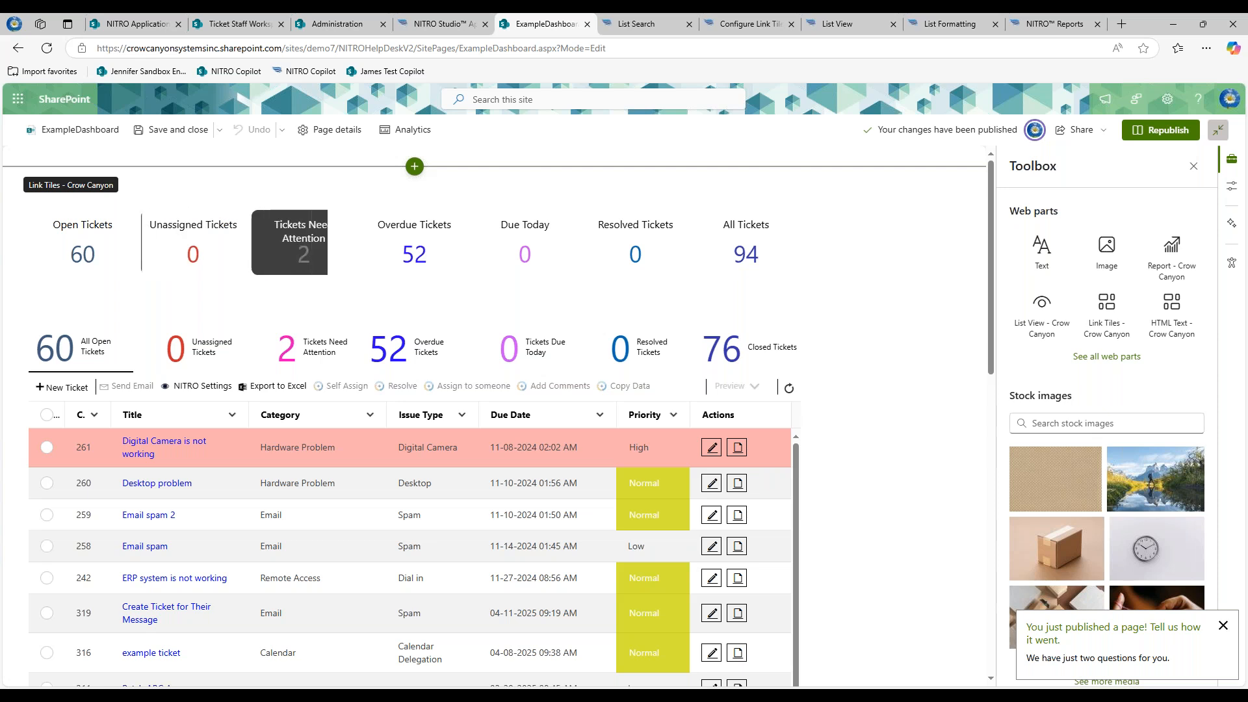
pyautogui.click(358, 318)
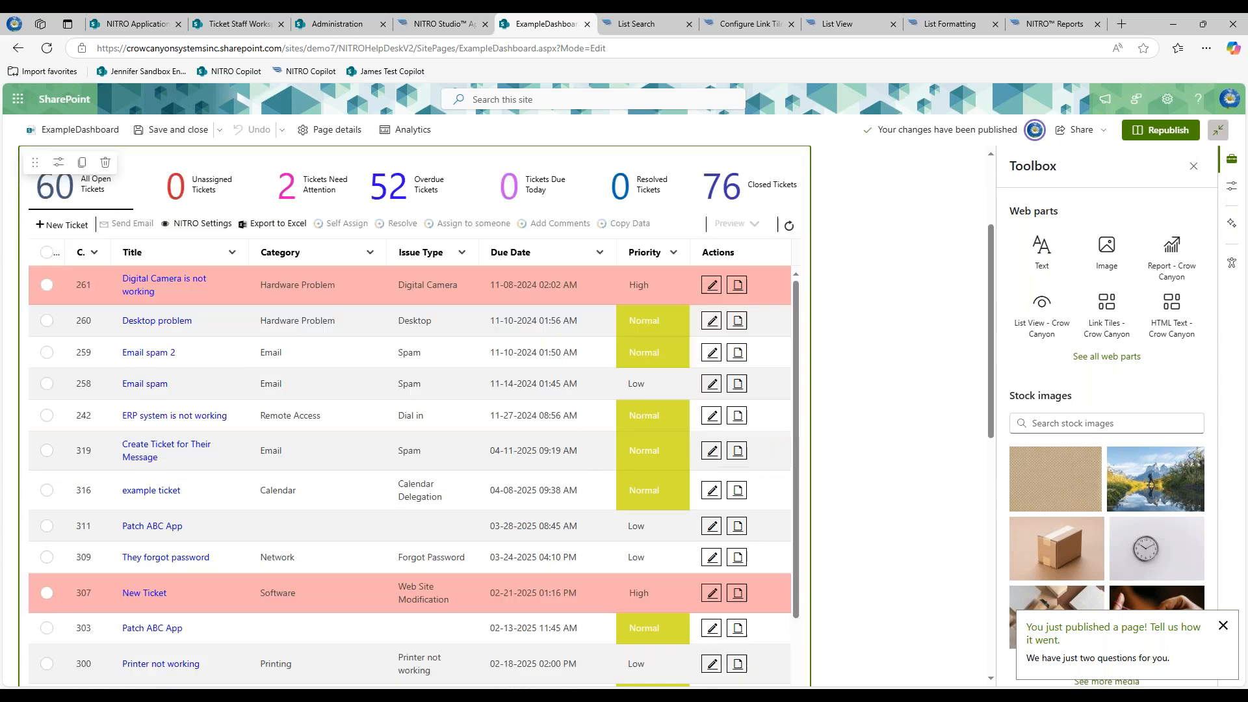
pyautogui.click(105, 162)
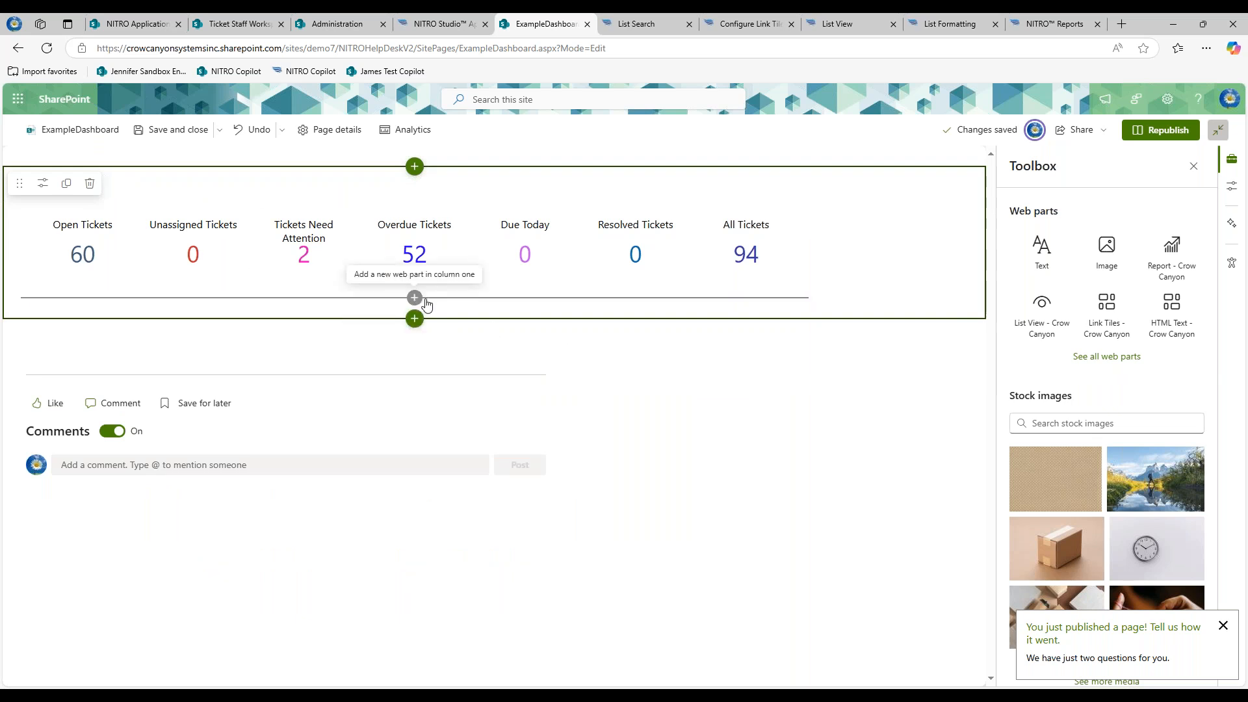
# - Add a Report - Crow Canyon web part below the ticket tiles and open its properties
pyautogui.click(415, 299)
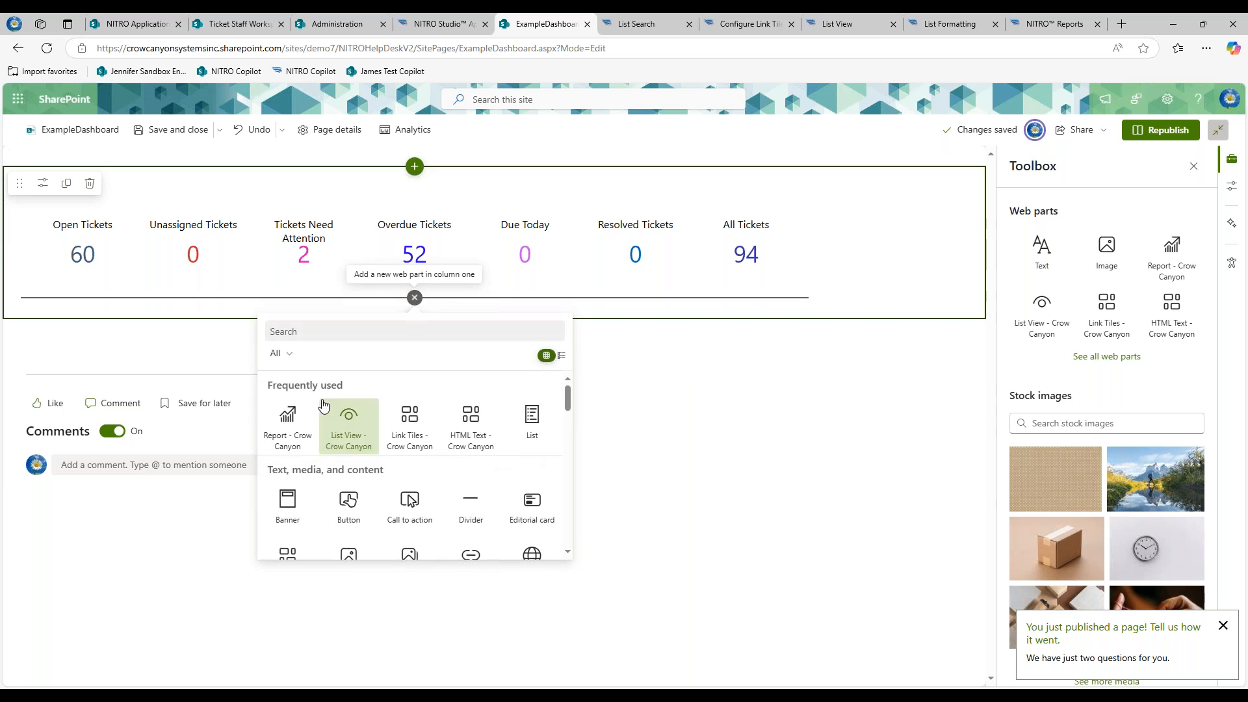
pyautogui.click(287, 426)
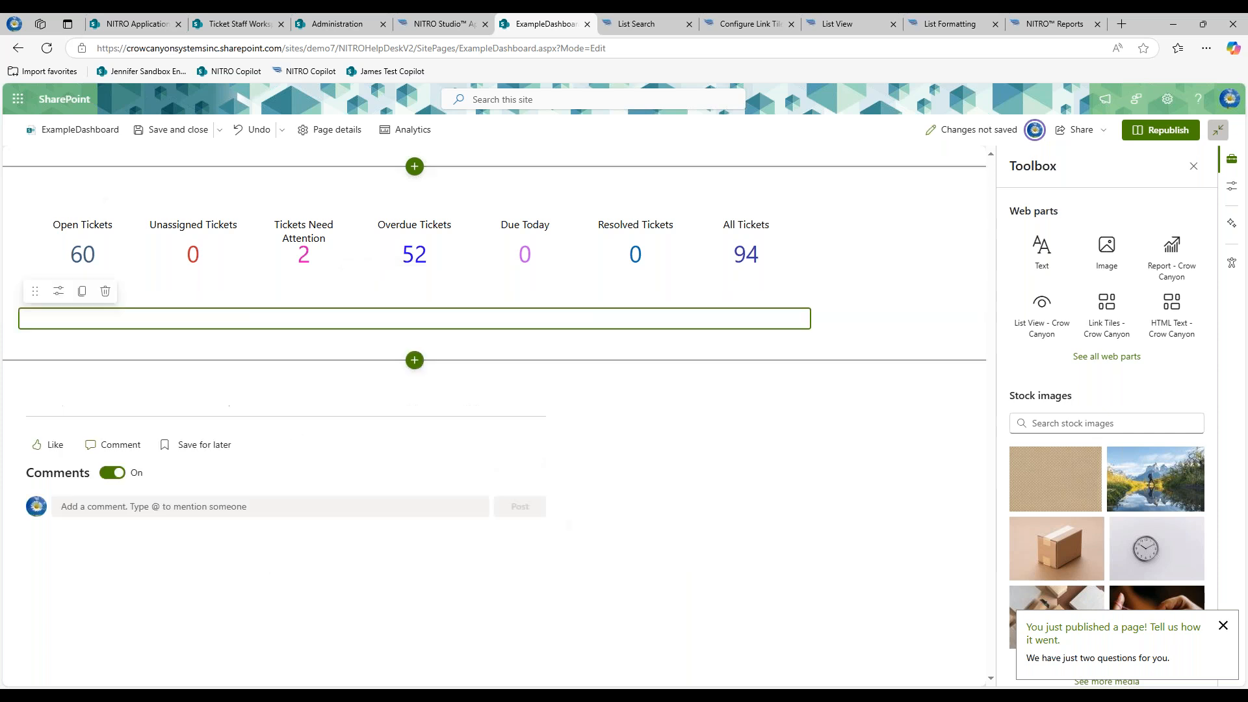
pyautogui.click(59, 294)
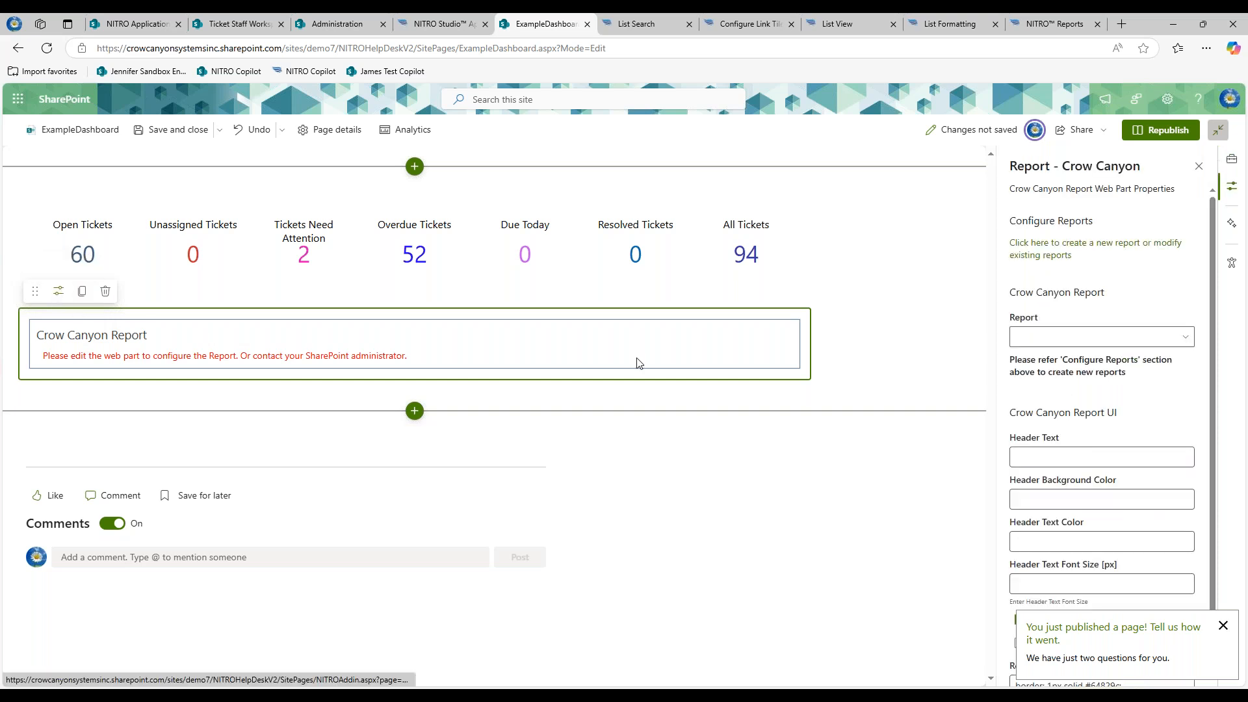
# - Set the report web part to the Average Time Taken by Staff to Resolve report and republish the page
pyautogui.click(1181, 339)
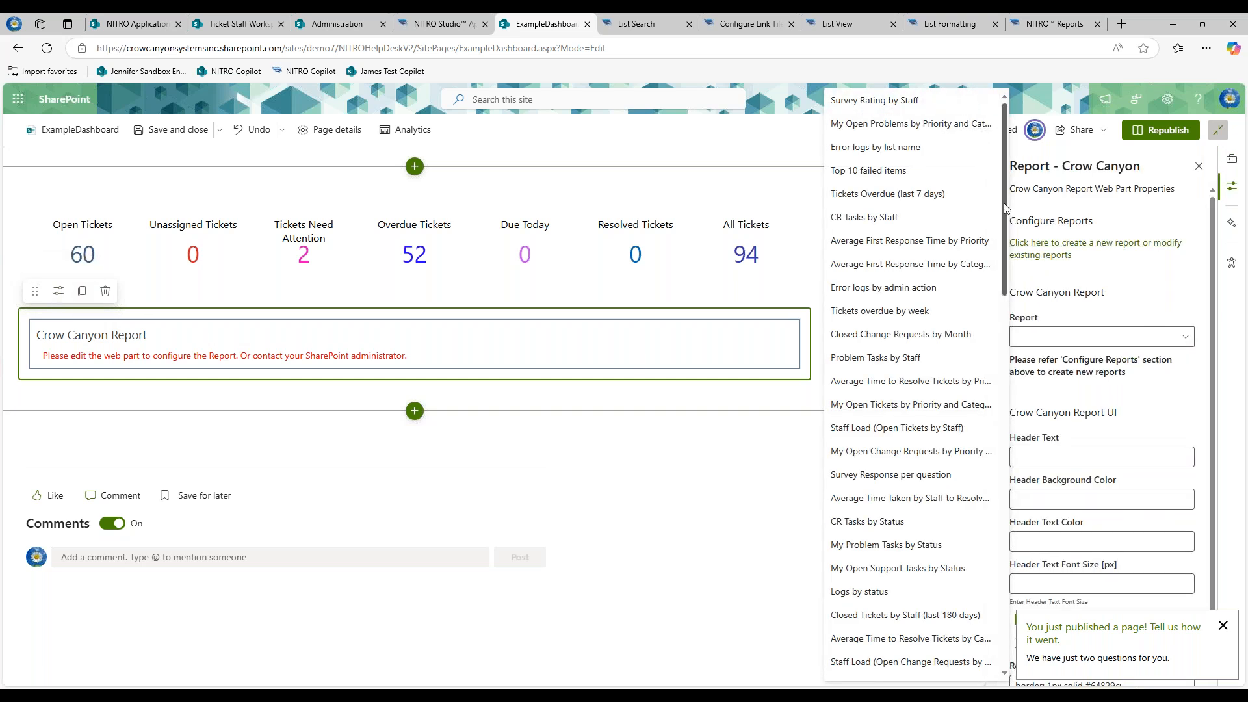
pyautogui.moveTo(1006, 208); pyautogui.dragTo(990, 463)
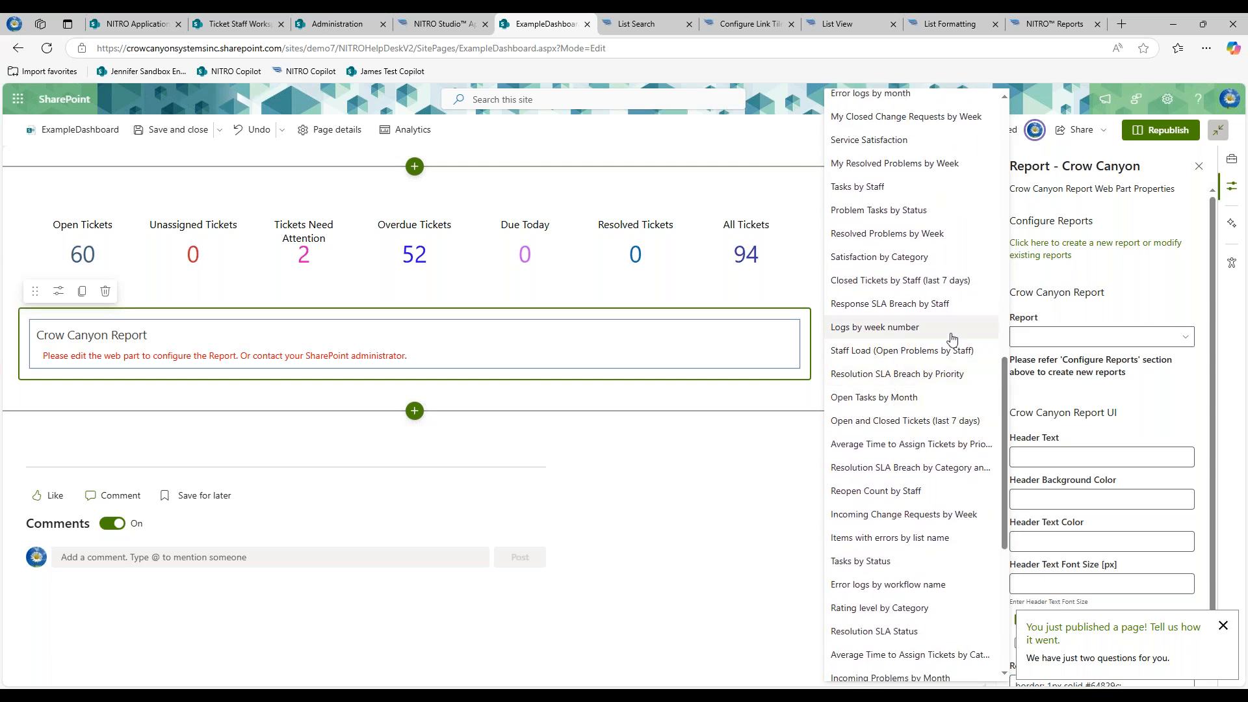
pyautogui.moveTo(1002, 381); pyautogui.dragTo(998, 532)
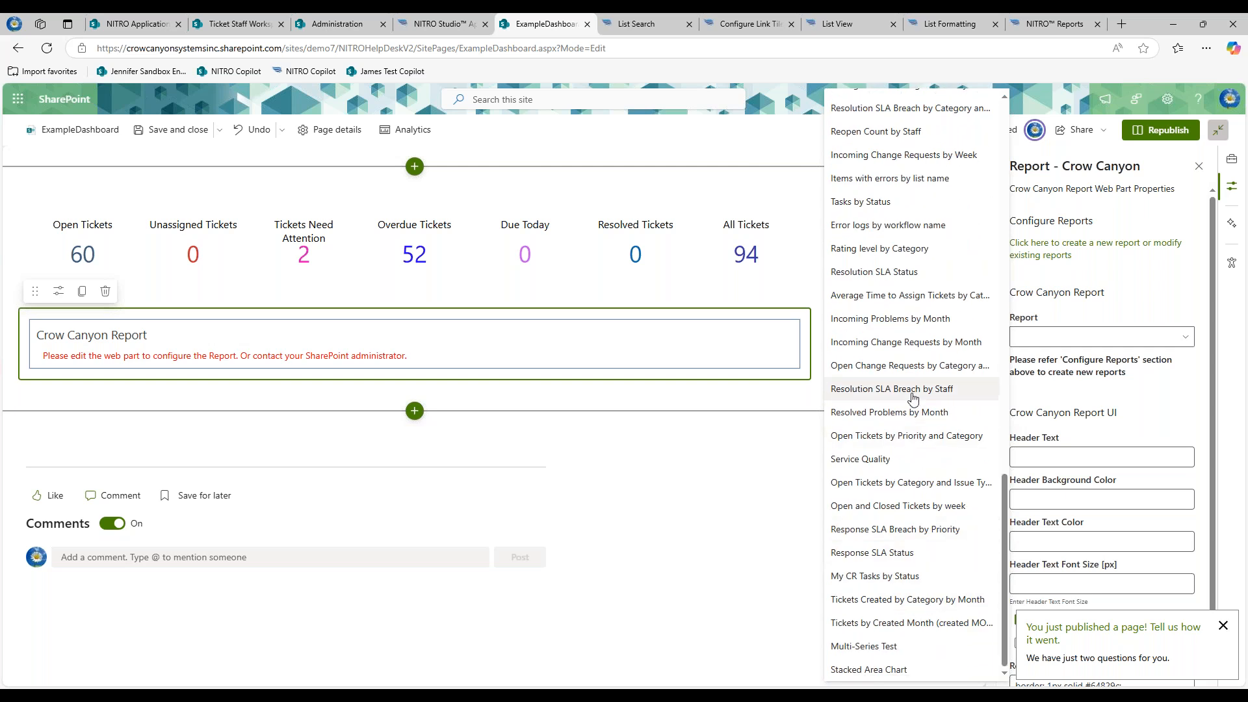
pyautogui.scroll(3, 913, 384)
pyautogui.scroll(3, 913, 361)
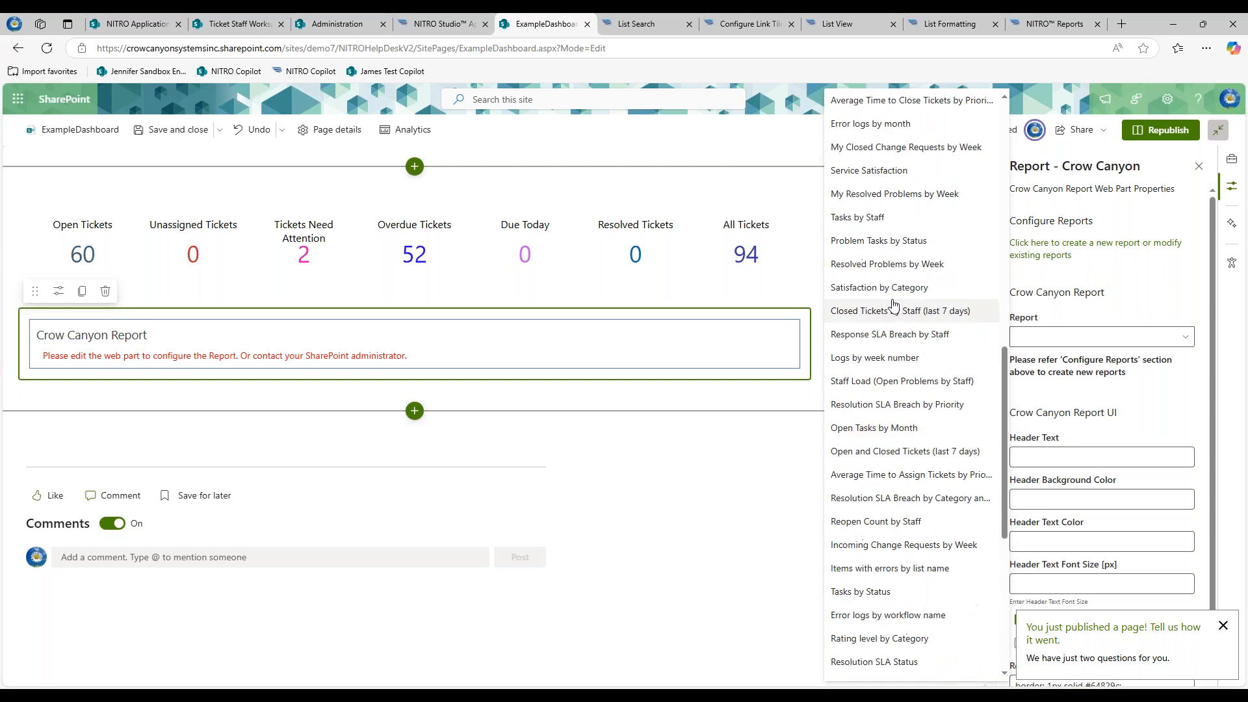
pyautogui.scroll(3, 893, 311)
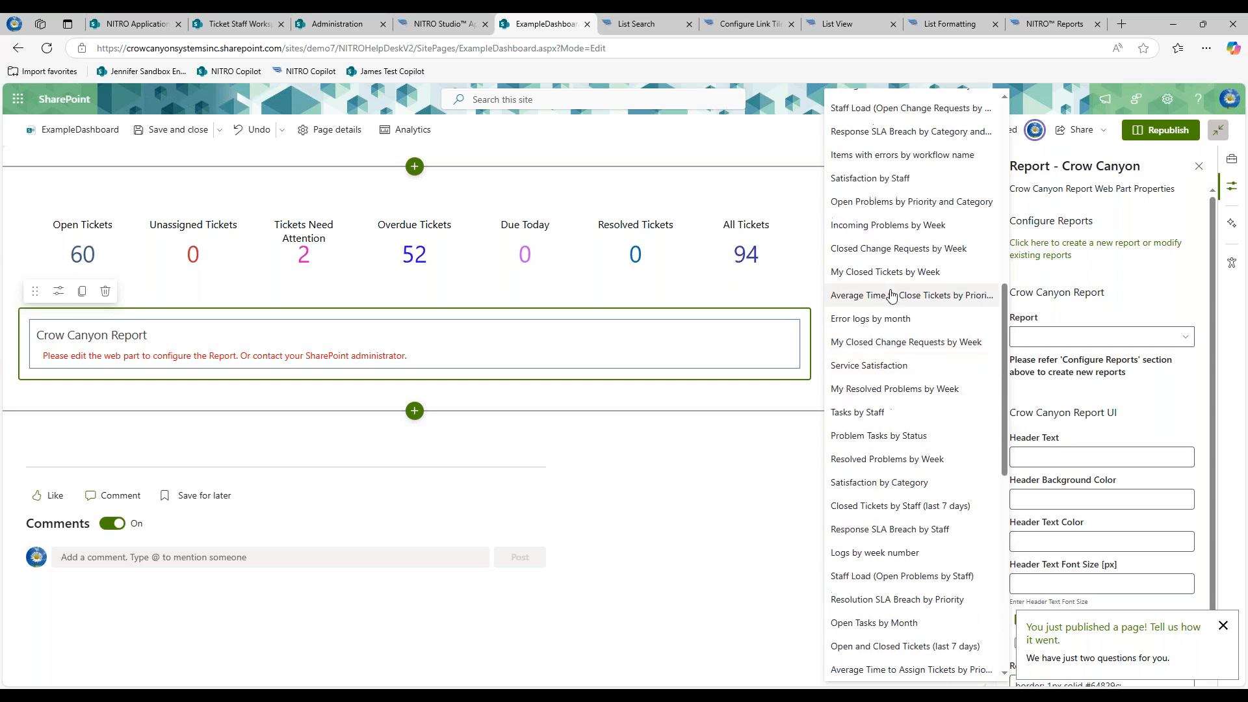
pyautogui.scroll(3, 887, 278)
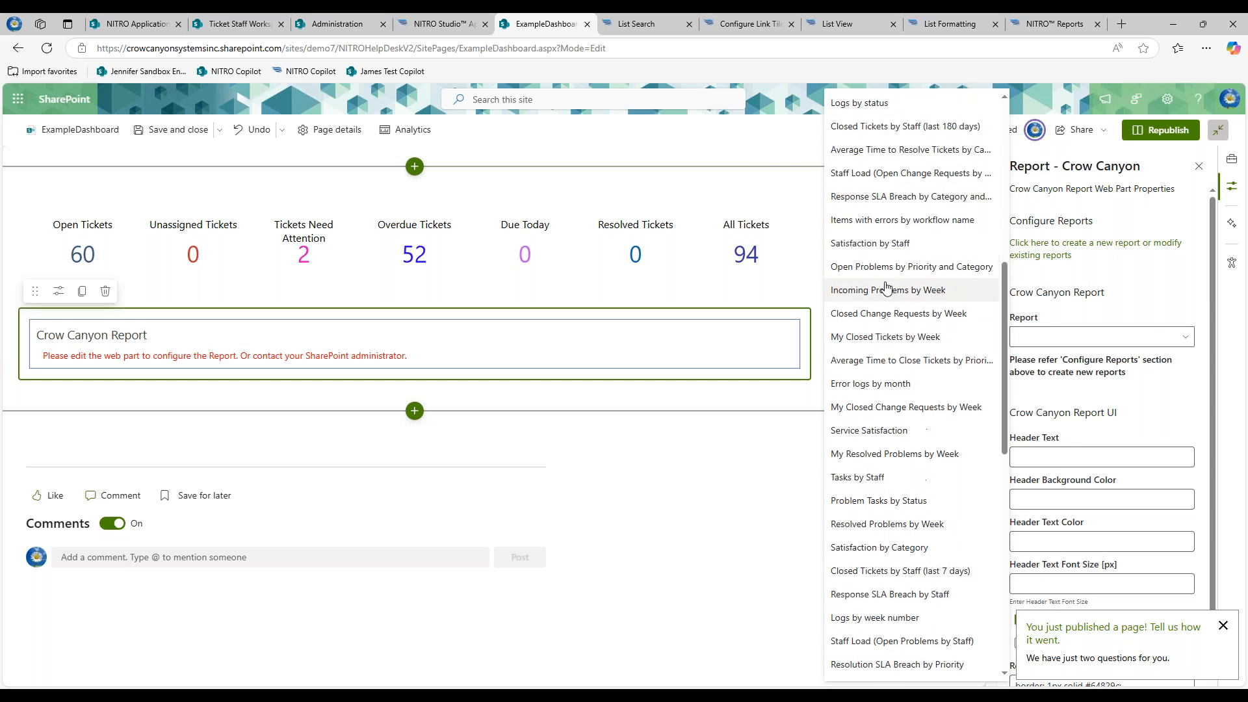
pyautogui.scroll(2, 877, 162)
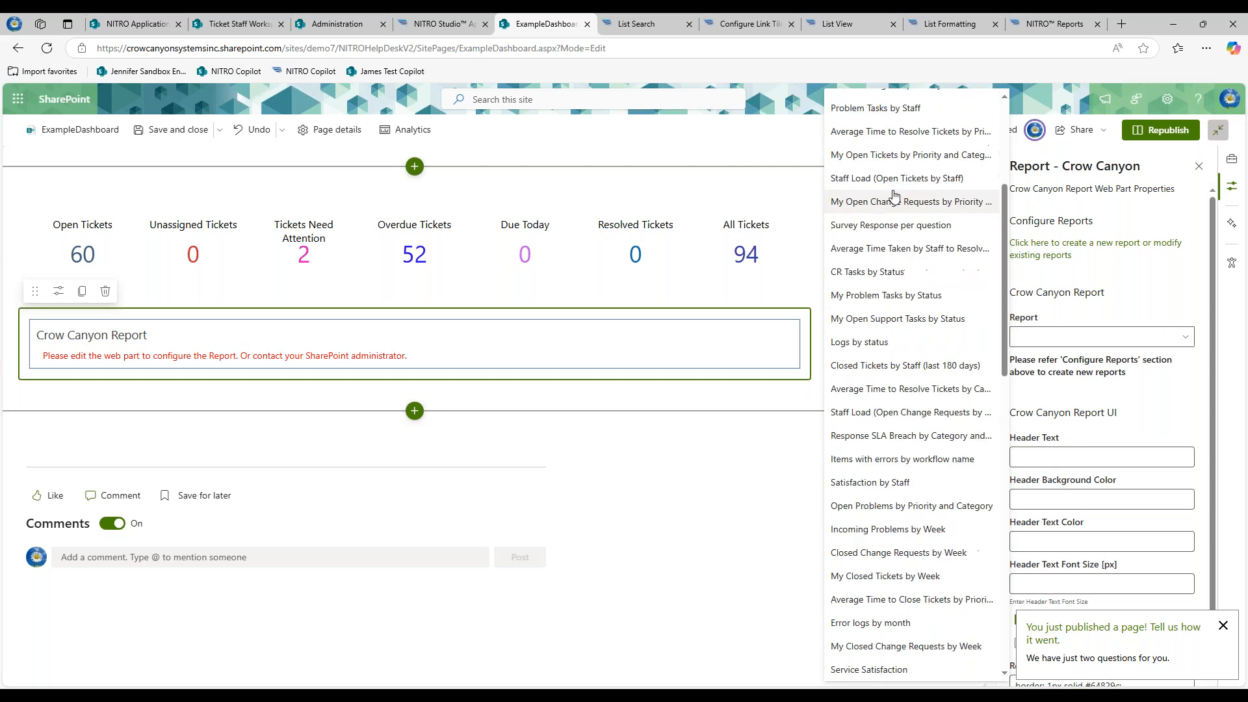
pyautogui.click(918, 275)
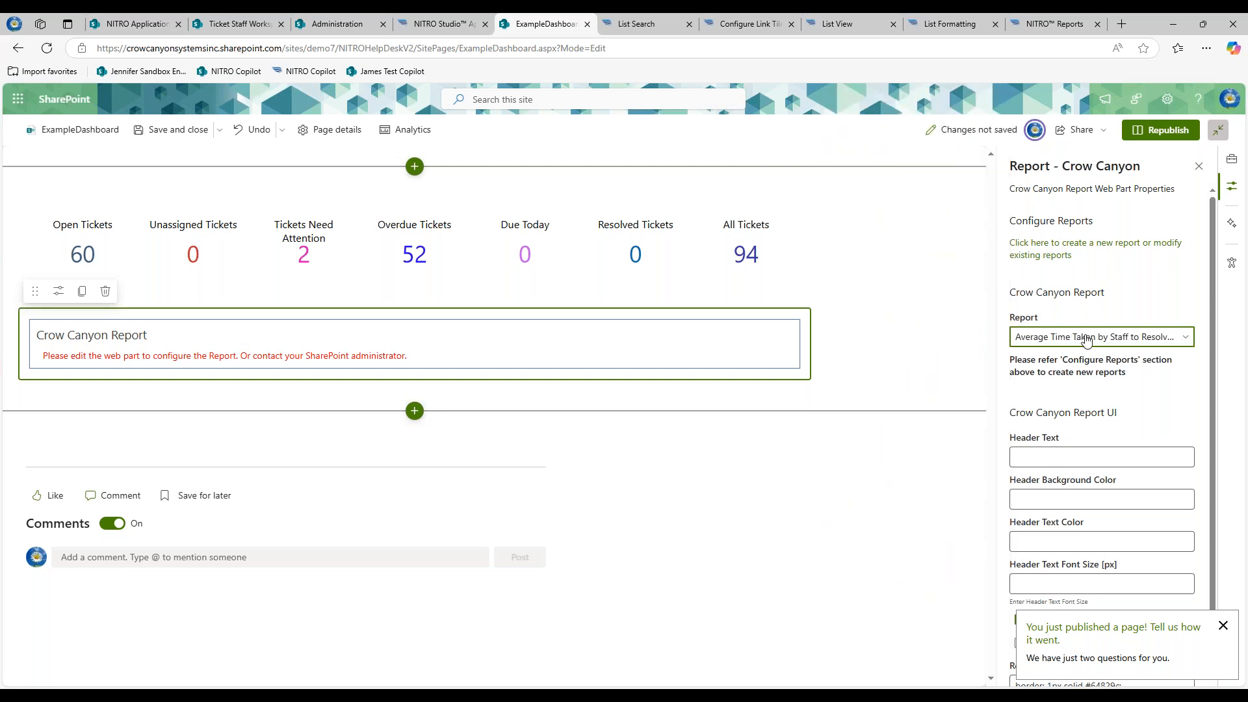
pyautogui.click(1149, 137)
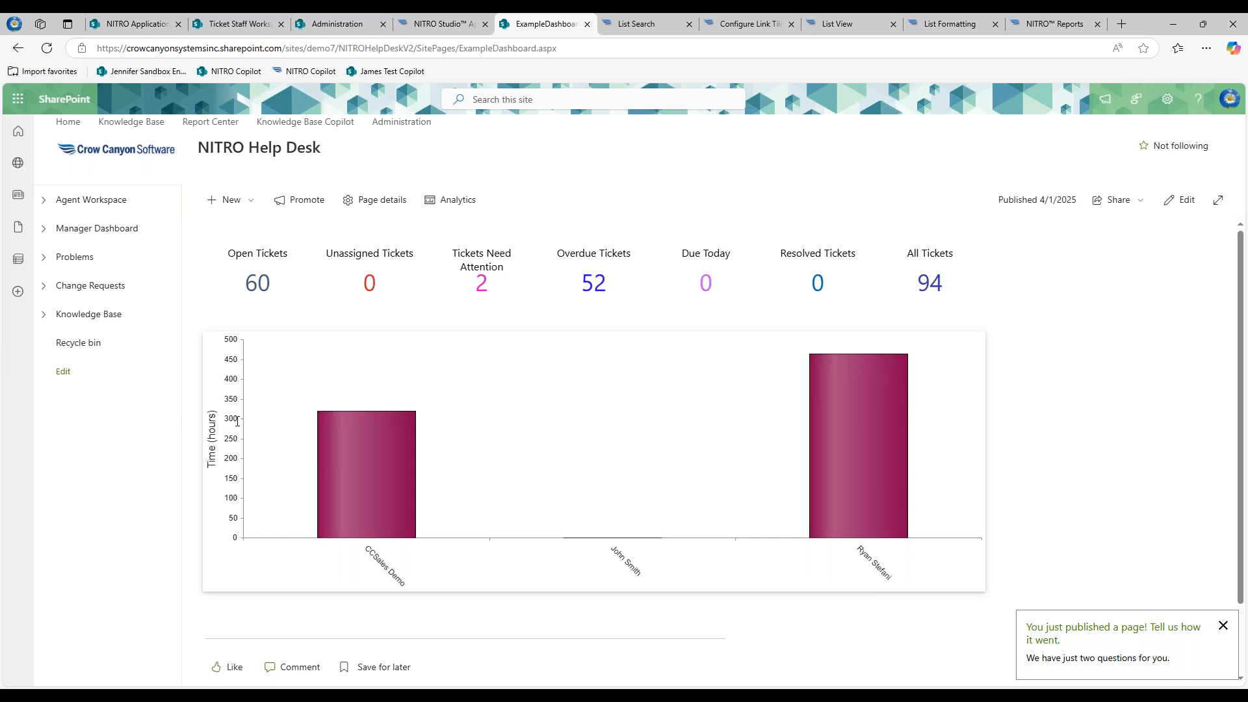
pyautogui.moveTo(851, 439)
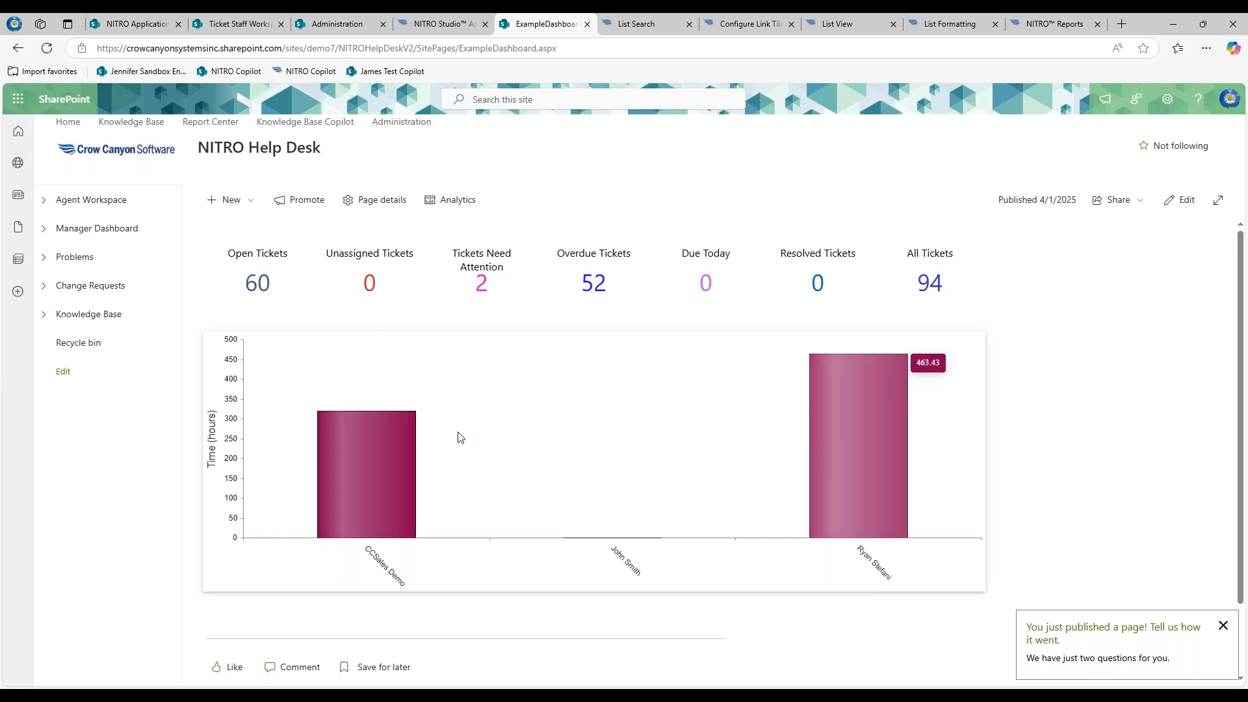
# - Reopen the page for editing, set the report's header text to "Time to Resolved by Staff", and republish
pyautogui.click(1177, 203)
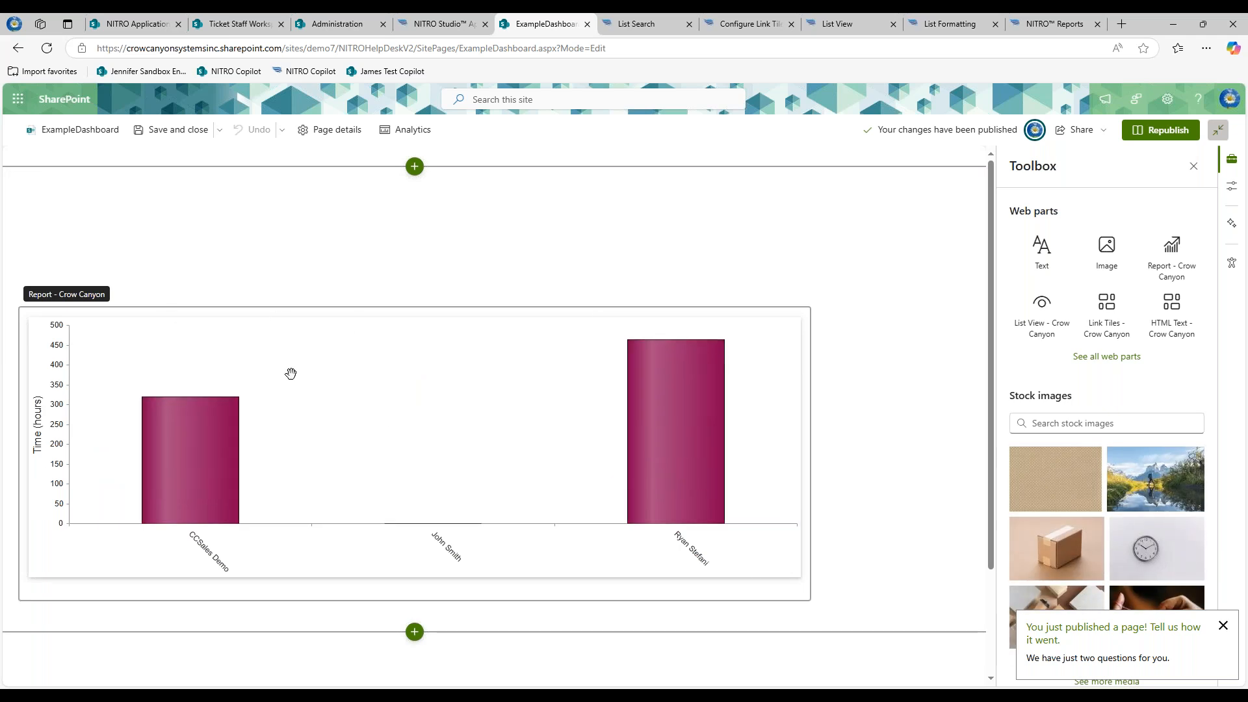
pyautogui.click(282, 332)
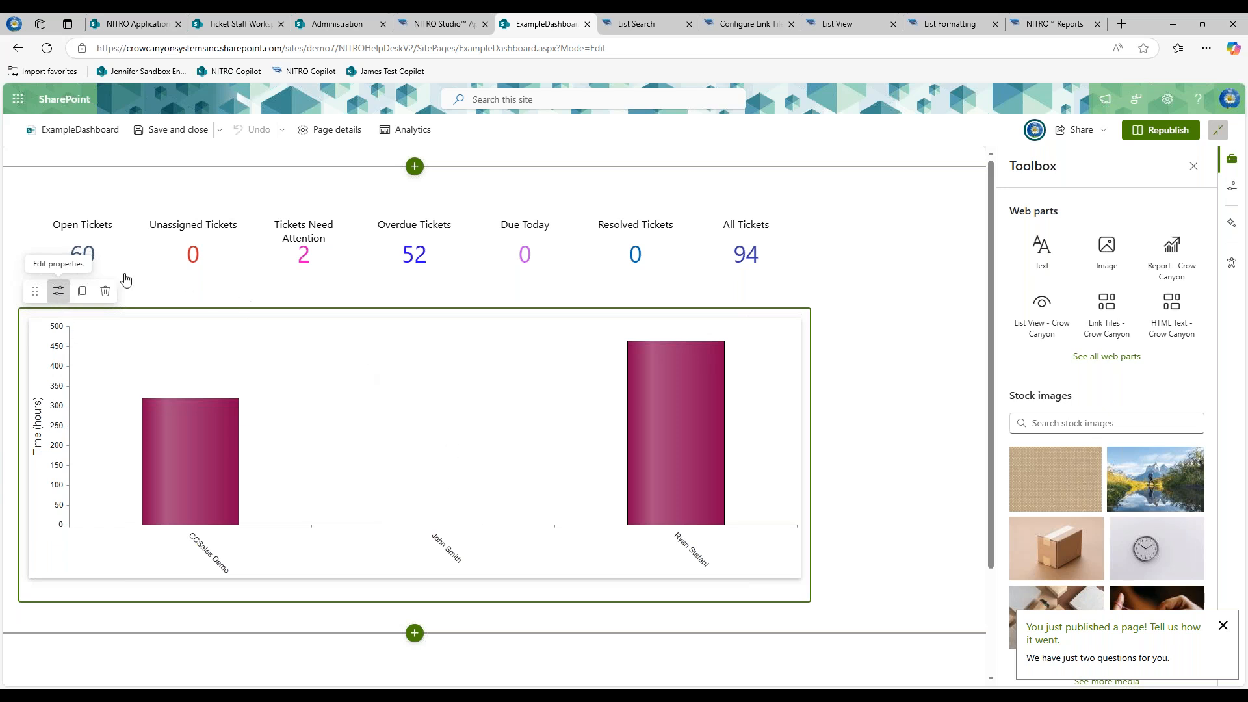
pyautogui.click(59, 293)
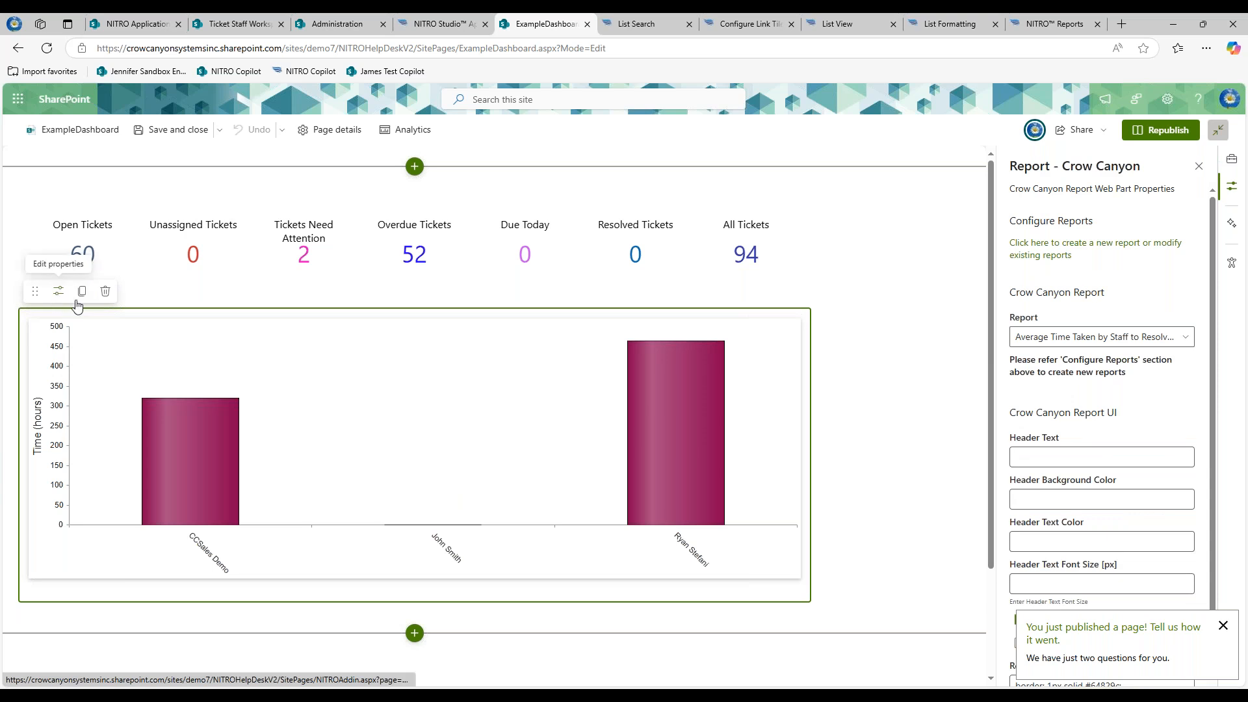
pyautogui.click(1081, 450)
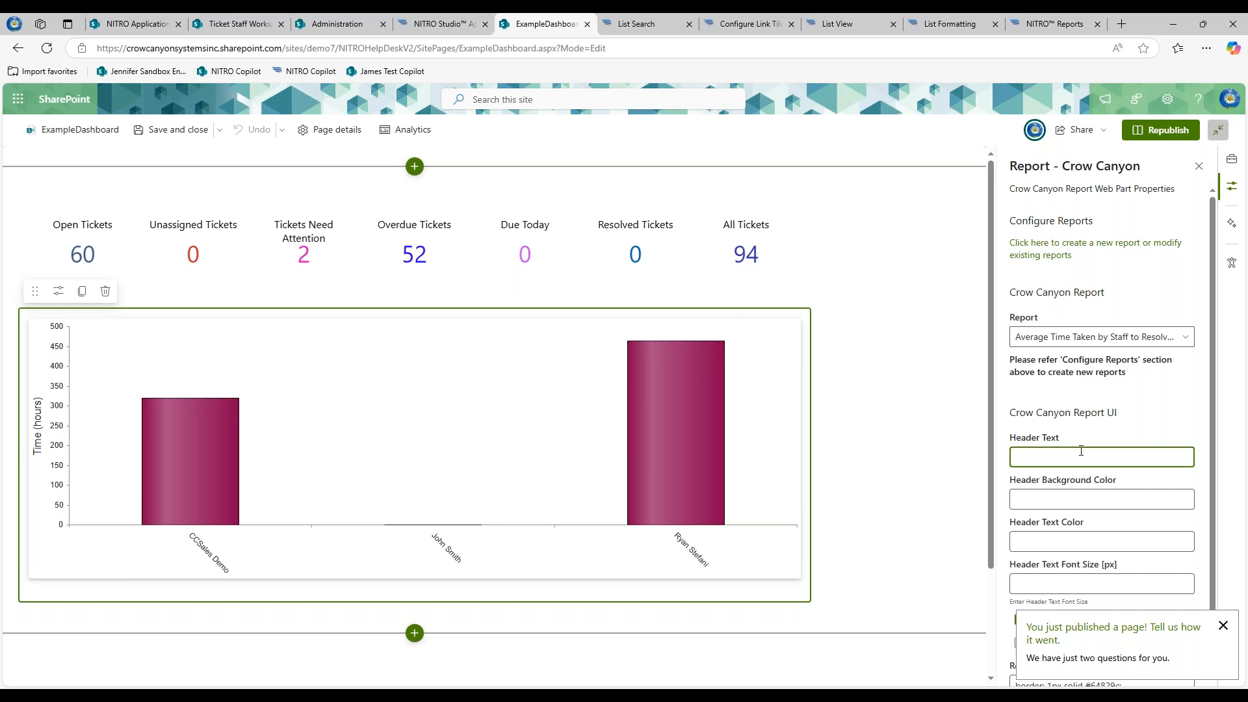
pyautogui.write('Time to Reso')
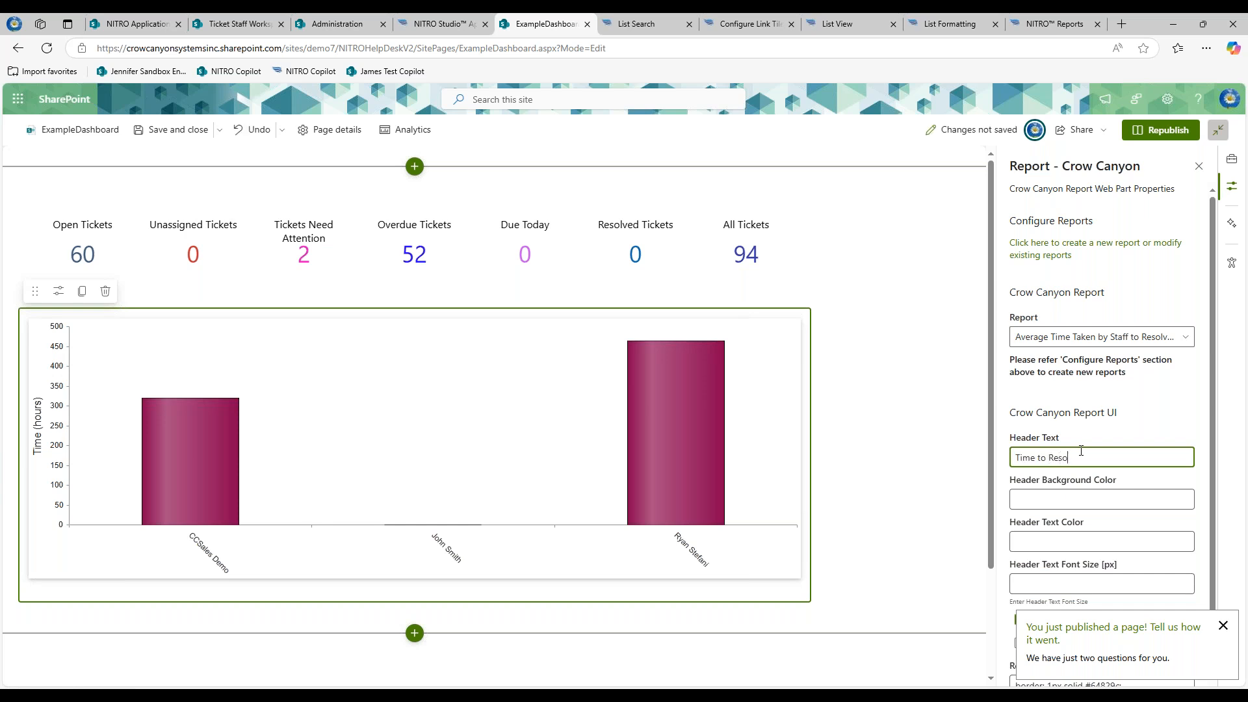
pyautogui.write('lved by Employee')
pyautogui.moveTo(1122, 458); pyautogui.dragTo(1203, 493)
pyautogui.write('Staff')
pyautogui.scroll(-1, 1134, 481)
pyautogui.click(1048, 554)
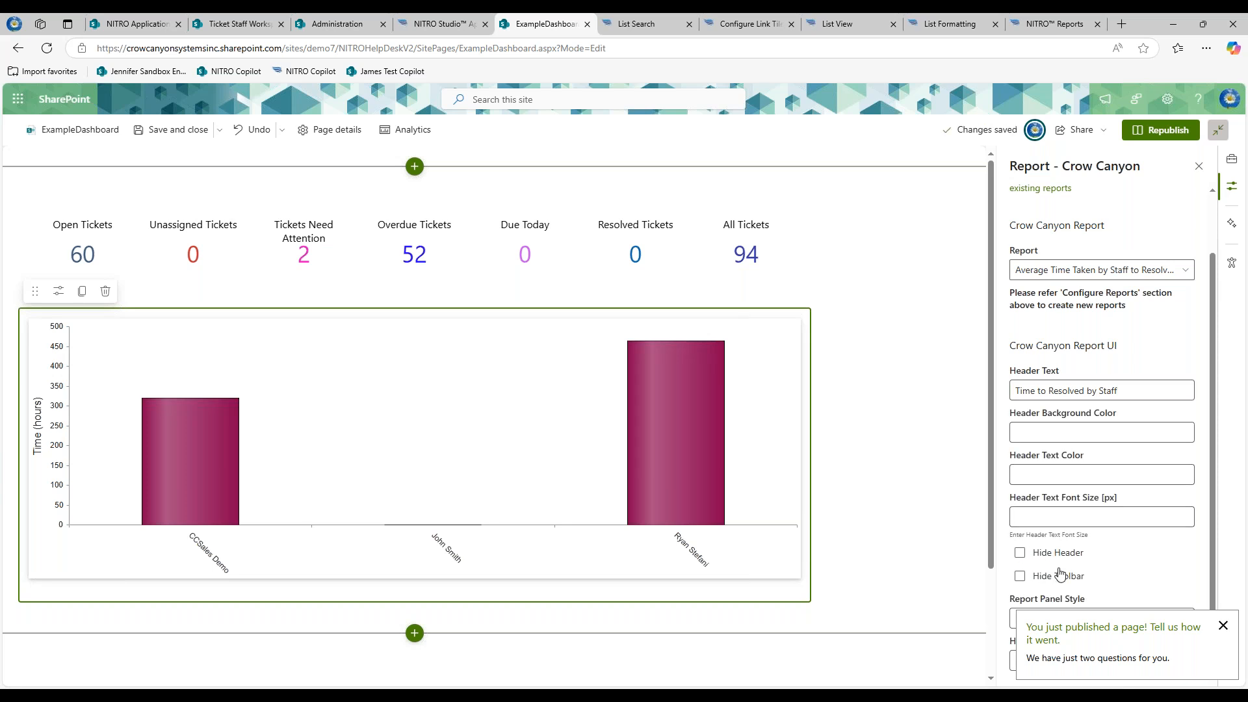
pyautogui.click(1161, 130)
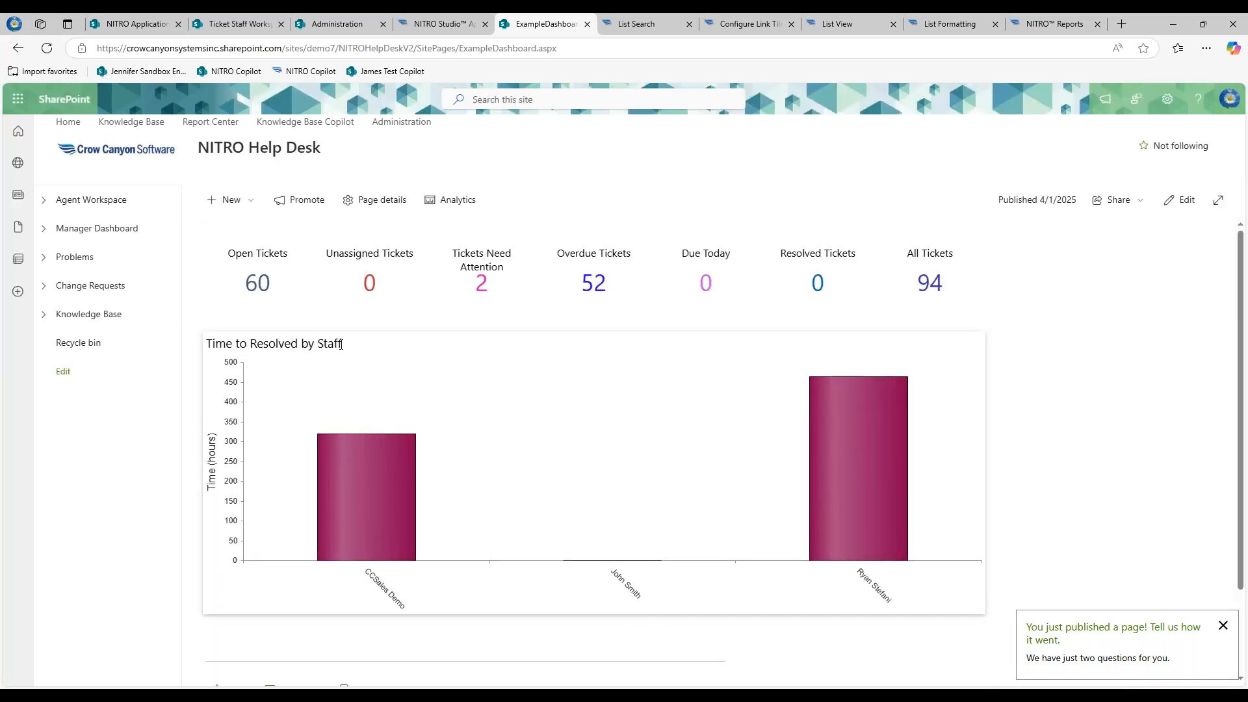
# - Reopen the page for editing and examine the report web part's header color, font size, visibility and panel style properties, dismissing the feedback prompt
pyautogui.click(1168, 201)
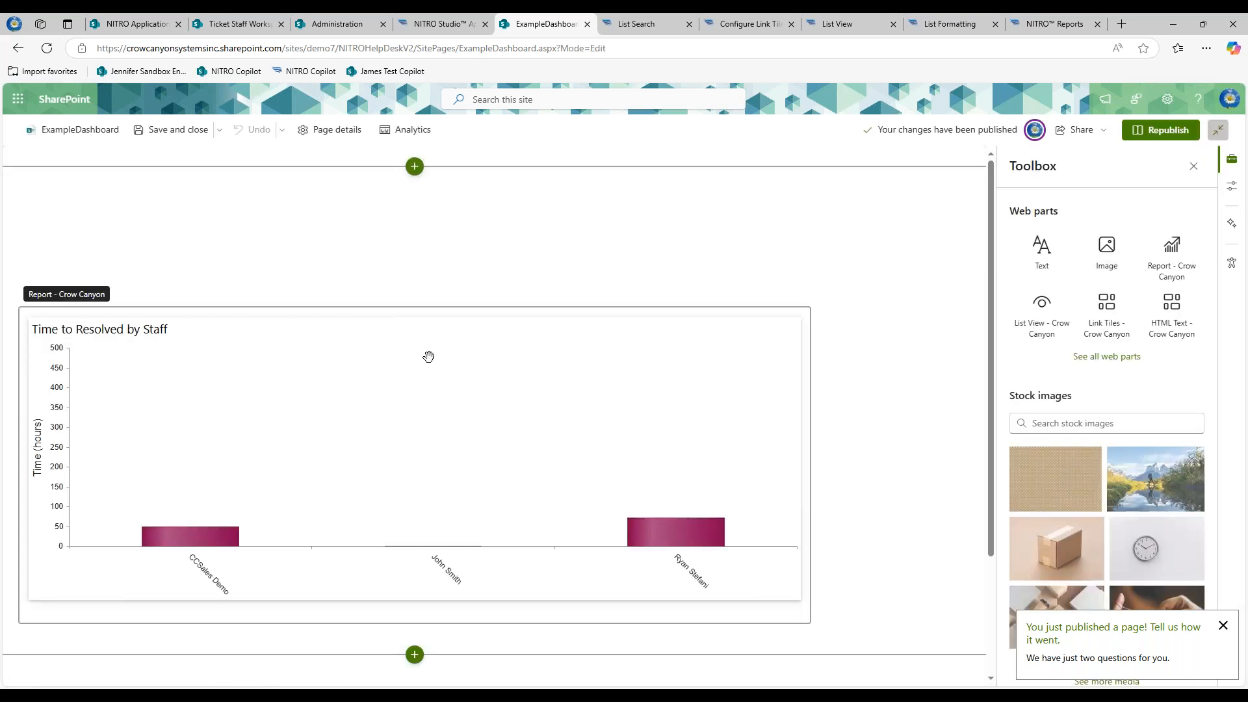
pyautogui.click(397, 328)
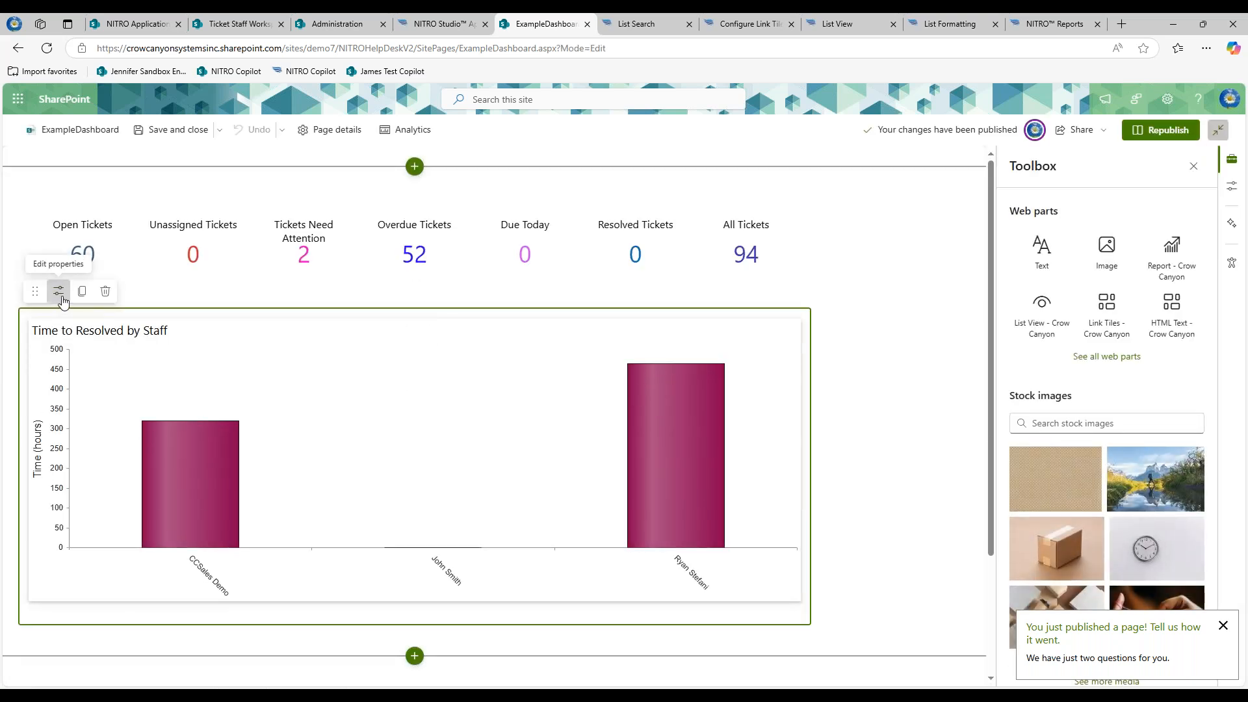
pyautogui.click(59, 291)
pyautogui.scroll(-1, 1105, 377)
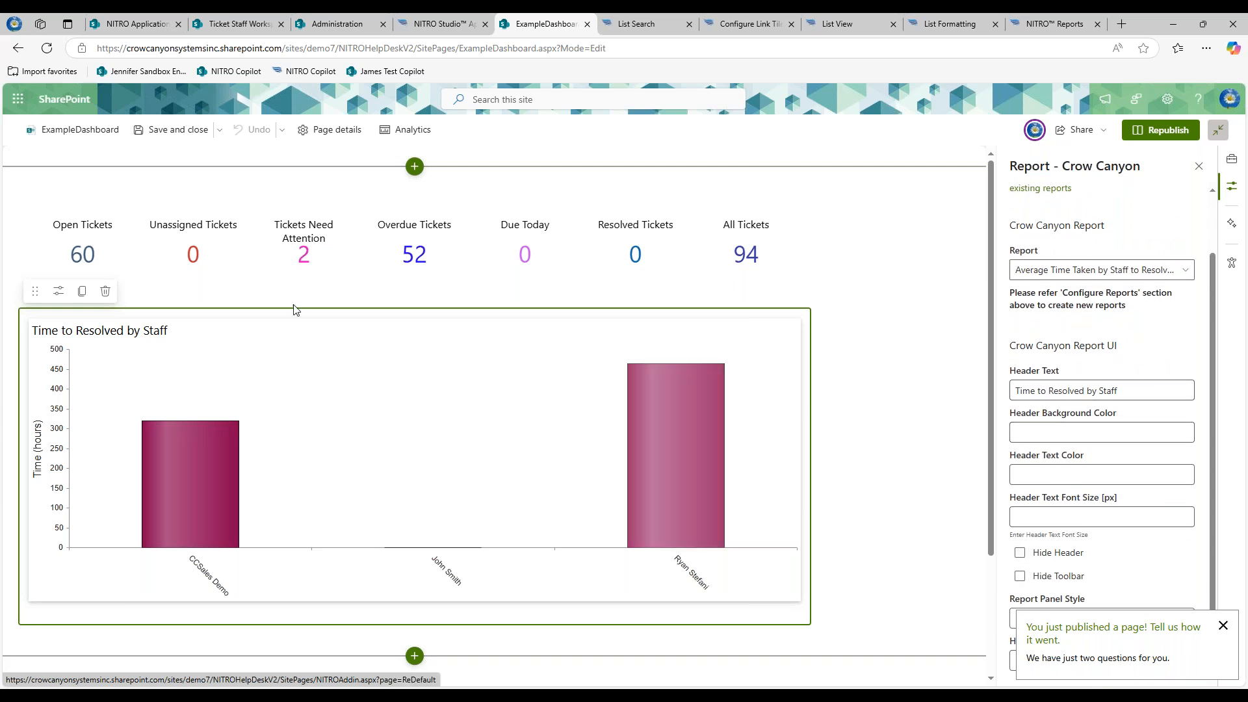
pyautogui.click(1093, 474)
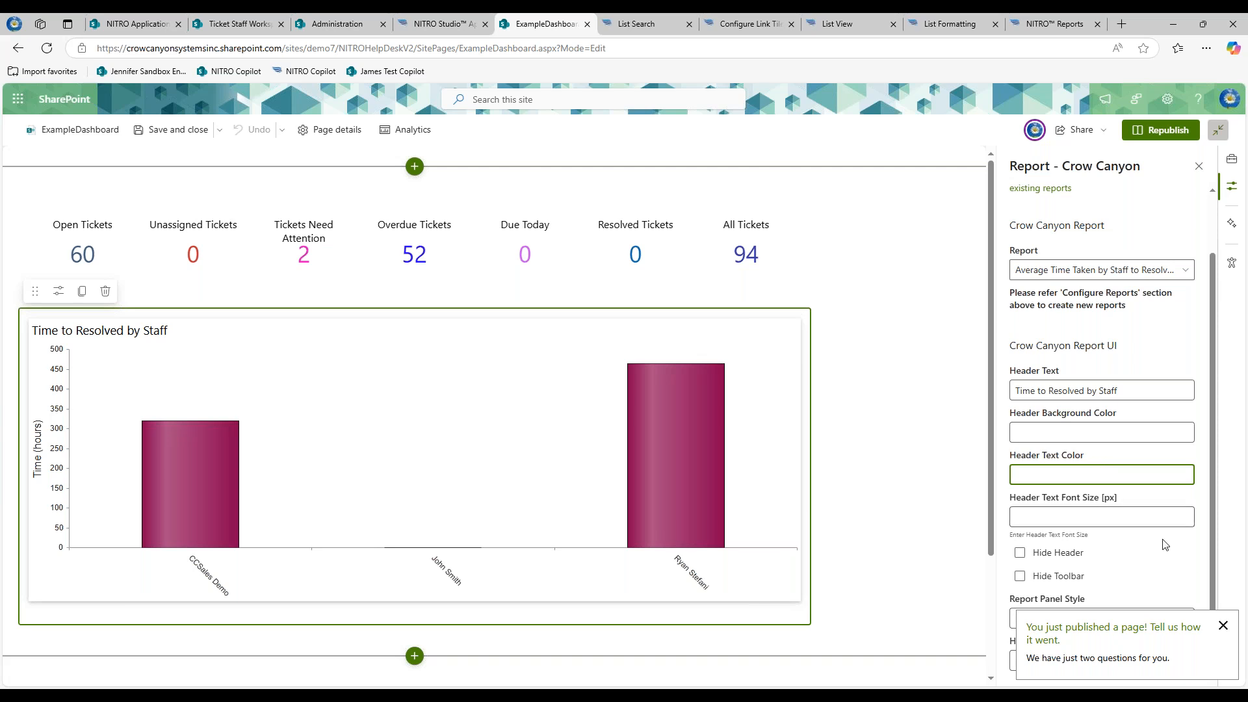
pyautogui.click(1222, 626)
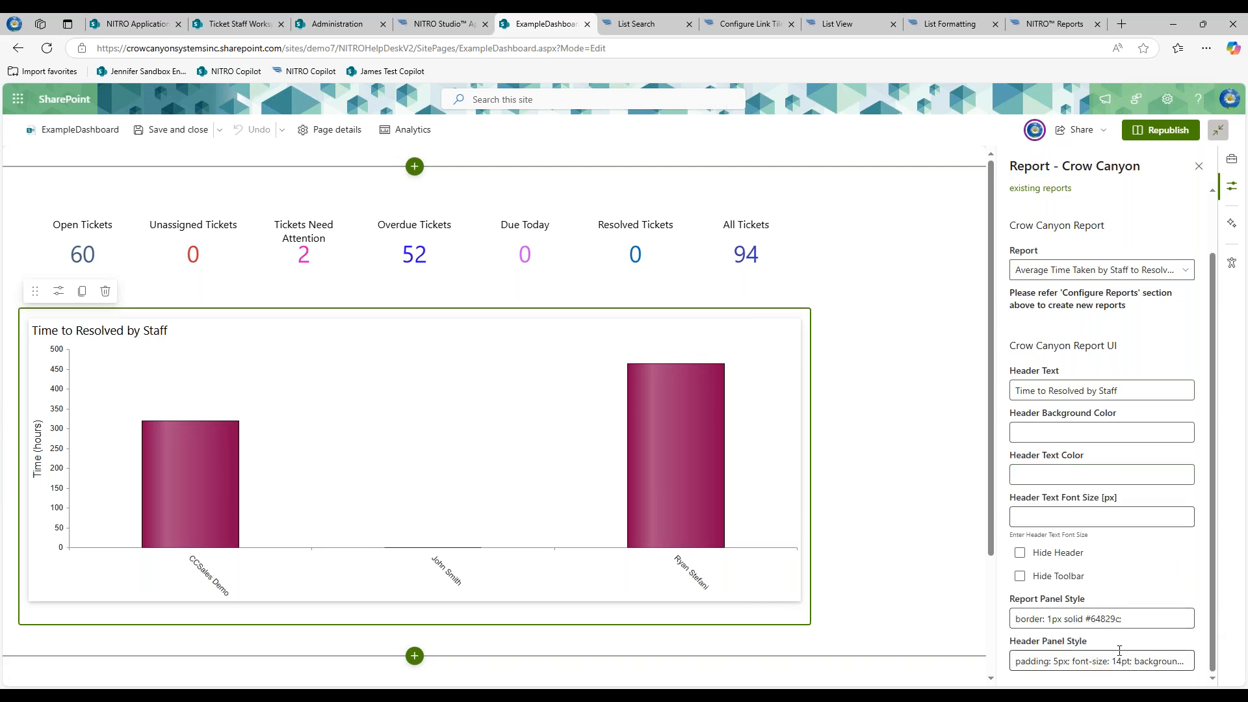
pyautogui.scroll(1, 1158, 385)
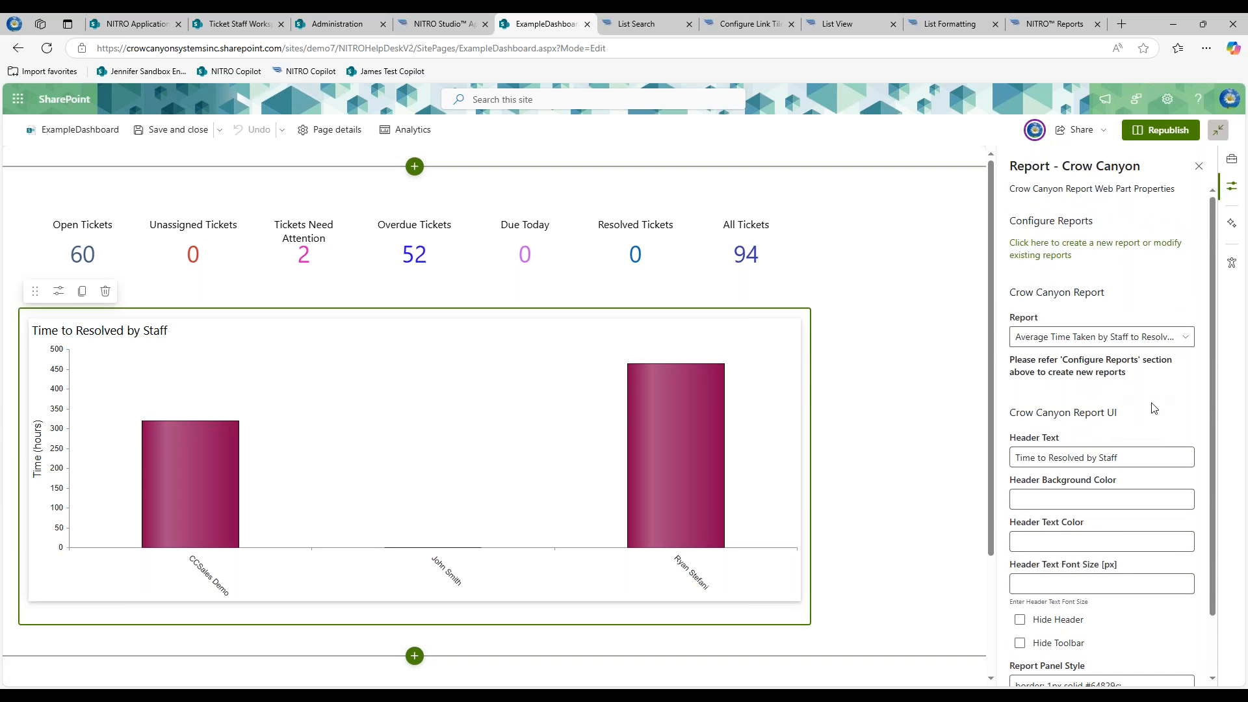
pyautogui.scroll(-2, 1154, 408)
pyautogui.scroll(2, 1150, 414)
pyautogui.scroll(-1, 1149, 407)
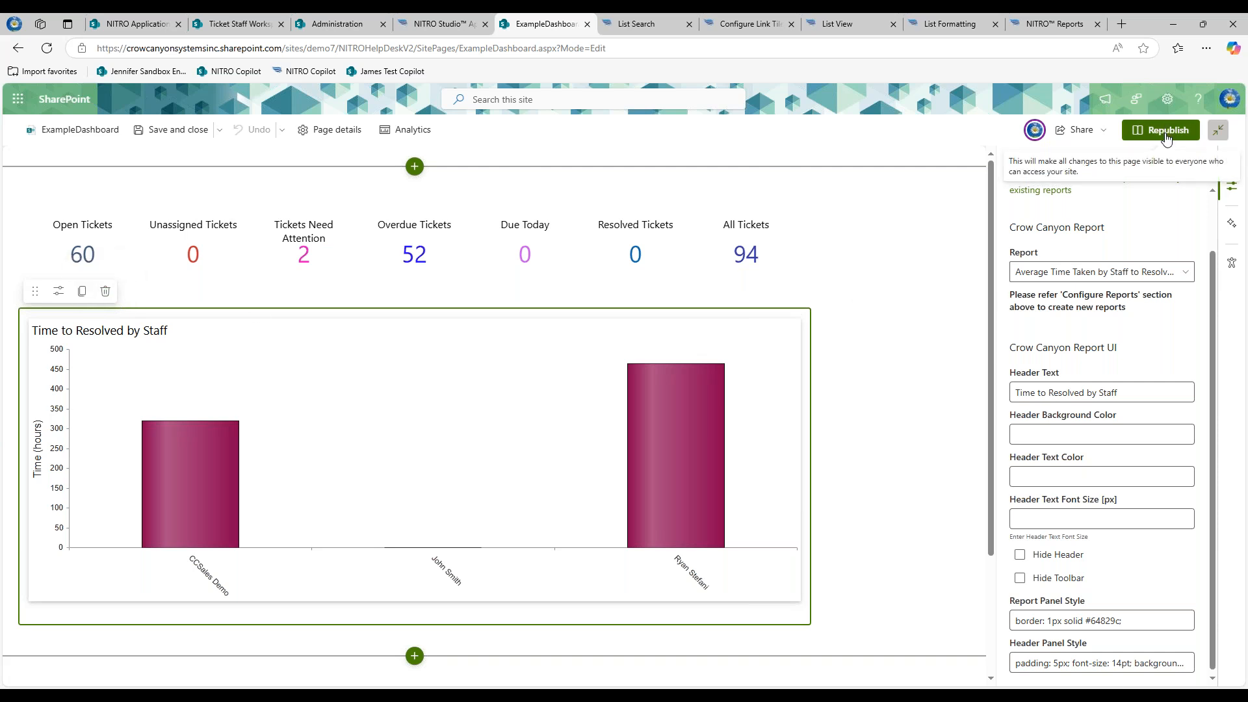
# - Copy the header text "Time to Resolved by Staff" and delete the report web part
pyautogui.moveTo(1119, 393); pyautogui.dragTo(979, 388)
pyautogui.hotkey('ctrl', 'c')
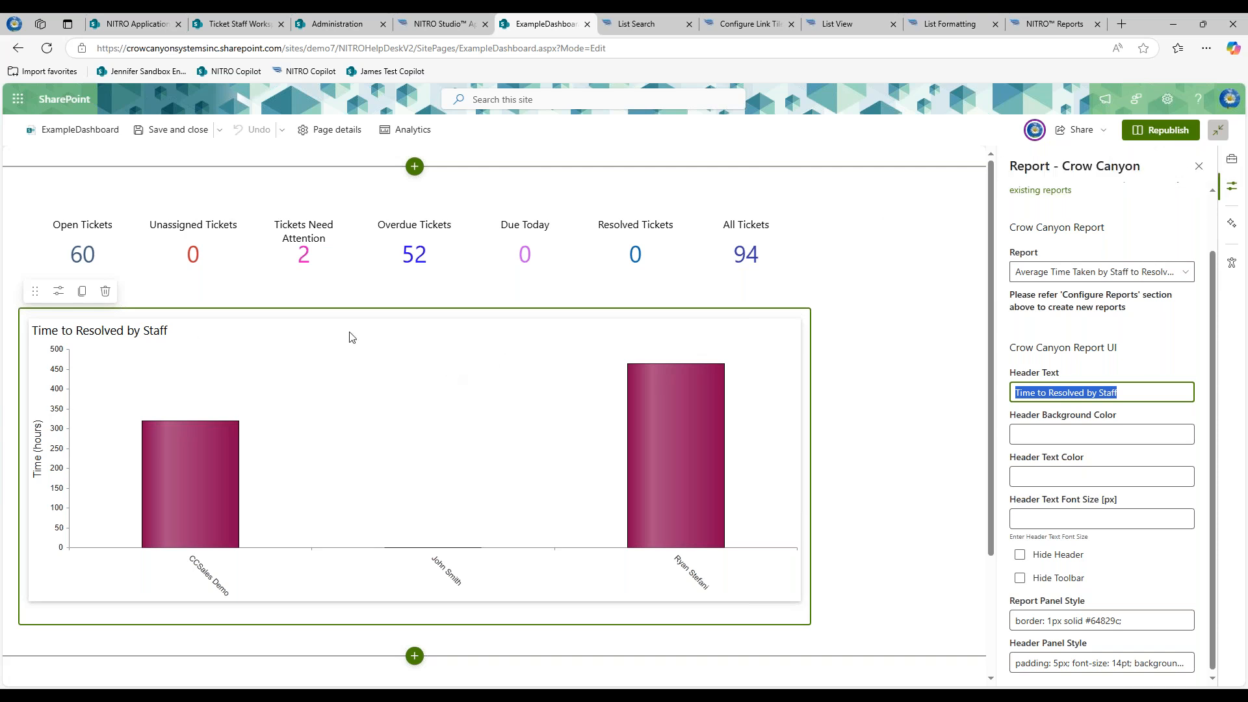
pyautogui.click(113, 292)
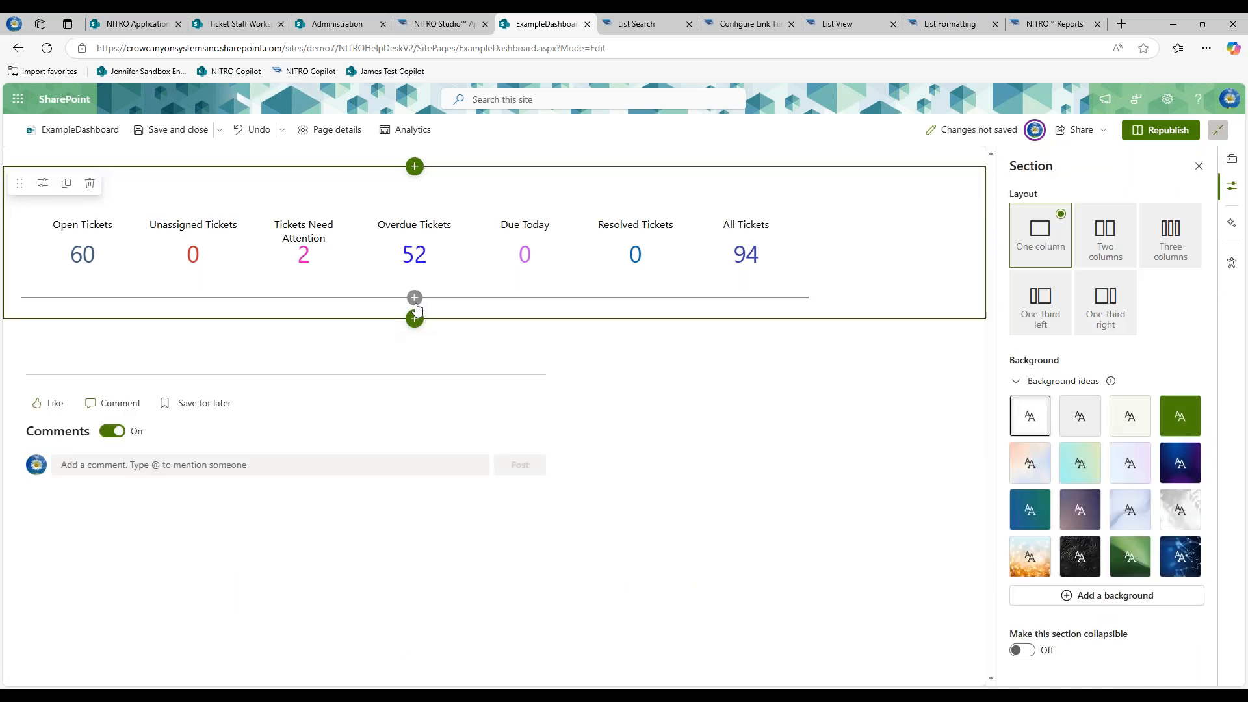
# - Add a three-column section below the ticket tiles section
pyautogui.click(414, 298)
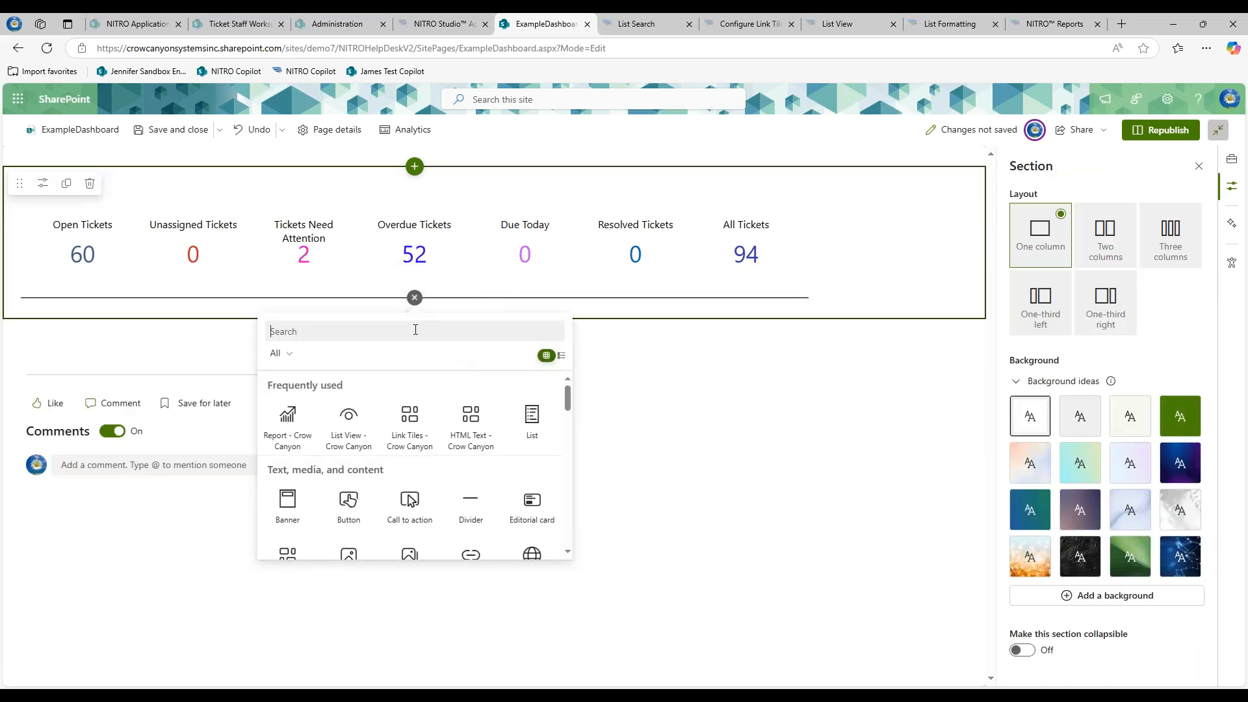
pyautogui.click(864, 356)
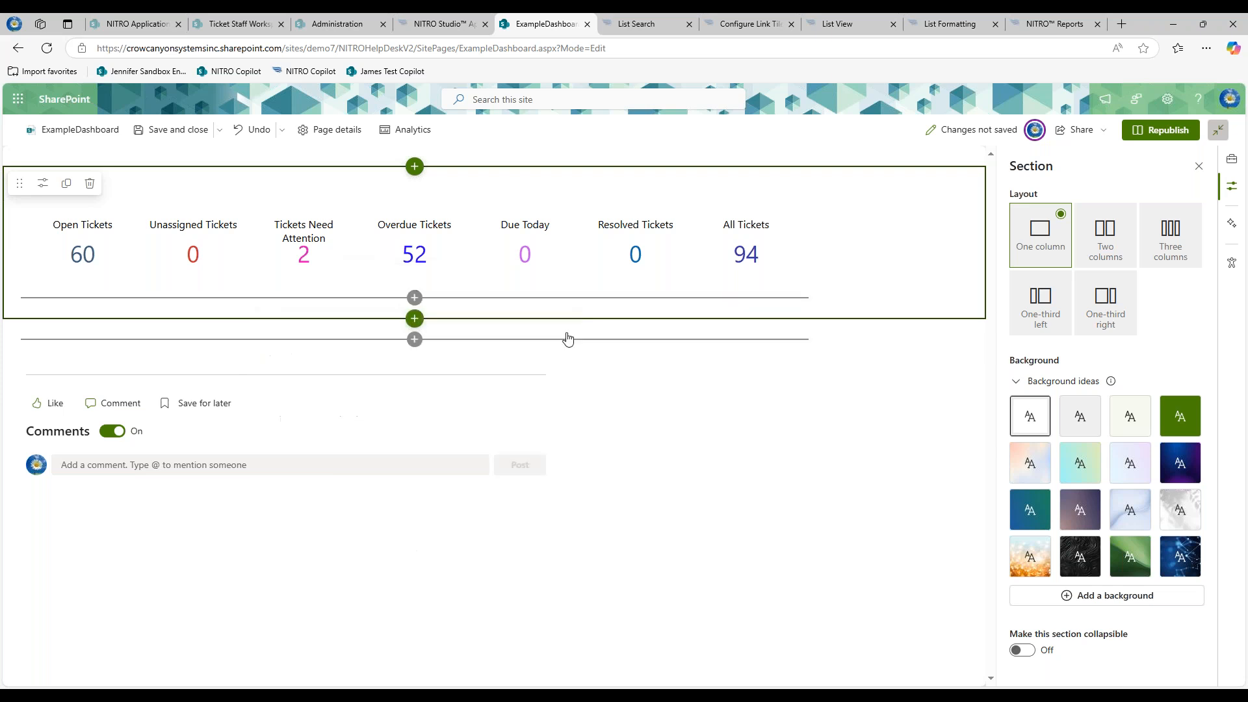
pyautogui.click(414, 318)
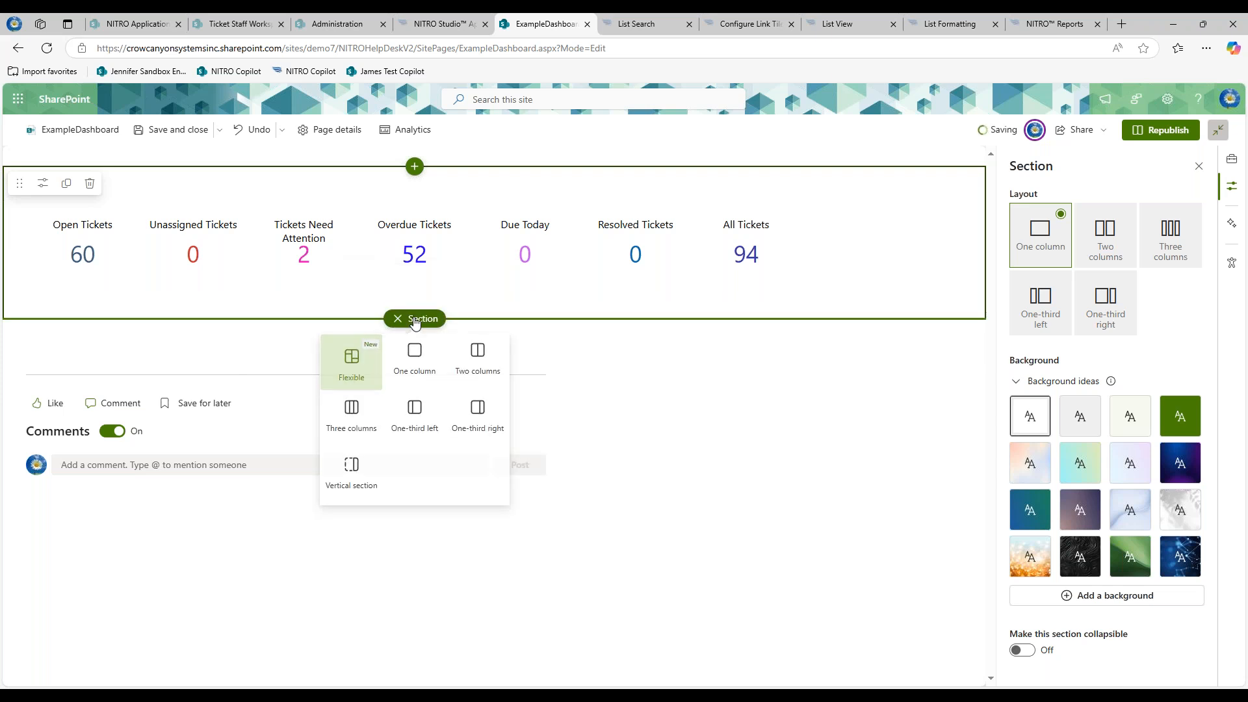
pyautogui.click(341, 422)
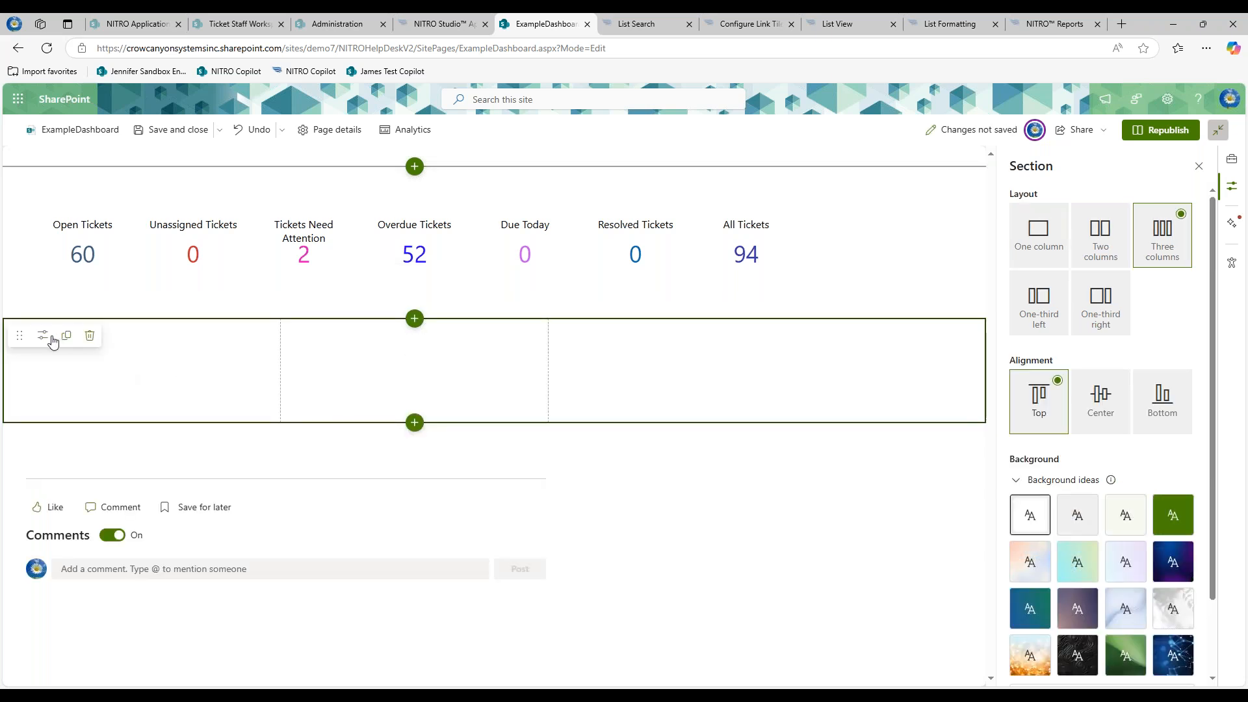
# - Add a Crow Canyon Report web part to the new section's first column and choose the "Average Time Taken by Staff to Resolv..." report
pyautogui.moveTo(125, 347)
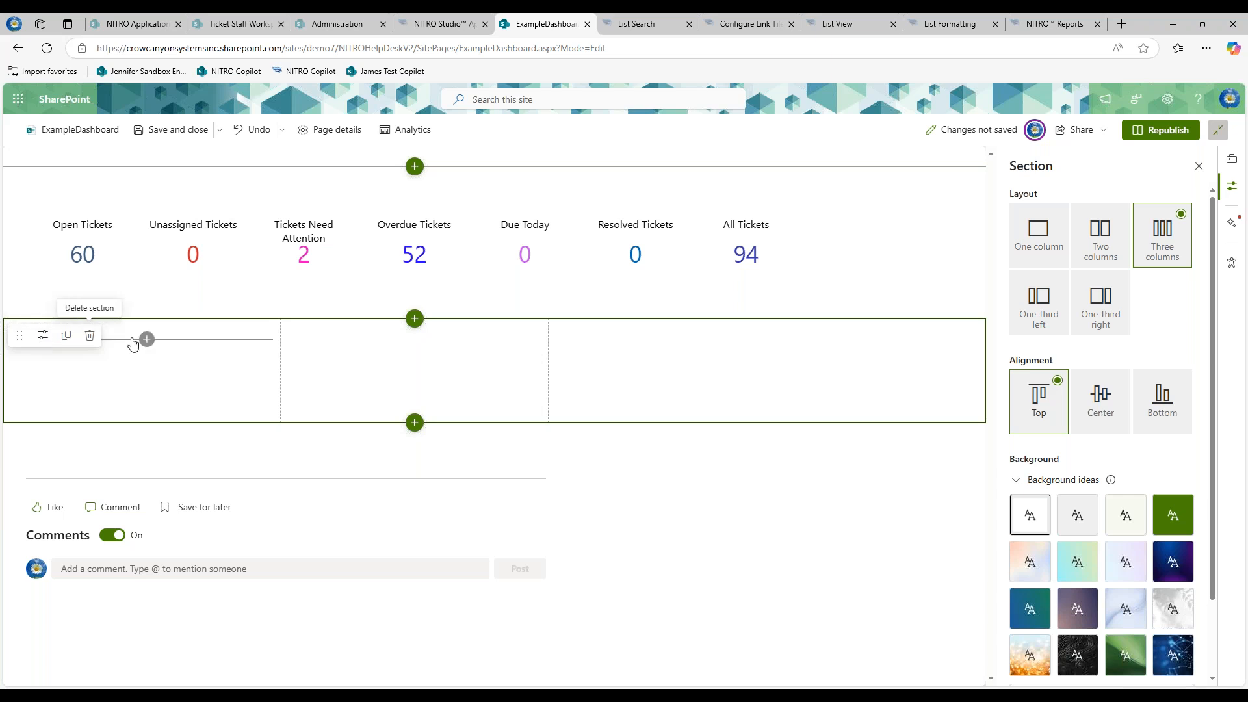
pyautogui.click(148, 340)
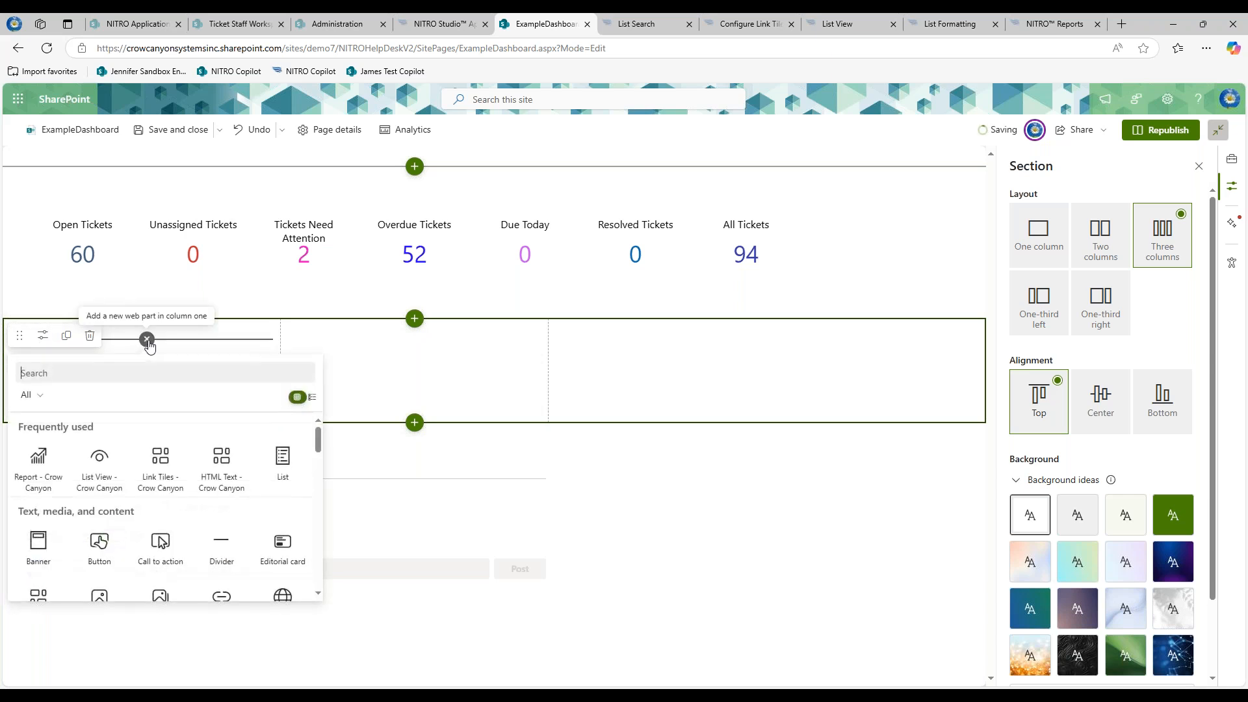
pyautogui.click(50, 472)
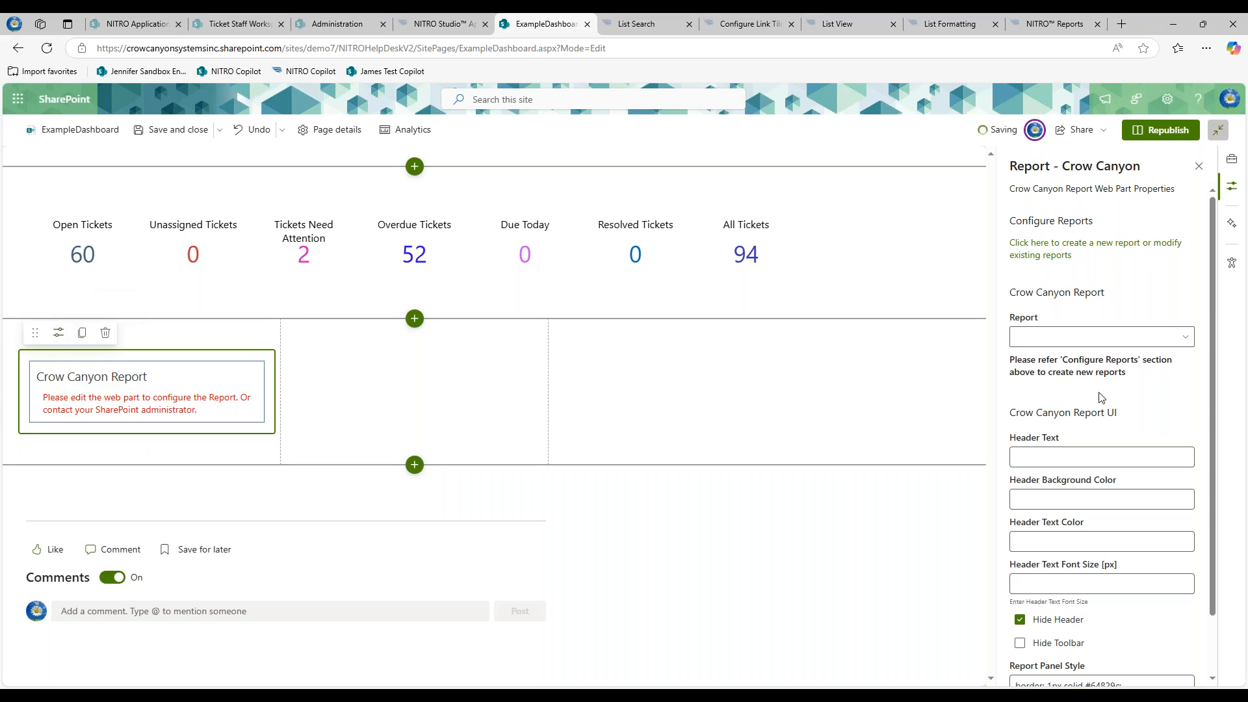
pyautogui.click(1108, 338)
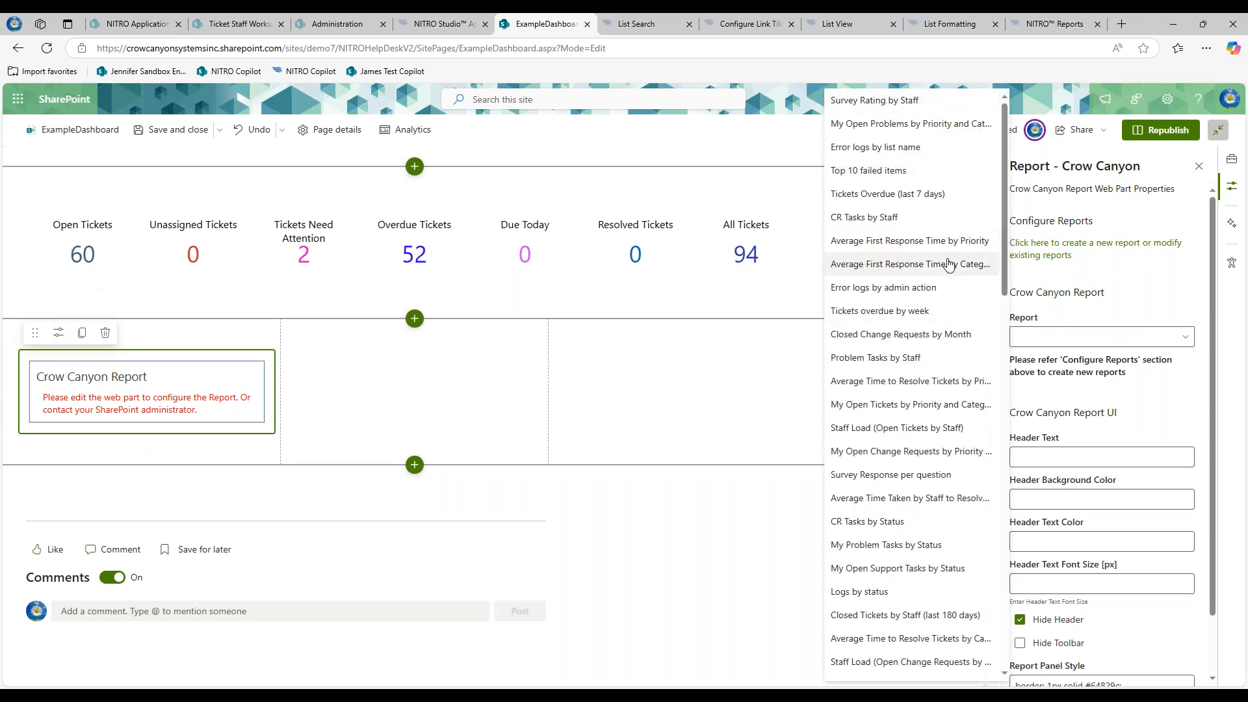
pyautogui.click(909, 382)
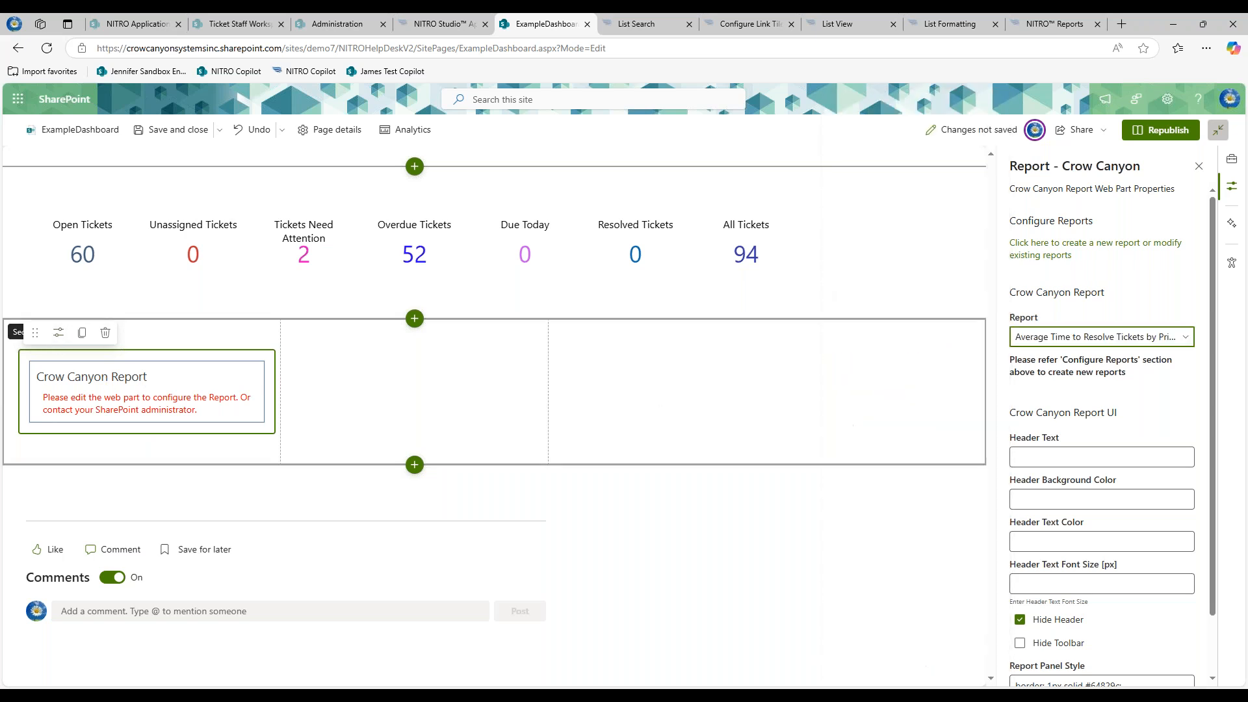
pyautogui.click(1108, 343)
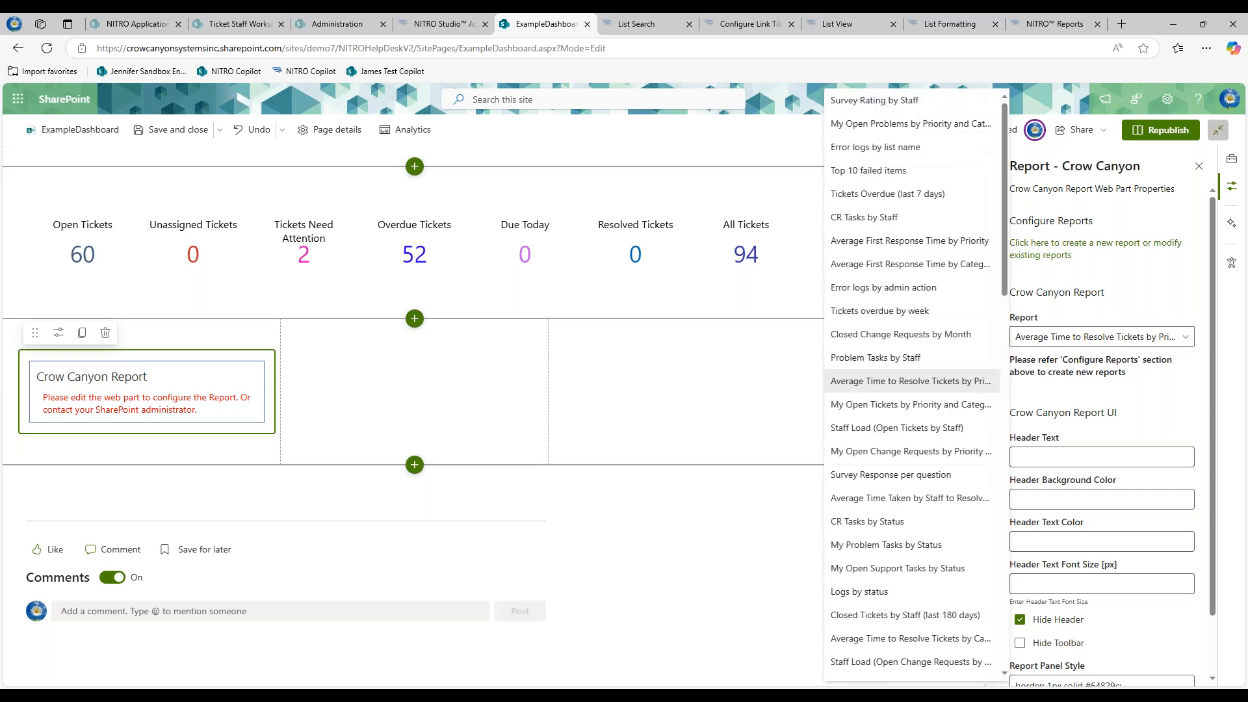
pyautogui.click(931, 499)
# - Set the report's header text to the copied "Time to Resolved by Staff", turn off Hide Header, and republish the page
pyautogui.click(1089, 453)
pyautogui.hotkey('ctrl', 'v')
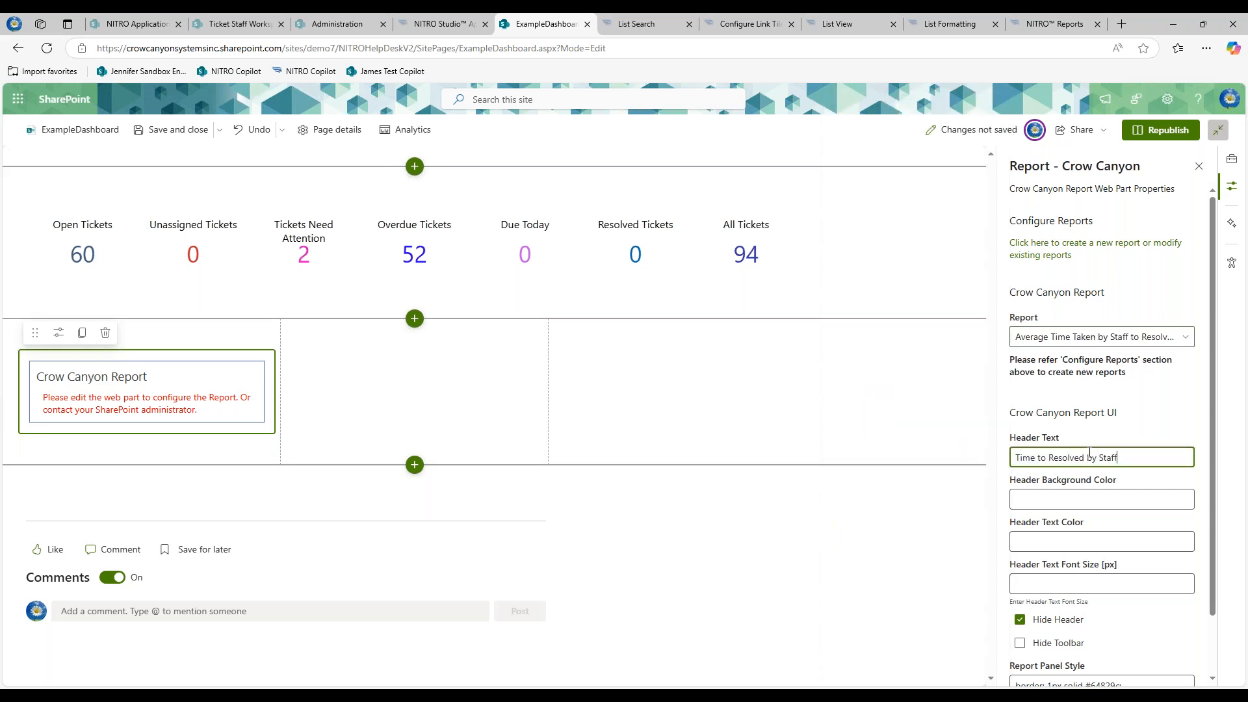
pyautogui.scroll(-1, 1061, 457)
pyautogui.click(1060, 553)
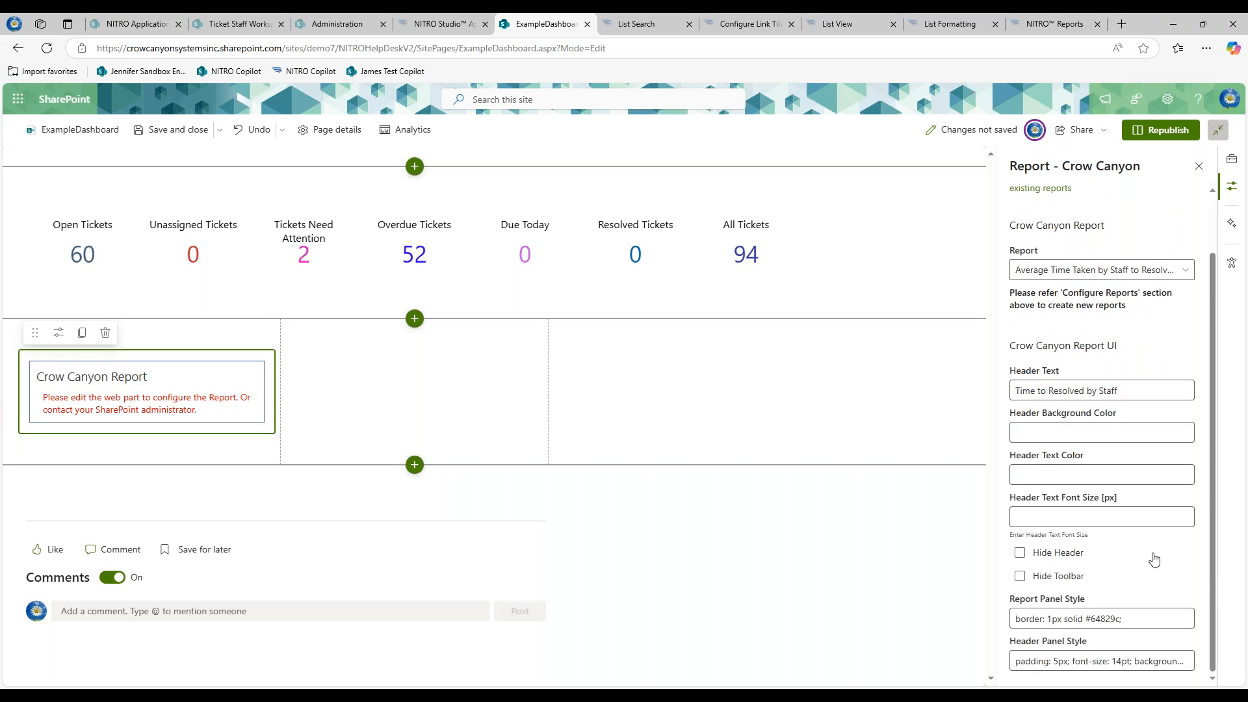
pyautogui.click(1168, 133)
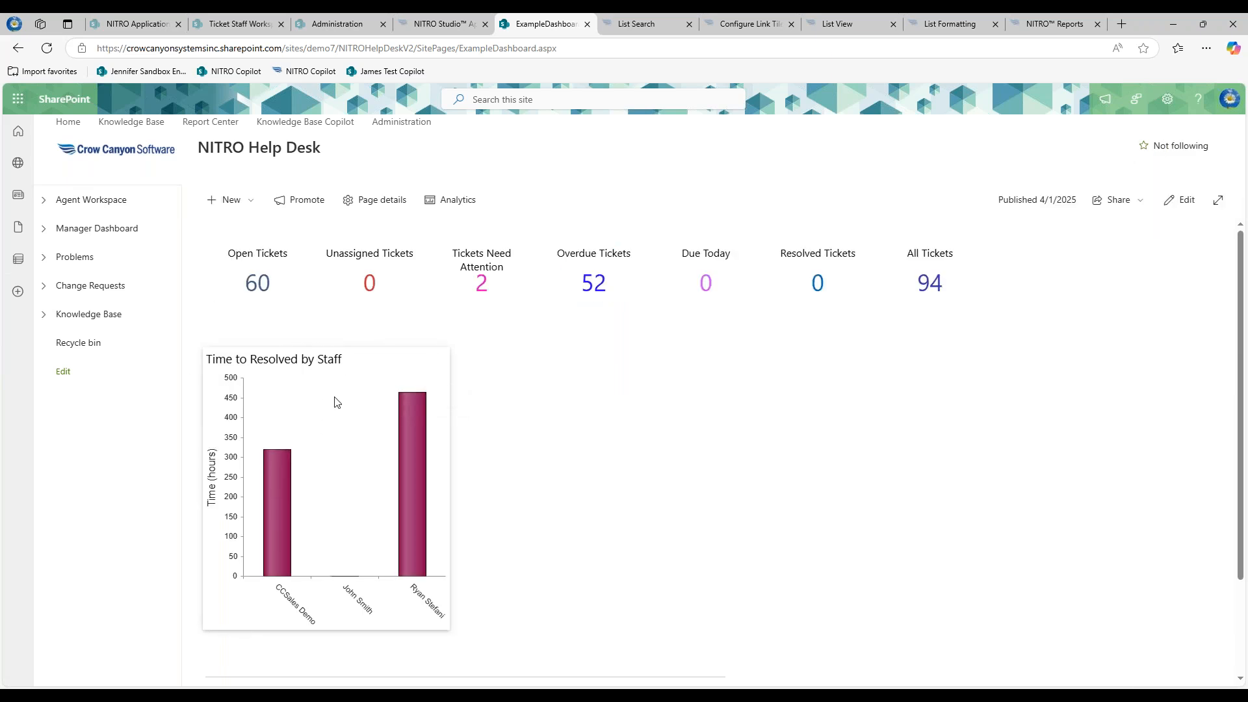
# - Reopen the ExampleDashboard page for editing
pyautogui.moveTo(389, 462)
pyautogui.click(1181, 201)
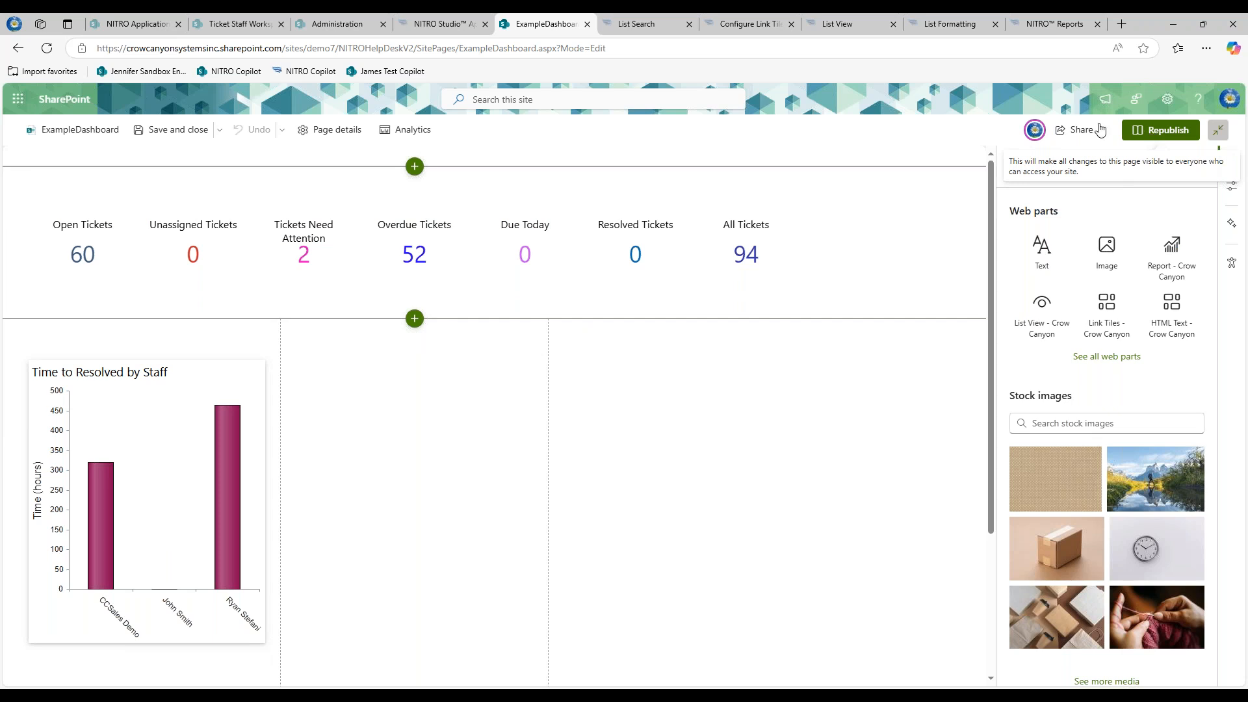
pyautogui.moveTo(514, 656)
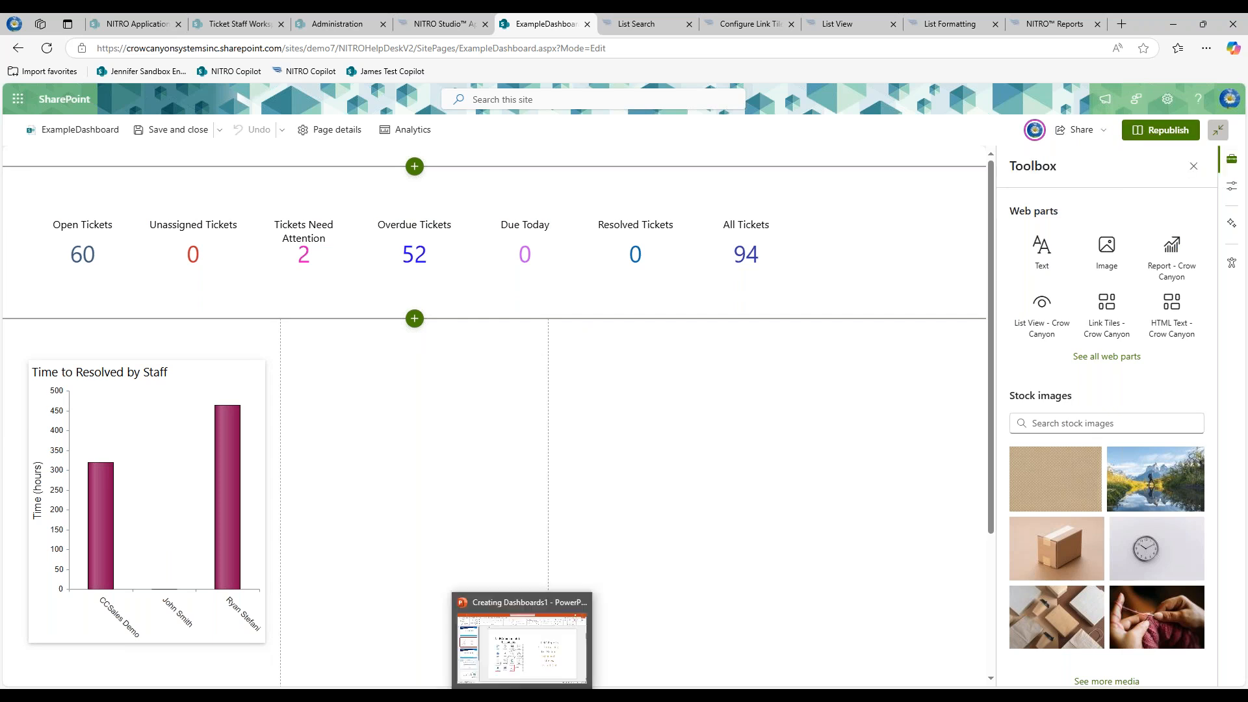
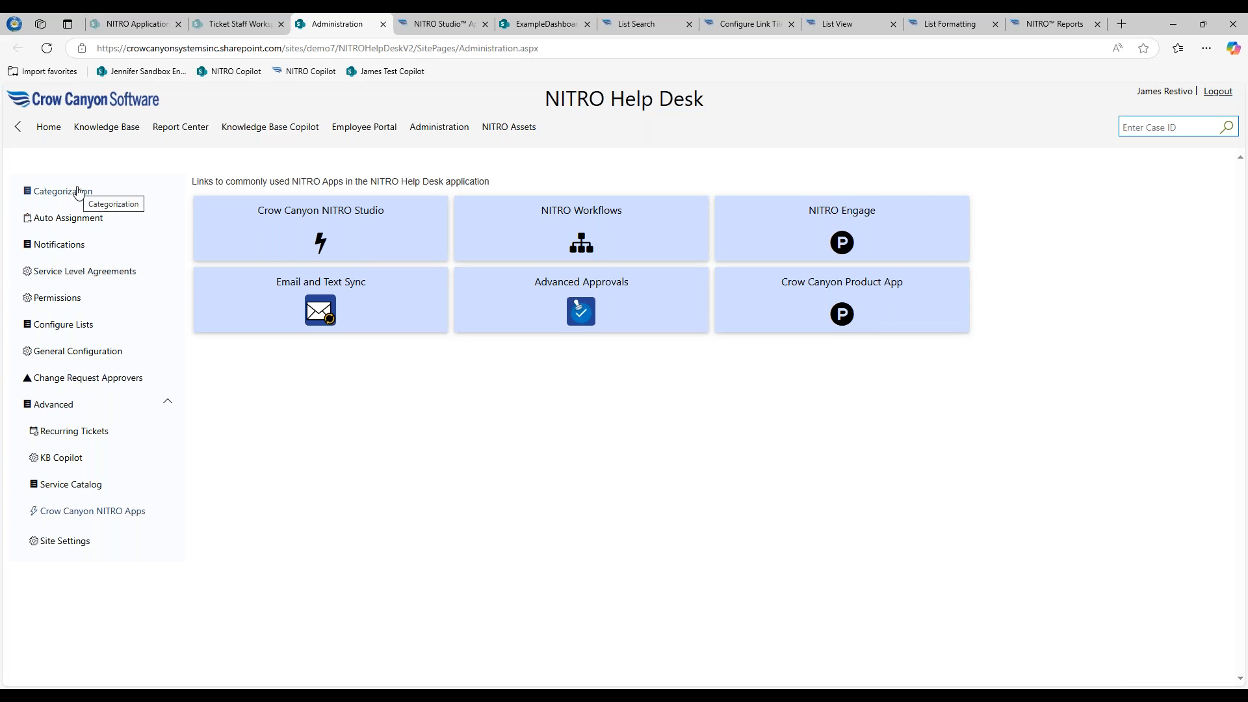
# - Look through the Administration page's Categorization, Auto Assignment and Notifications sections, finishing on Categorization
pyautogui.click(79, 193)
pyautogui.click(76, 225)
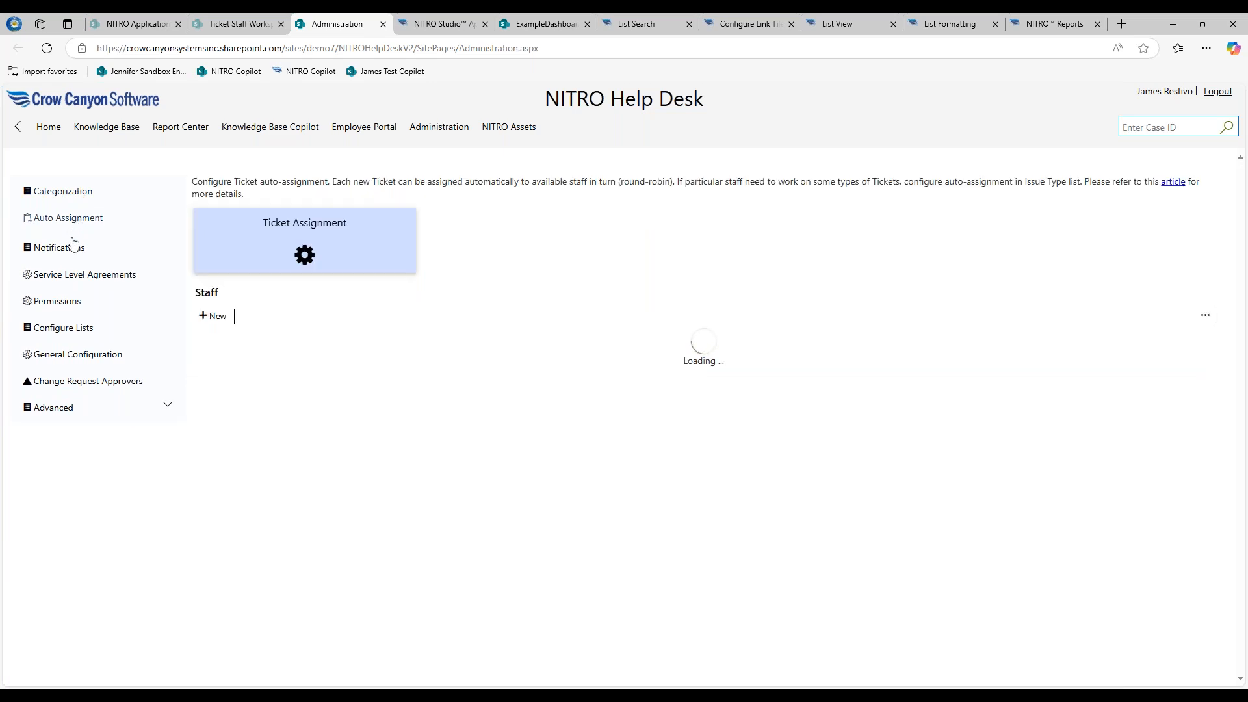
pyautogui.click(71, 251)
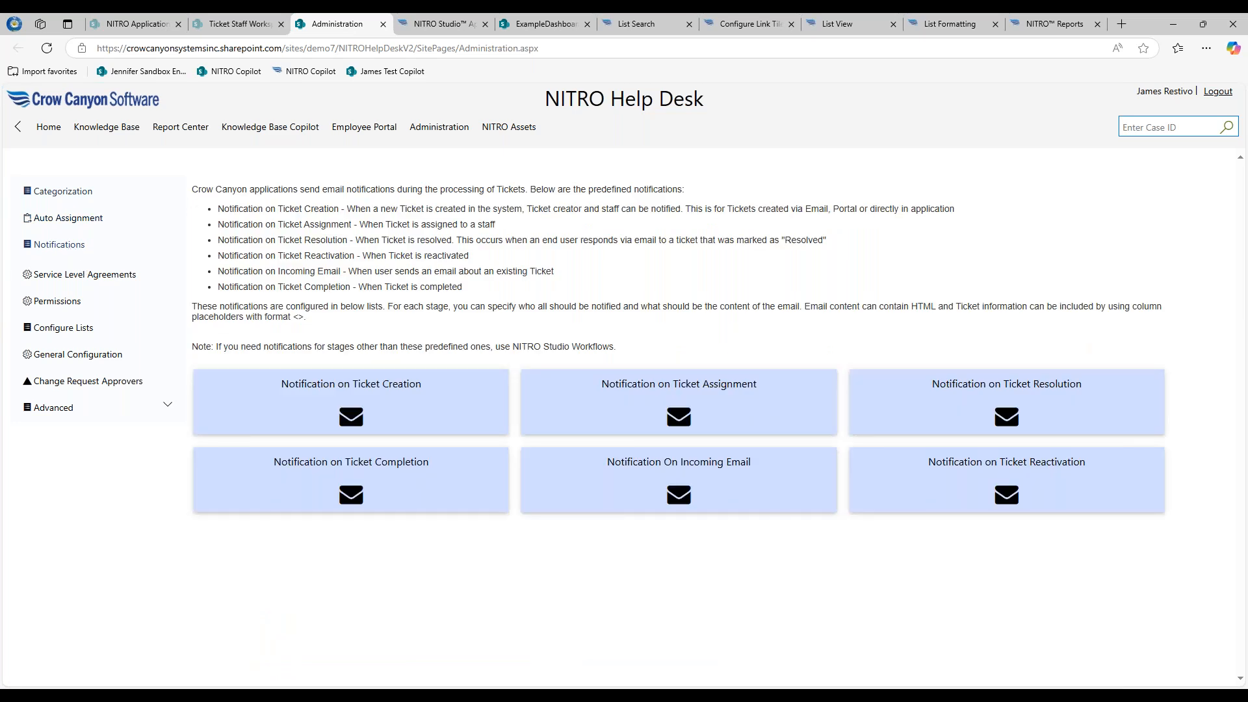
pyautogui.click(65, 195)
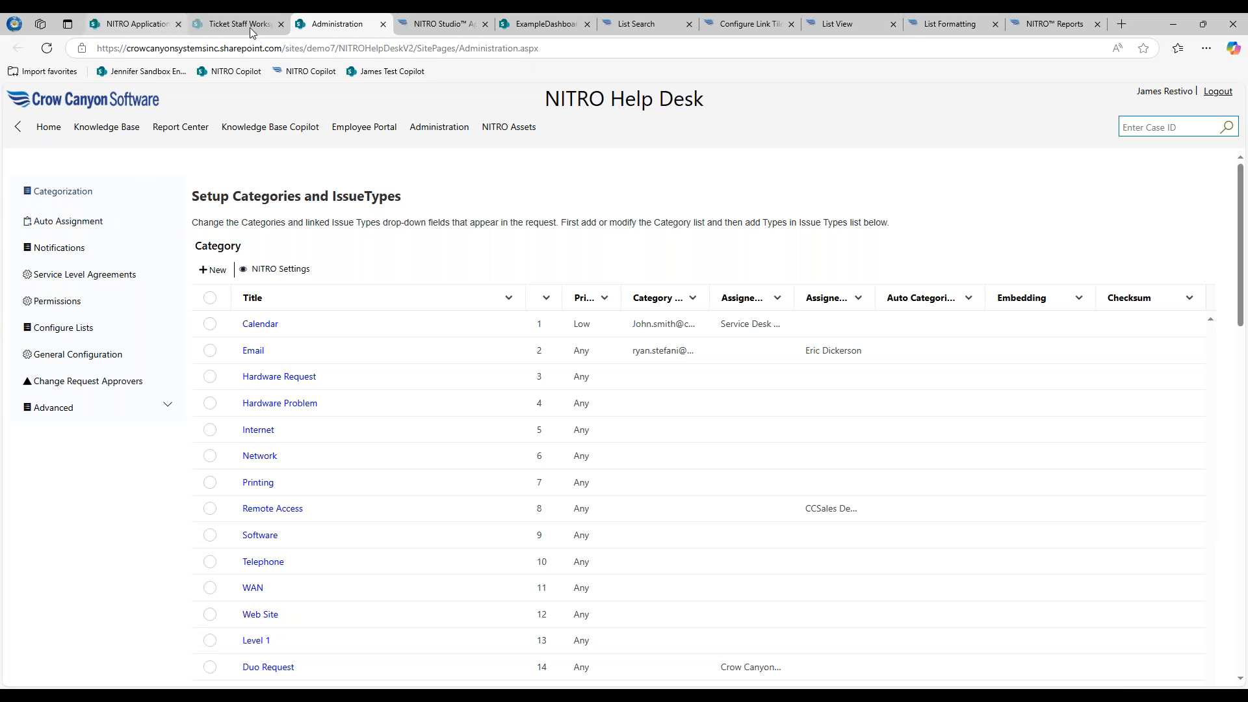
# - Reload the Administration page with ?ccsmode=1 appended to its address and open the page for editing
pyautogui.doubleClick(588, 48)
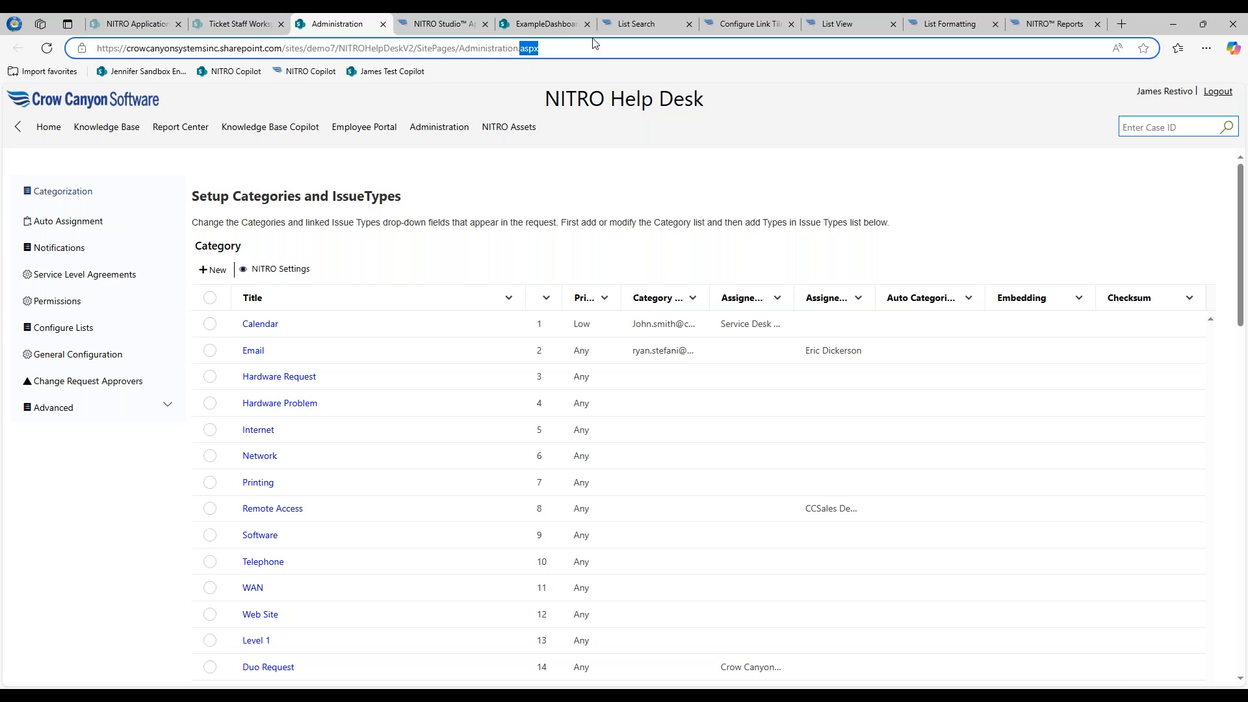
pyautogui.click(596, 48)
pyautogui.write('?ccsmode=1')
pyautogui.press('Return')
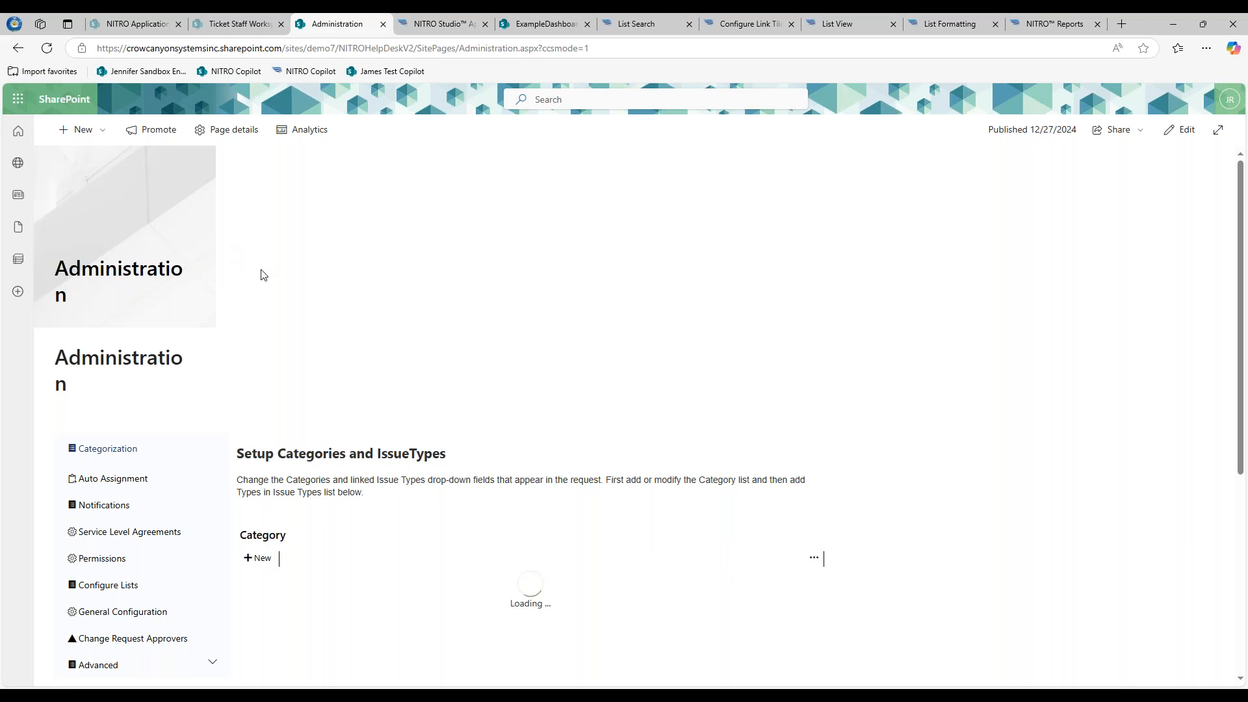
pyautogui.click(1184, 130)
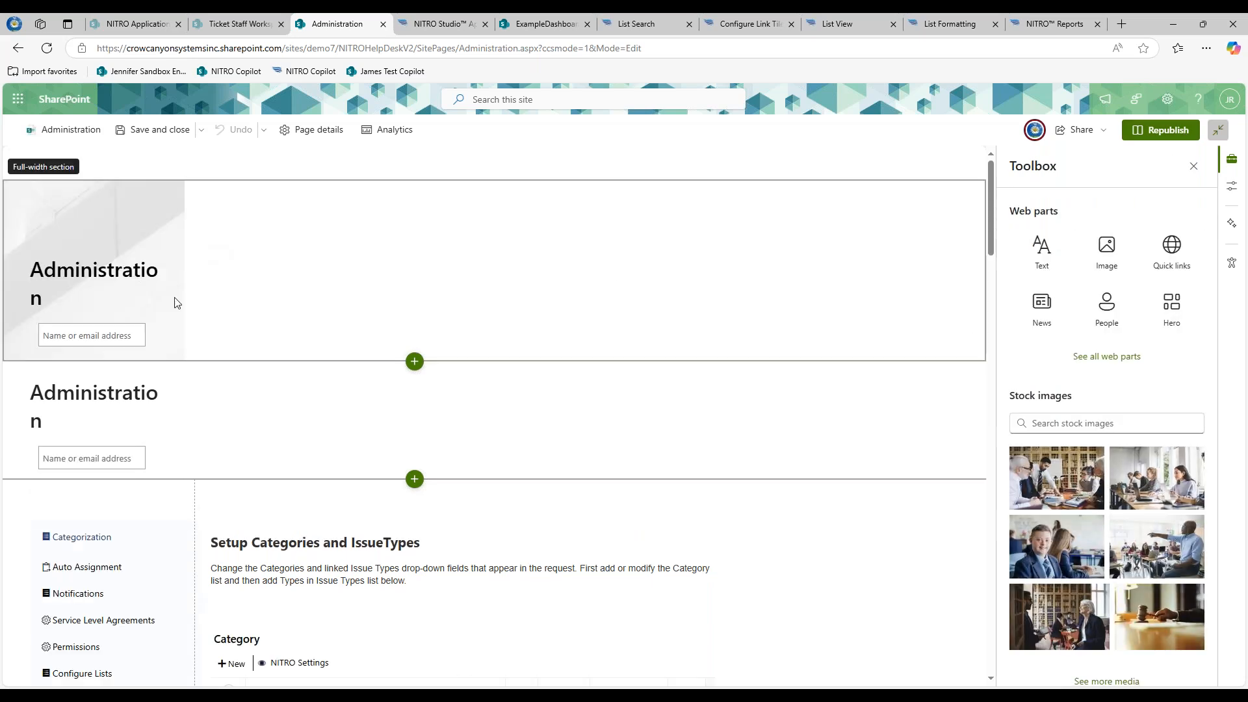
# - Open the properties of the side navigation's HTML Text web part and enlarge the Script Files Path and HTML Text boxes to show their full contents
pyautogui.scroll(-3, 169, 360)
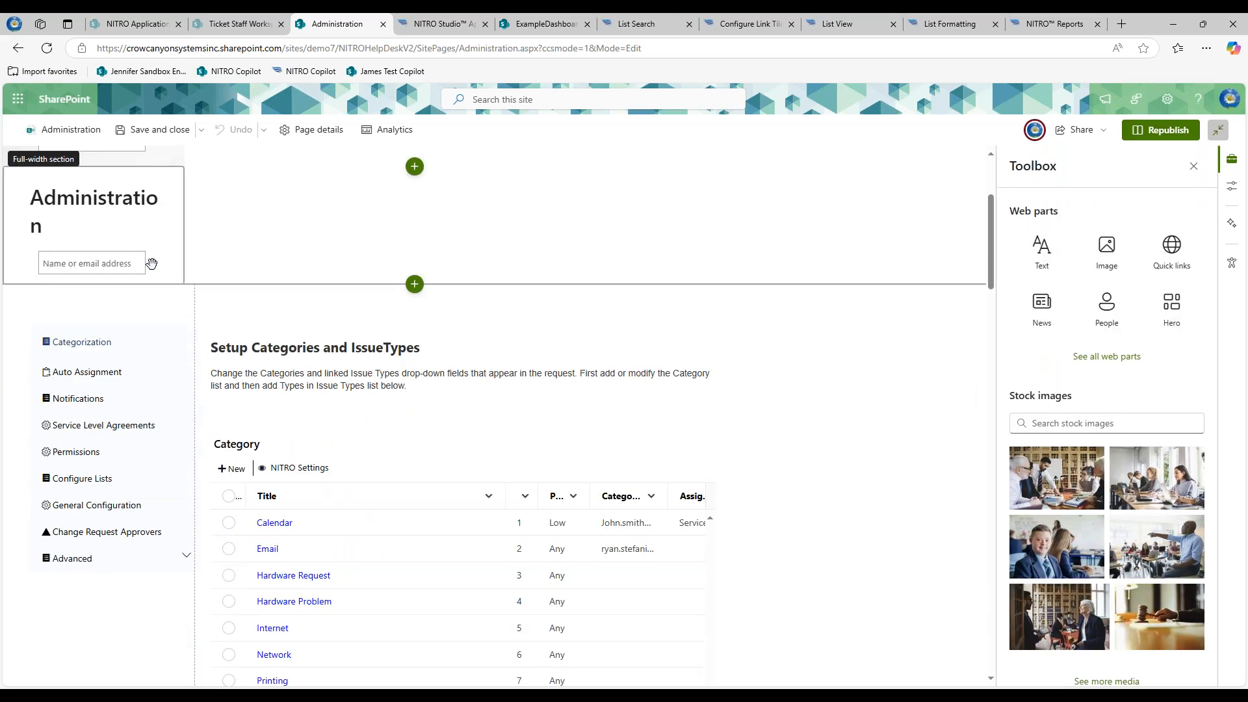
pyautogui.scroll(3, 163, 266)
pyautogui.scroll(-2, 163, 319)
pyautogui.click(162, 403)
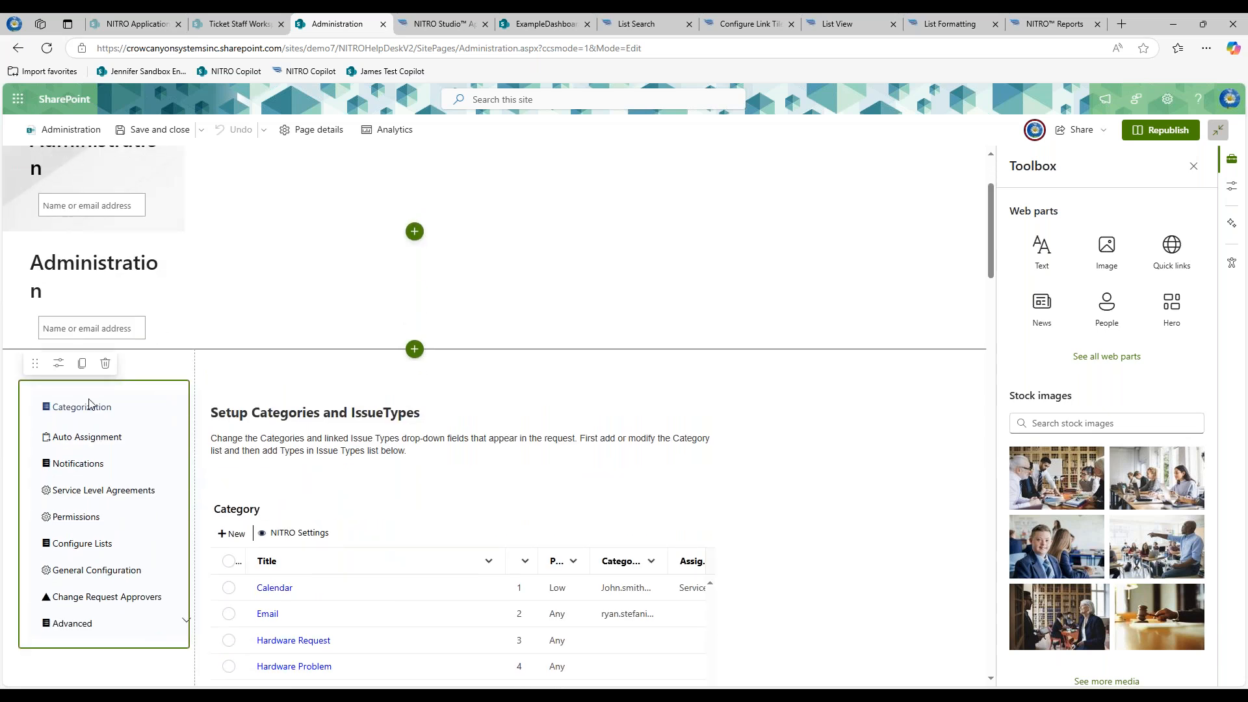
pyautogui.click(59, 363)
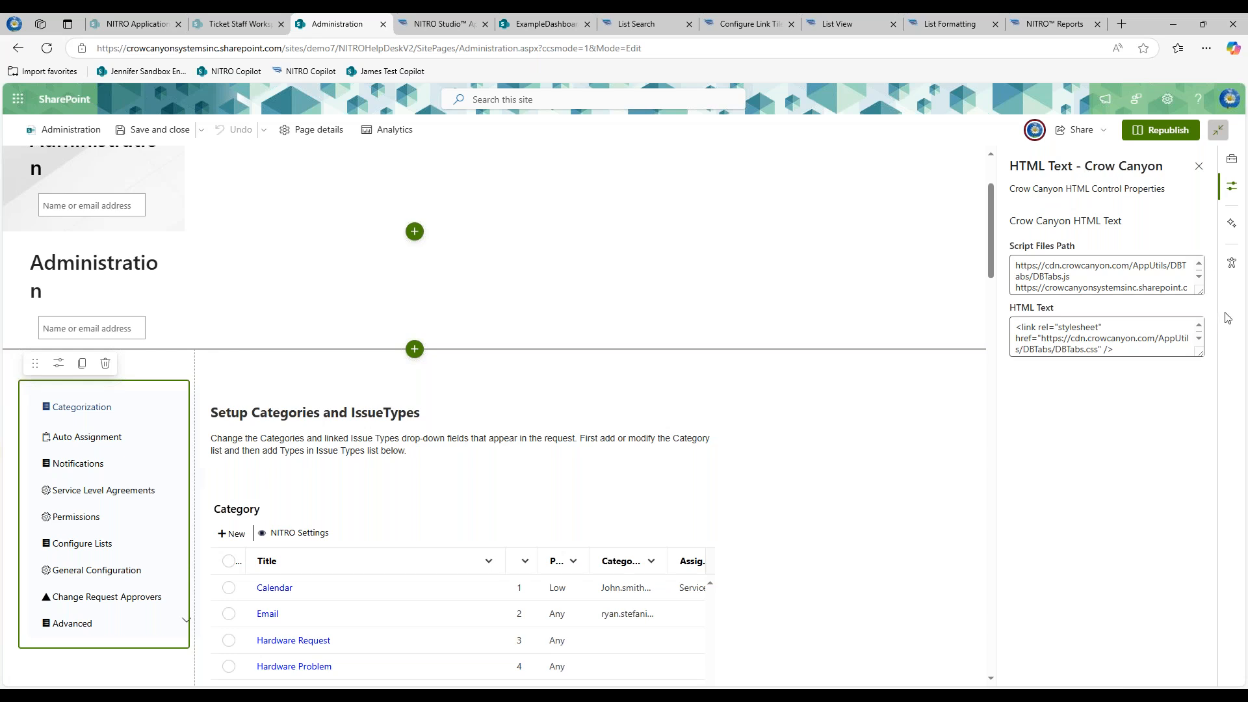
pyautogui.moveTo(1201, 292); pyautogui.dragTo(1201, 333)
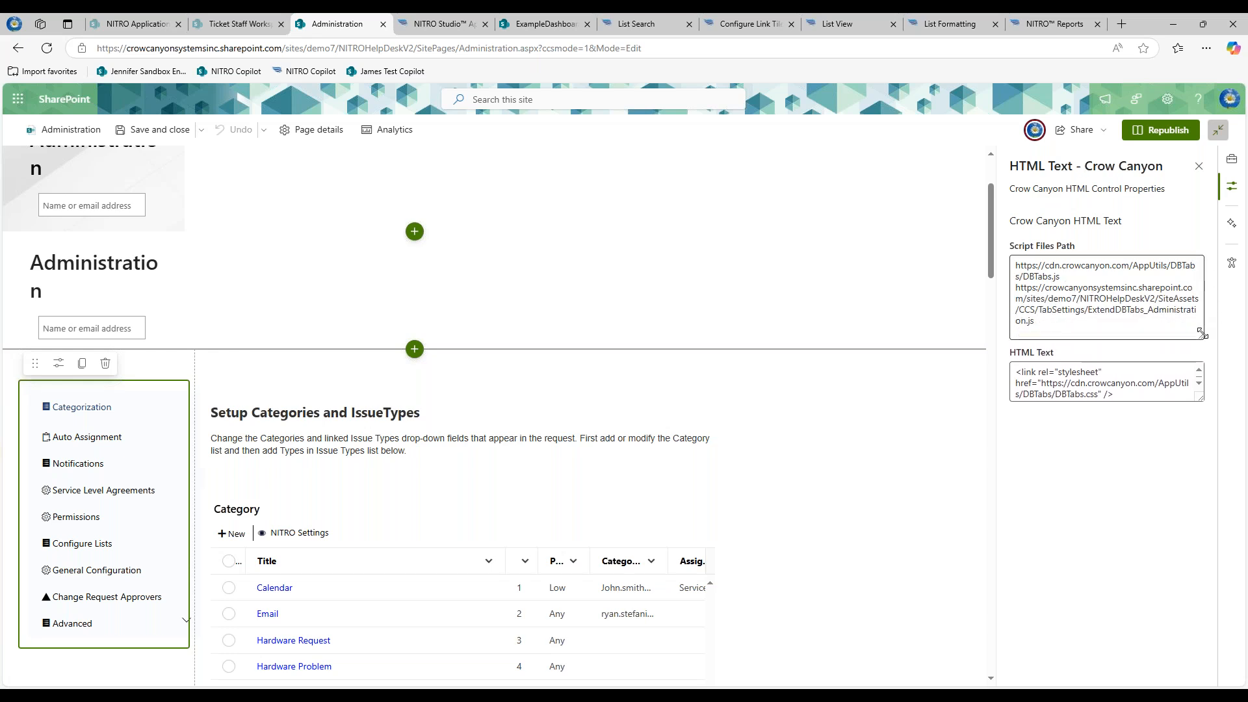
pyautogui.moveTo(1198, 398); pyautogui.dragTo(1194, 653)
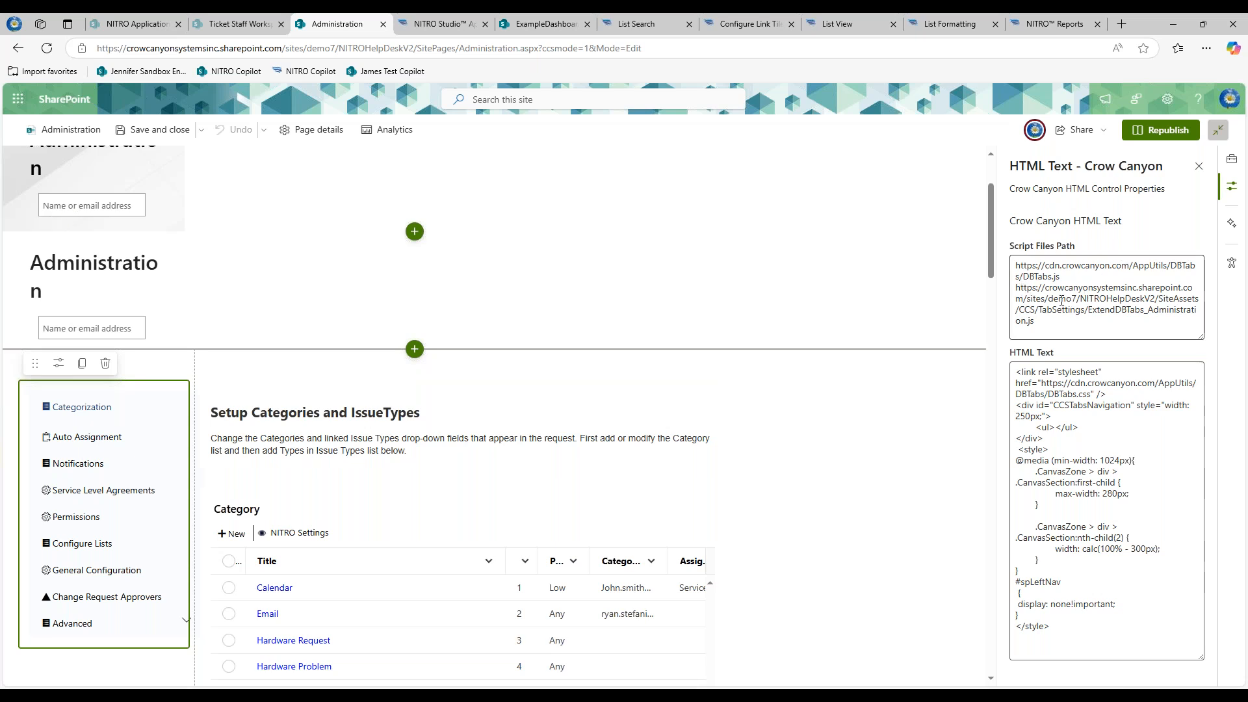
# - Copy the site's TabSettings folder address from the Script Files Path and open it in a new browser tab
pyautogui.moveTo(1016, 287); pyautogui.dragTo(1087, 309)
pyautogui.hotkey('ctrl', 'c')
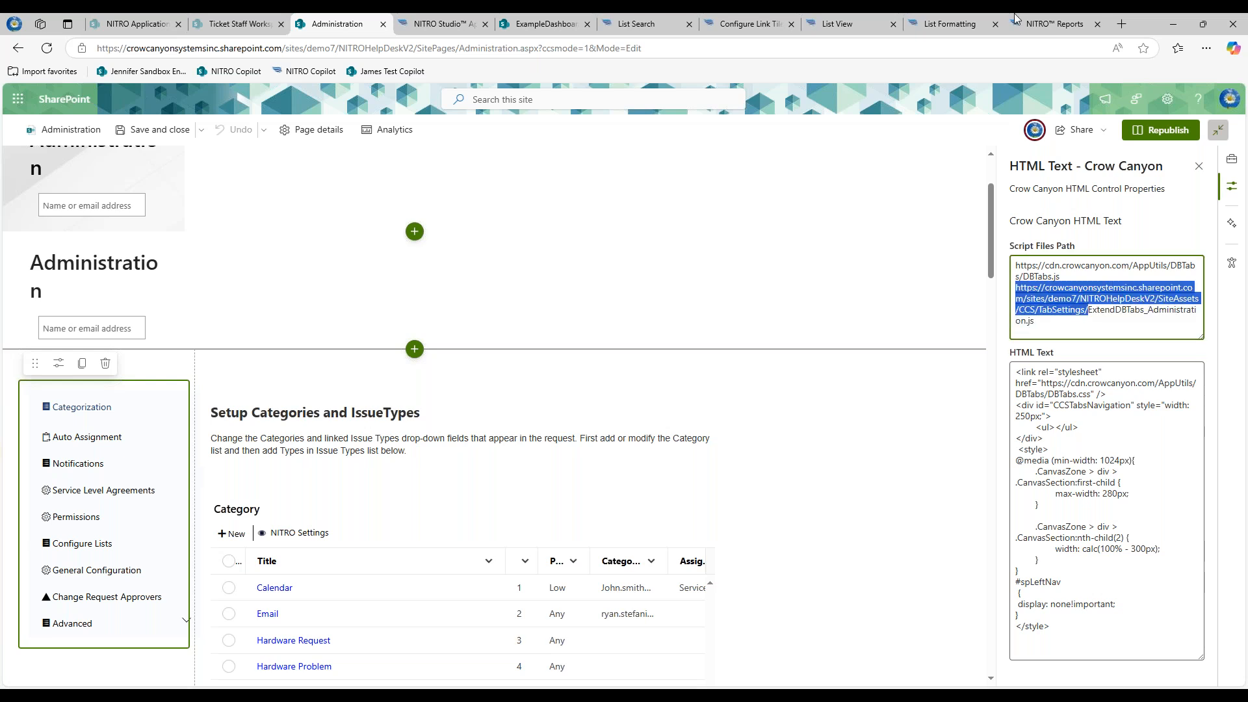
pyautogui.click(1121, 24)
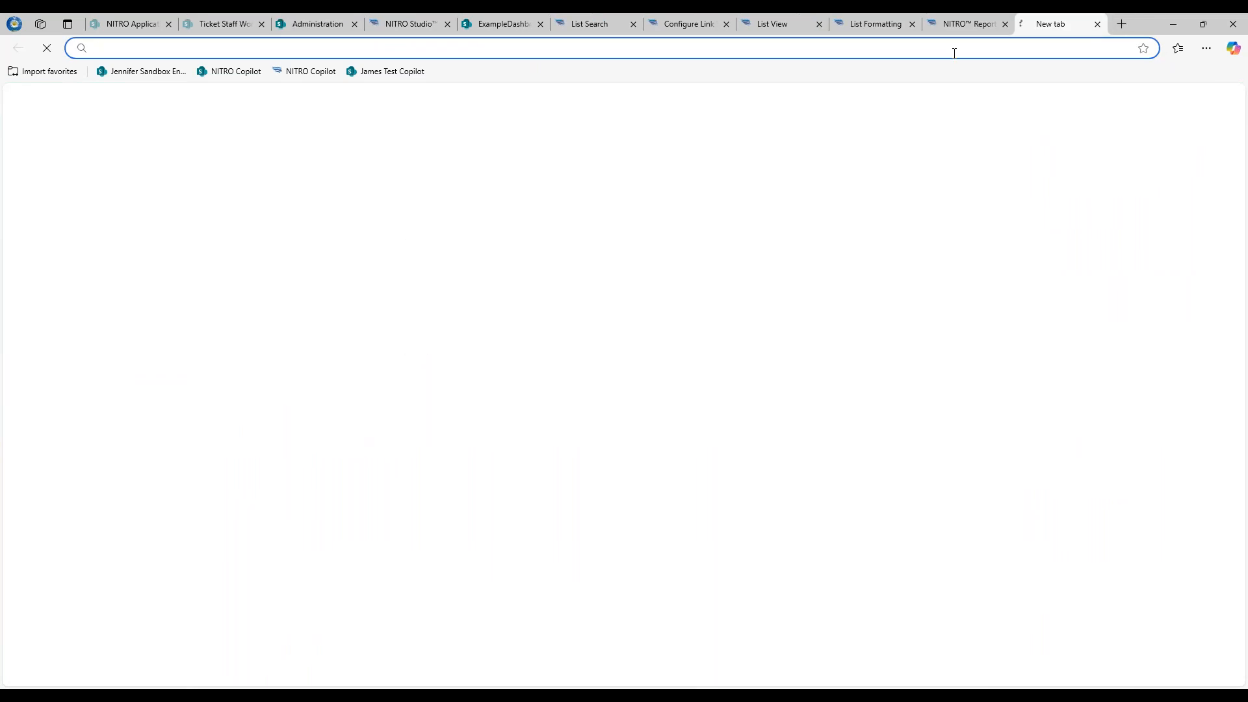
pyautogui.hotkey('ctrl', 'v')
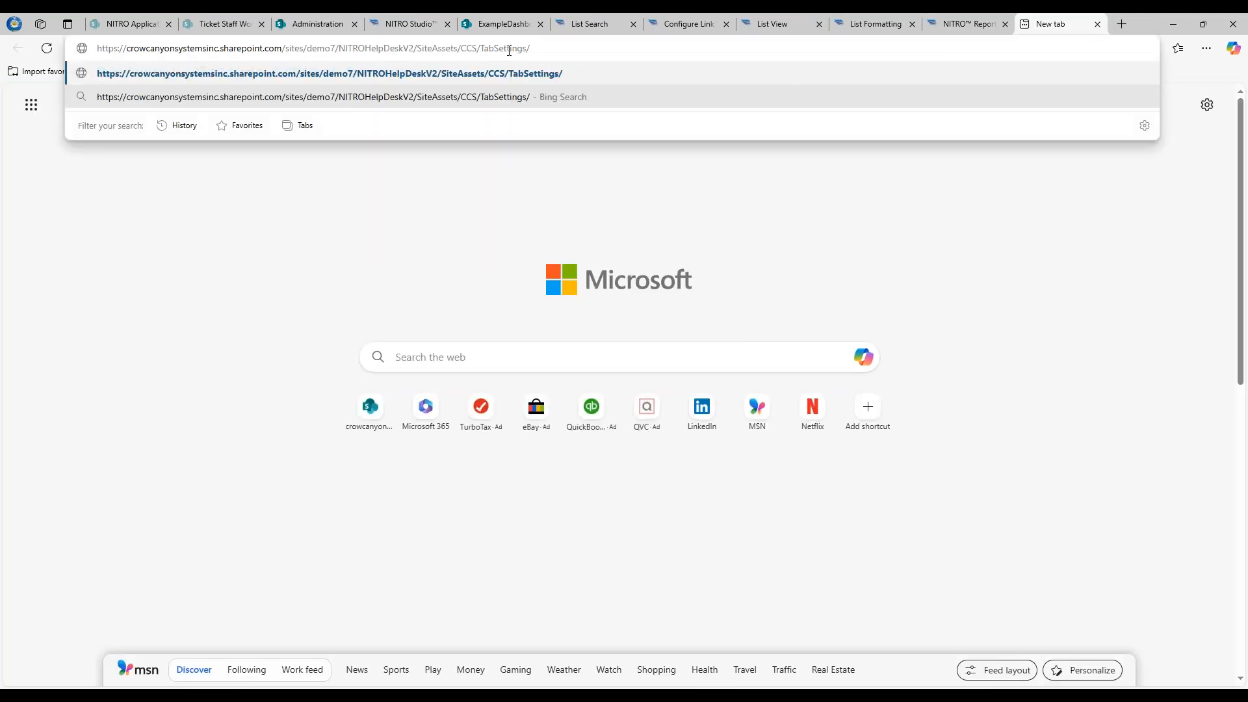
pyautogui.press('Return')
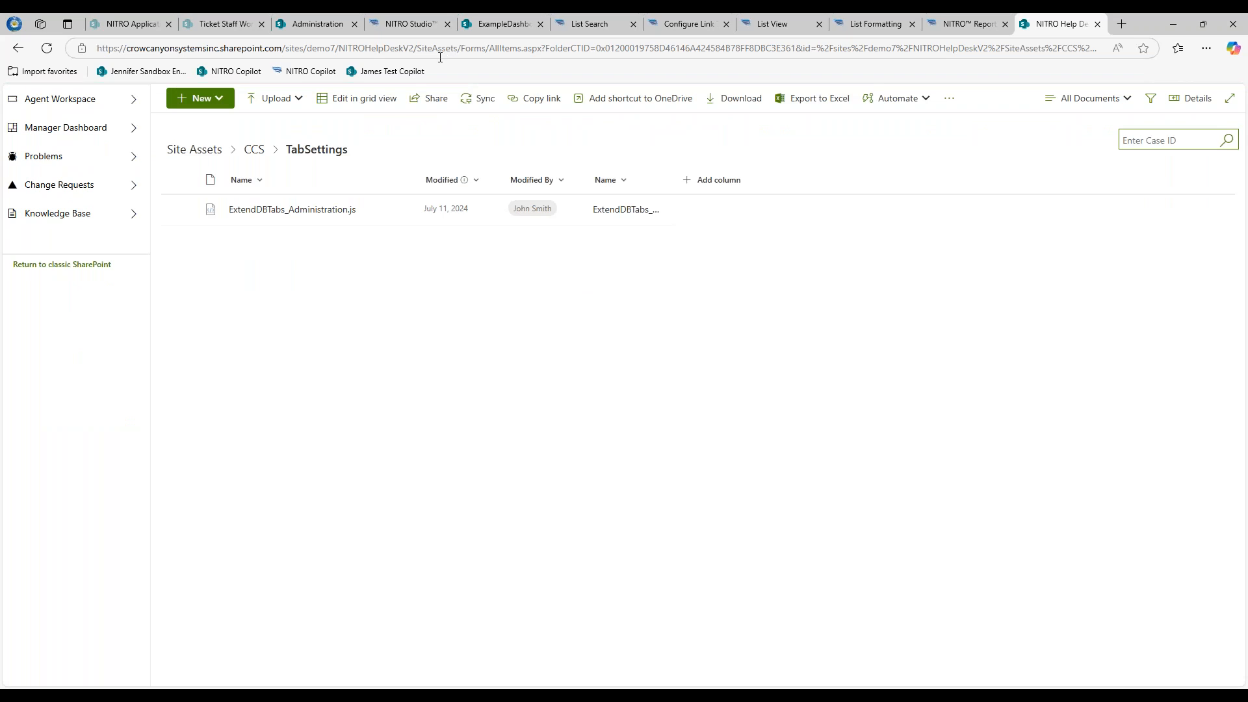
# - Go up to the CCS folder, return to its TabSettings folder, and open ExtendDBTabs_Administration.js
pyautogui.click(254, 150)
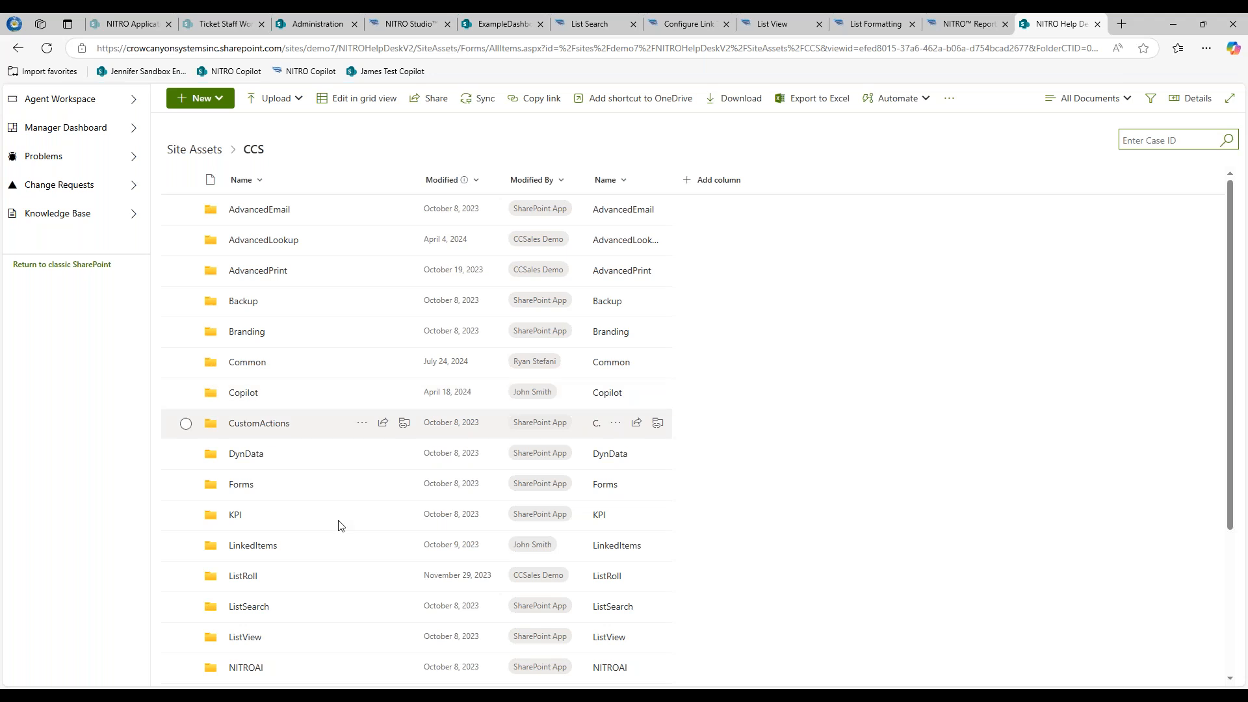
pyautogui.scroll(-3, 332, 538)
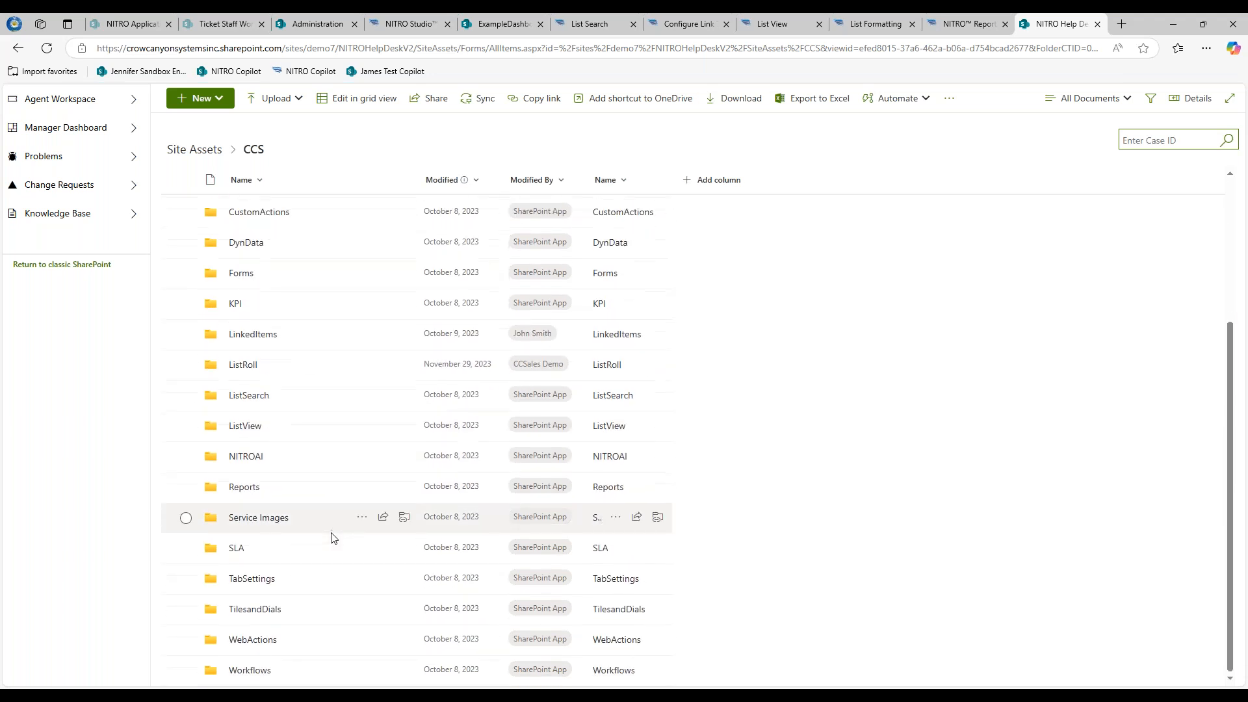
pyautogui.click(247, 580)
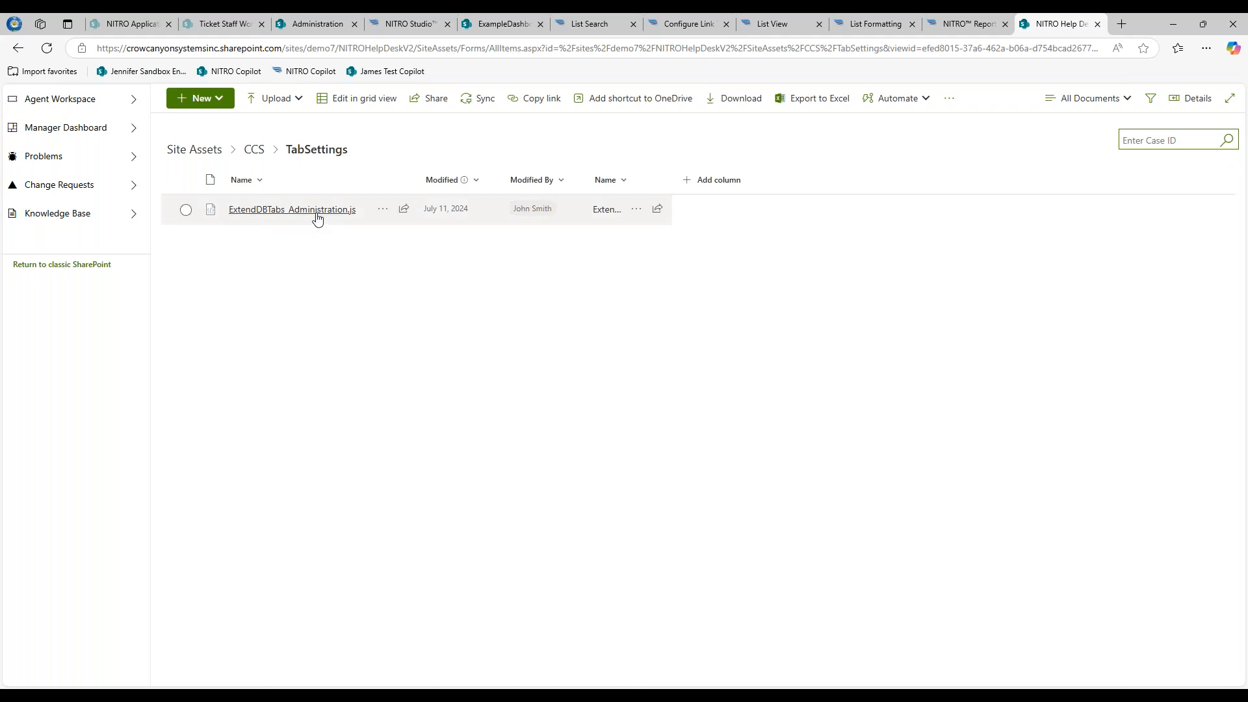
pyautogui.moveTo(317, 219)
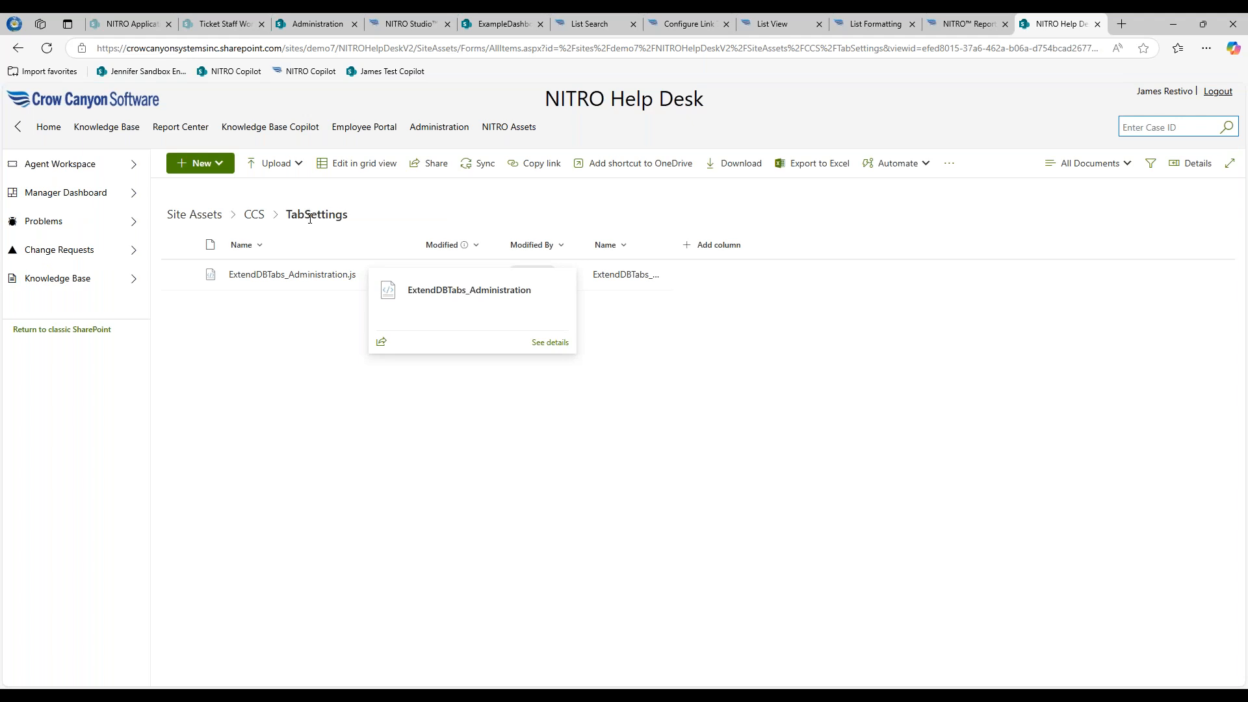
pyautogui.click(325, 277)
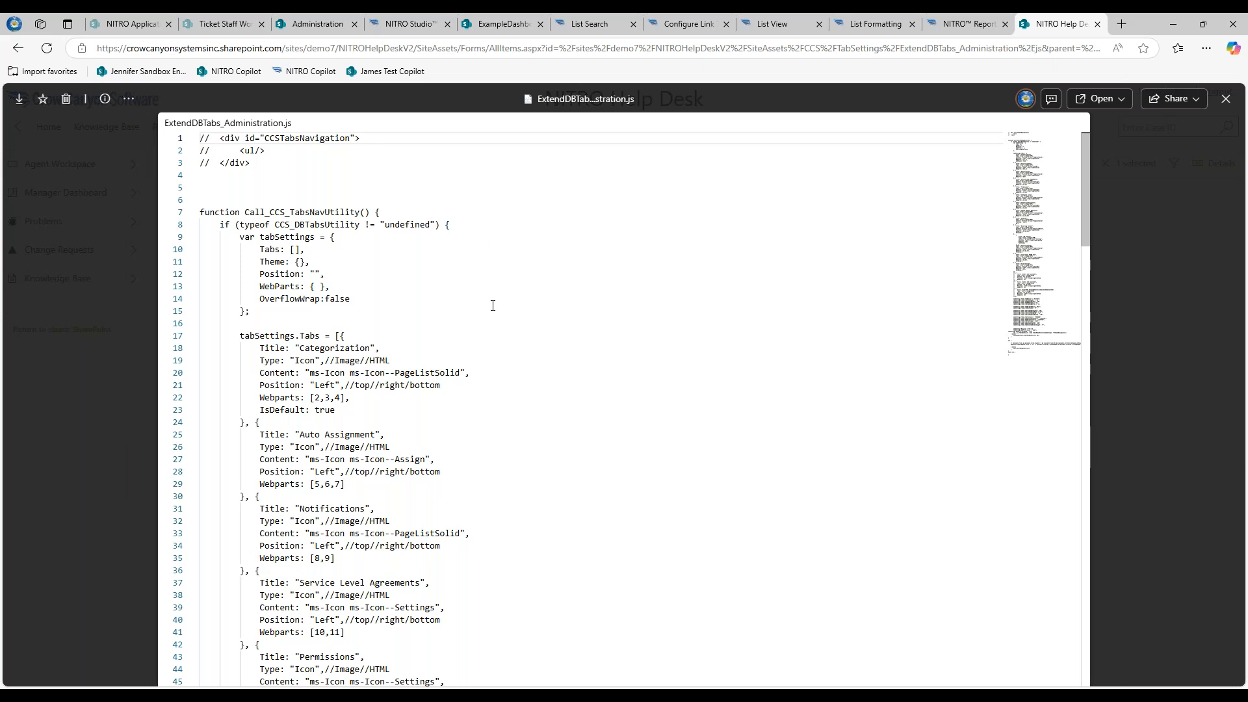
# - Examine the tabSettings.Tabs definition in the script, highlighting the Categorization tab's title entry
pyautogui.scroll(-1, 493, 305)
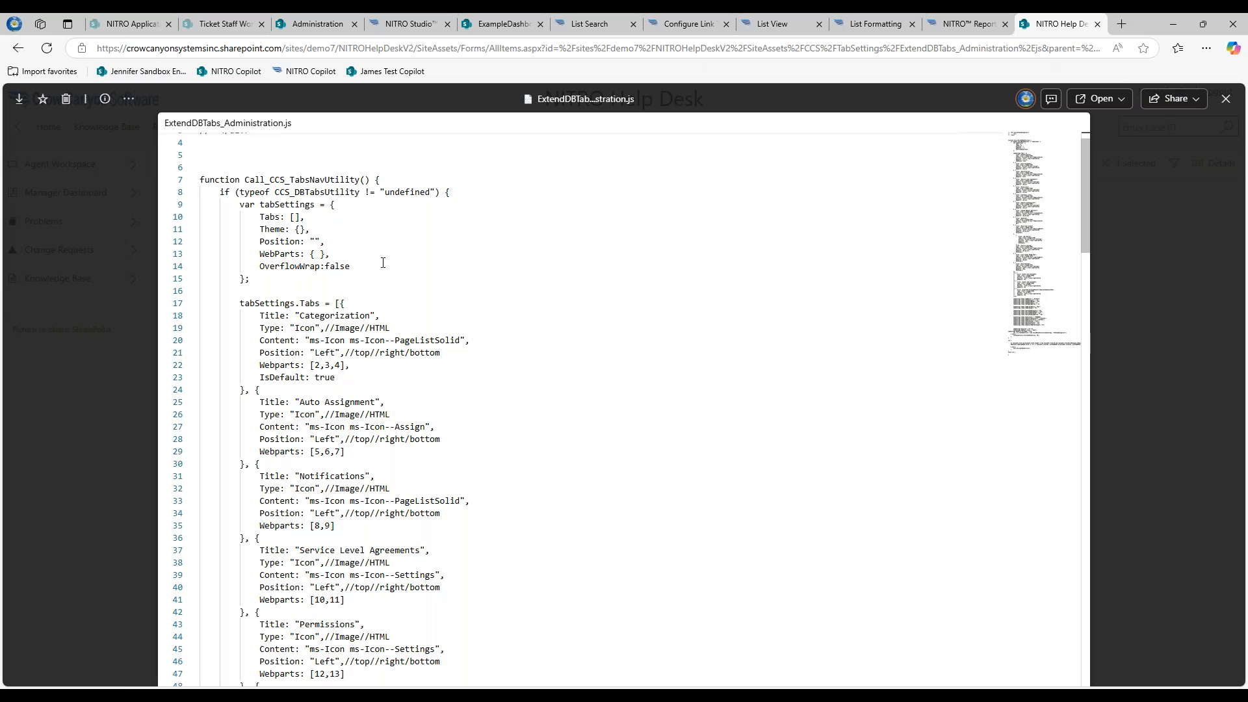
pyautogui.scroll(-1, 384, 295)
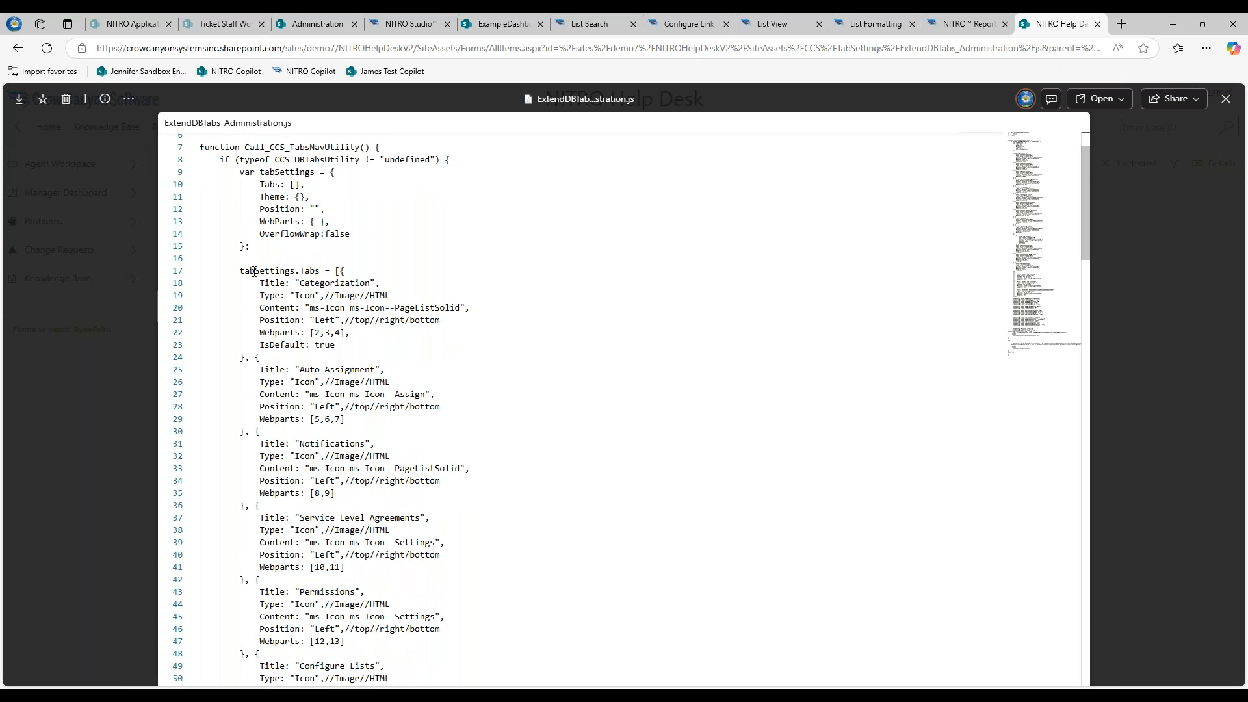
pyautogui.moveTo(242, 271); pyautogui.dragTo(375, 284)
pyautogui.click(298, 284)
pyautogui.moveTo(299, 283); pyautogui.dragTo(323, 283)
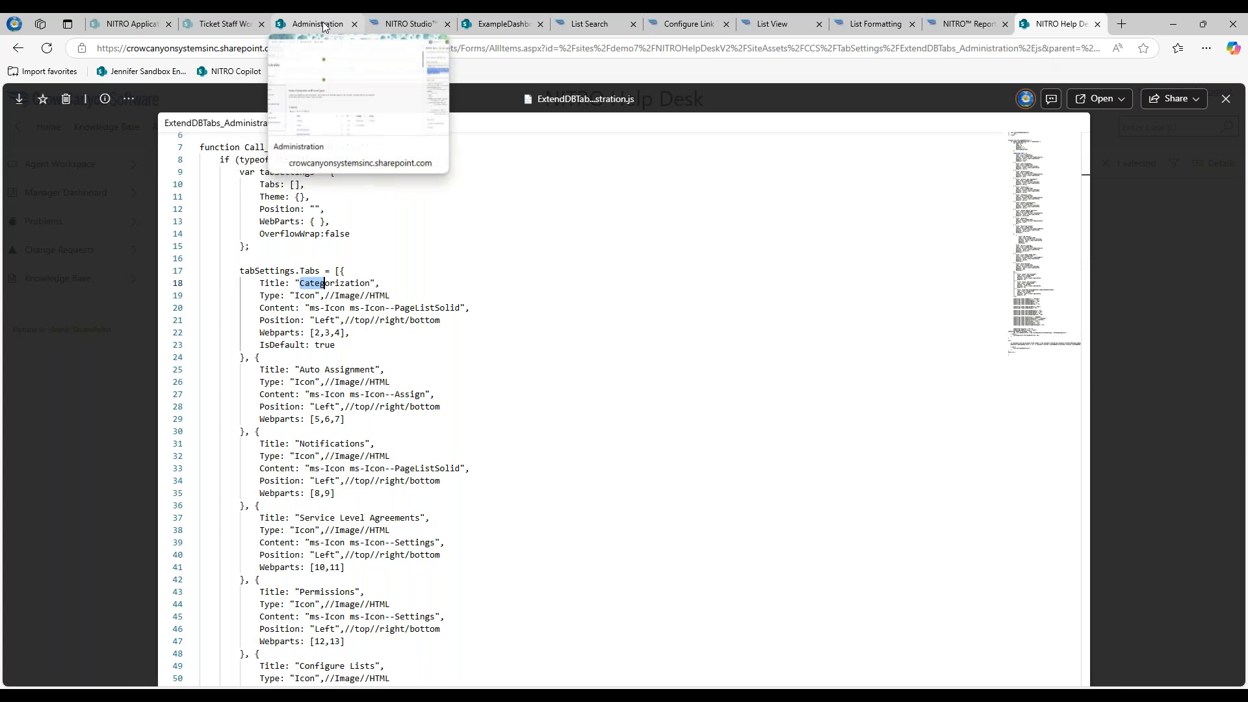
# - Return to the Administration page and examine the text and list web parts shown for the Categorization tab
pyautogui.click(319, 24)
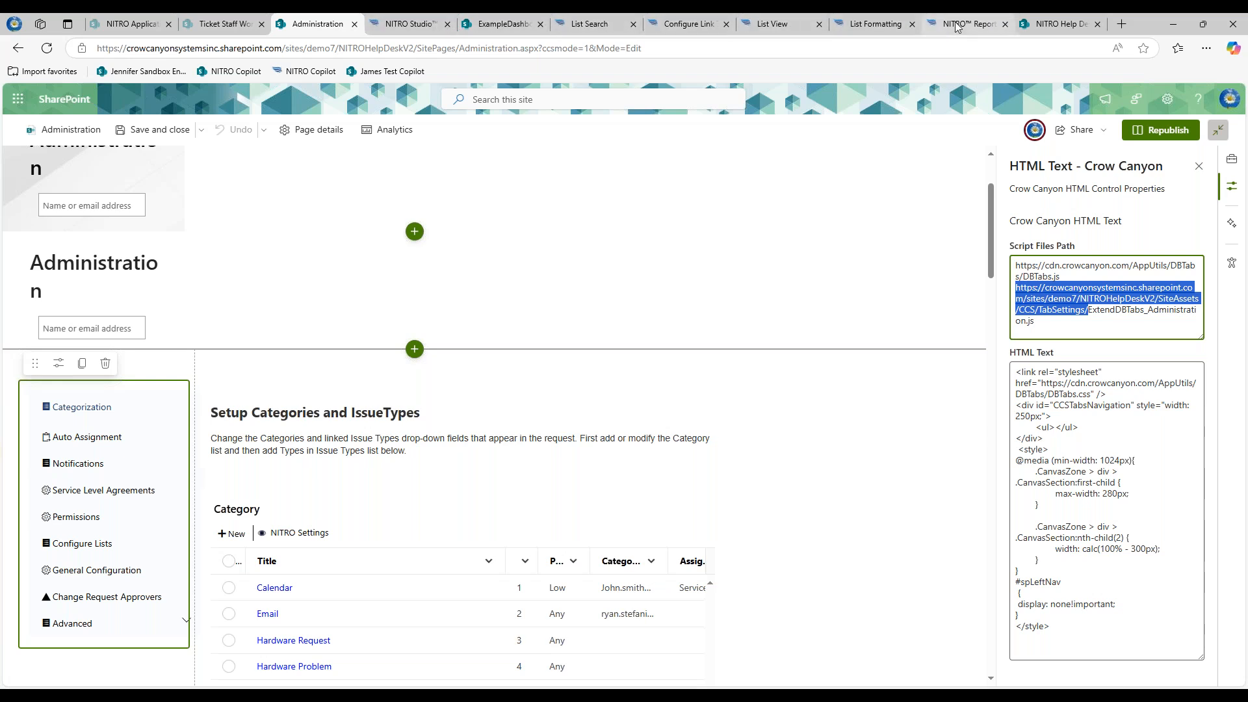
pyautogui.click(1059, 24)
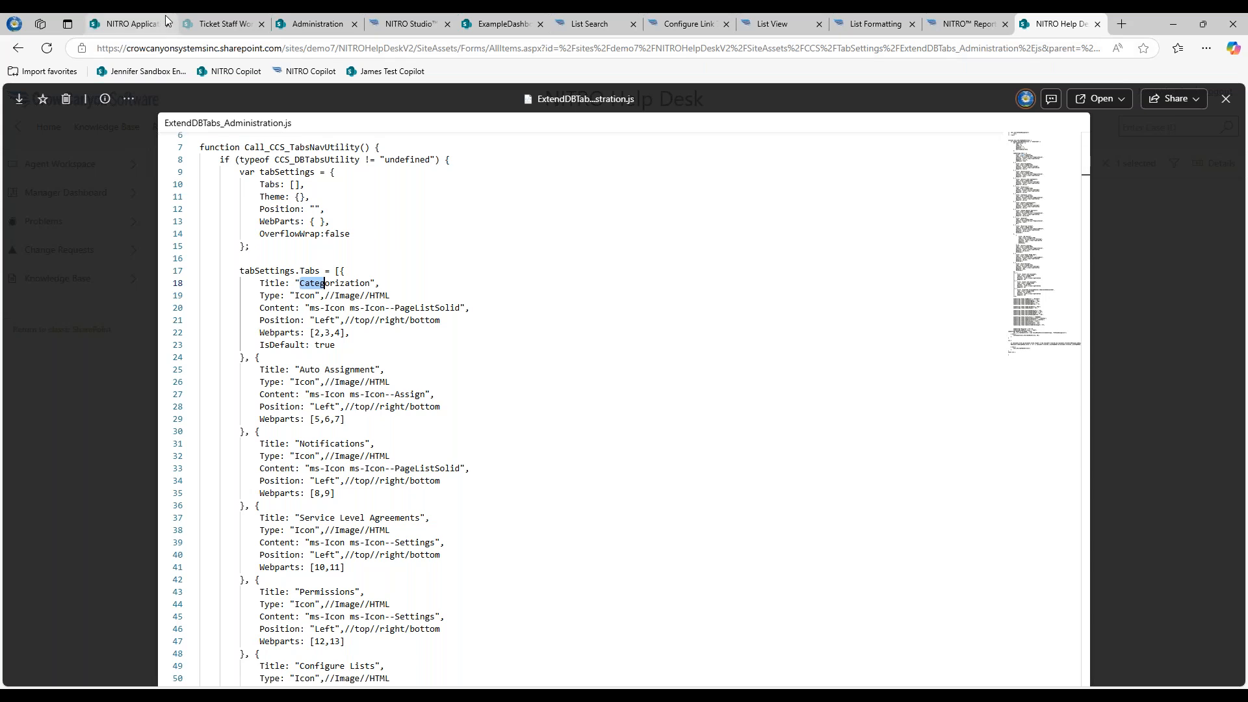
pyautogui.click(337, 25)
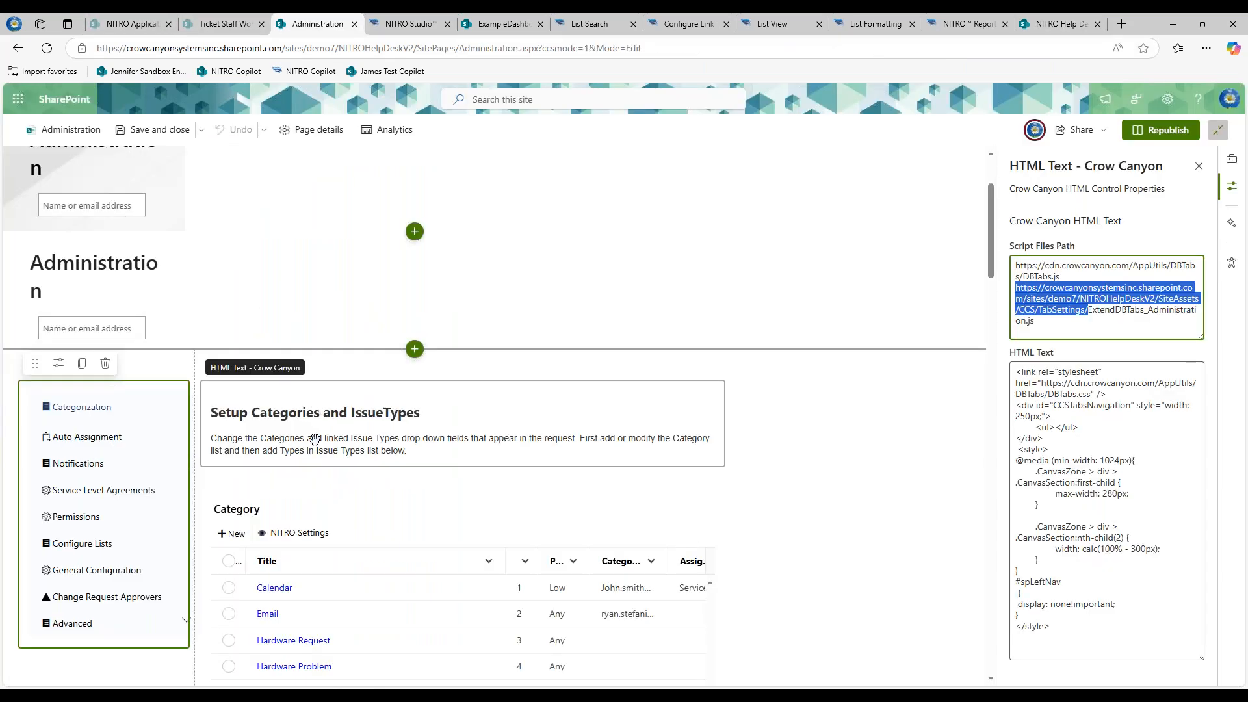
pyautogui.scroll(-10, 315, 513)
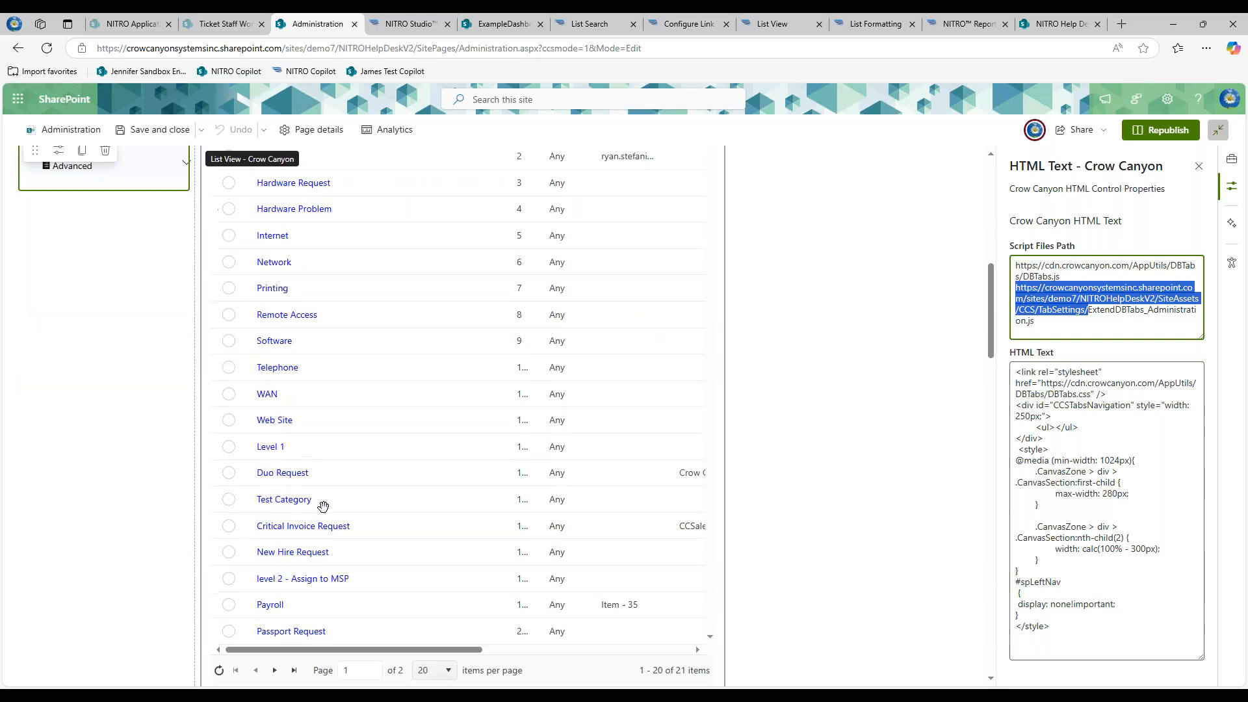
pyautogui.scroll(-5, 329, 521)
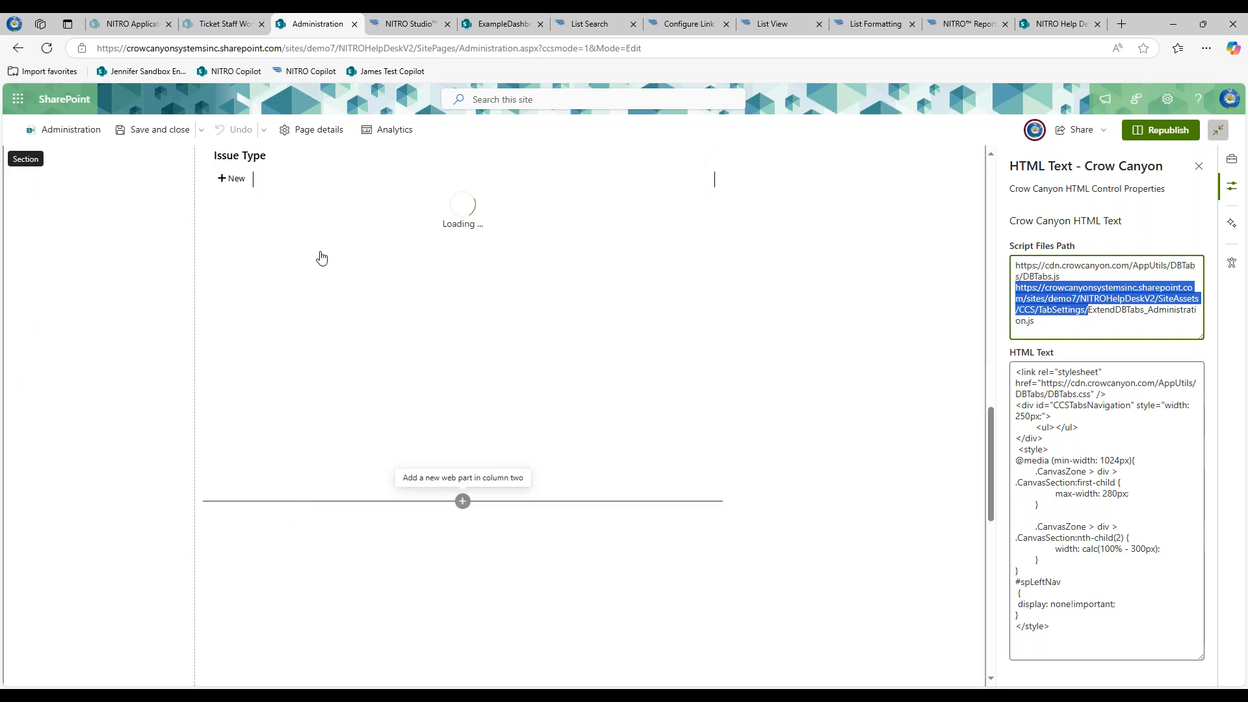
pyautogui.scroll(15, 355, 247)
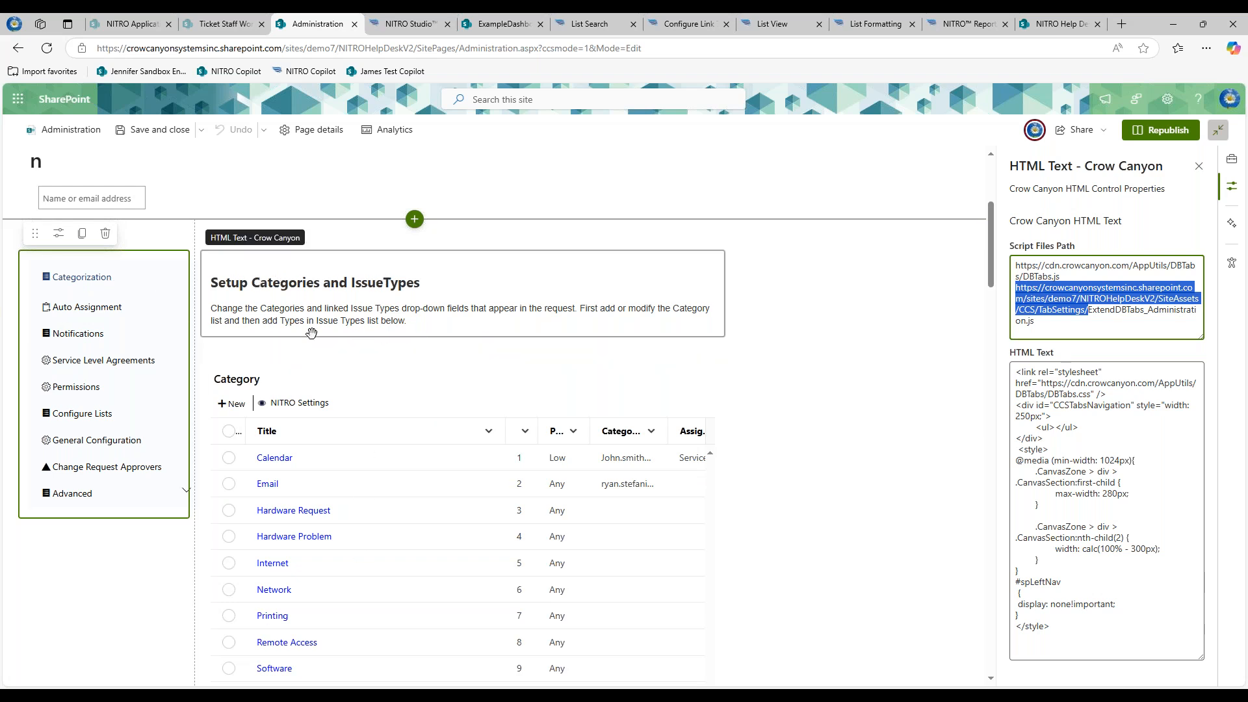
# - Show the Auto Assignment tab in the side navigation and look through its web parts down to the Staff list
pyautogui.click(85, 307)
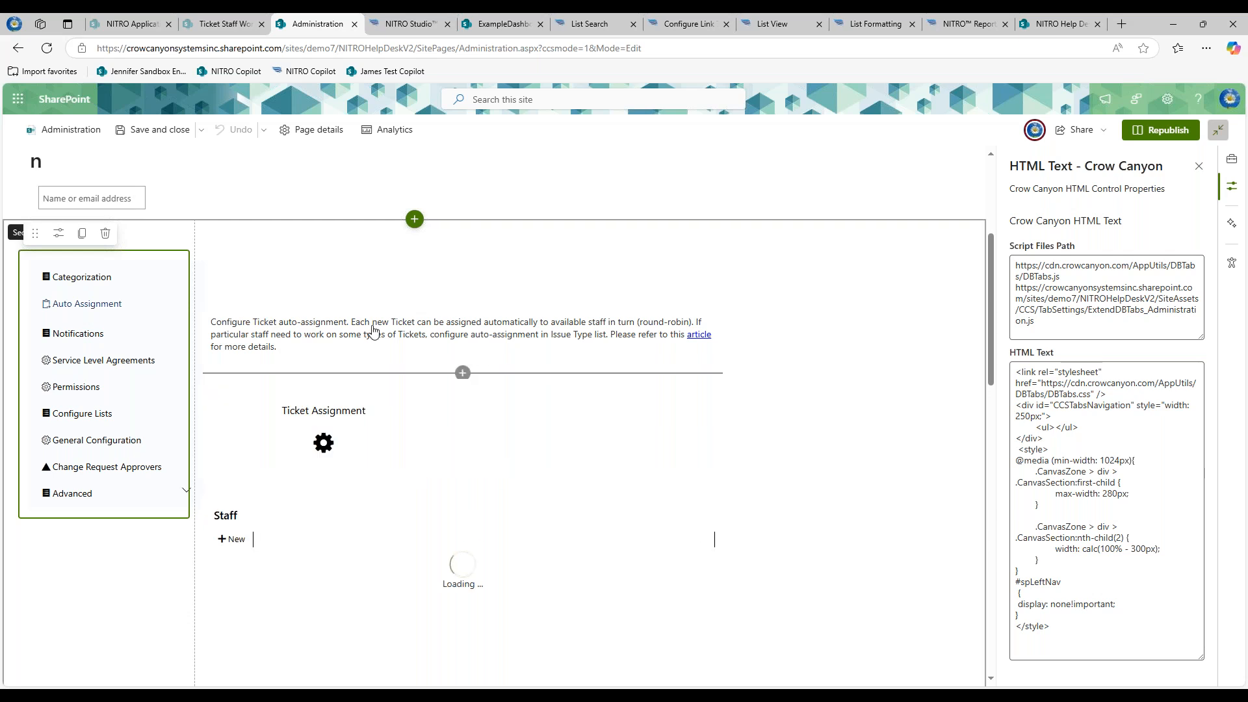
pyautogui.scroll(-1, 362, 351)
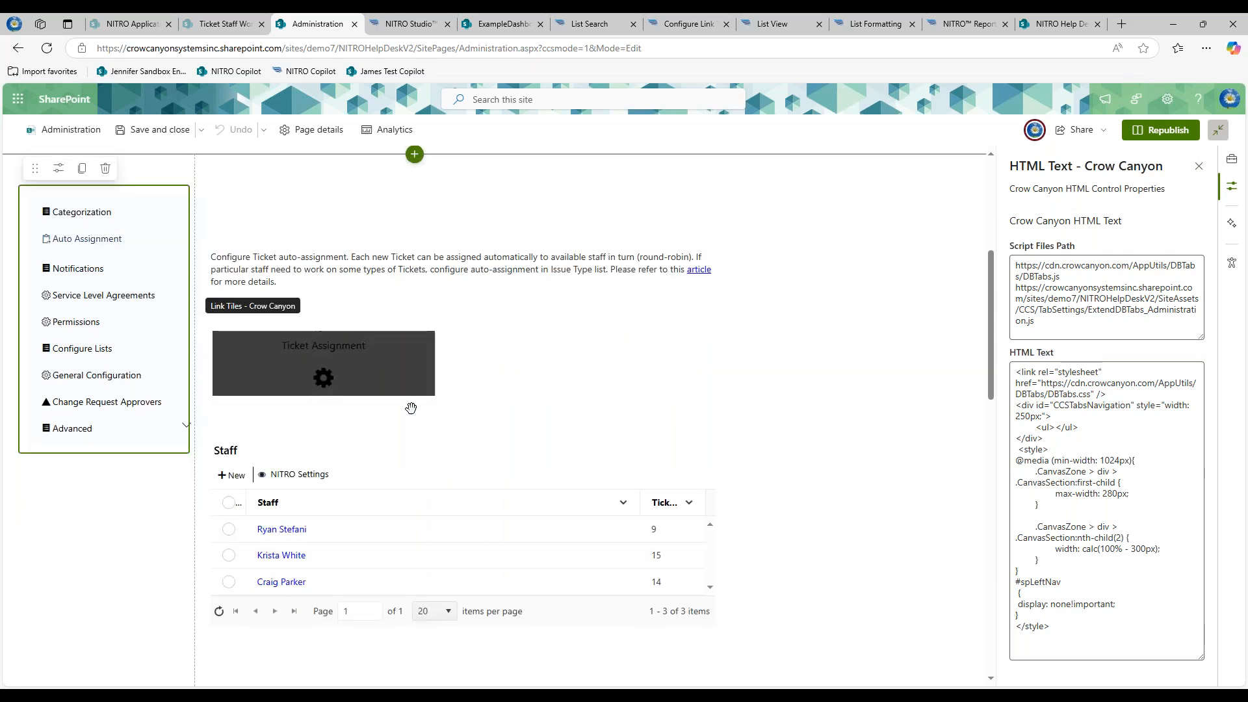
pyautogui.scroll(-2, 416, 403)
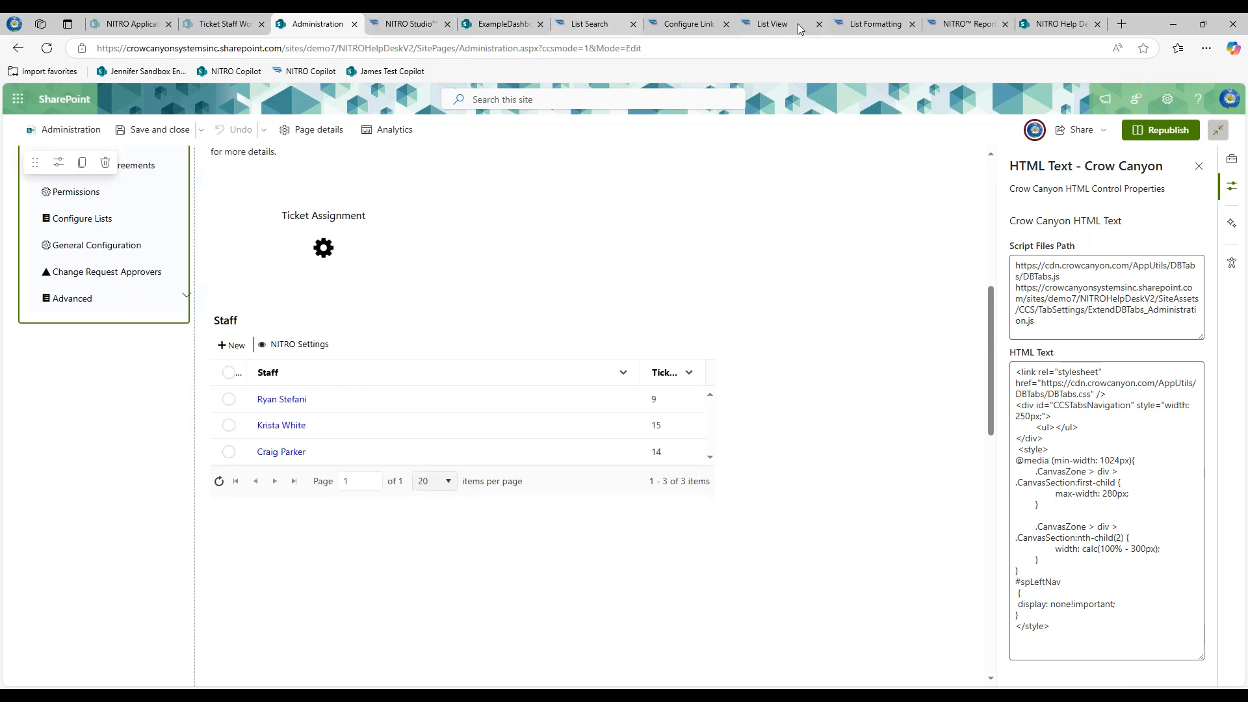
# - Examine the tab definitions in ExtendDBTabs_Administration.js, highlighting the whole Service Level Agreements block
pyautogui.click(1058, 23)
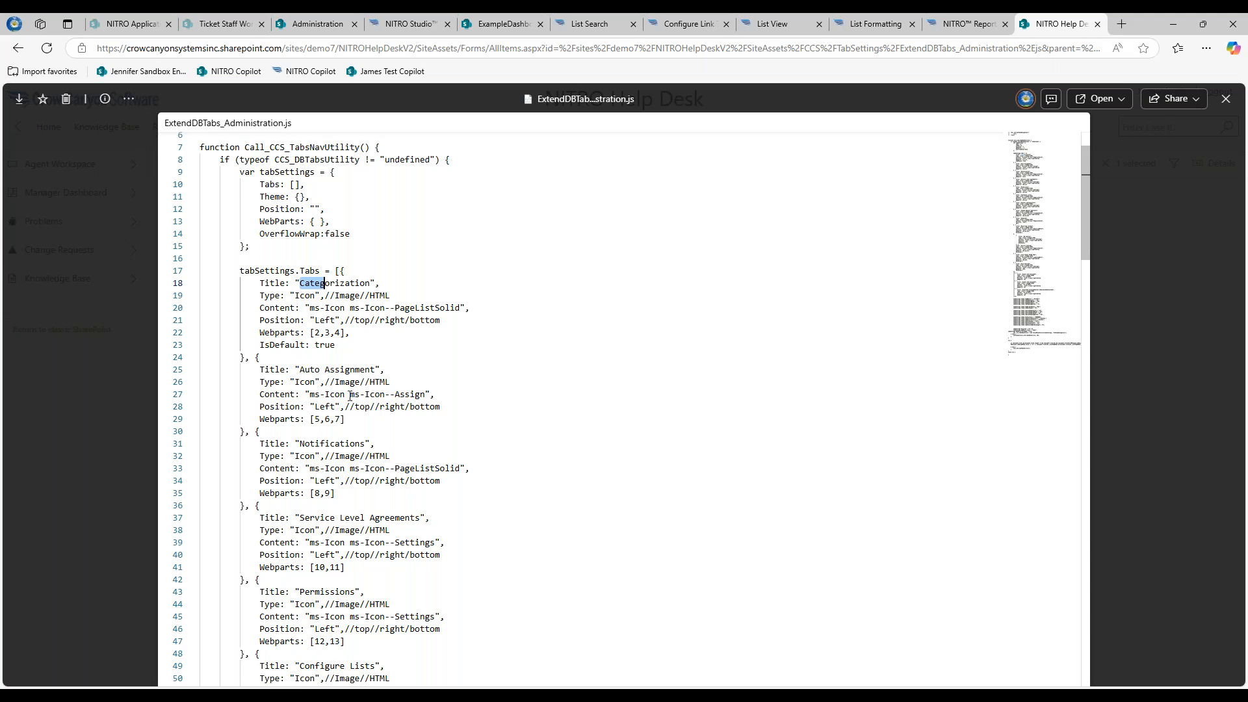
pyautogui.scroll(-1, 351, 391)
pyautogui.scroll(-1, 351, 390)
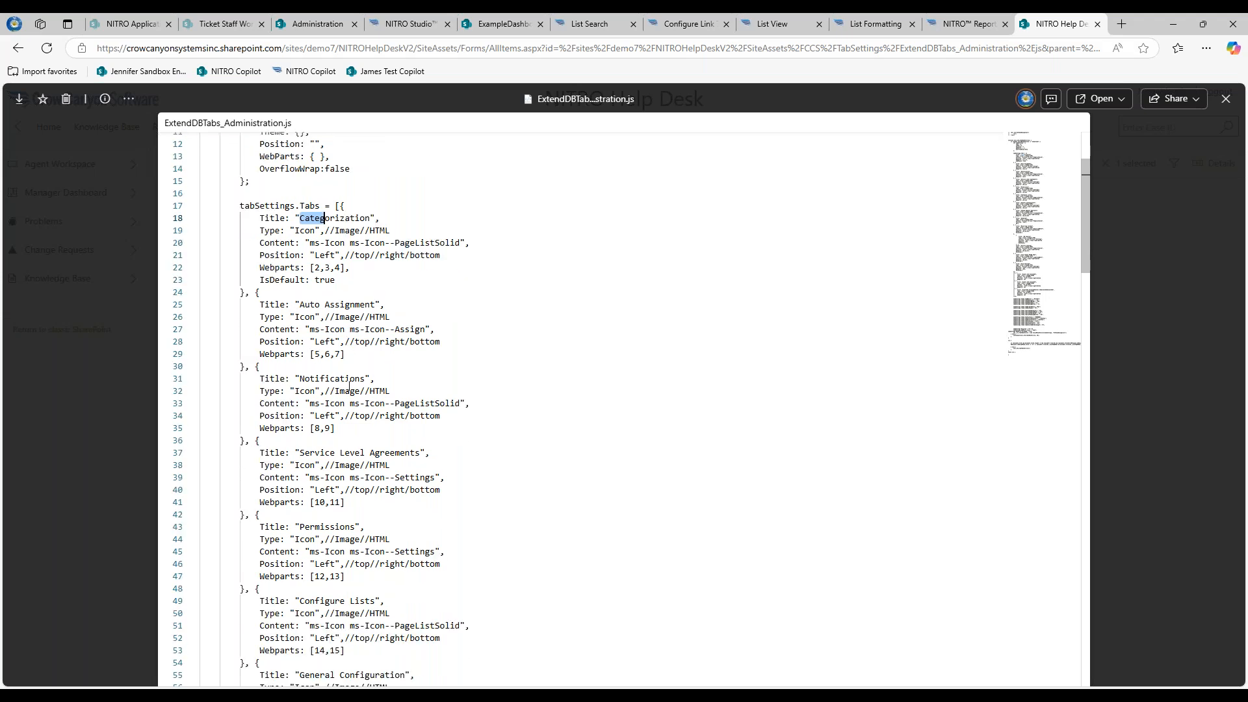
pyautogui.scroll(-2, 349, 388)
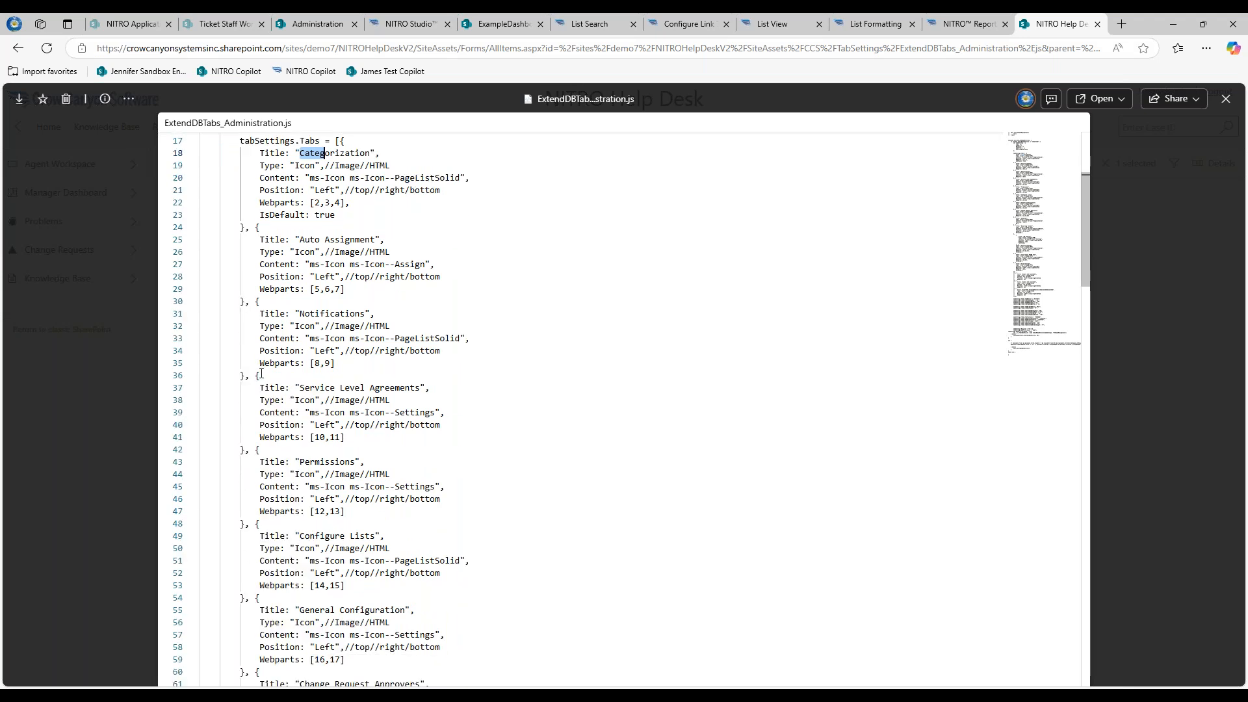
pyautogui.moveTo(257, 375); pyautogui.dragTo(241, 444)
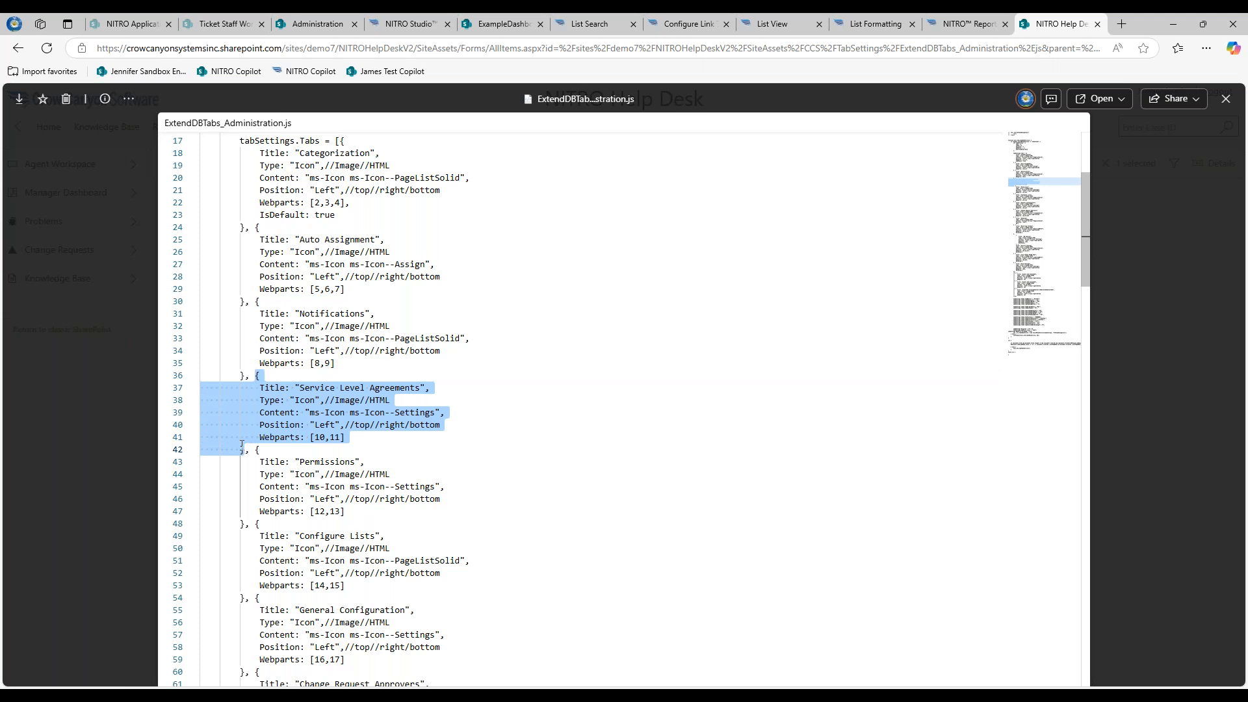
pyautogui.scroll(-4, 331, 428)
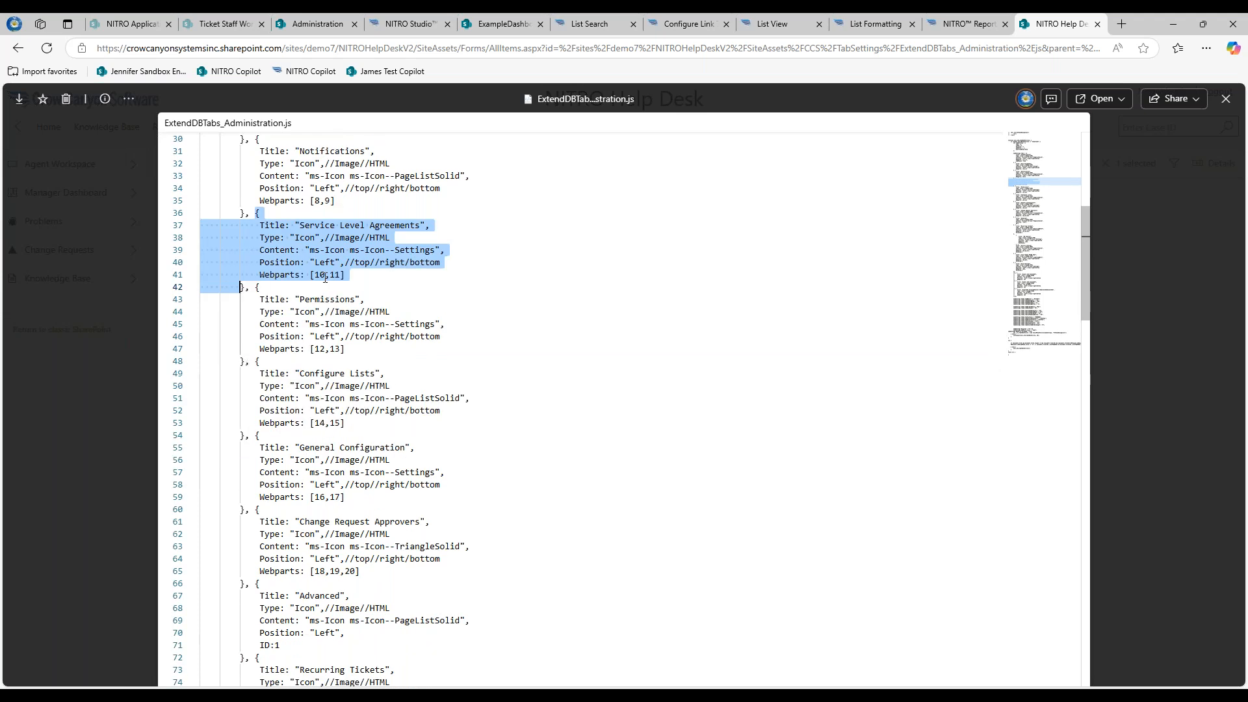
pyautogui.scroll(-2, 333, 328)
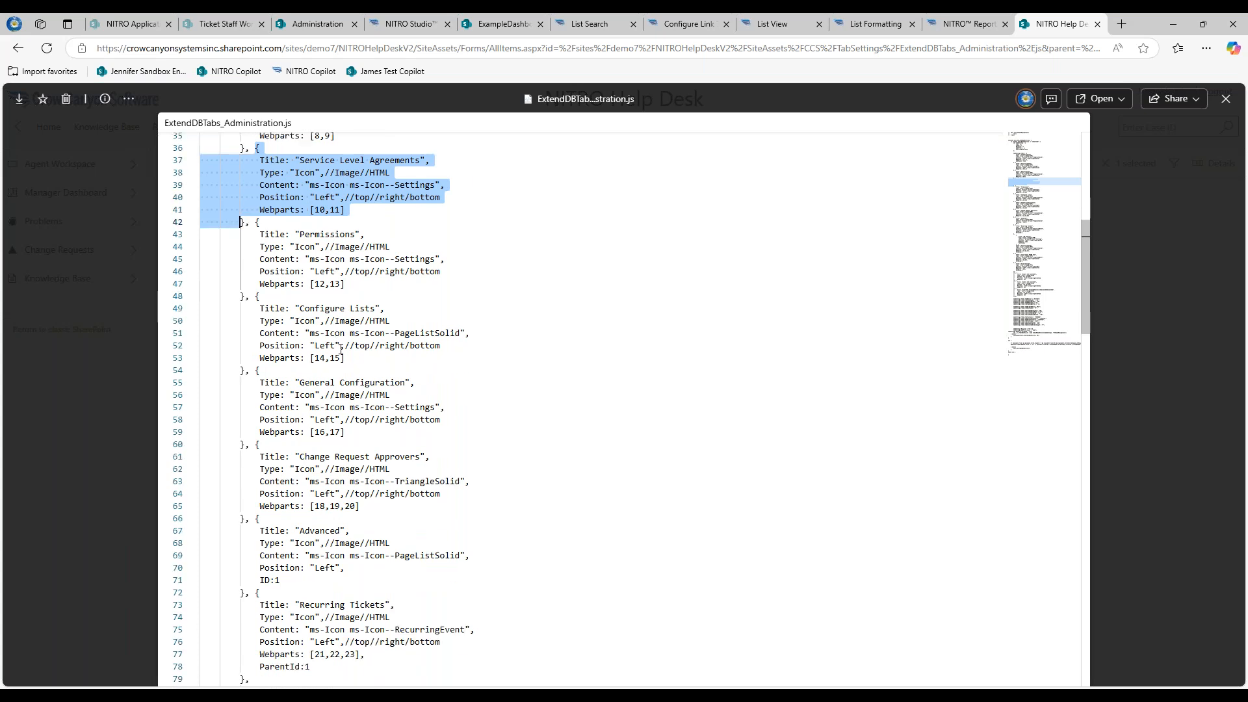
pyautogui.scroll(-1, 339, 344)
pyautogui.scroll(2, 342, 347)
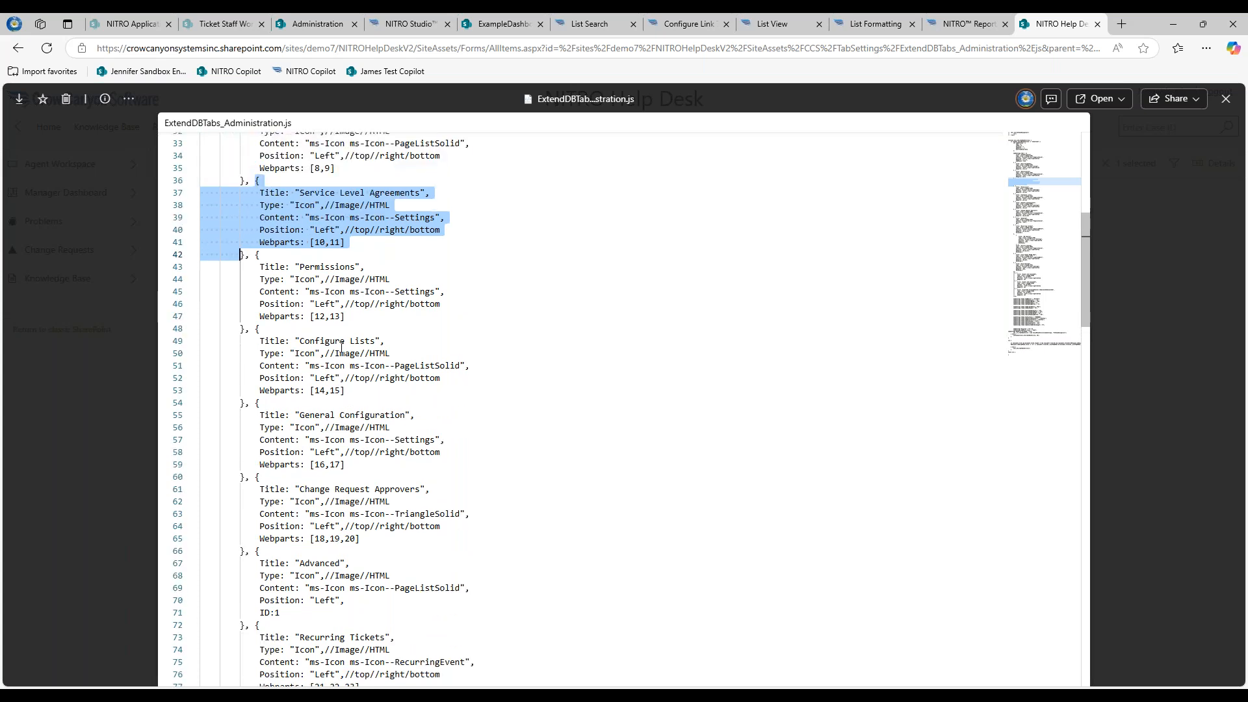
pyautogui.scroll(1, 342, 349)
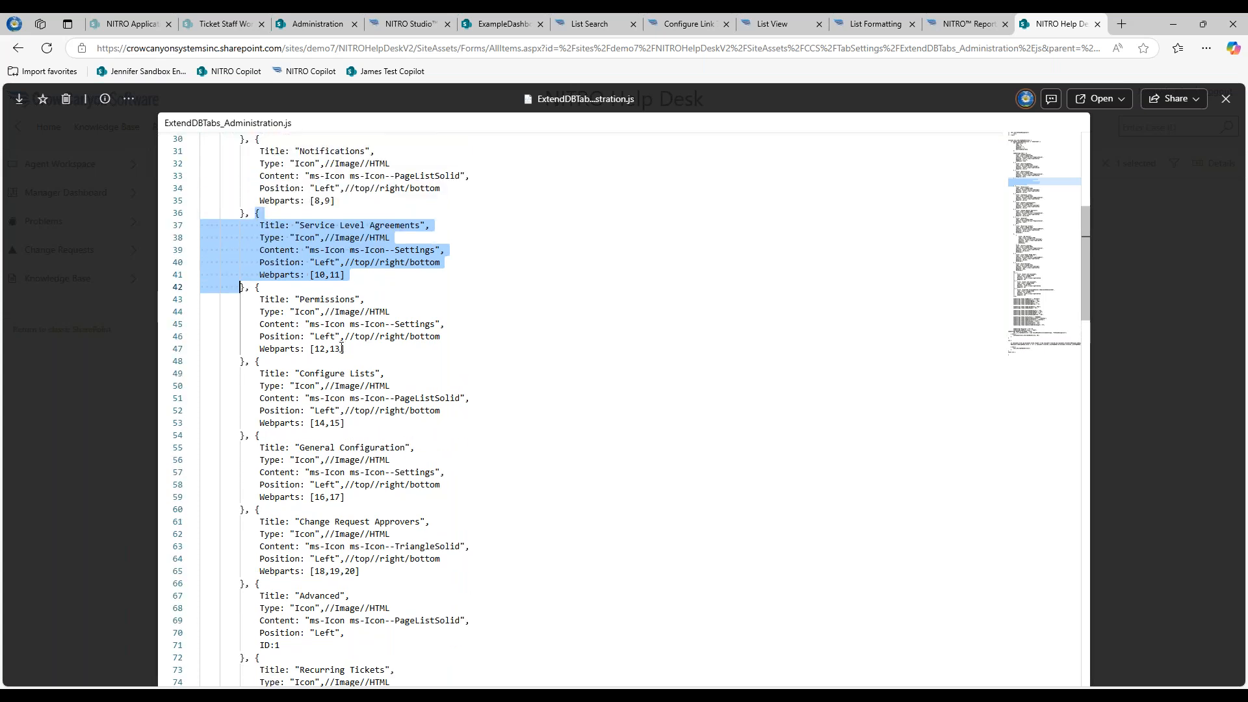
pyautogui.scroll(6, 342, 349)
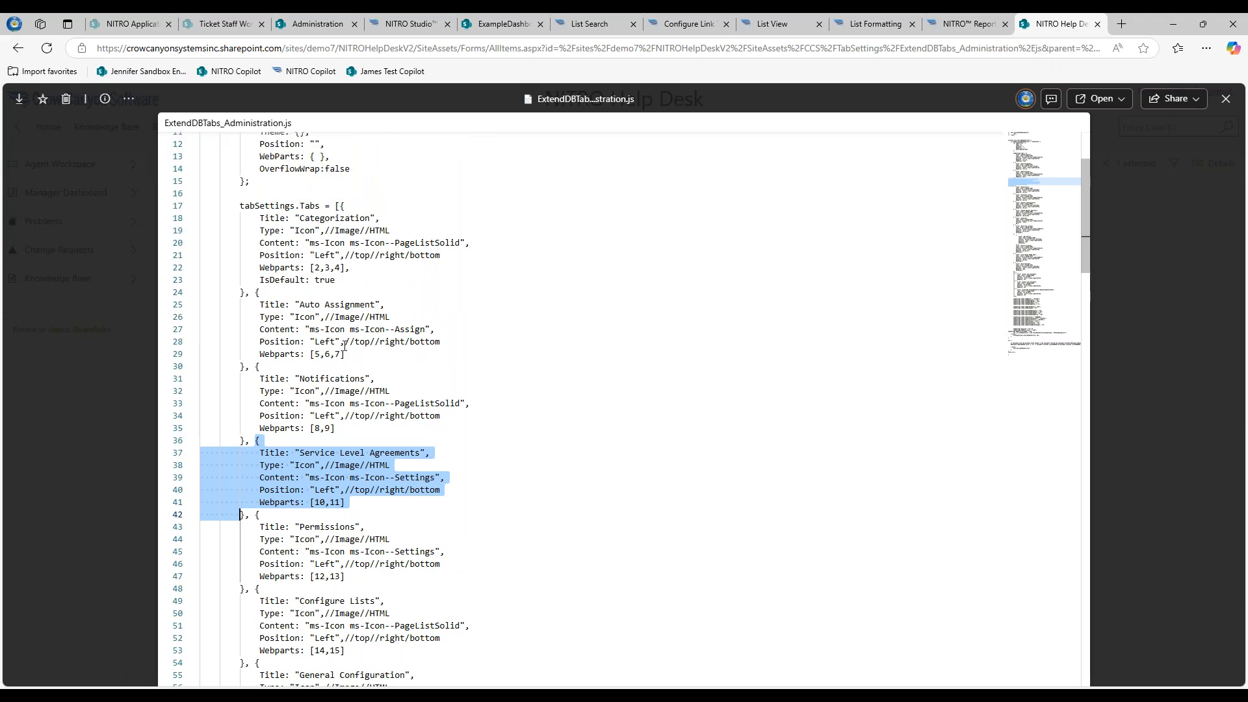
pyautogui.scroll(3, 345, 345)
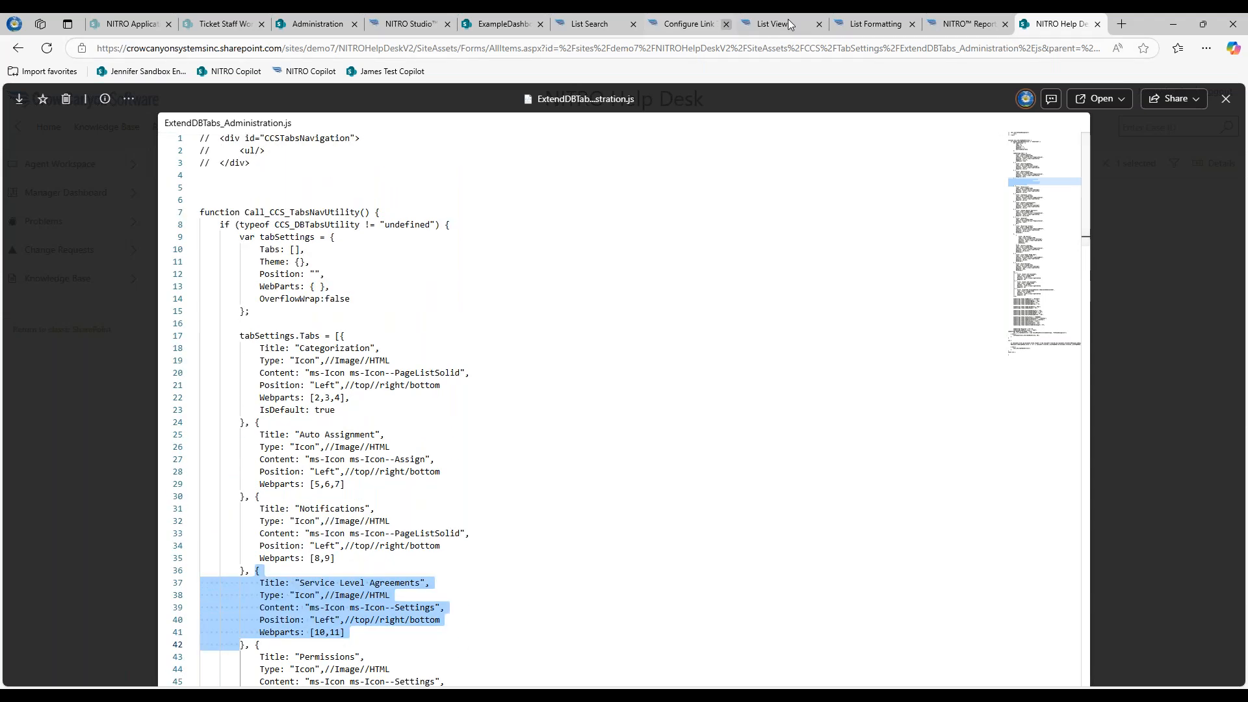
# - Break the side navigation's first script path on the Administration page by changing DBTabs.js to DBTabs.js1, and republish the page
pyautogui.click(320, 25)
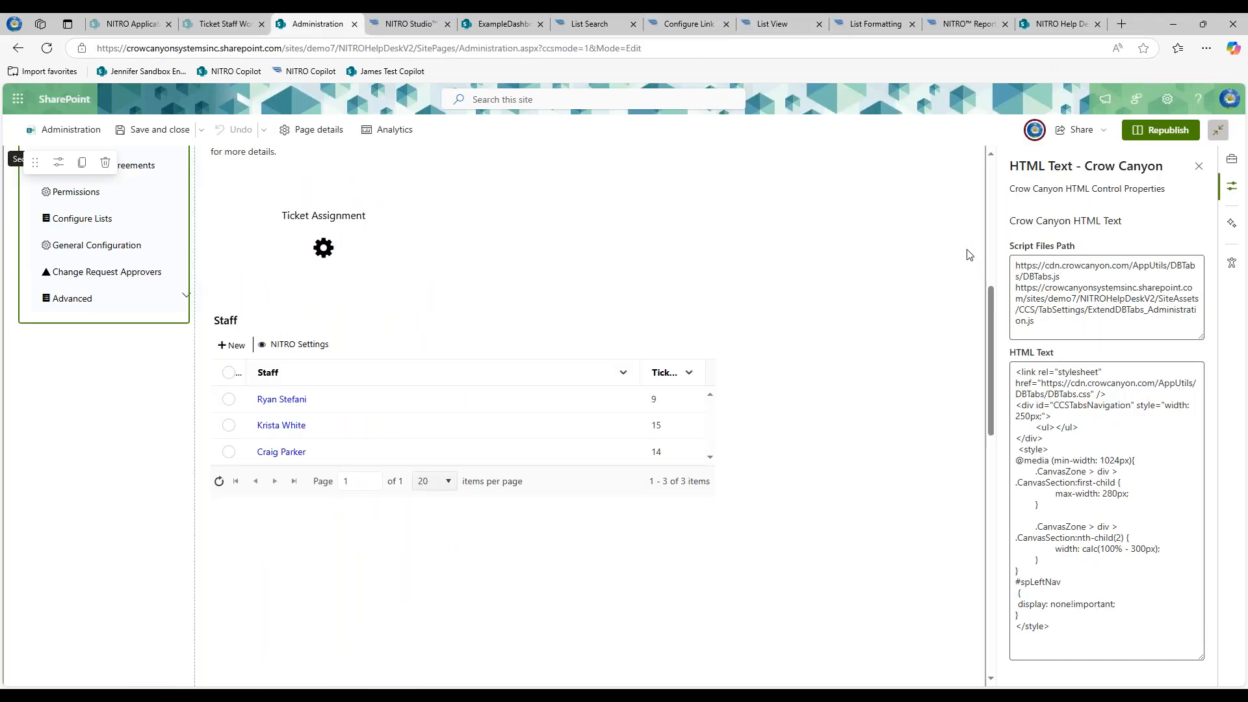
pyautogui.click(1068, 277)
pyautogui.write('1')
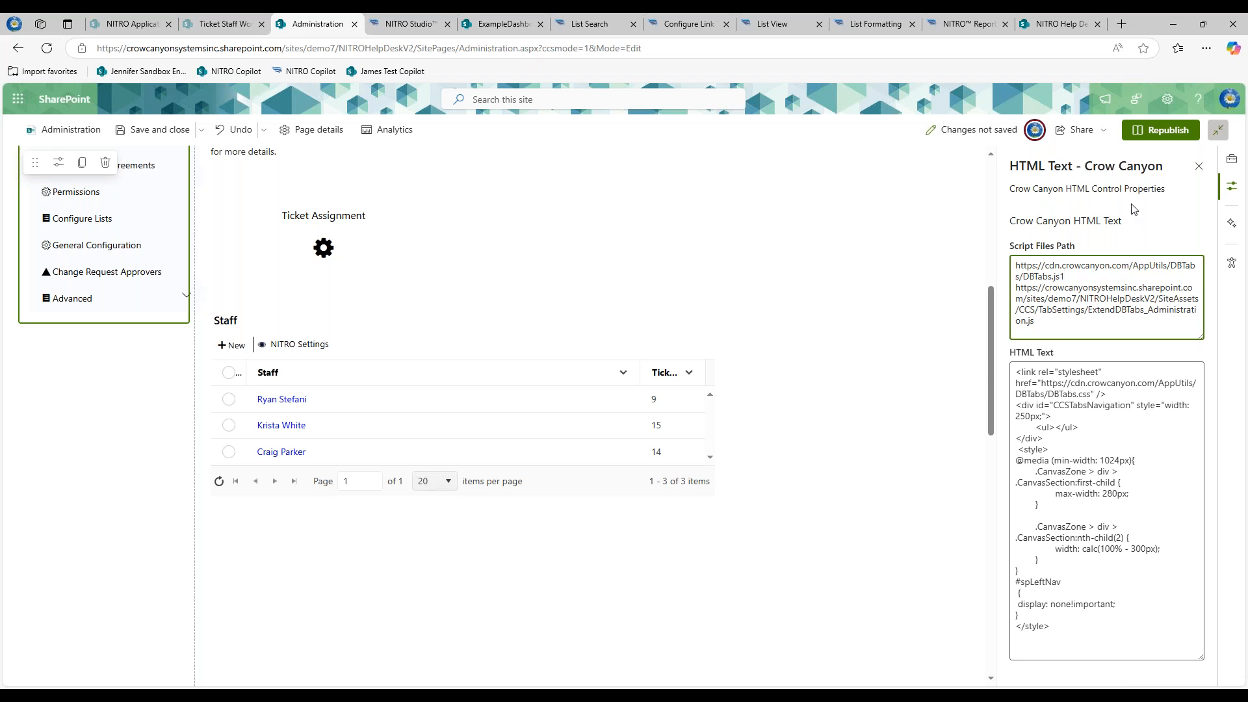
pyautogui.click(1164, 130)
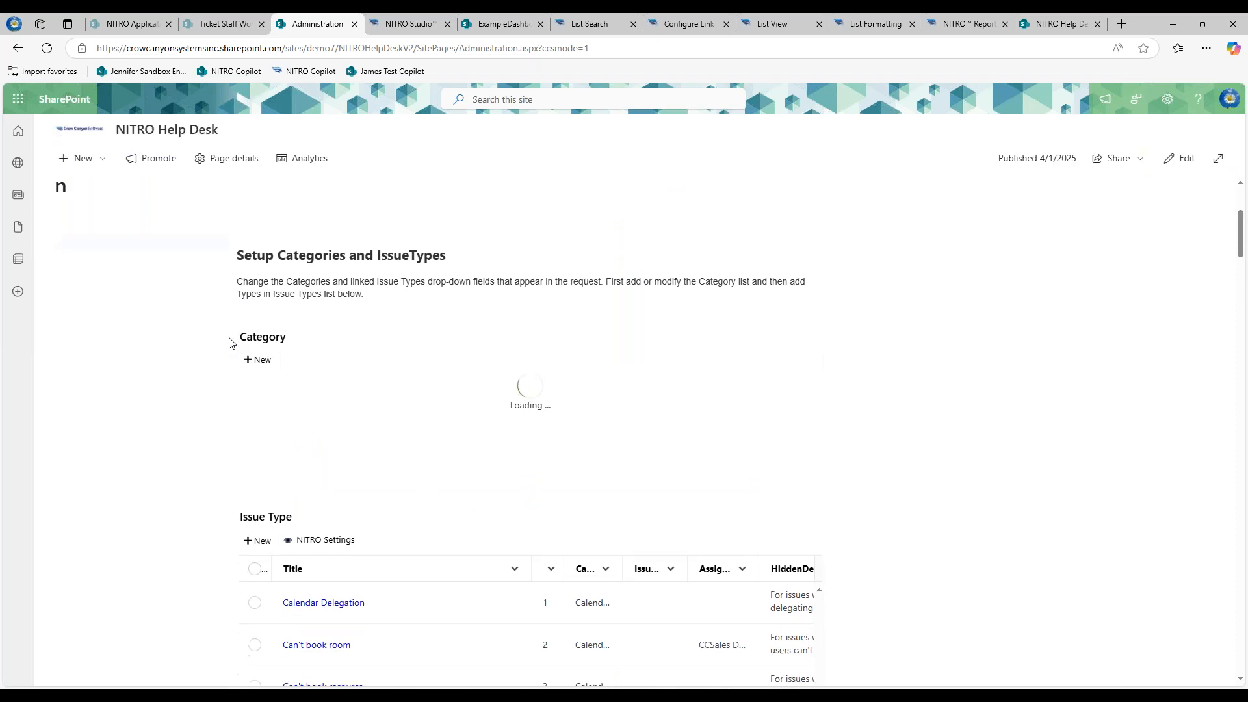
# - Look through the whole published Administration page to see how its web parts display without the tab script
pyautogui.scroll(-20, 229, 343)
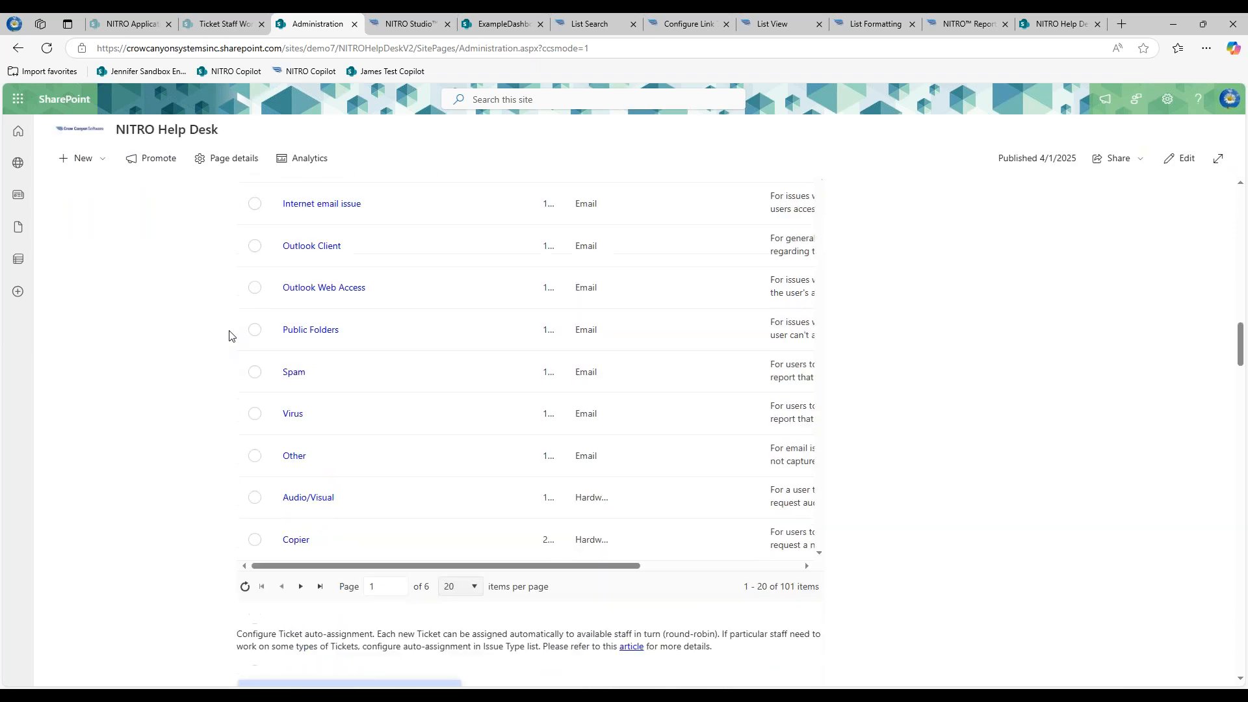
pyautogui.scroll(-5, 229, 334)
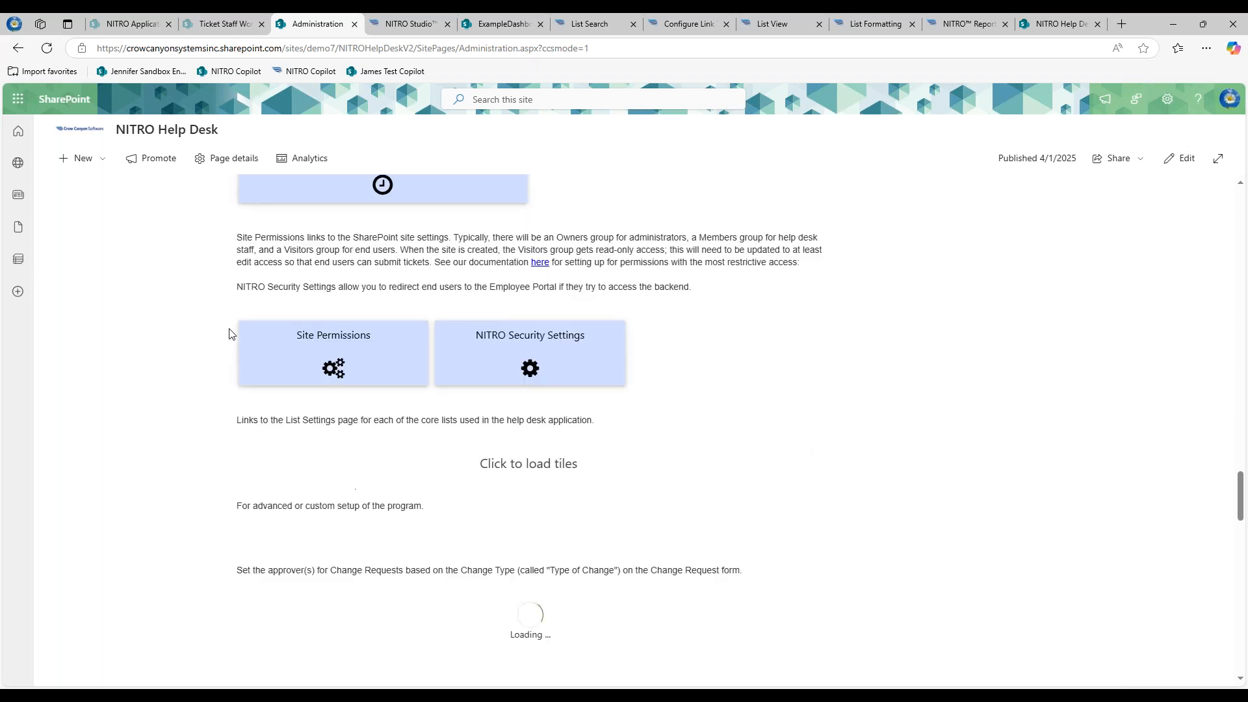
pyautogui.scroll(-2, 228, 334)
pyautogui.scroll(-6, 229, 334)
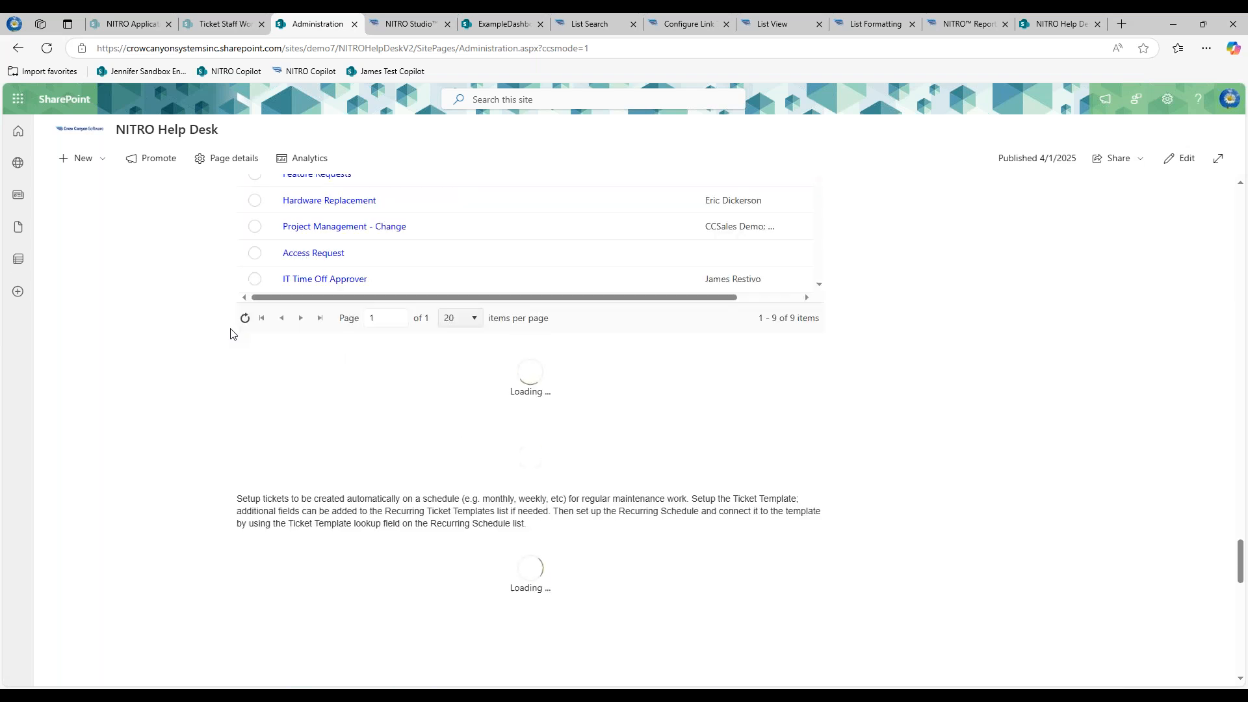
pyautogui.scroll(20, 230, 334)
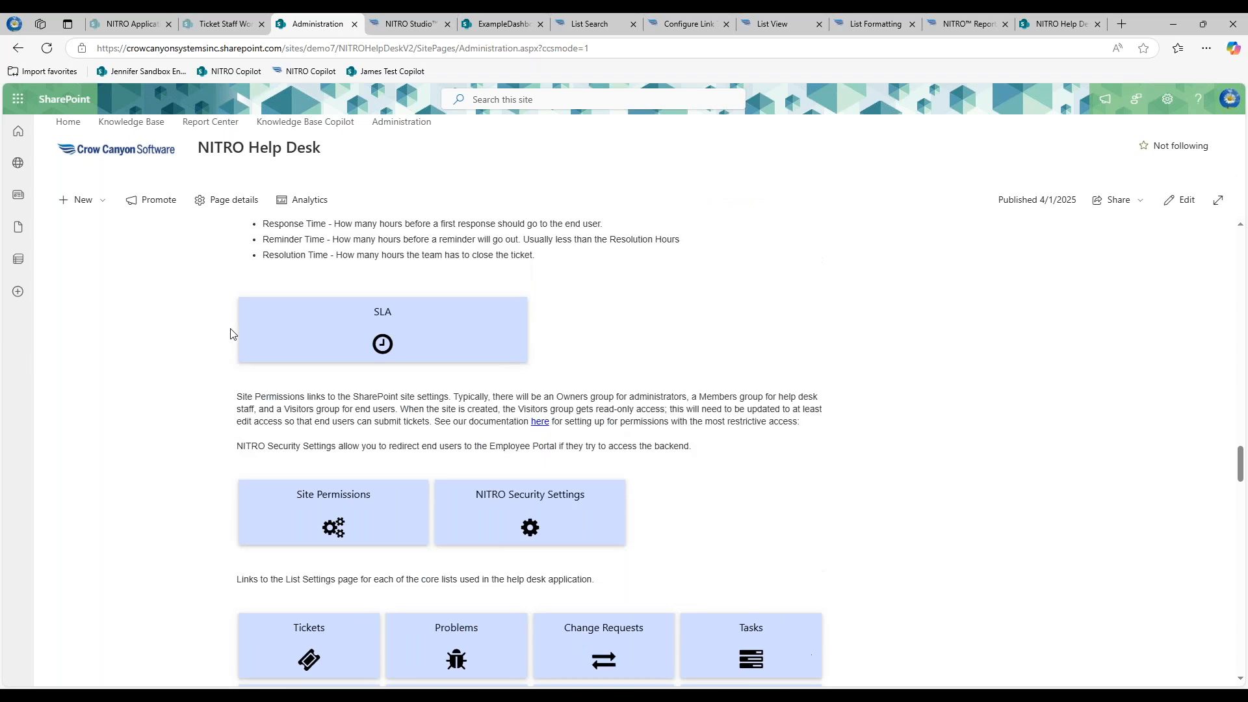
pyautogui.scroll(15, 230, 334)
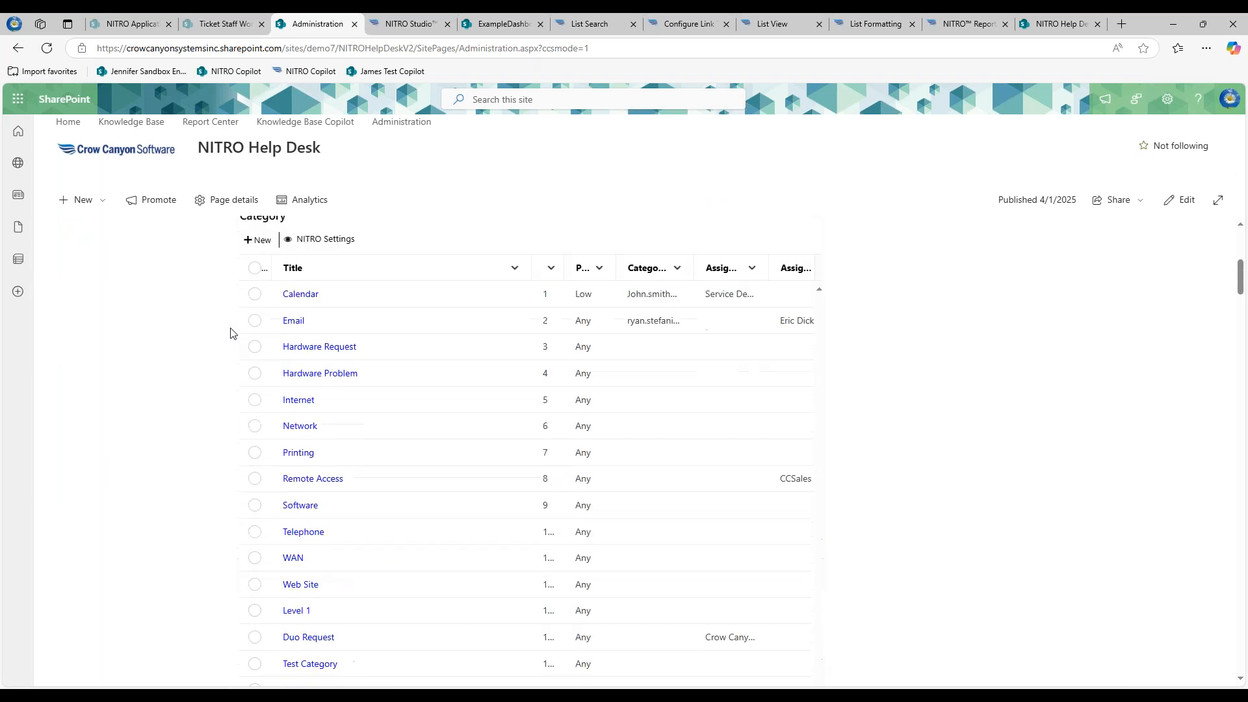
pyautogui.scroll(-2, 229, 334)
# - Edit the Administration page again, restore the side navigation's script path to DBTabs.js, and republish the page
pyautogui.click(1182, 200)
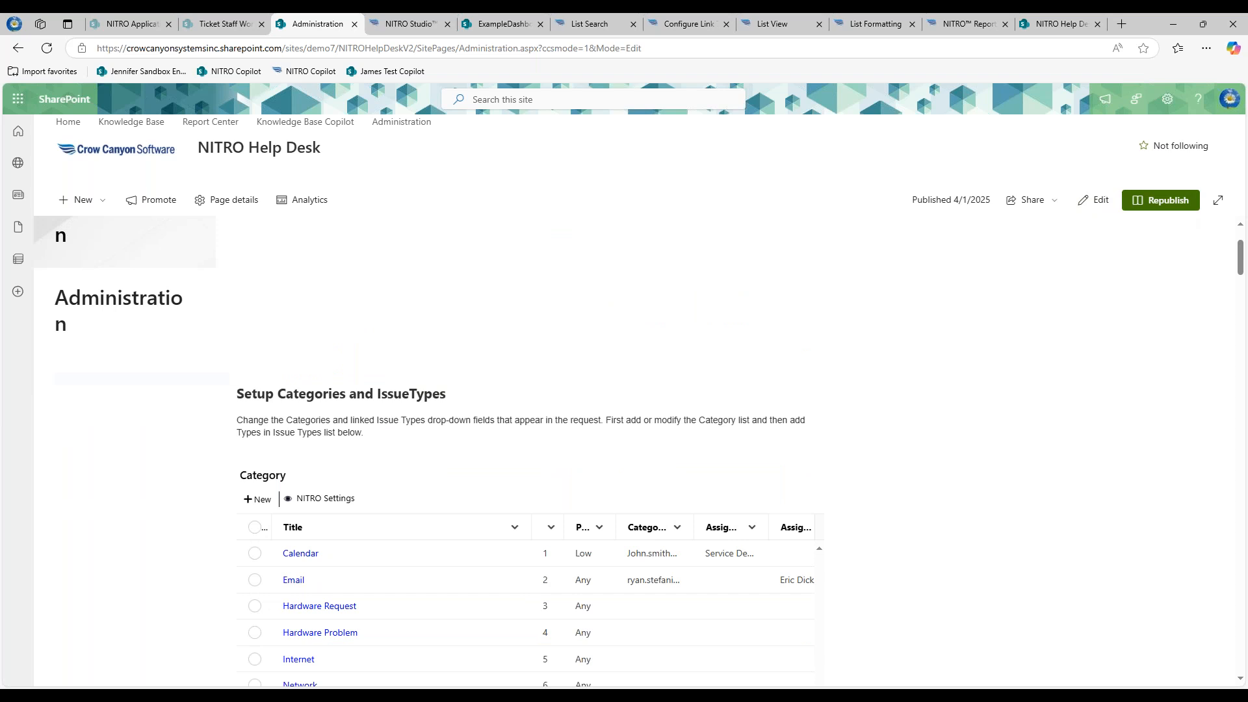
pyautogui.click(1105, 201)
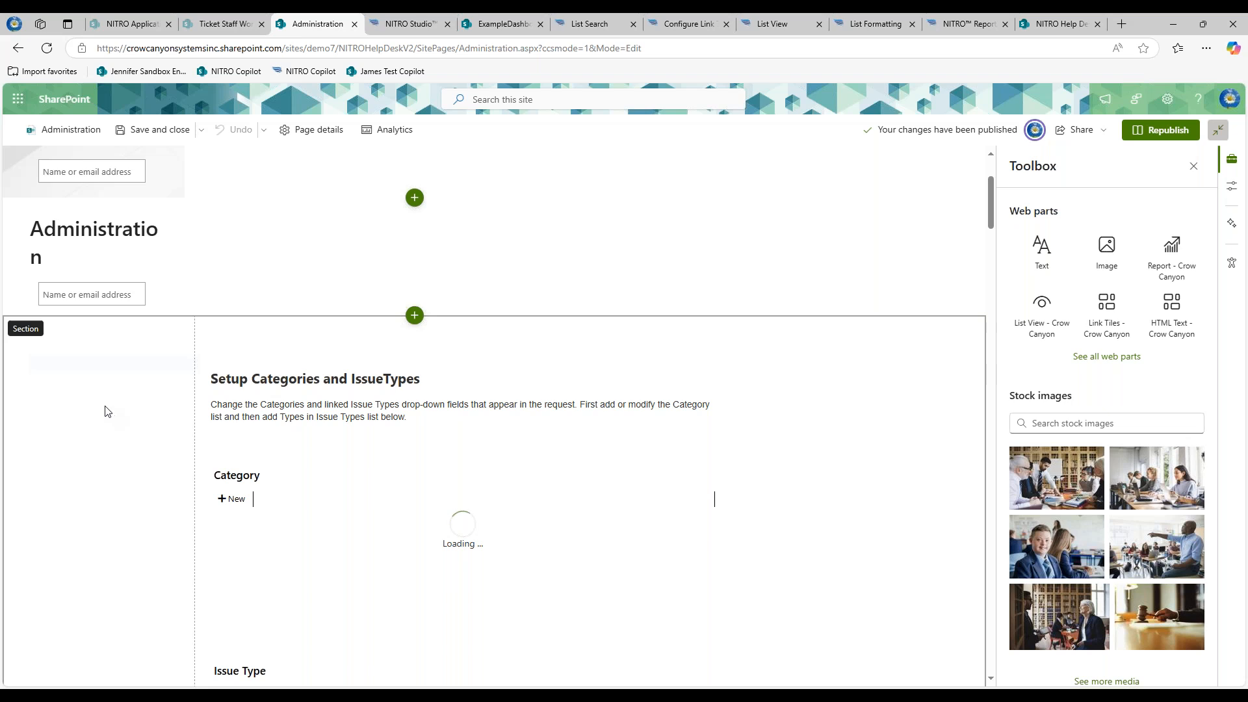
pyautogui.click(106, 359)
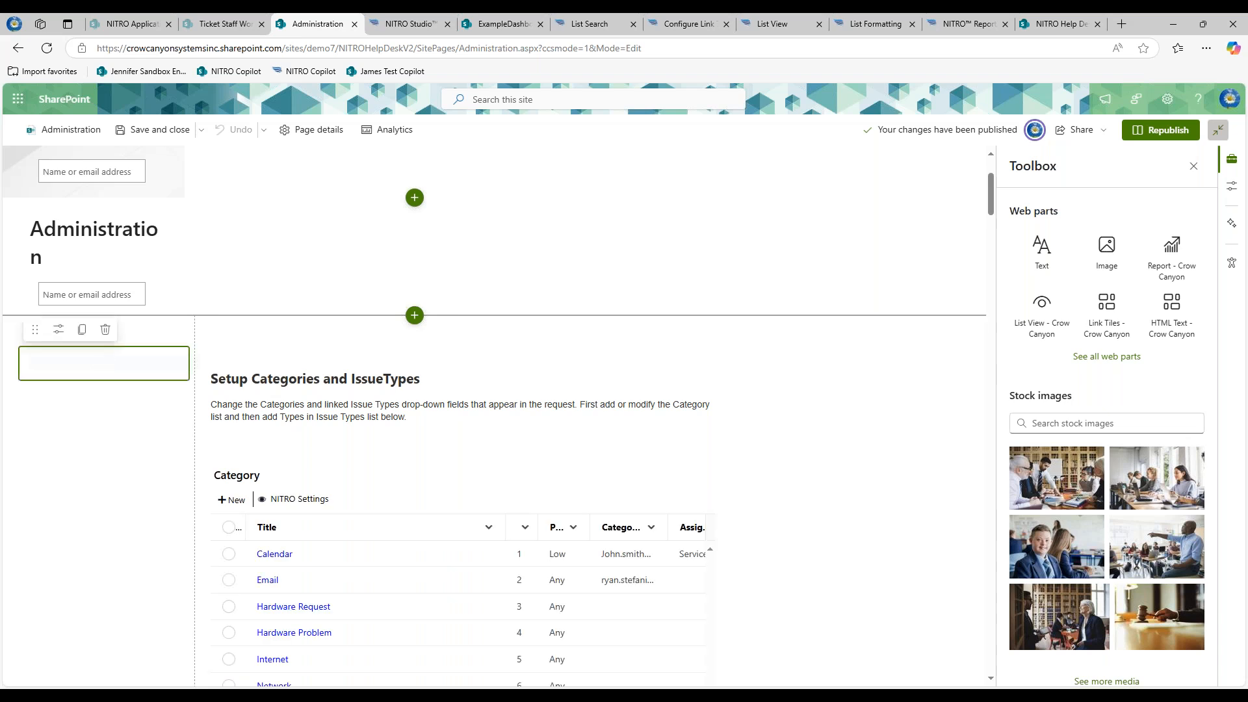
pyautogui.click(58, 329)
pyautogui.press('BackSpace')
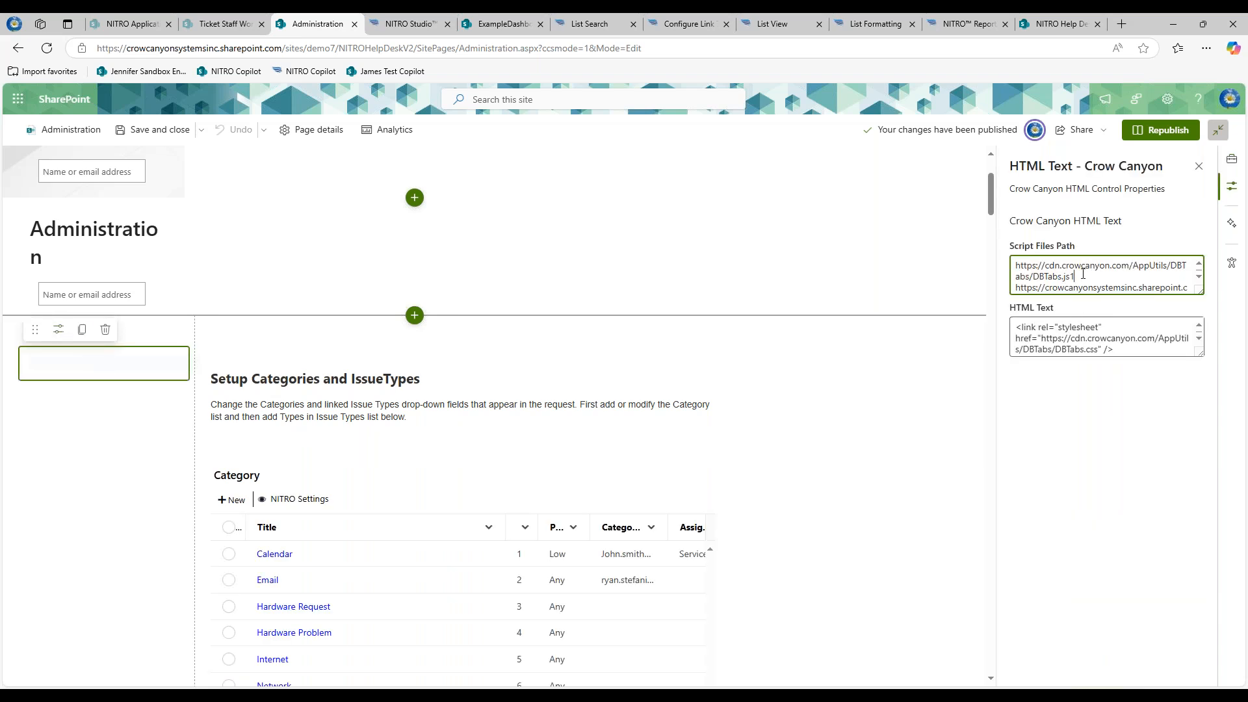
pyautogui.click(1159, 130)
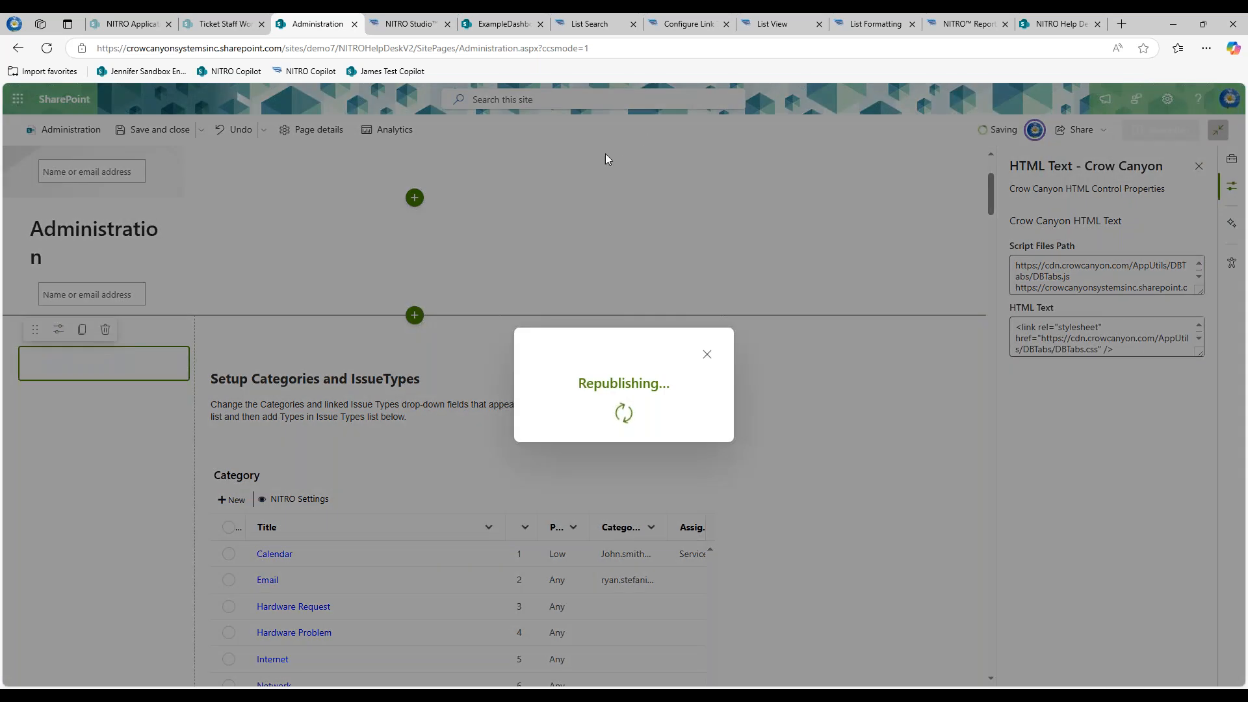